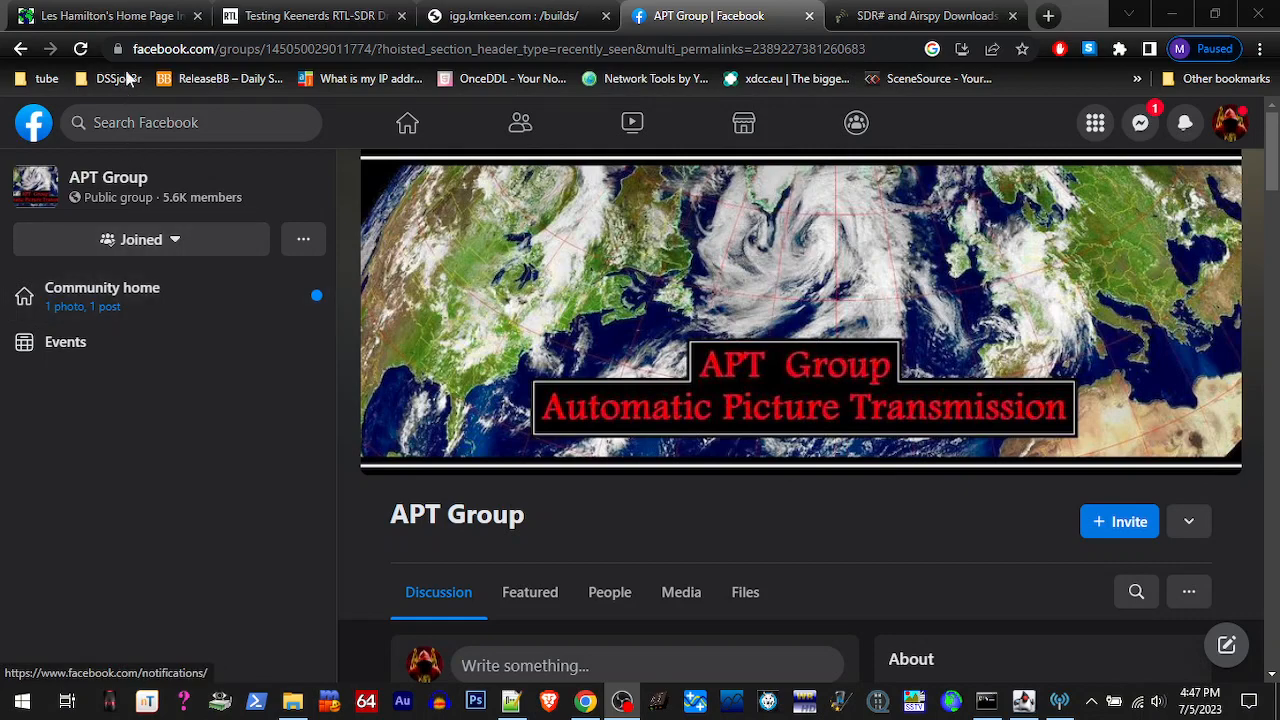
# Open the MeteorGIS Installation Pack page from the leshamilton.co.uk software section and locate the MeteorGIS Suite Installer download
pyautogui.click(115, 16)
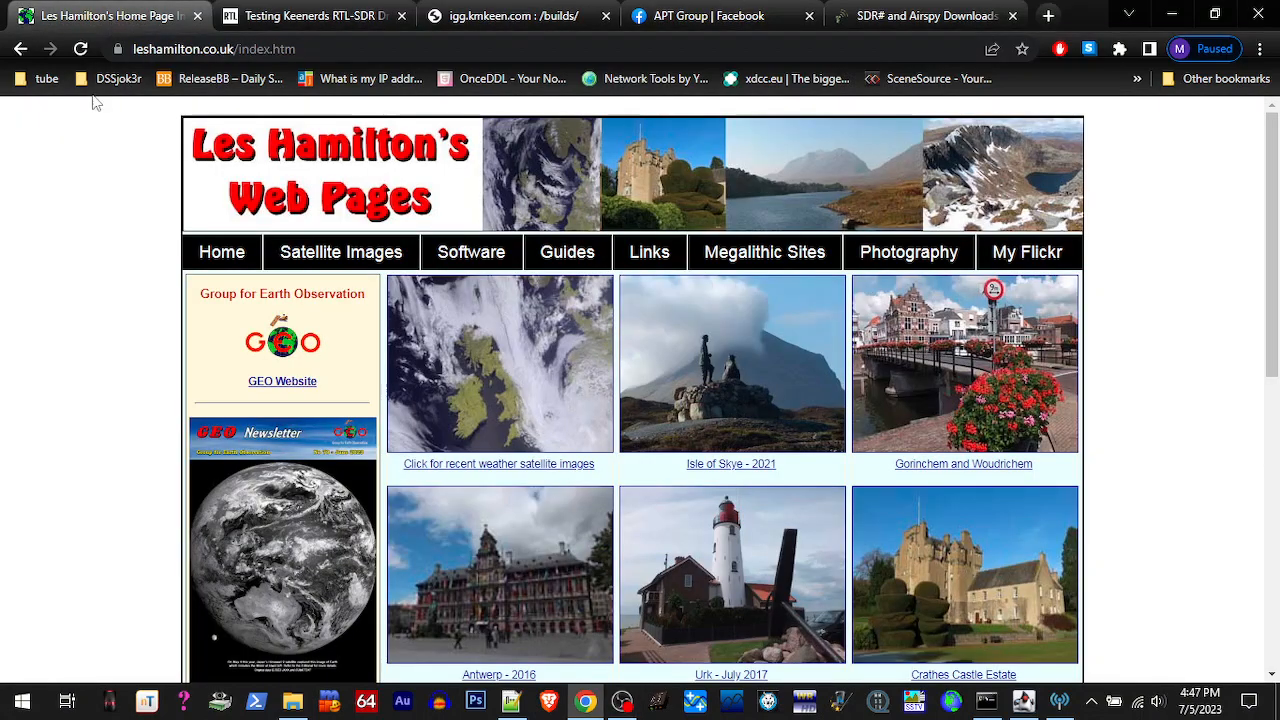
pyautogui.click(452, 256)
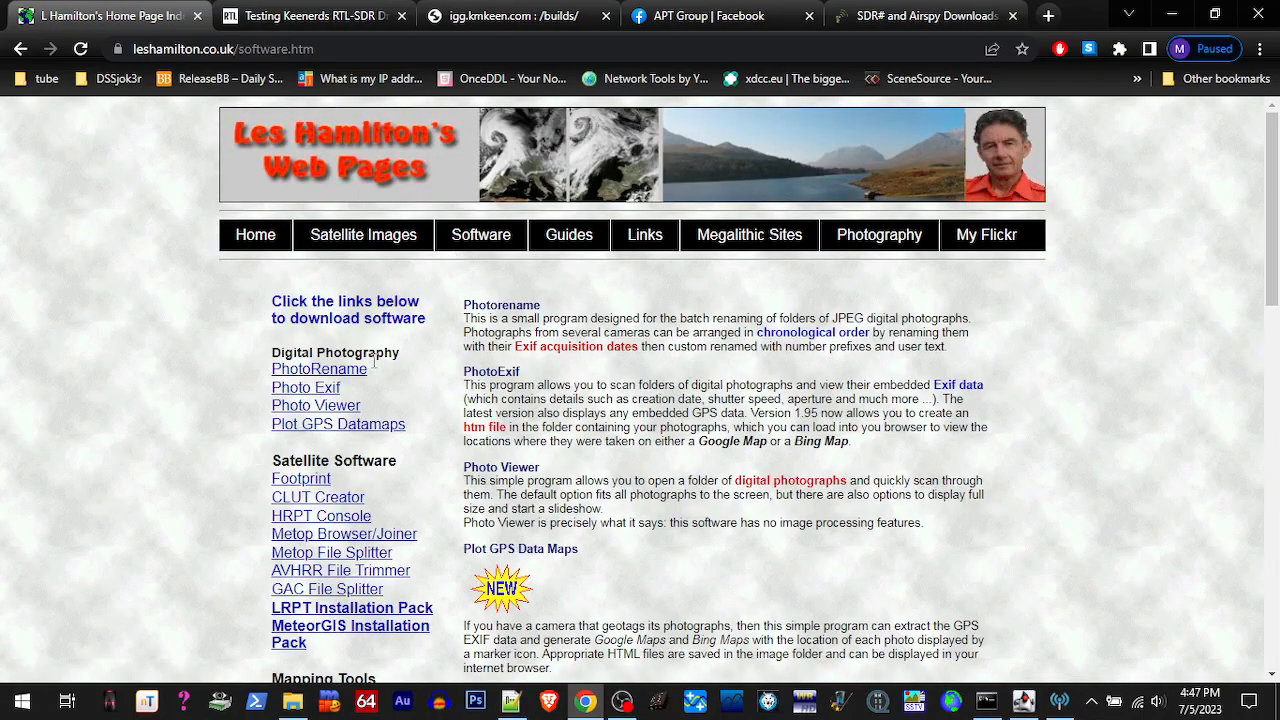
pyautogui.scroll(-2, 330, 380)
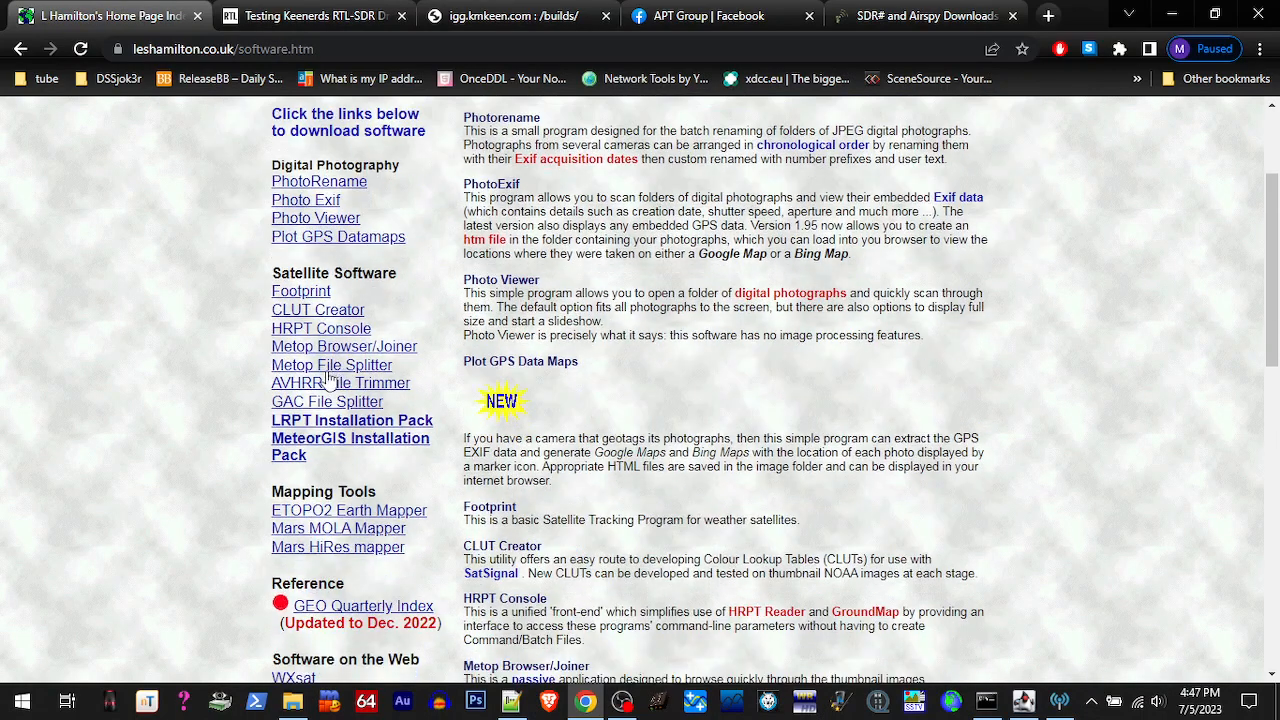
pyautogui.click(298, 446)
pyautogui.scroll(-5, 297, 440)
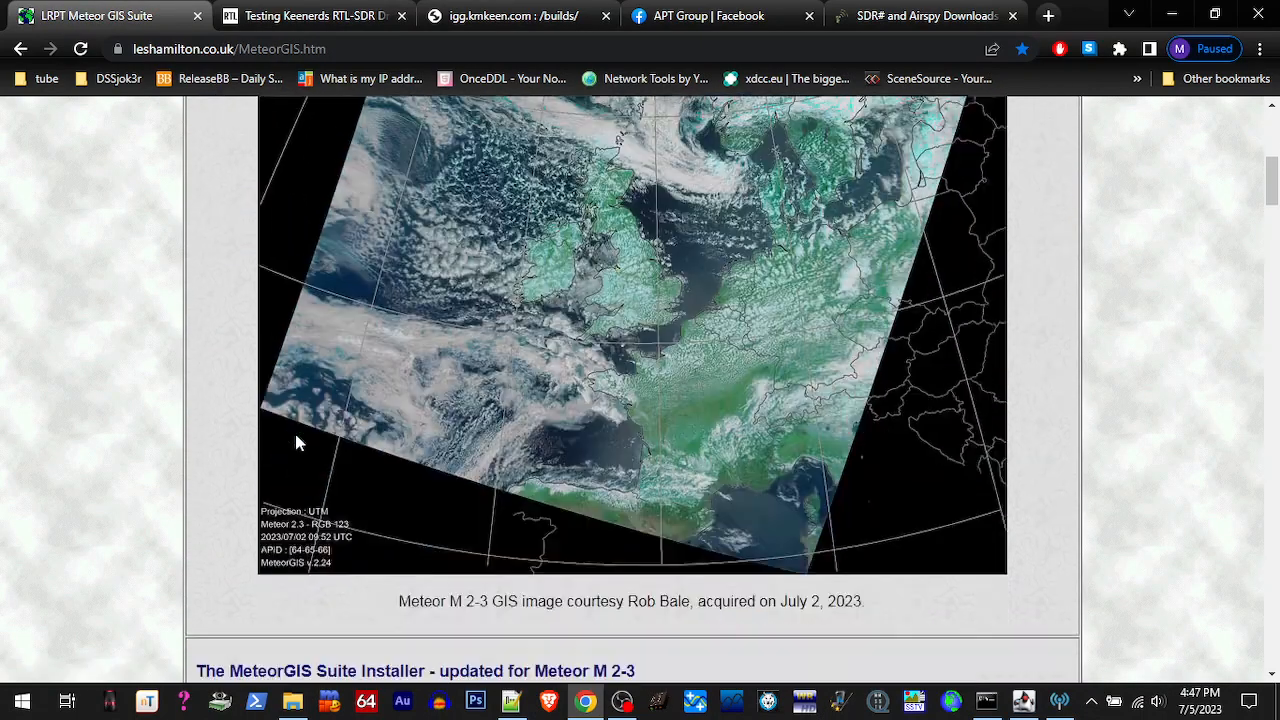
pyautogui.scroll(-1, 297, 440)
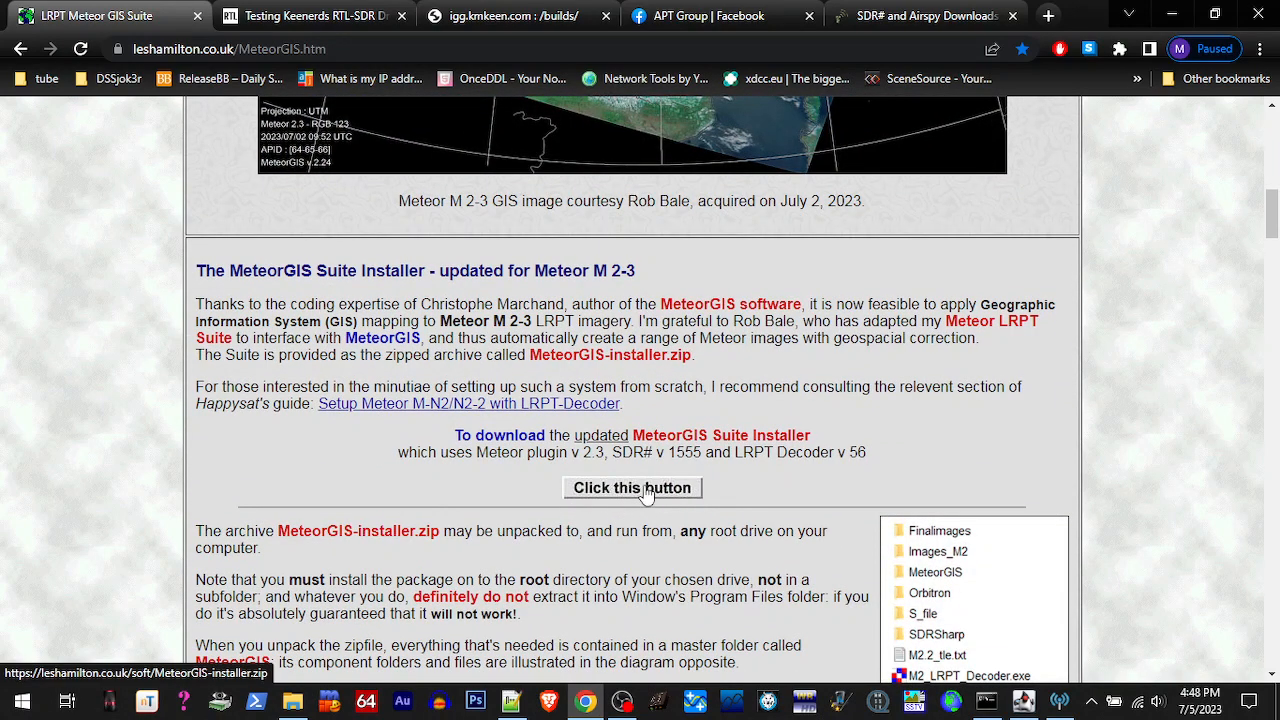
# Switch to File Explorer, find MeteorGIS-installer.zip in the meteroGis 1910 folder and open the sdrSharp dlls folder
pyautogui.click(575, 508)
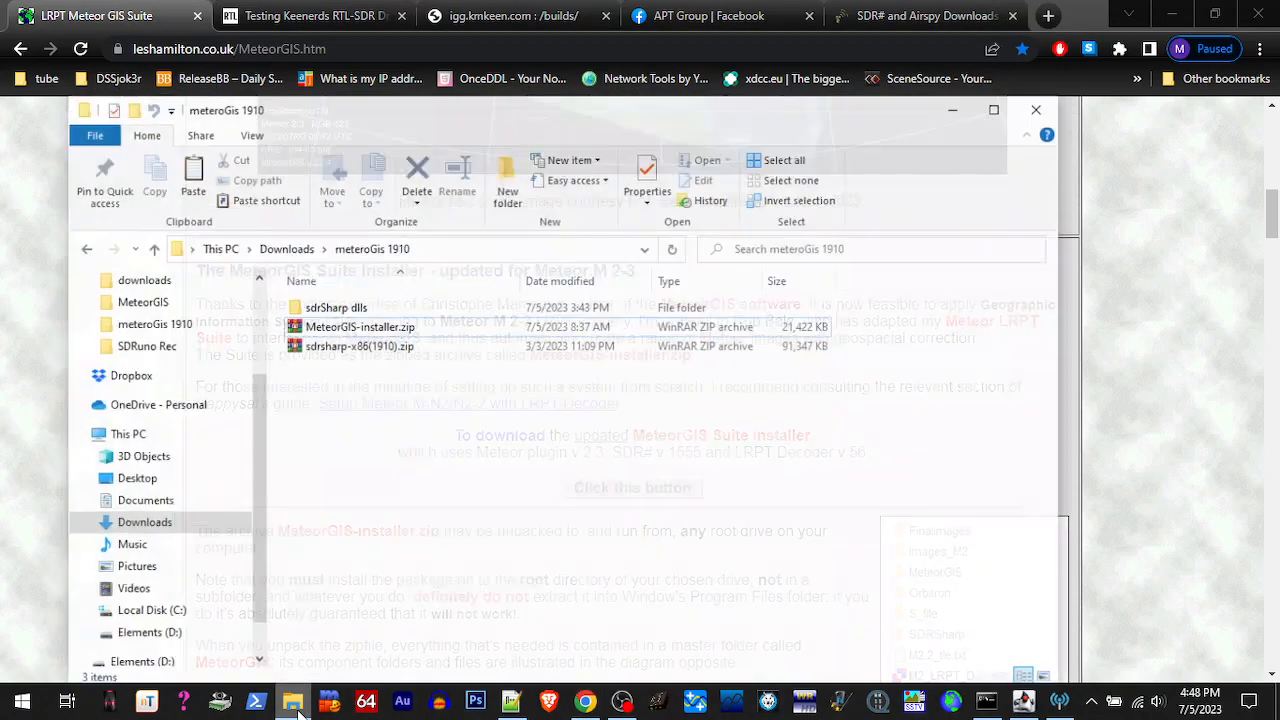
pyautogui.click(381, 320)
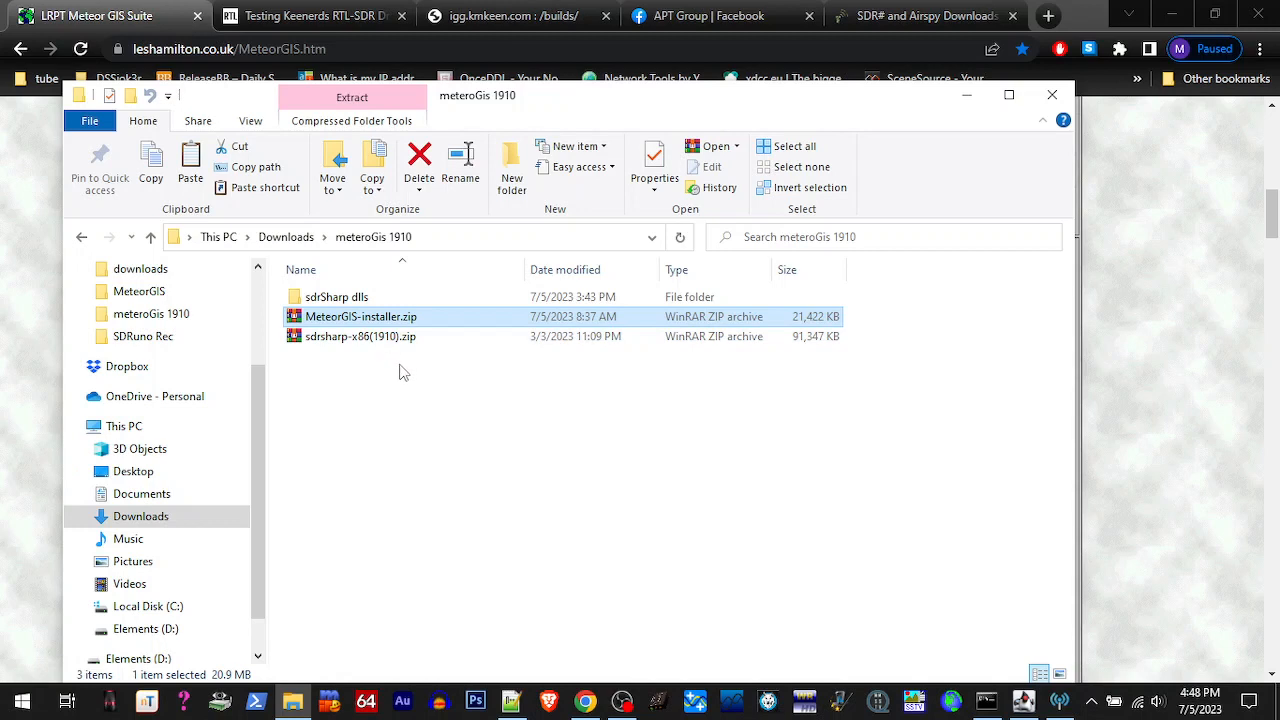
pyautogui.doubleClick(357, 298)
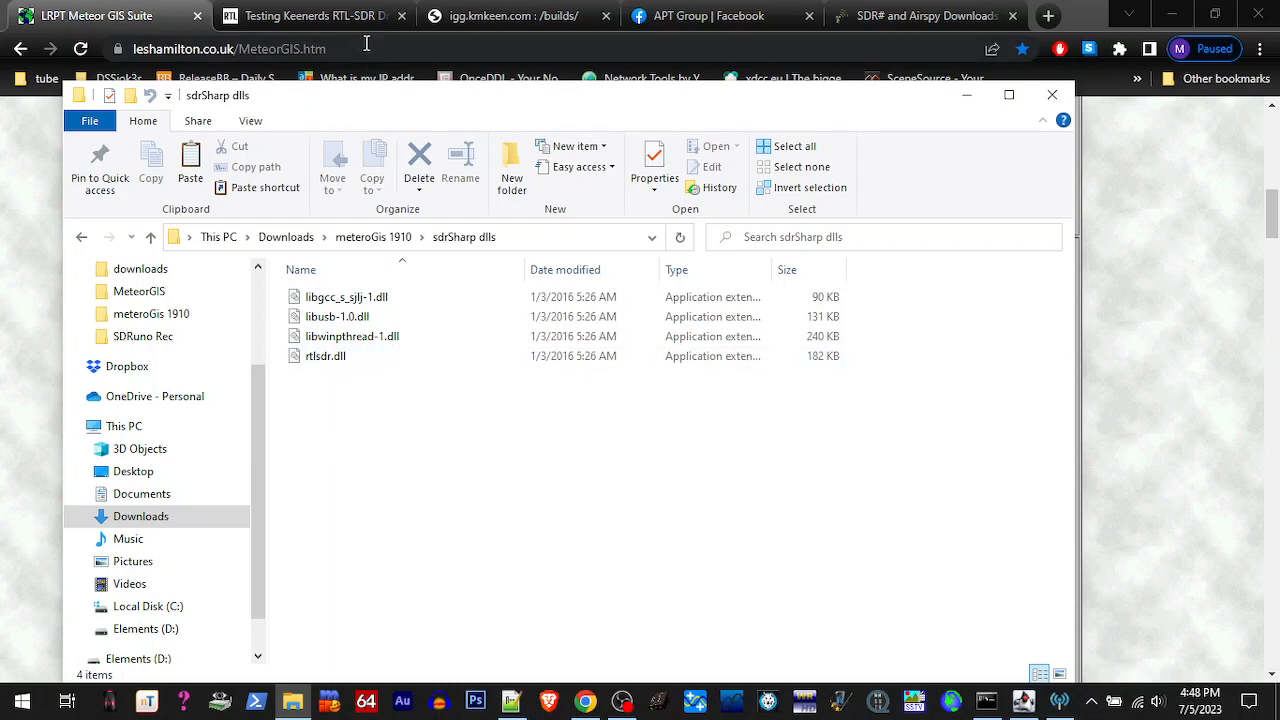
# Switch to Chrome and review the rtl-sdr-mingw32-latest.zip entry on igg.kmkeen.com and the Keenerds RTL-SDR drivers article
pyautogui.click(344, 17)
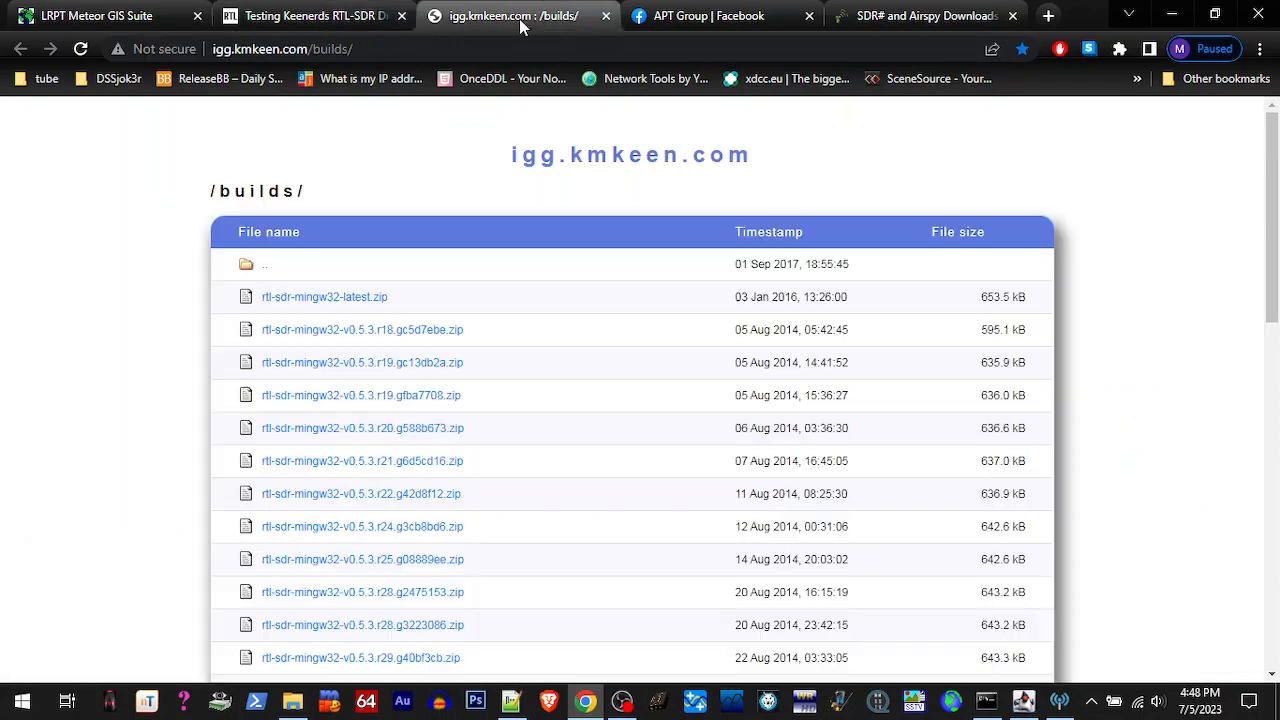
pyautogui.click(524, 18)
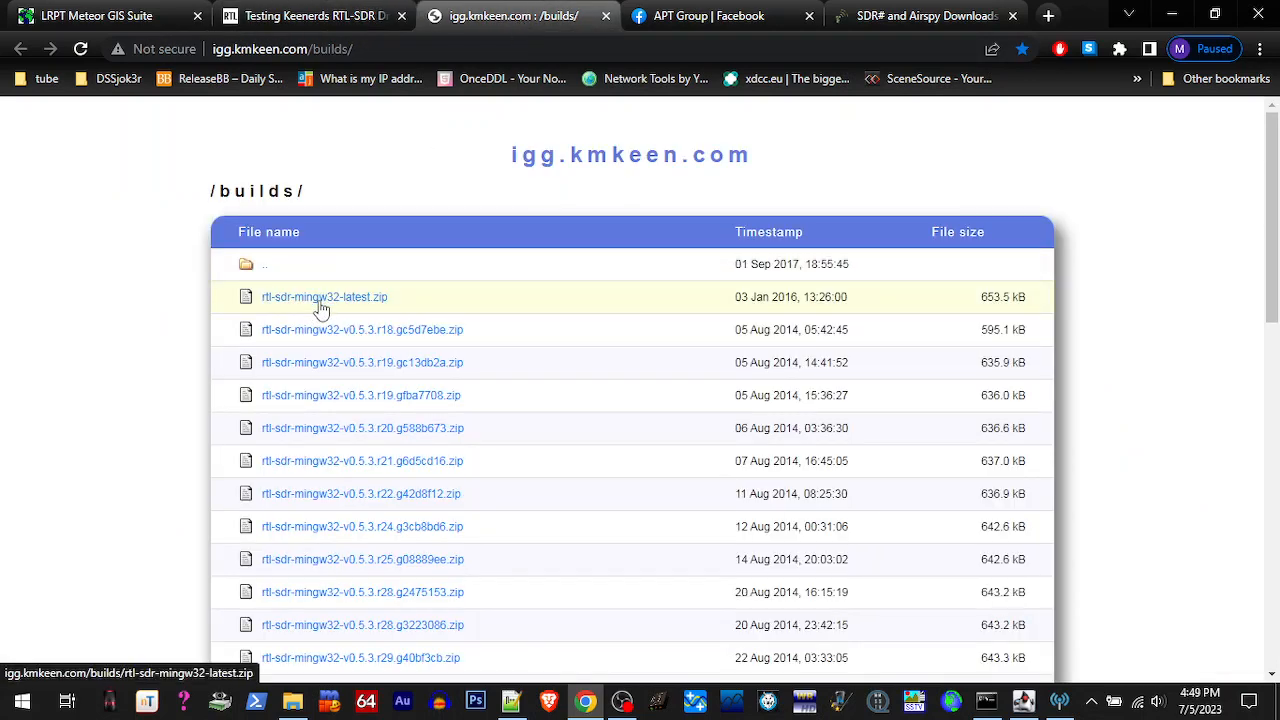
pyautogui.click(336, 16)
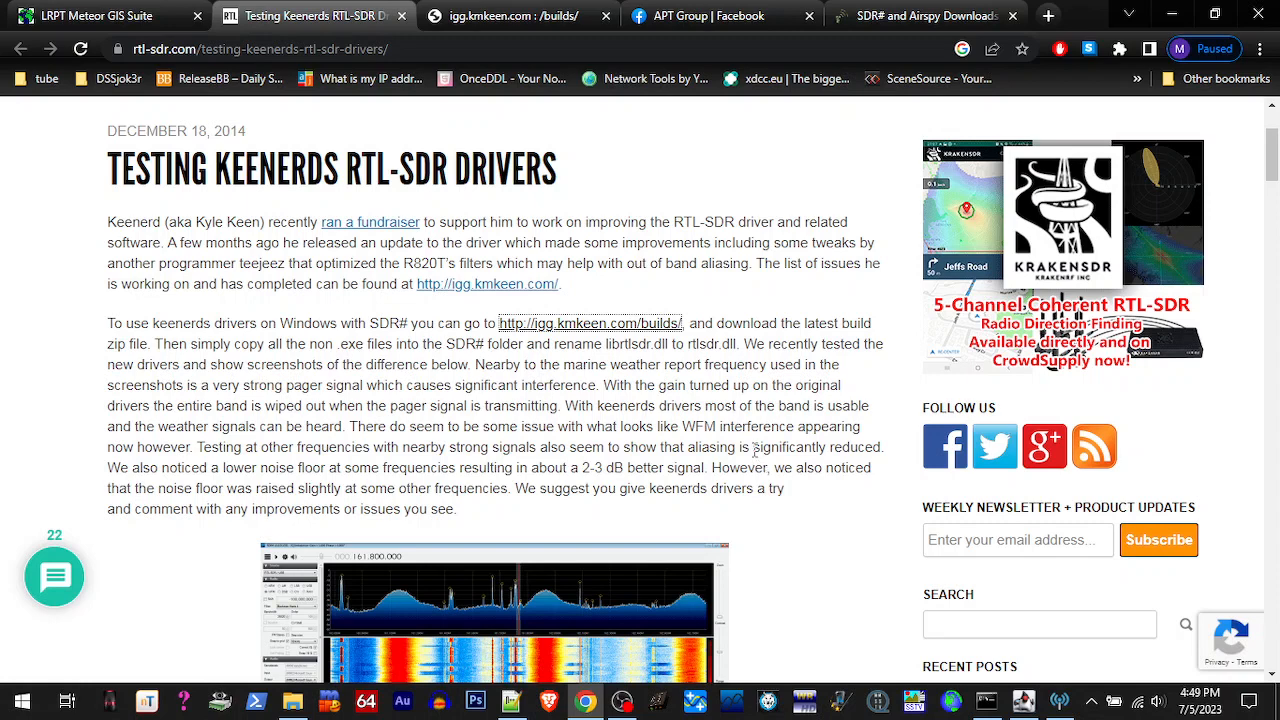
# Switch to File Explorer and return from the sdrSharp dlls folder to meteroGis 1910 to view its archives
pyautogui.click(292, 701)
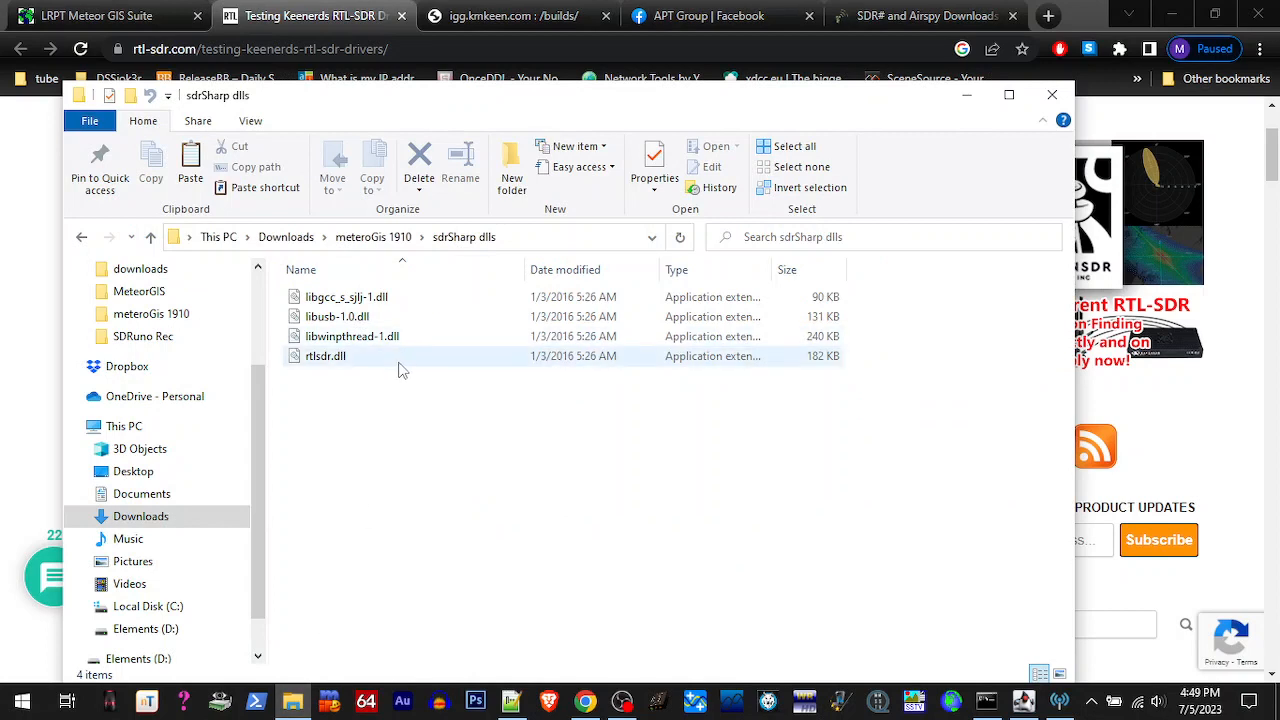
pyautogui.click(373, 237)
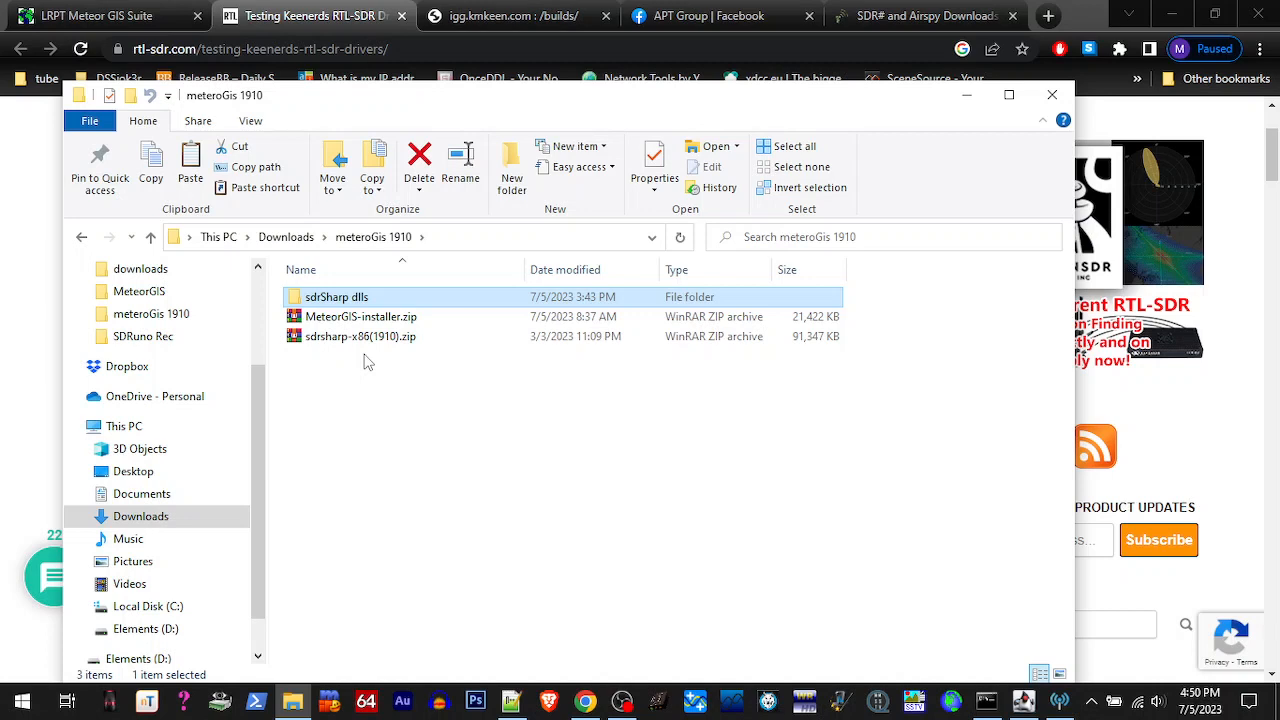
pyautogui.click(364, 362)
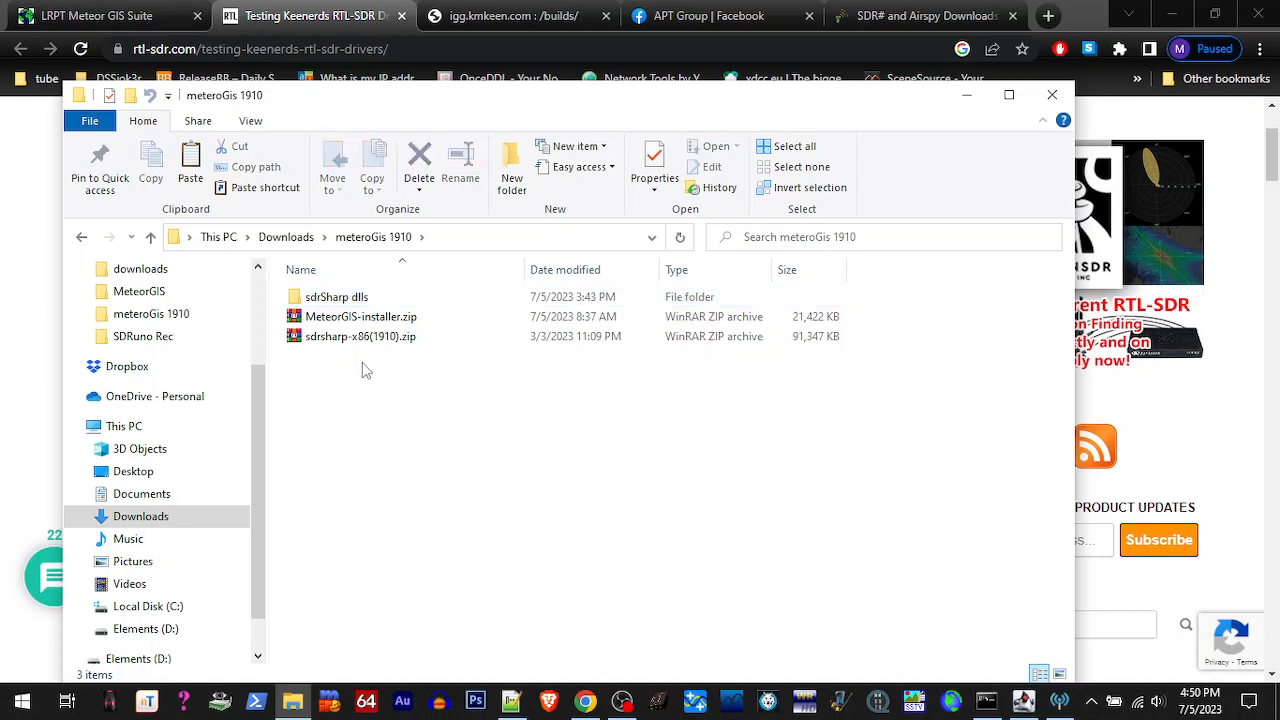
# Switch to Chrome and open happysat's GitHub repository Setup-Meteor-M-N2-3-with-LRPT-Decoder-and-MeteorGIS
pyautogui.click(370, 55)
pyautogui.write('happ')
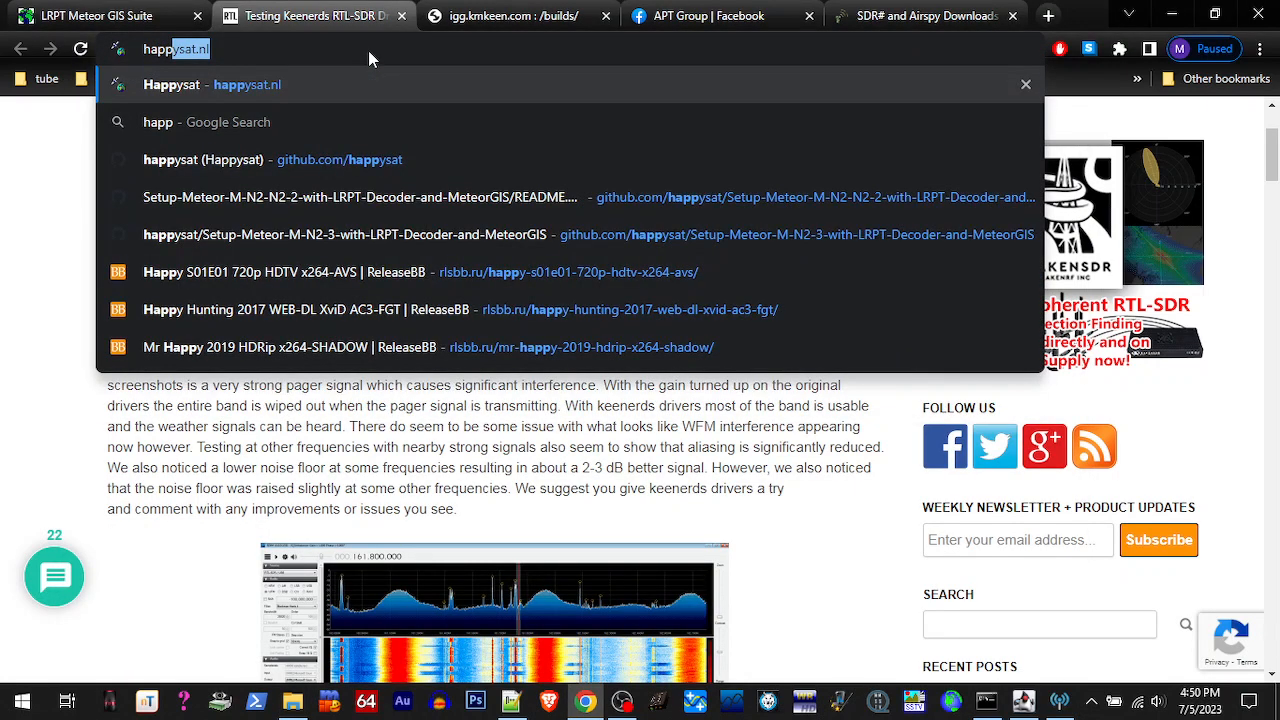
pyautogui.click(325, 232)
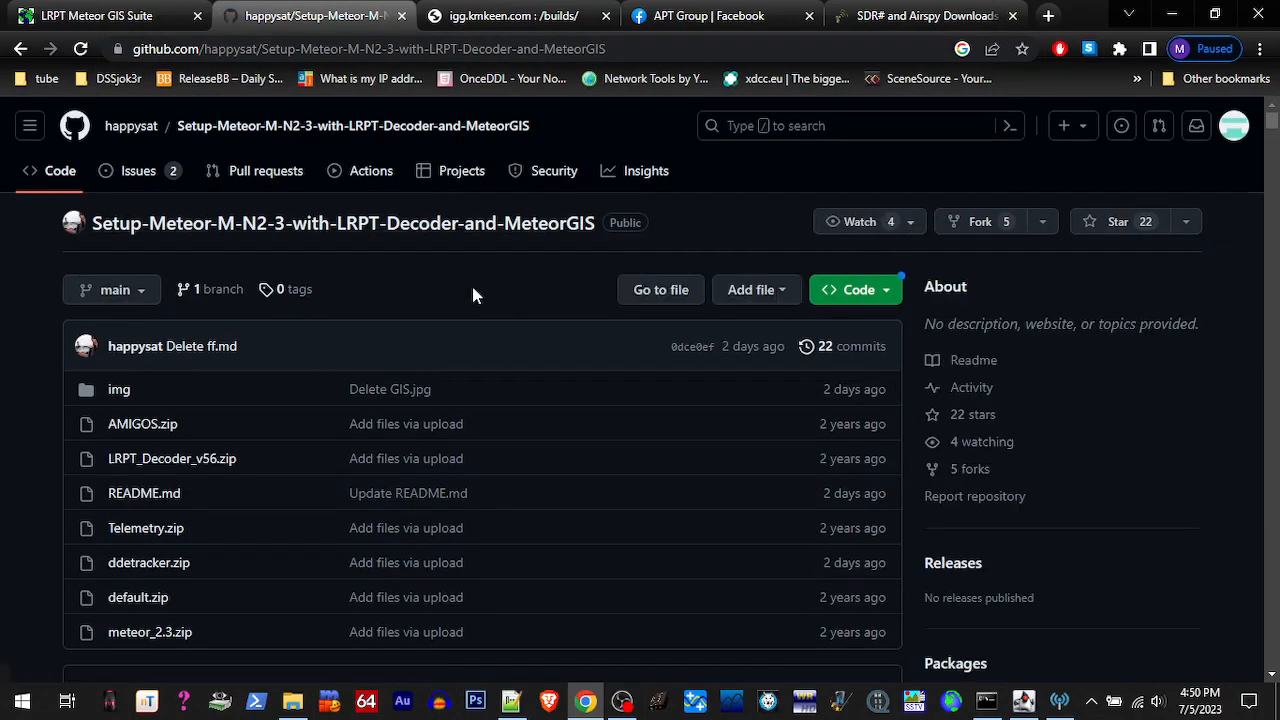
# Examine the README's software section for the SDRSharp, Meteor Demodulator Plugin v2.3 and DDE Tracking Client v1.2 links
pyautogui.scroll(-12, 474, 294)
pyautogui.scroll(-12, 474, 293)
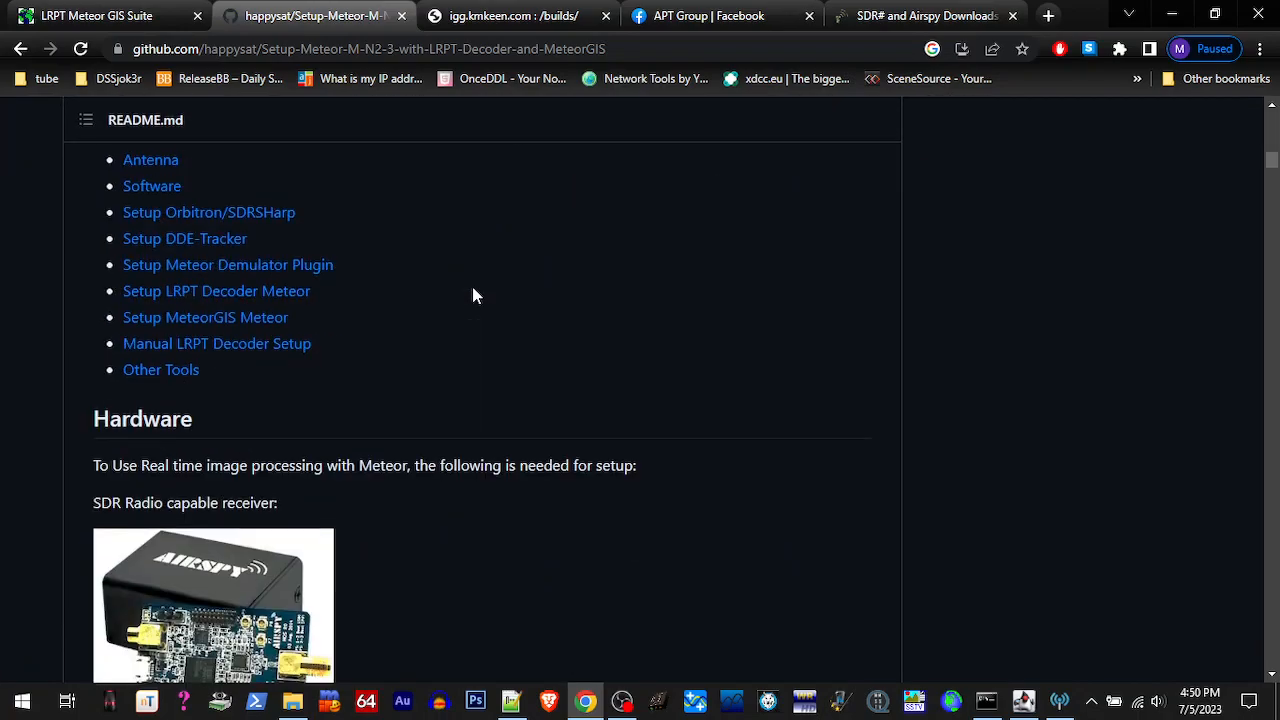
pyautogui.scroll(-15, 474, 294)
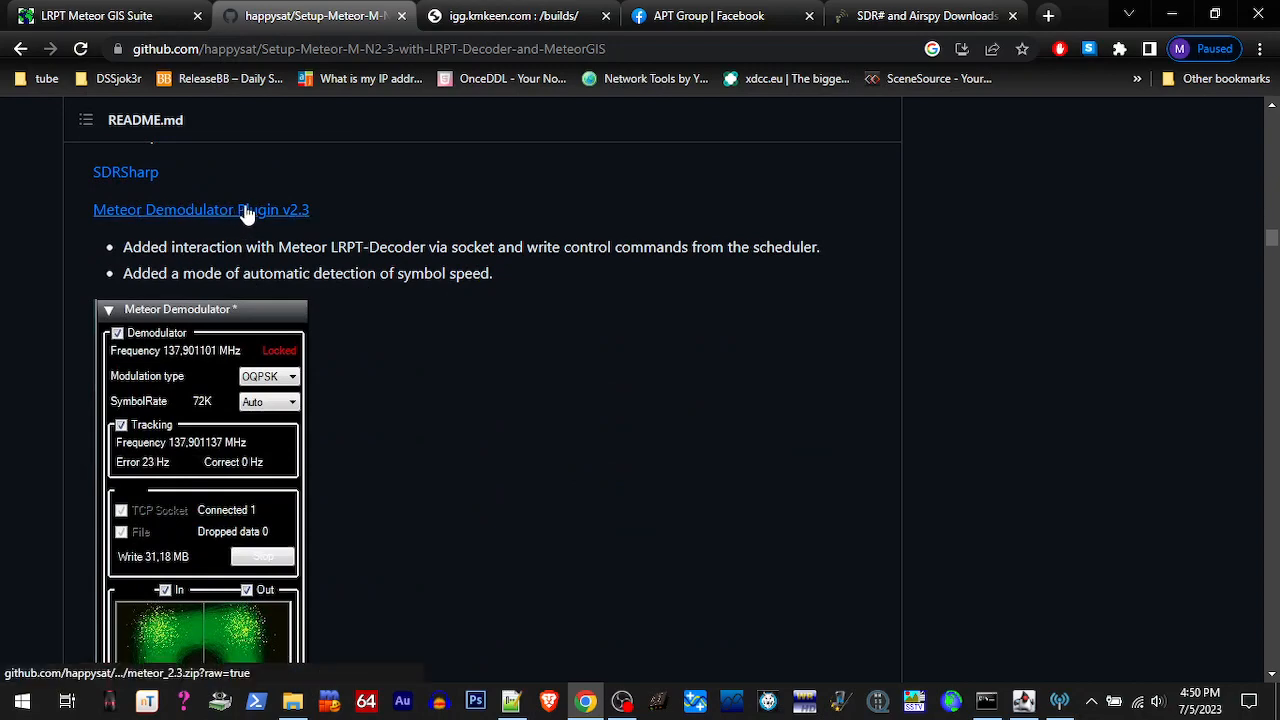
pyautogui.scroll(-3, 330, 262)
pyautogui.scroll(-3, 328, 262)
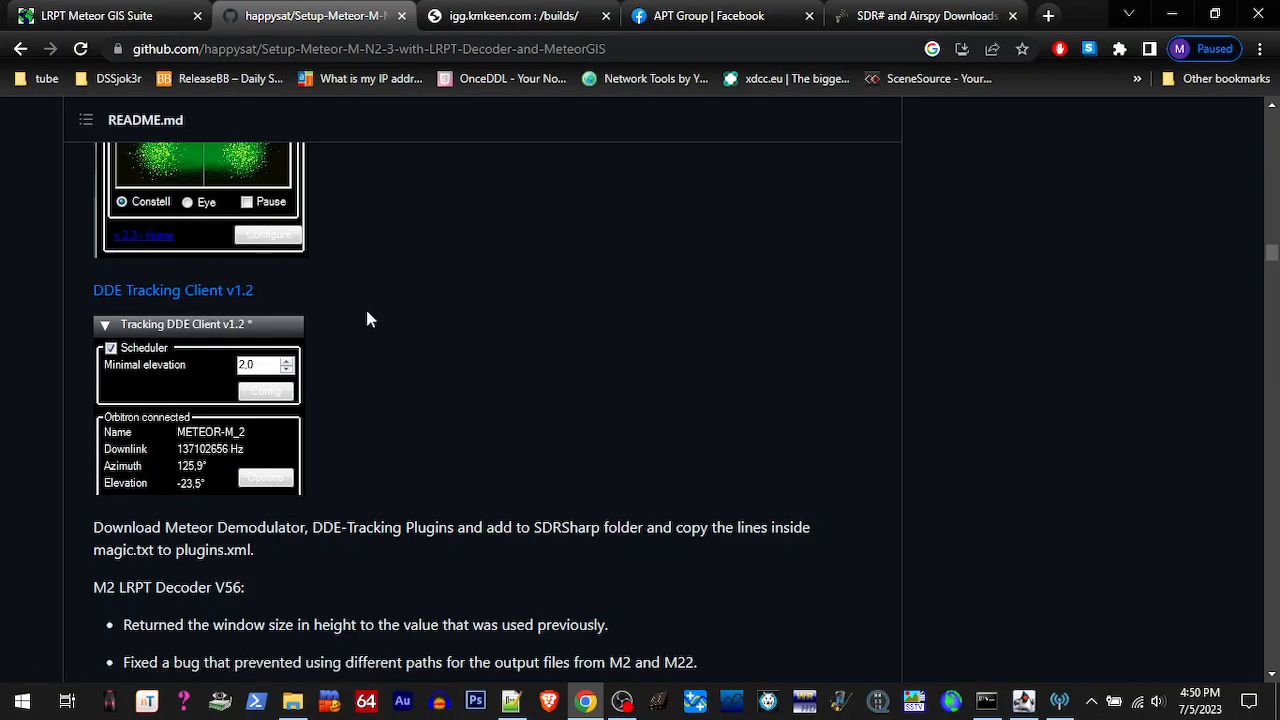
pyautogui.scroll(5, 389, 334)
pyautogui.scroll(2, 387, 336)
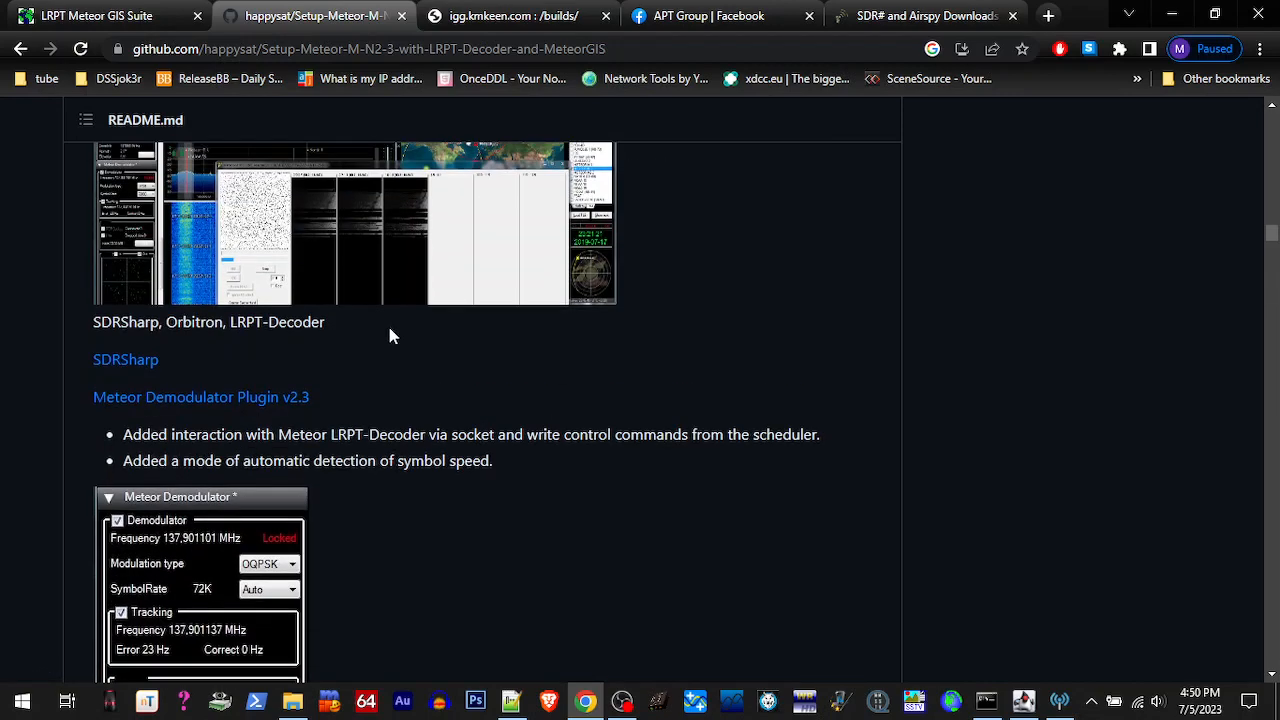
pyautogui.scroll(-1, 386, 331)
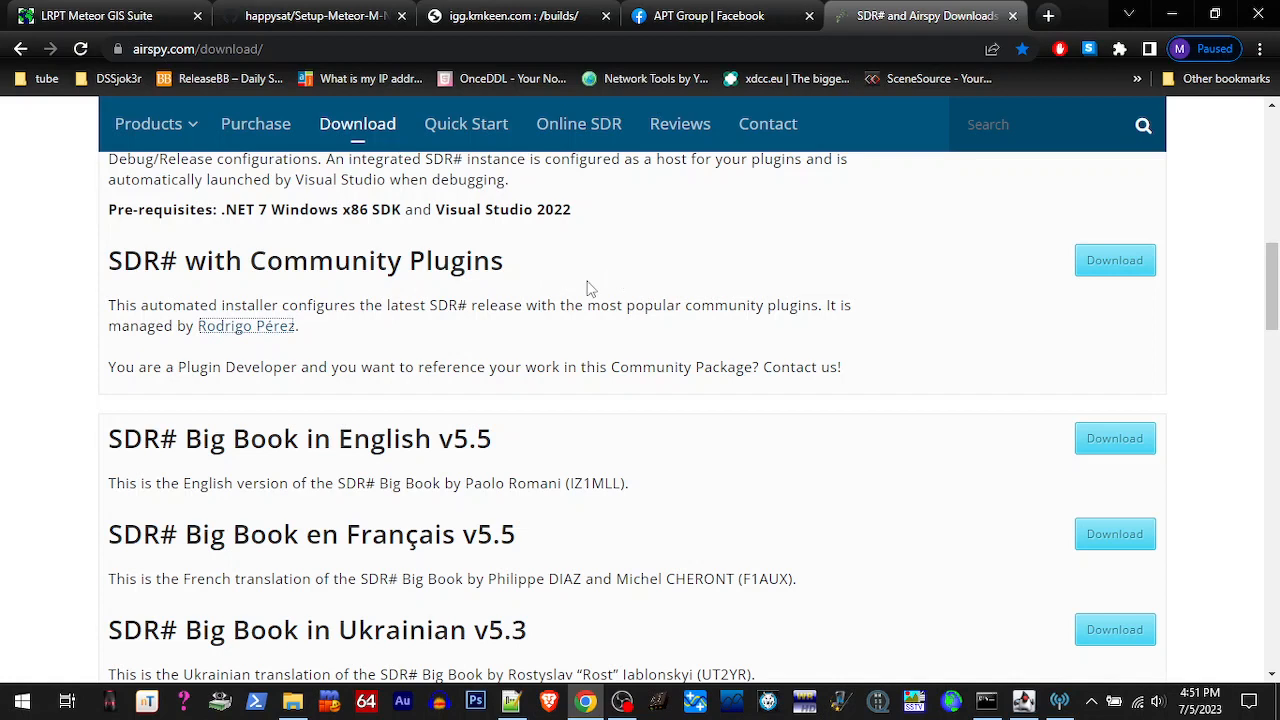
# From the Airspy download page, open the site of the SDR# with Community Plugins maintainer and browse its plugin list
pyautogui.click(268, 329)
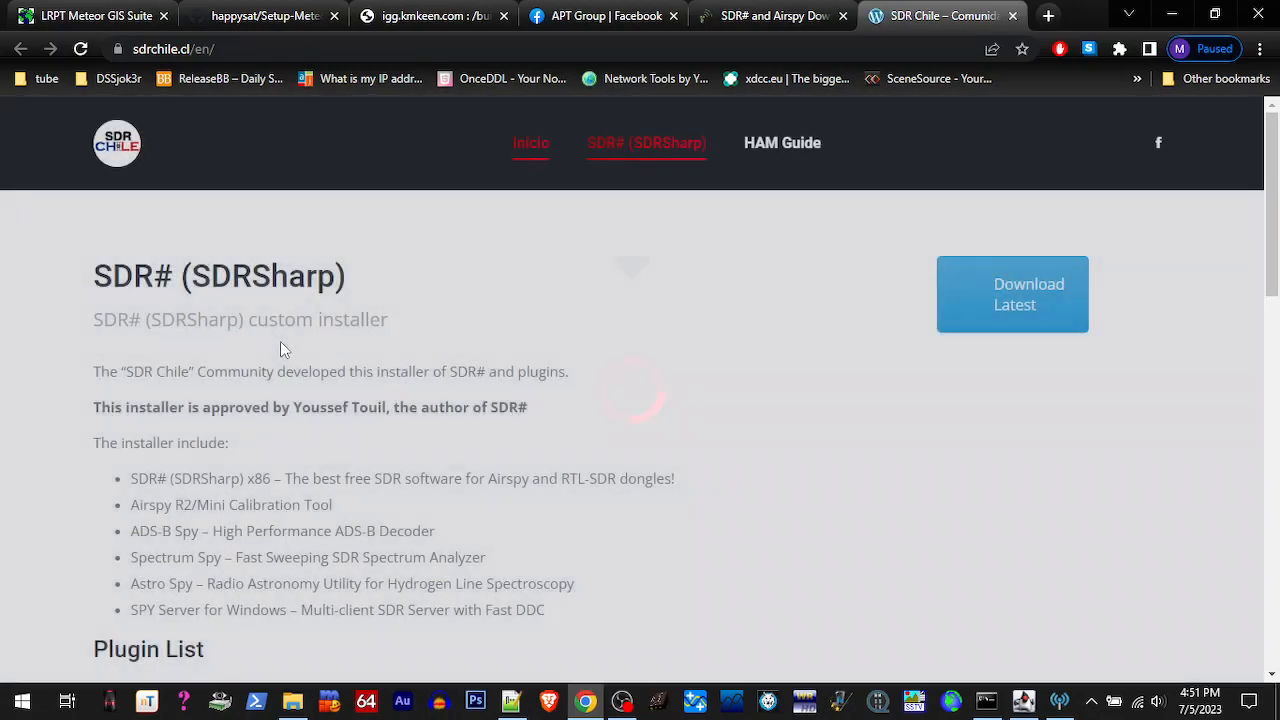
pyautogui.scroll(-5, 281, 348)
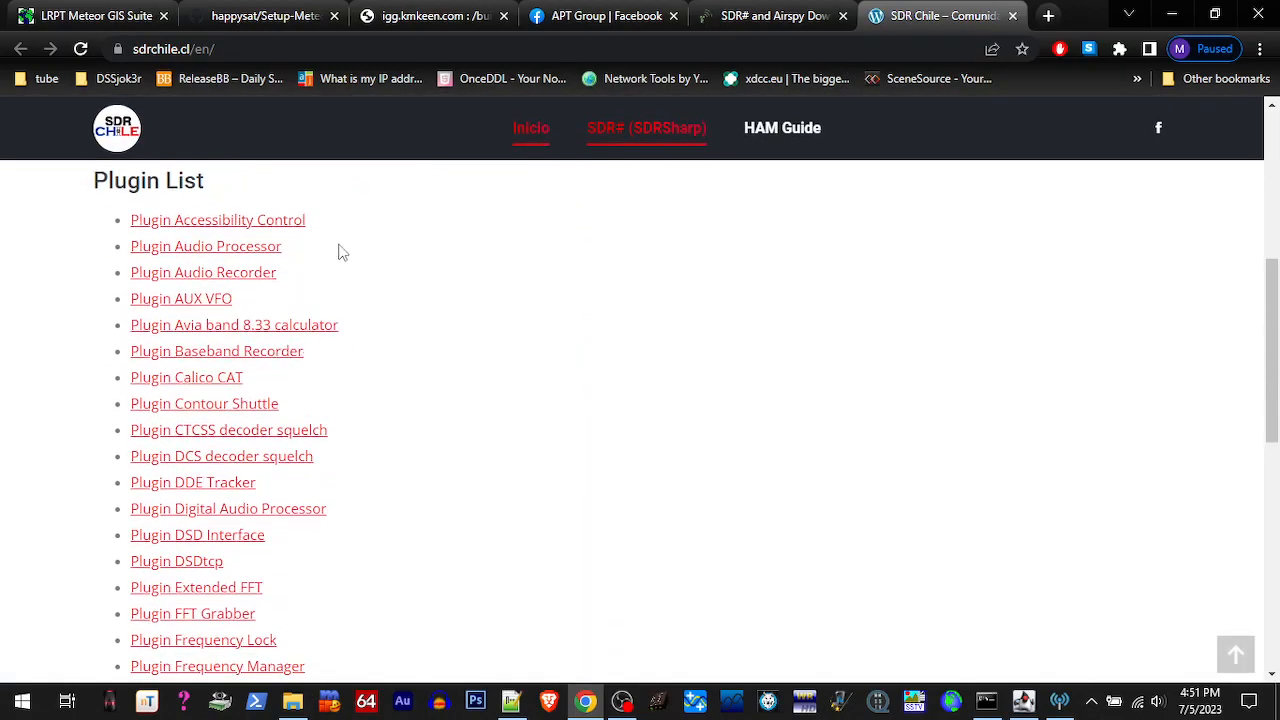
pyautogui.scroll(-1, 368, 313)
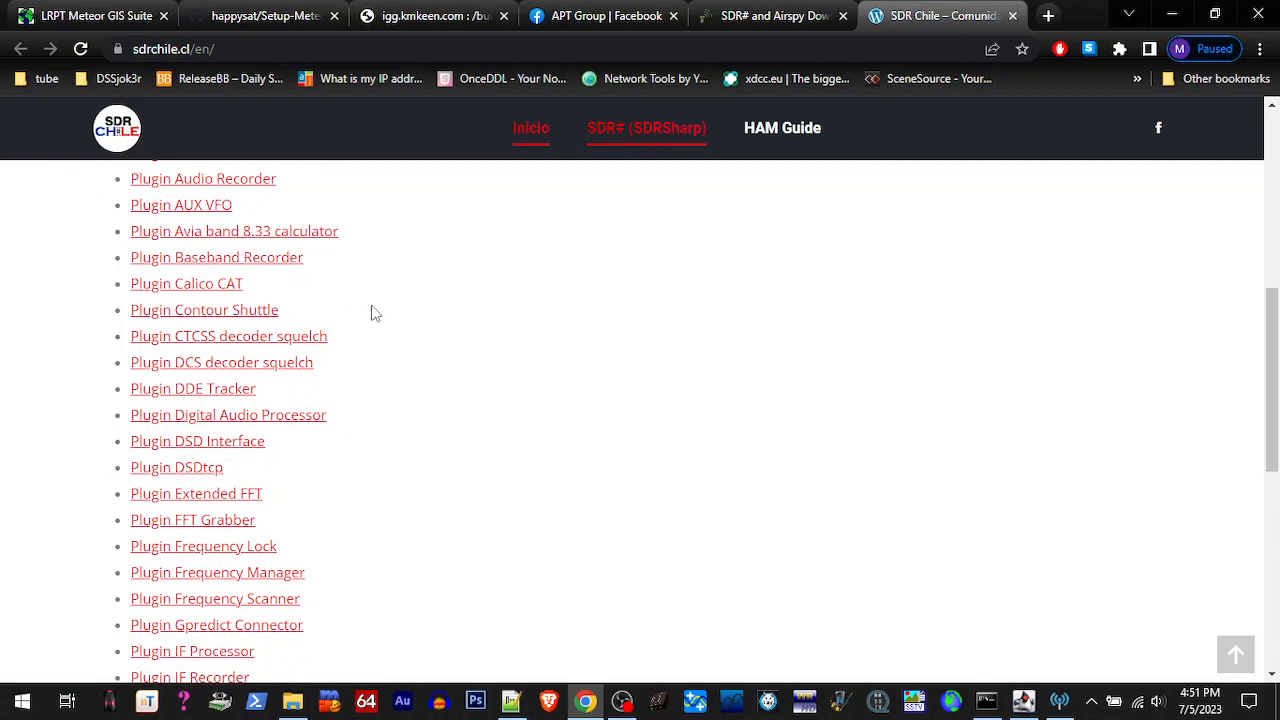
pyautogui.scroll(-1, 372, 313)
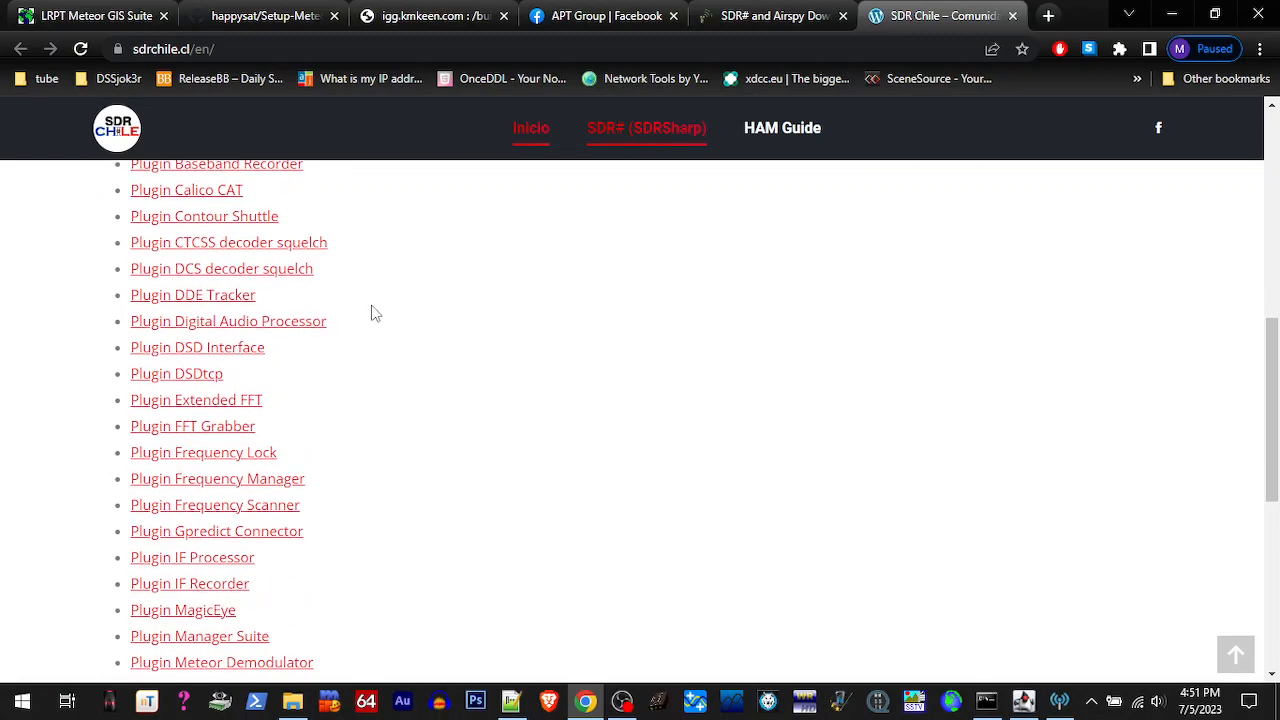
# Open the DDE Tracker plugin's page in a new tab, review its version history and current downloads, and close it
pyautogui.middleClick(197, 310)
pyautogui.click(910, 25)
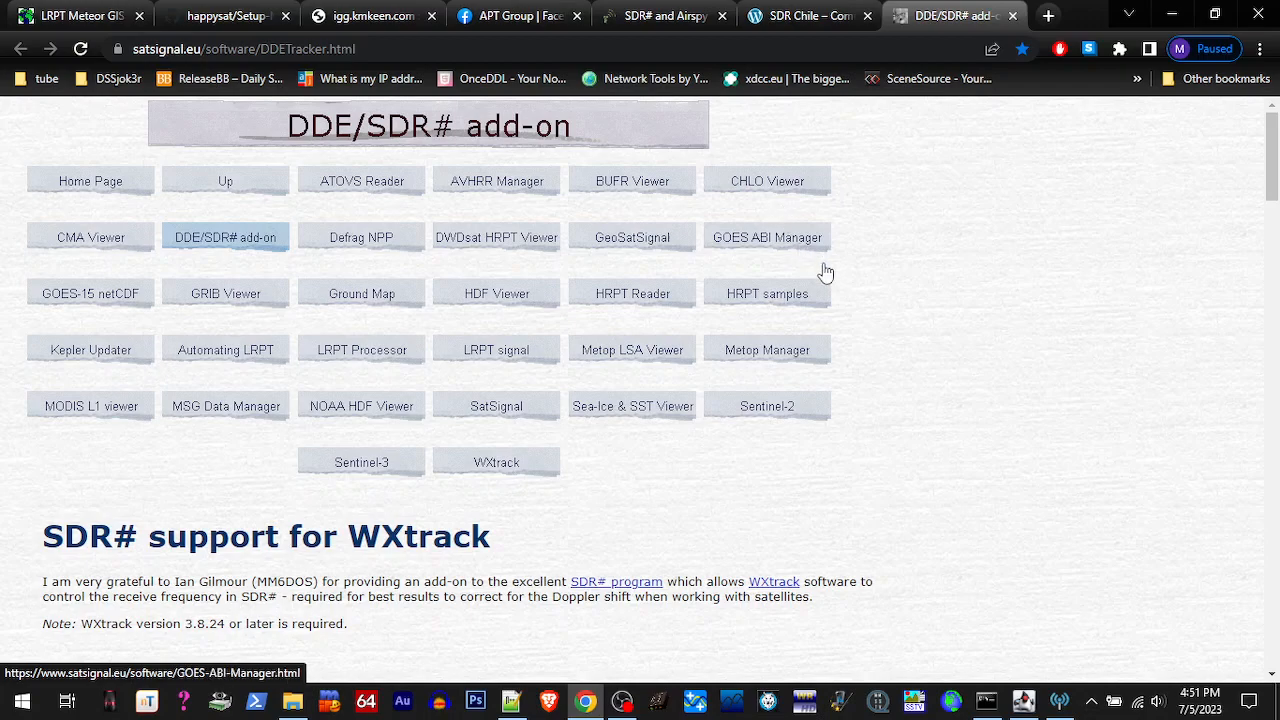
pyautogui.scroll(-4, 345, 280)
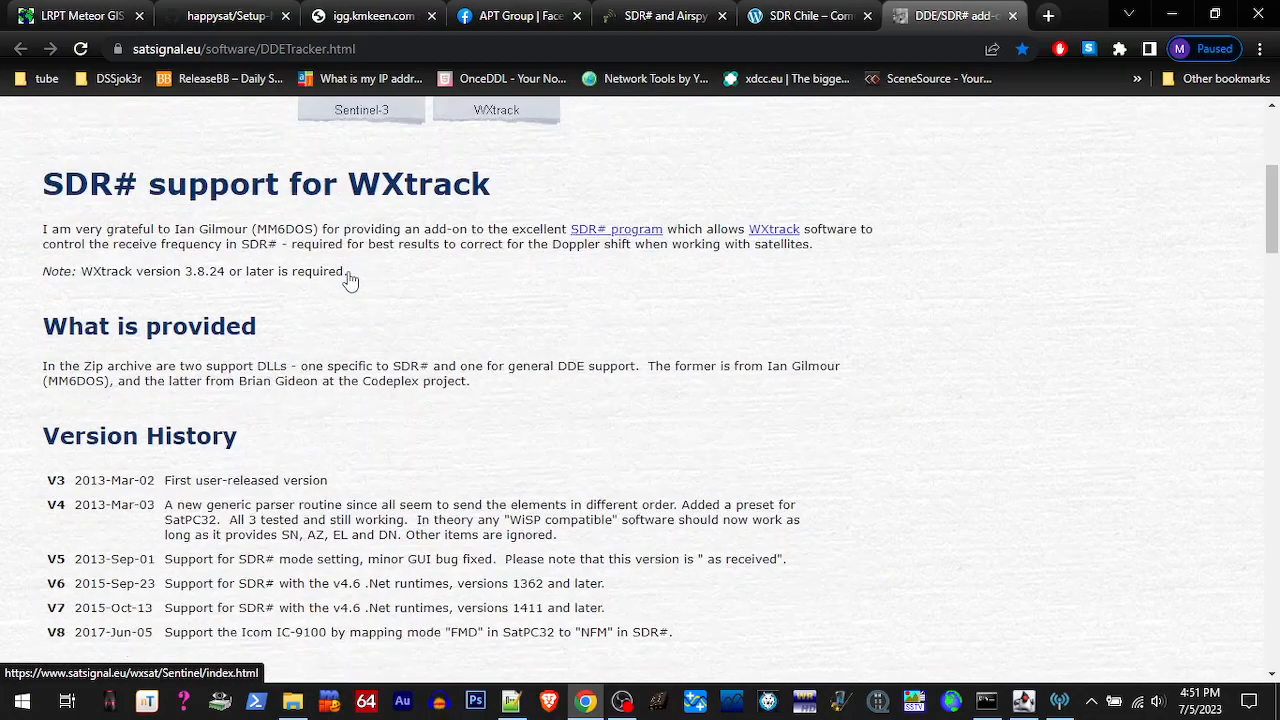
pyautogui.scroll(-4, 350, 280)
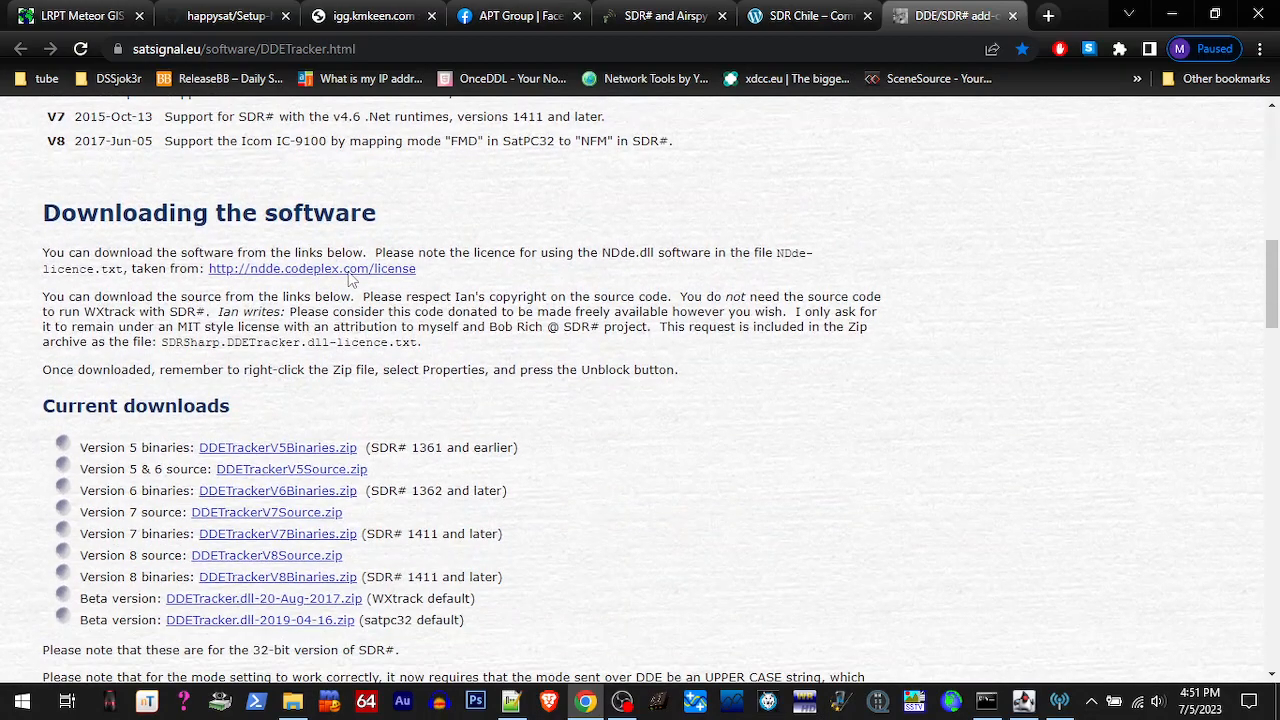
pyautogui.scroll(3, 698, 148)
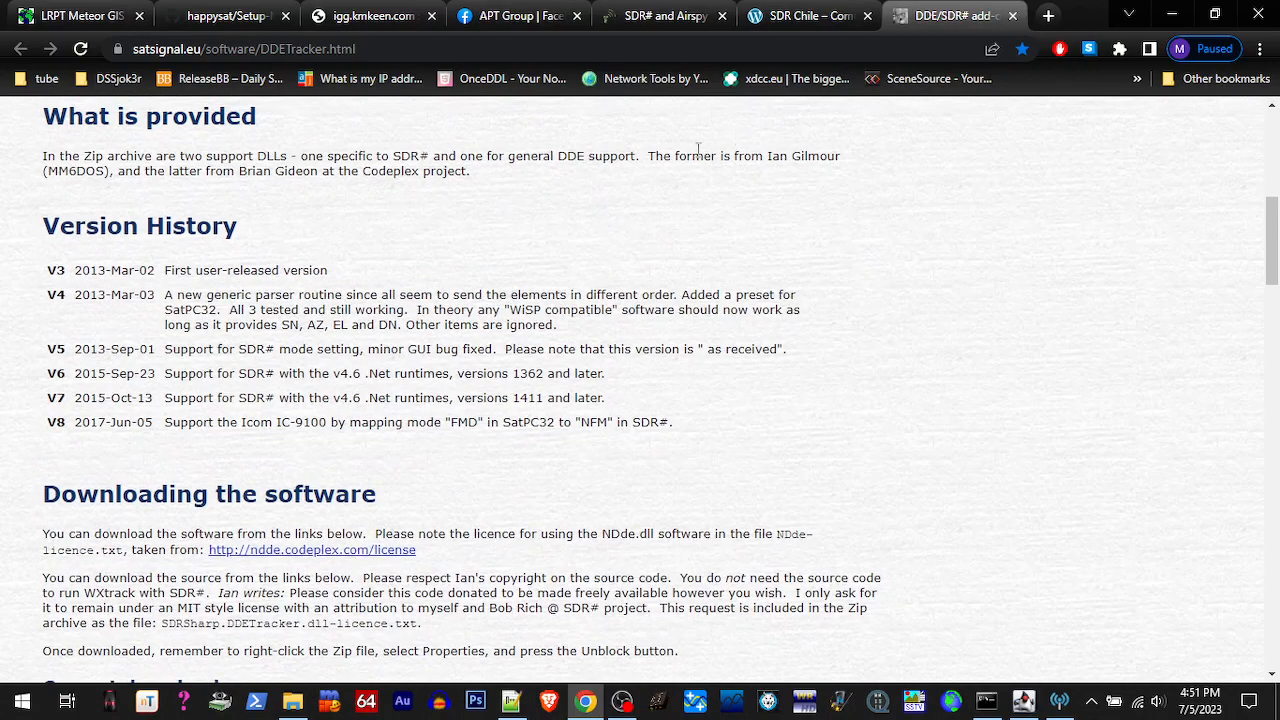
pyautogui.click(1012, 16)
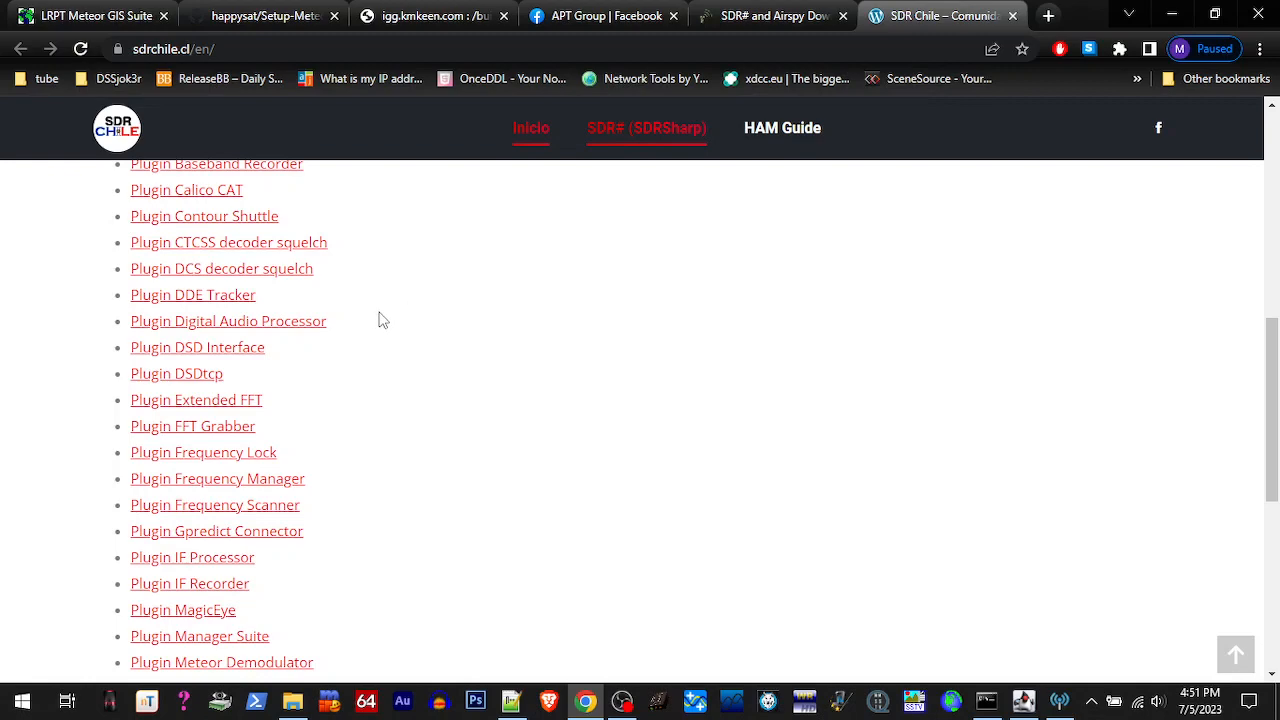
# Open the Meteor Demodulator plugin's link in a new tab to check its page, and close that tab
pyautogui.scroll(-2, 381, 320)
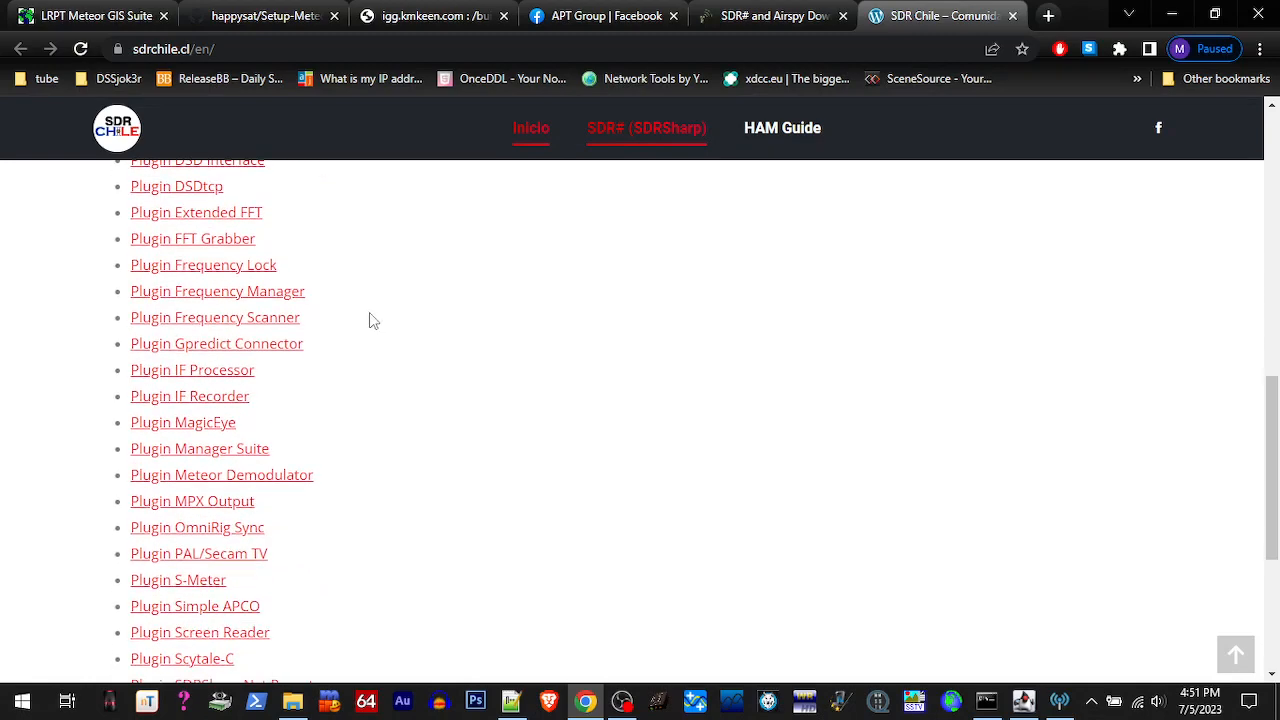
pyautogui.scroll(-1, 370, 320)
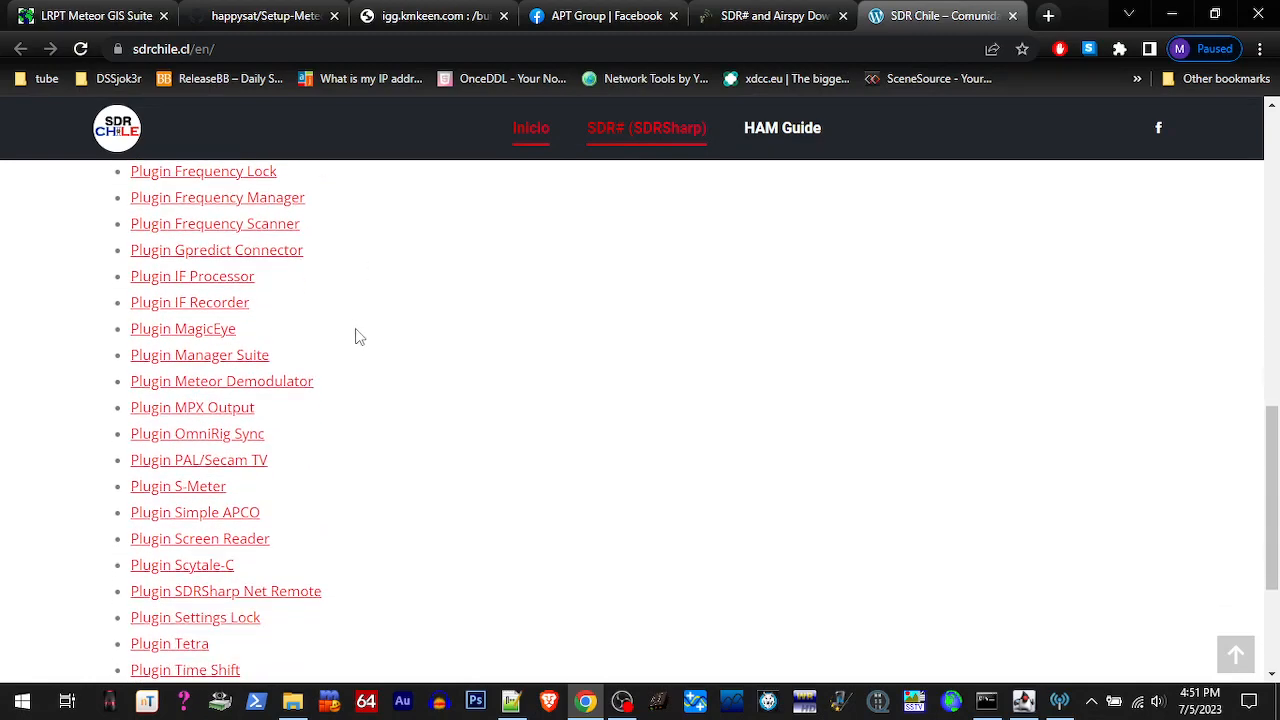
pyautogui.middleClick(221, 393)
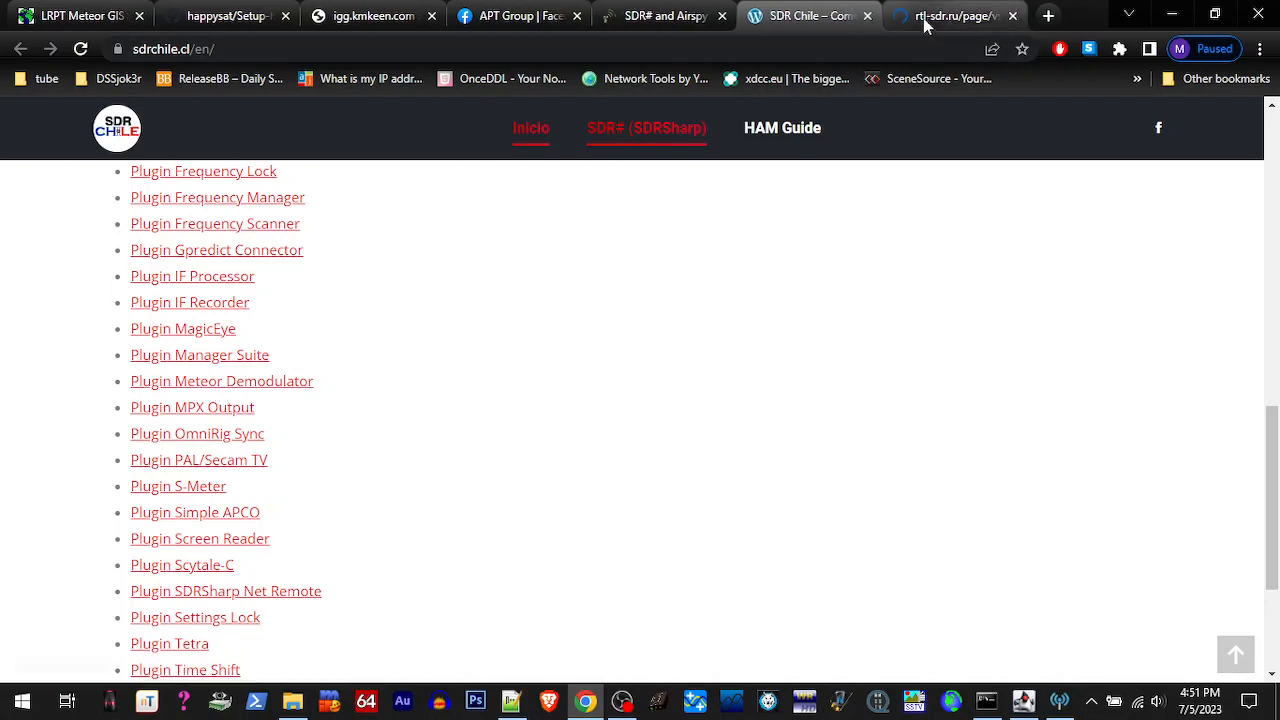
pyautogui.click(928, 16)
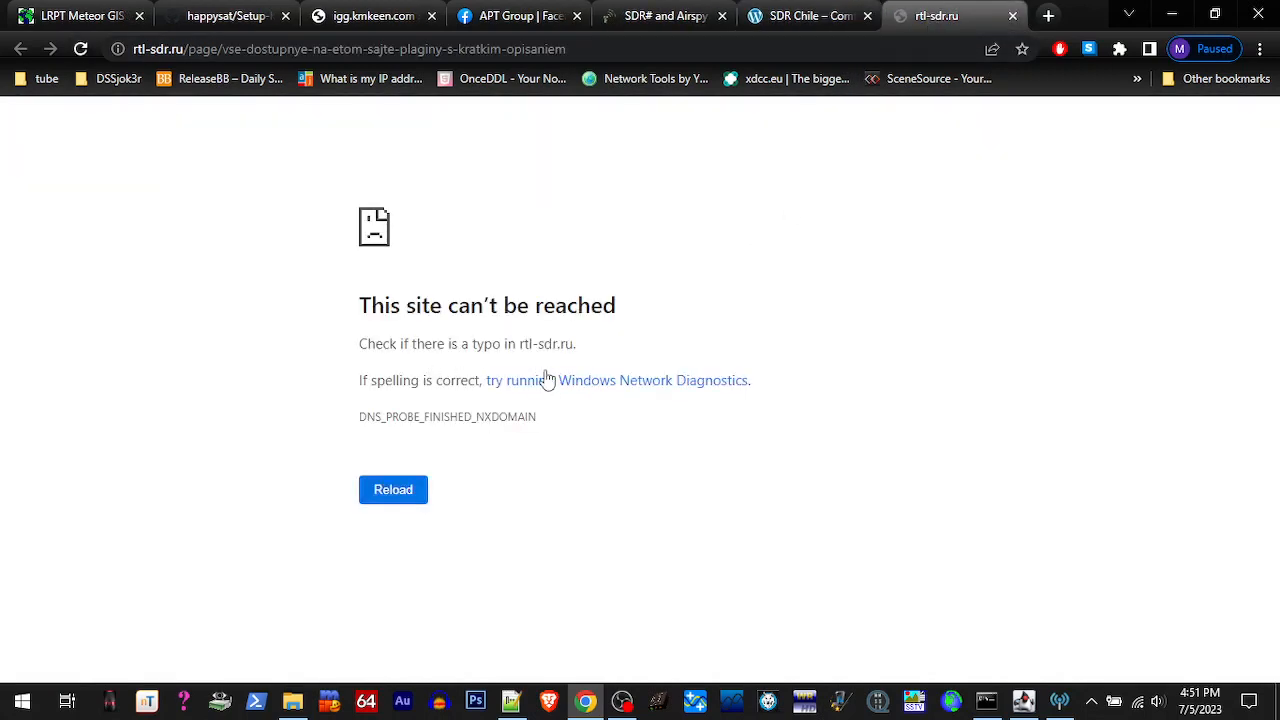
pyautogui.click(1012, 16)
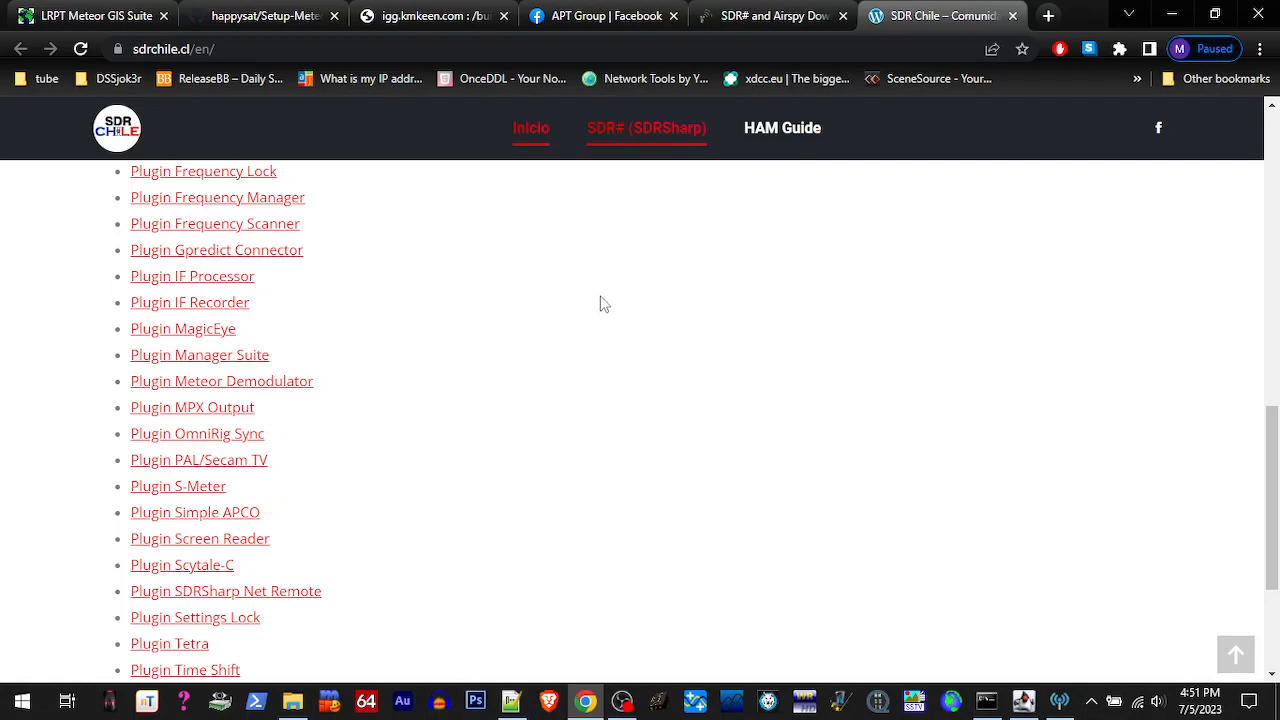
# In a new File Explorer window, open the Plugins folder inside C:\SDRSharp(1909 community)
pyautogui.middleClick(293, 705)
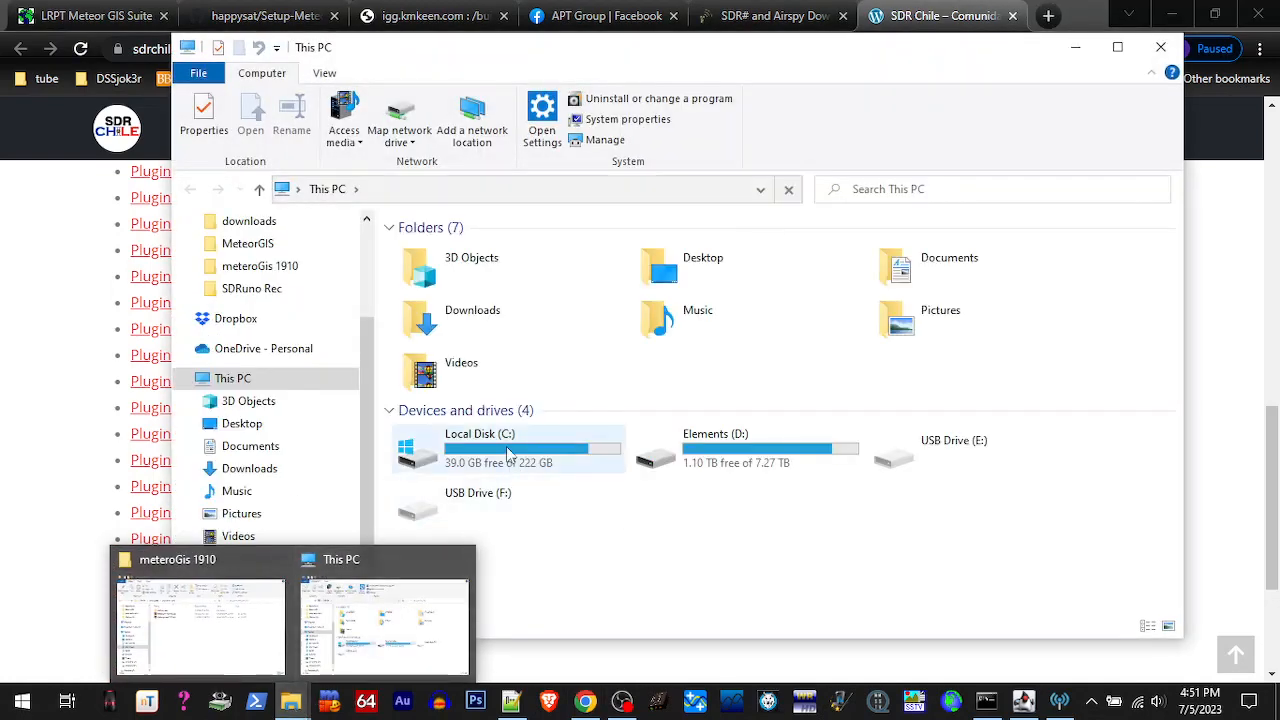
pyautogui.click(510, 452)
pyautogui.doubleClick(510, 452)
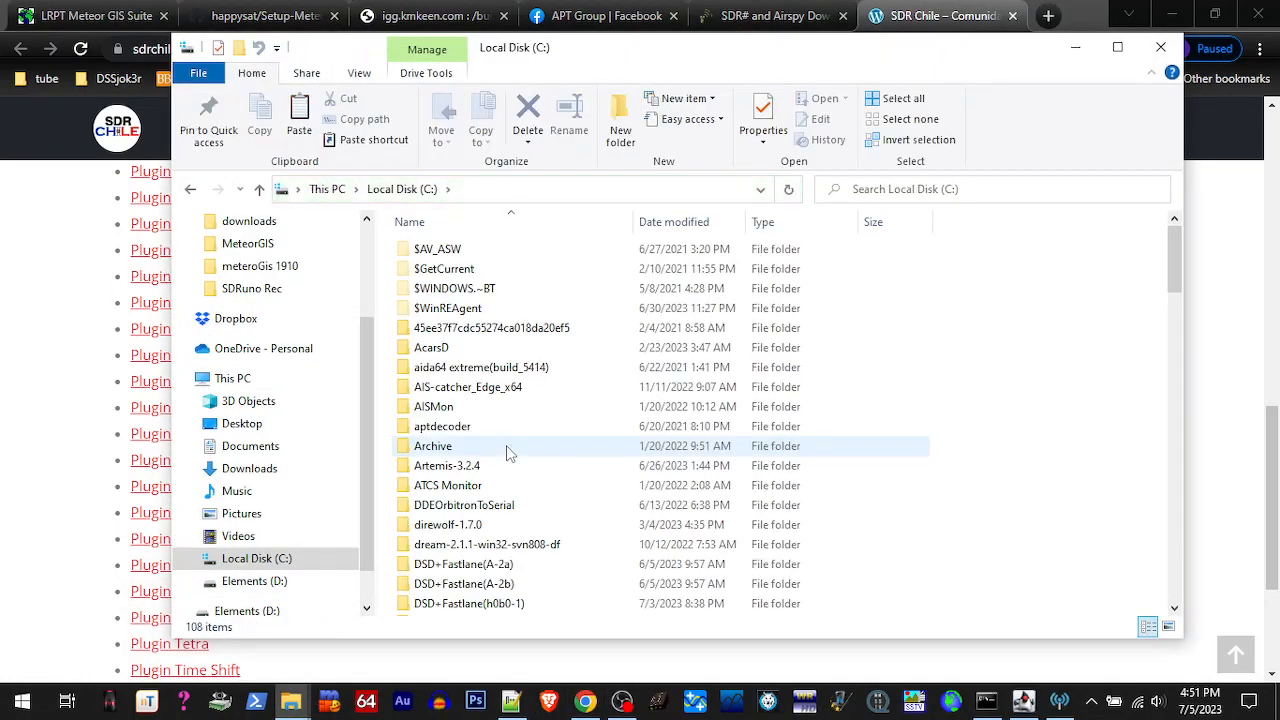
pyautogui.scroll(-12, 506, 445)
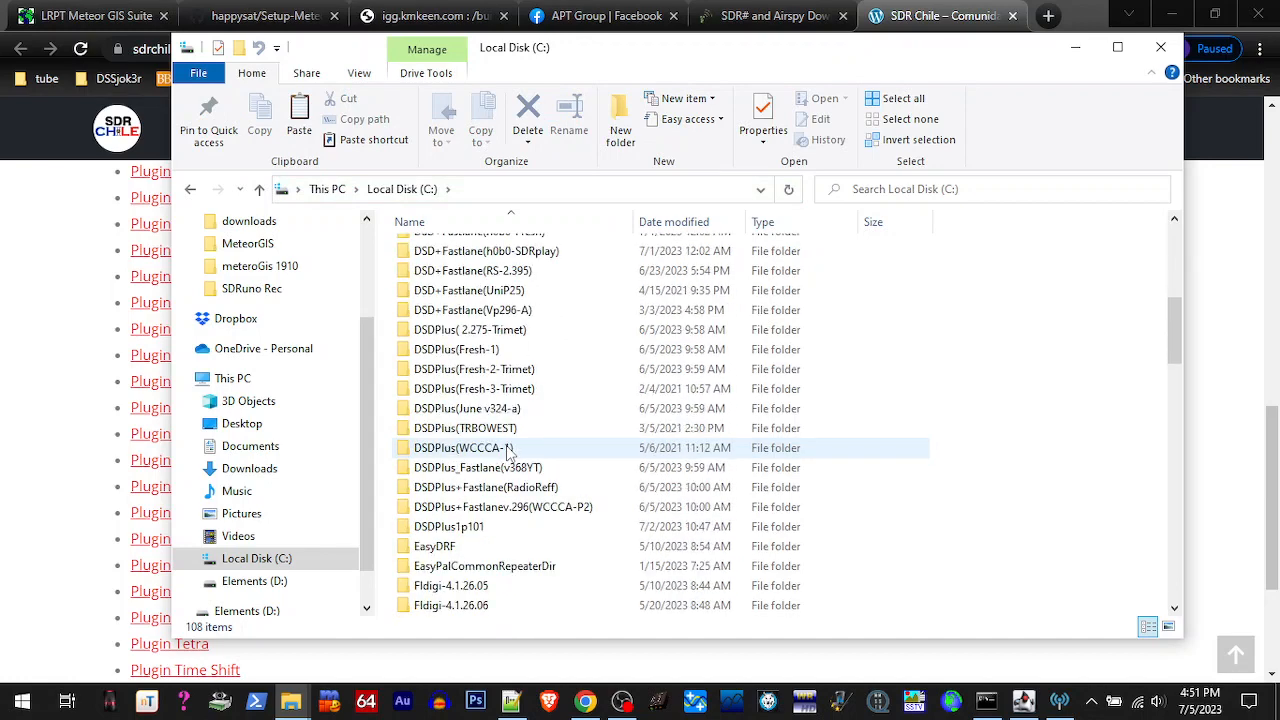
pyautogui.scroll(-4, 507, 452)
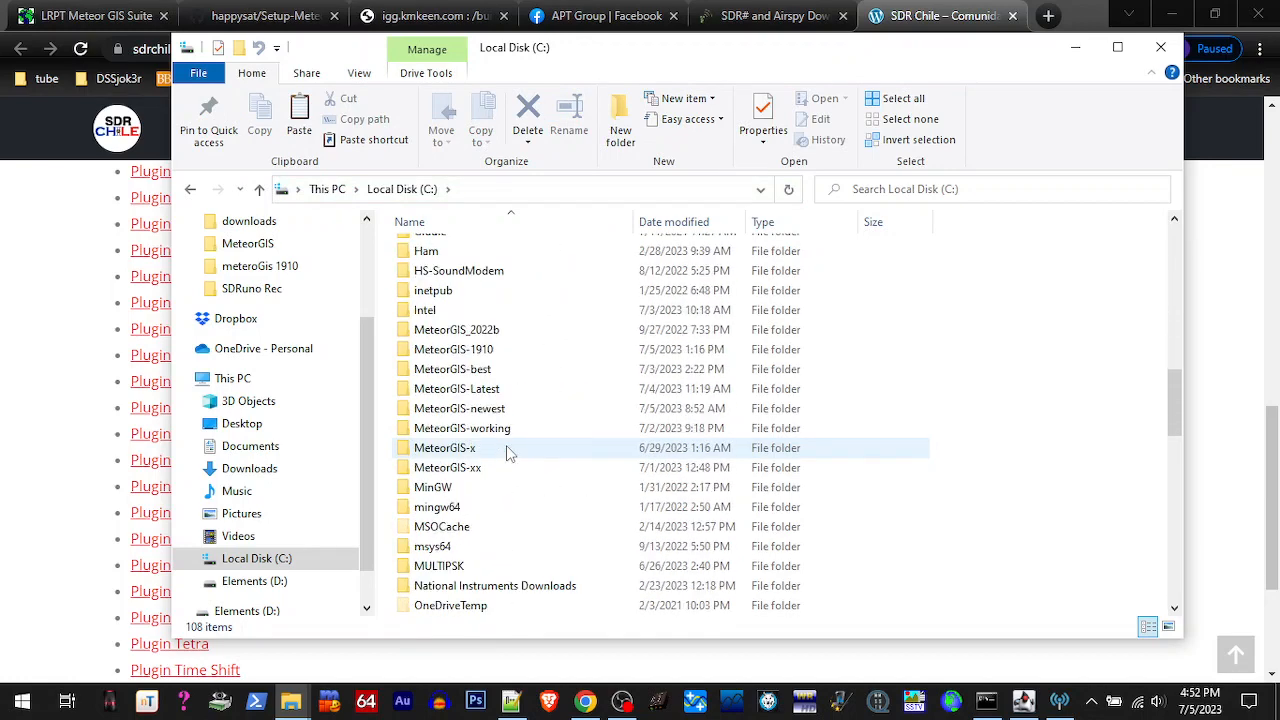
pyautogui.scroll(-11, 507, 452)
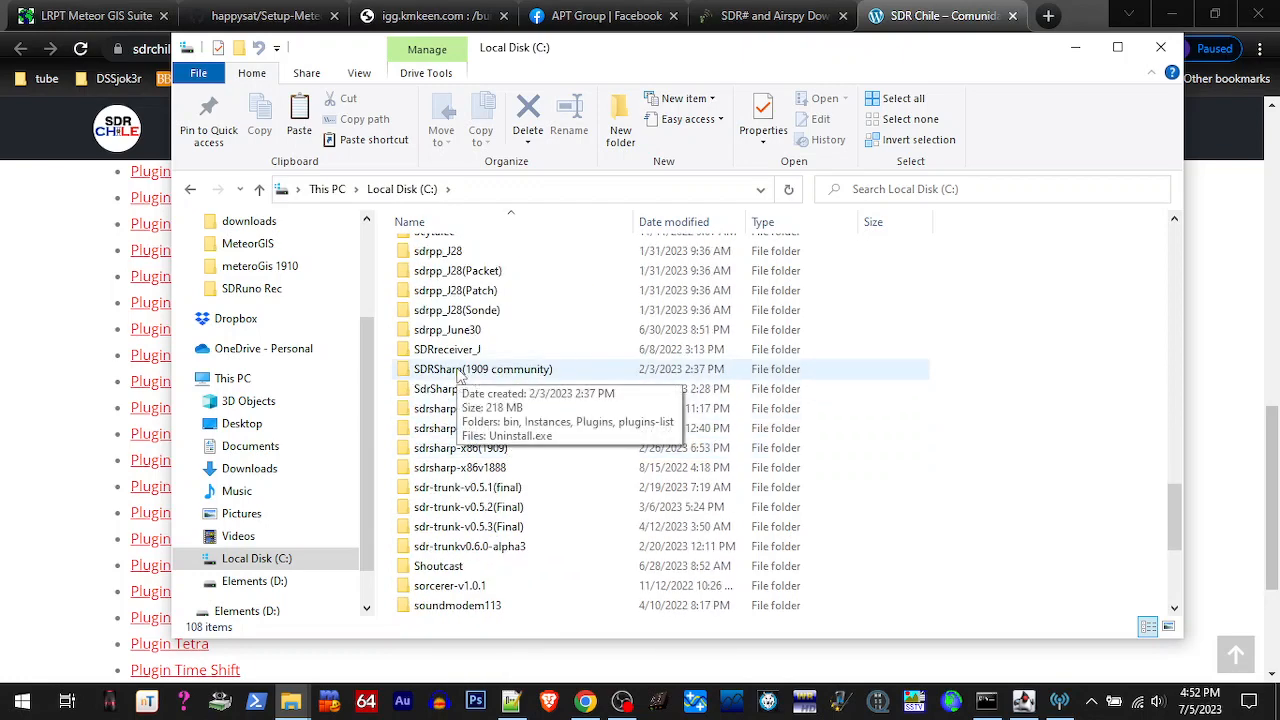
pyautogui.doubleClick(459, 370)
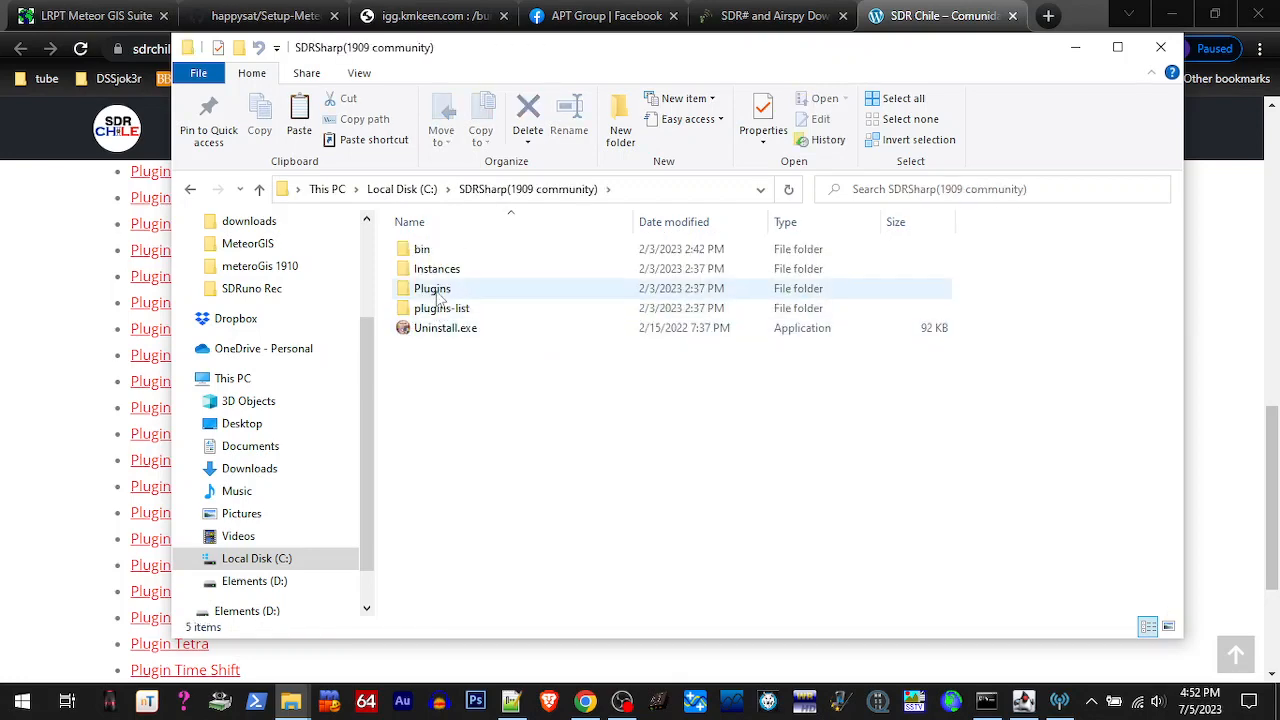
pyautogui.doubleClick(432, 289)
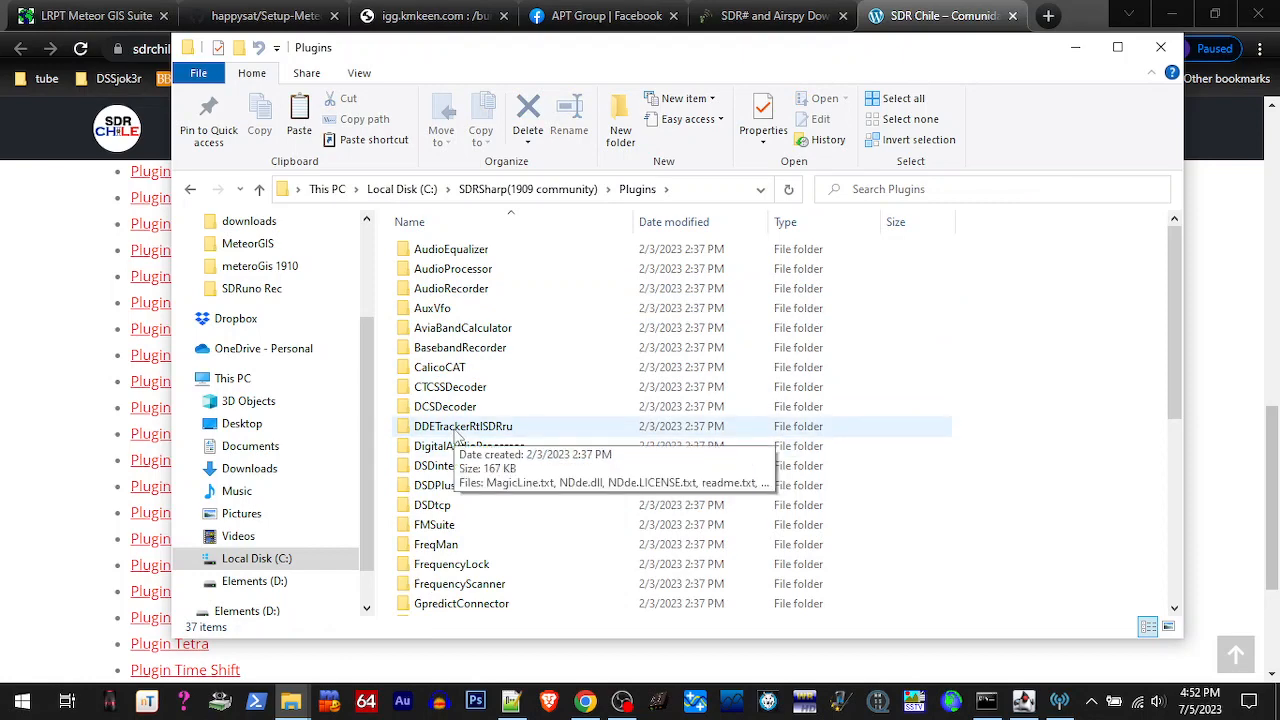
# Copy the DDETrackerRtlSDRru plugin folder into the meteroGis 1910 folder in Downloads
pyautogui.scroll(-2, 475, 505)
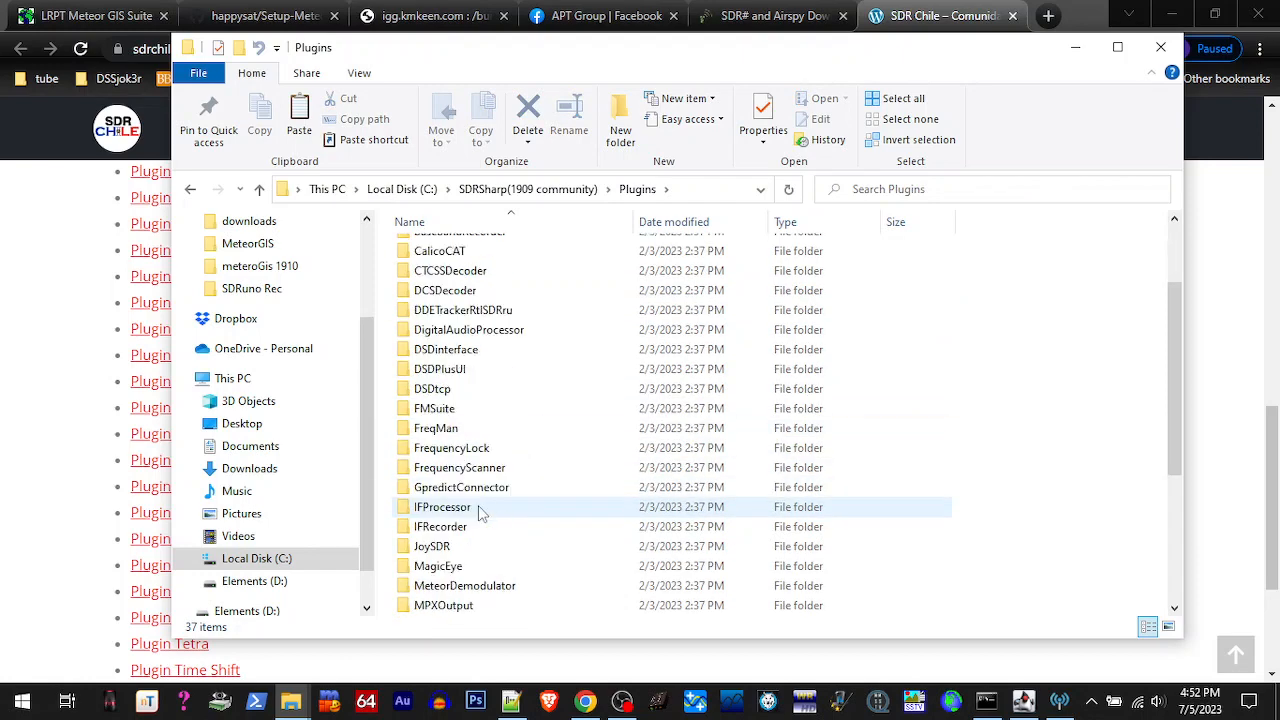
pyautogui.scroll(-1, 478, 512)
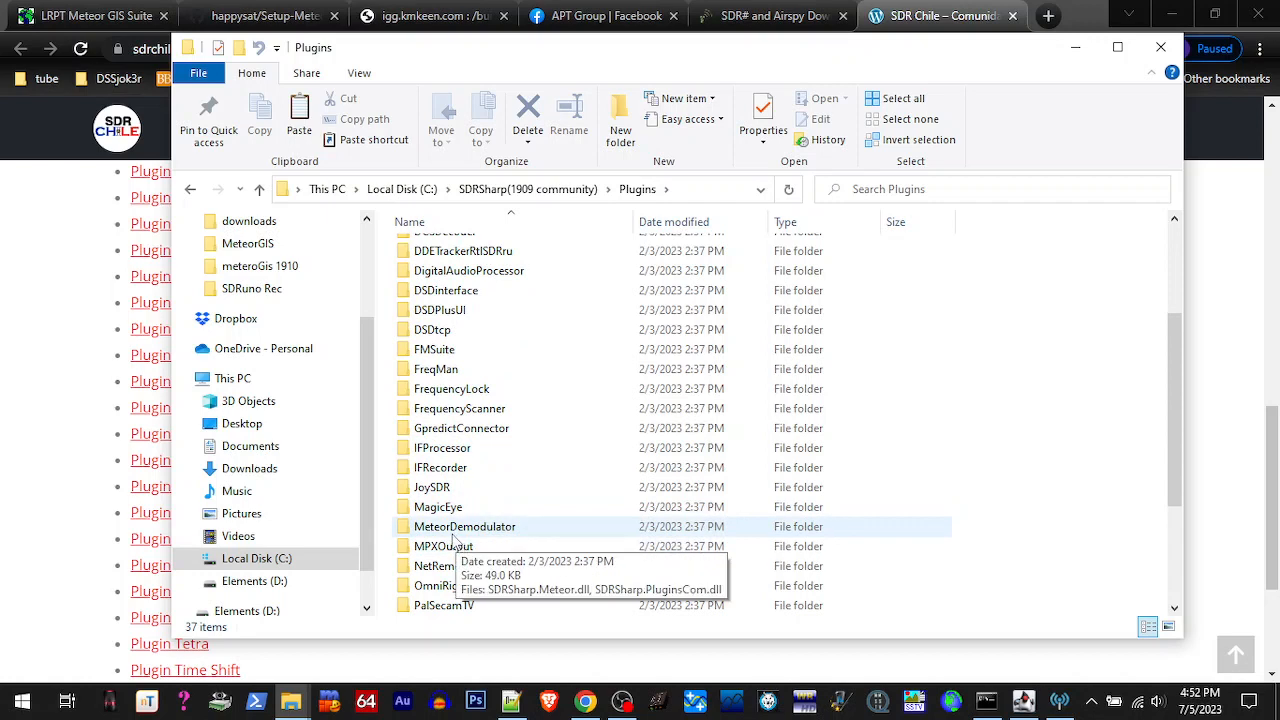
pyautogui.scroll(2, 457, 537)
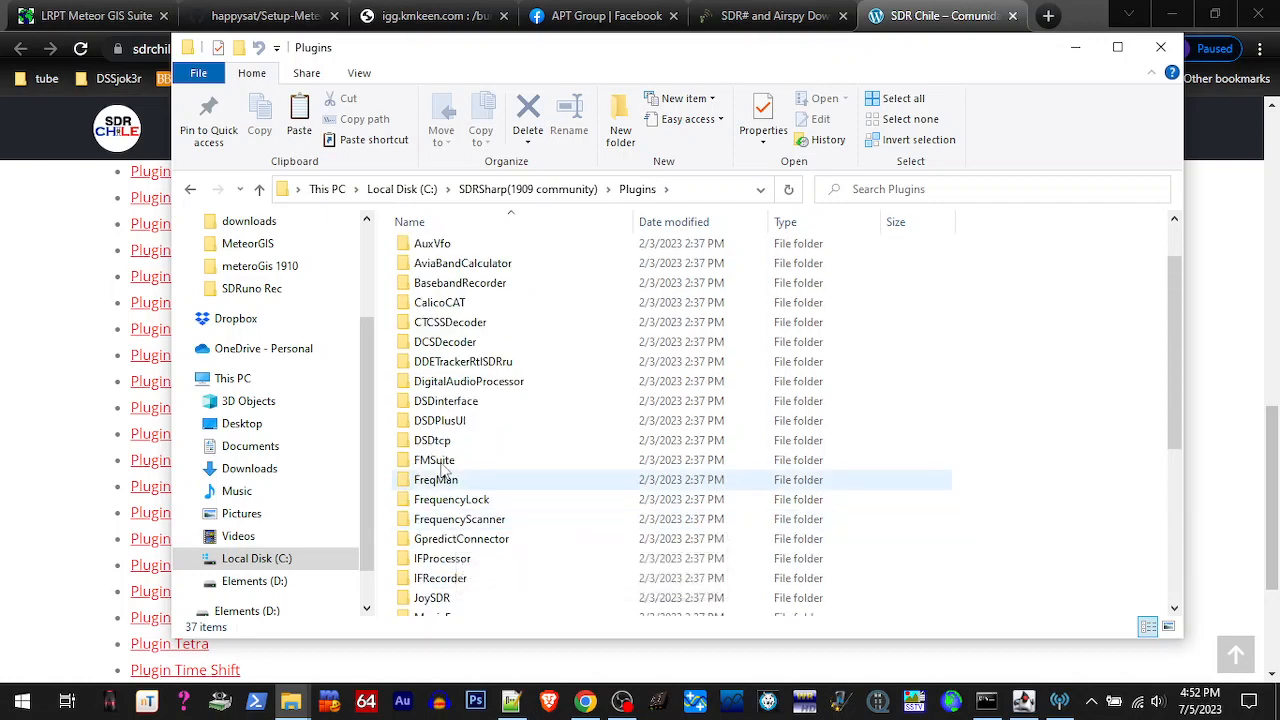
pyautogui.click(432, 366)
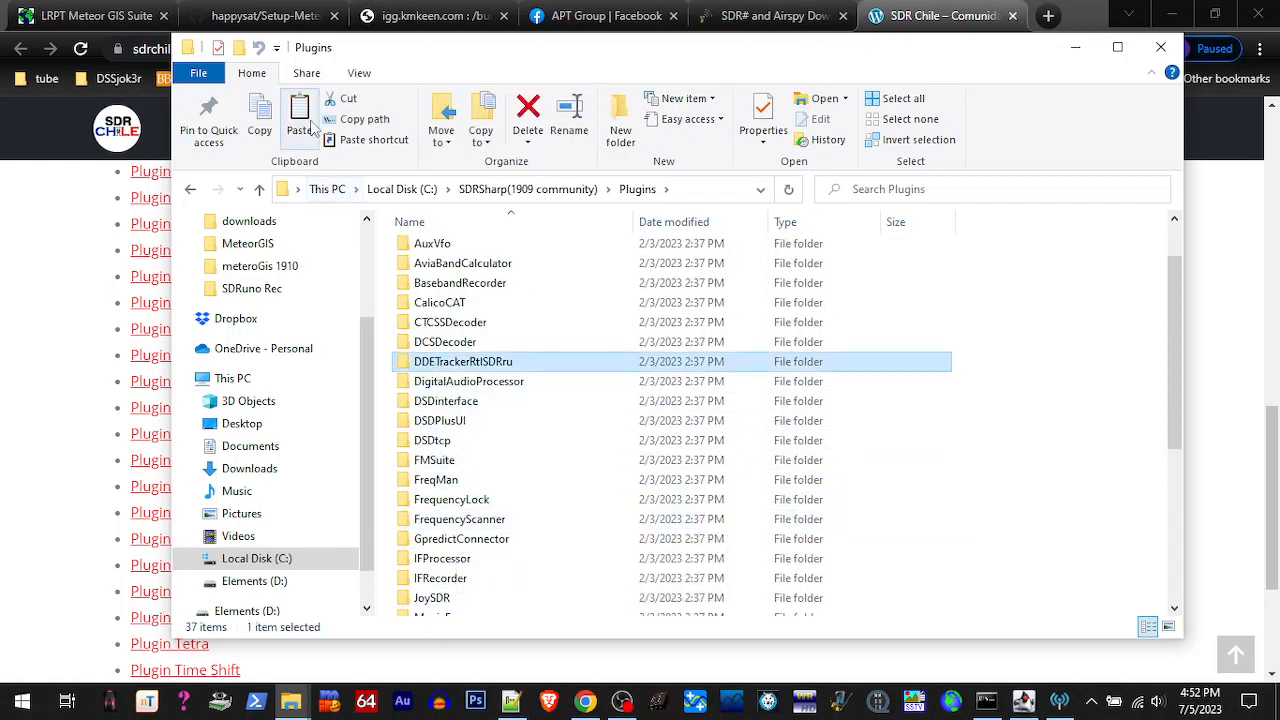
pyautogui.click(292, 703)
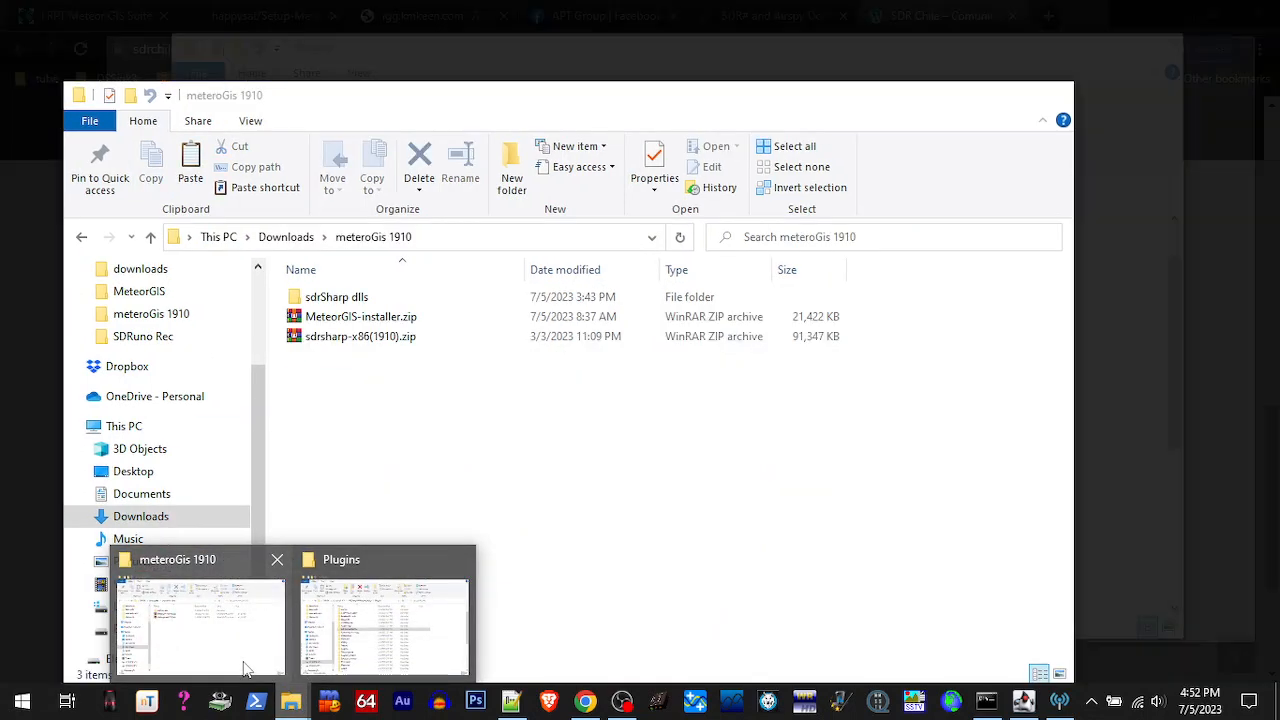
pyautogui.click(250, 662)
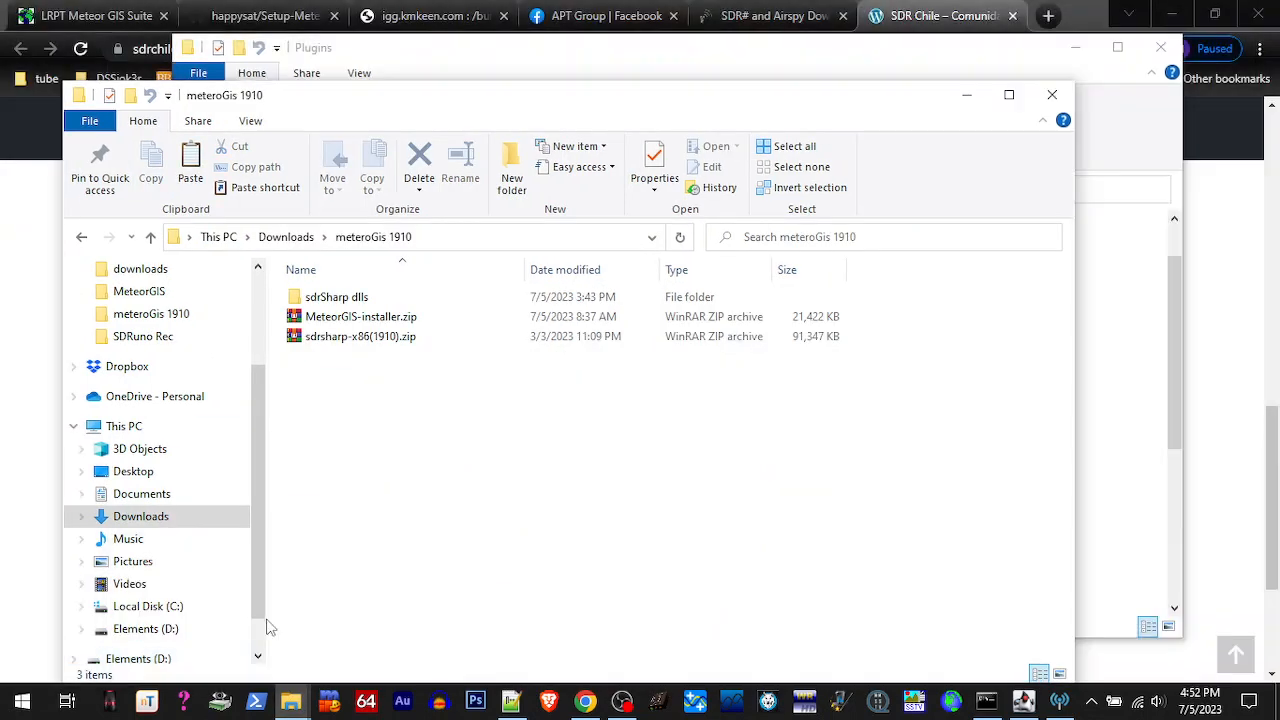
pyautogui.rightClick(365, 510)
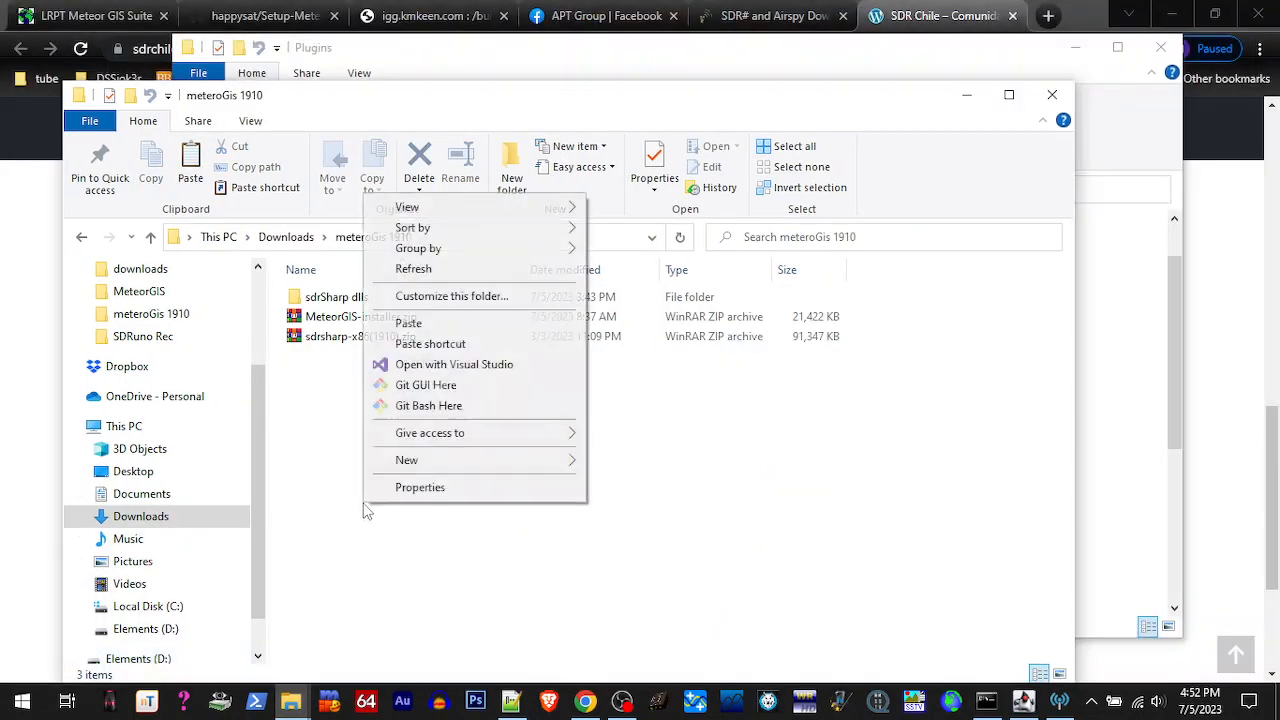
pyautogui.click(401, 322)
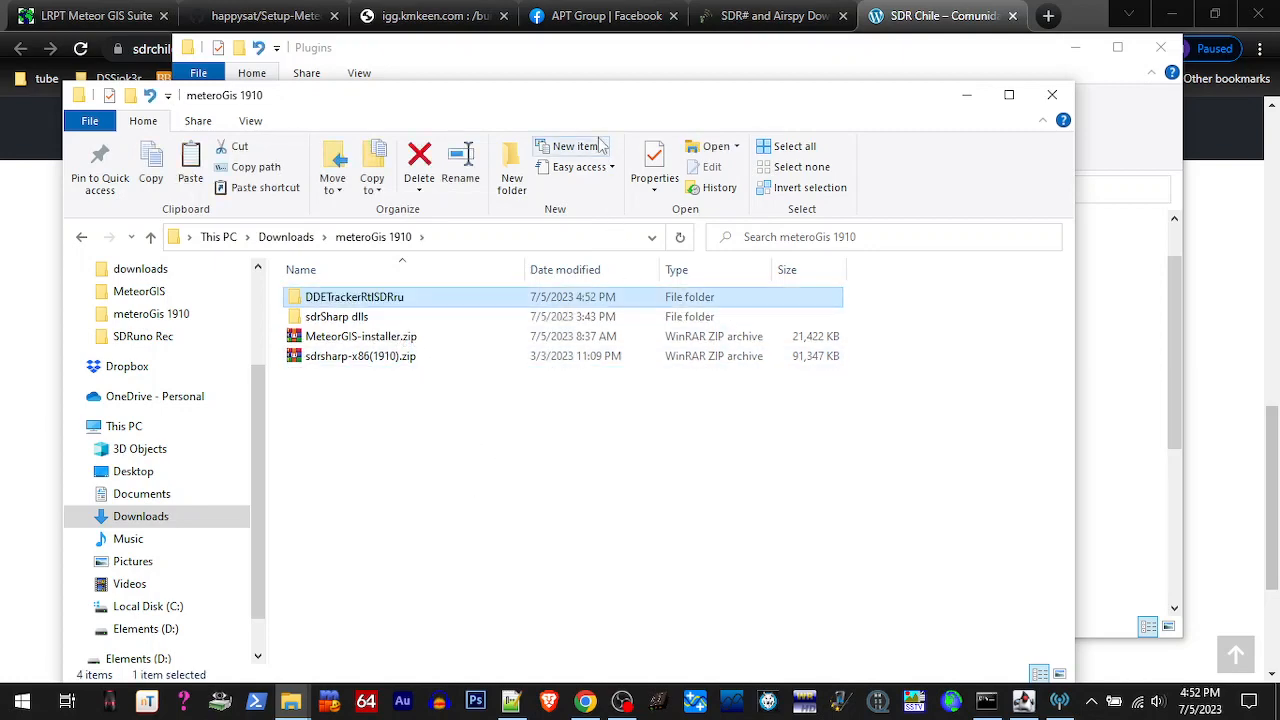
# Copy the MeteorDemodulator folder from the 1909 community Plugins folder into the meteroGis 1910 folder
pyautogui.click(583, 59)
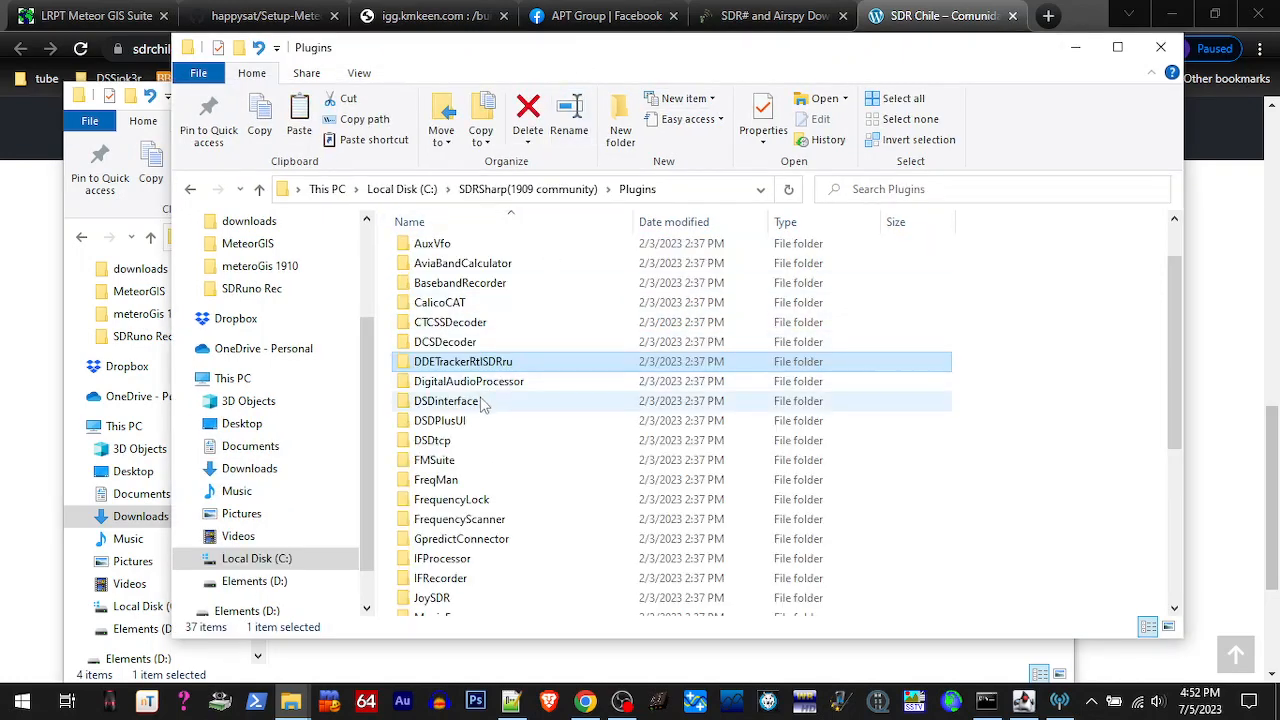
pyautogui.scroll(-3, 500, 430)
pyautogui.scroll(-2, 512, 457)
pyautogui.rightClick(474, 353)
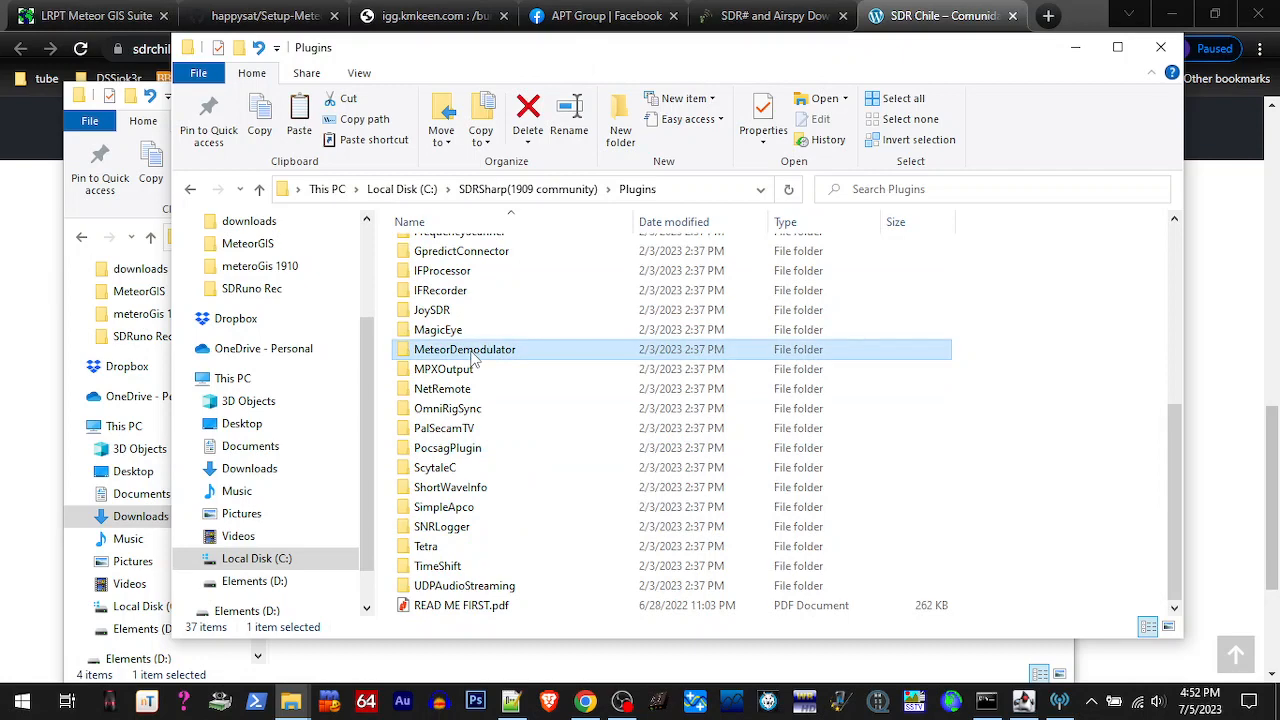
pyautogui.click(518, 669)
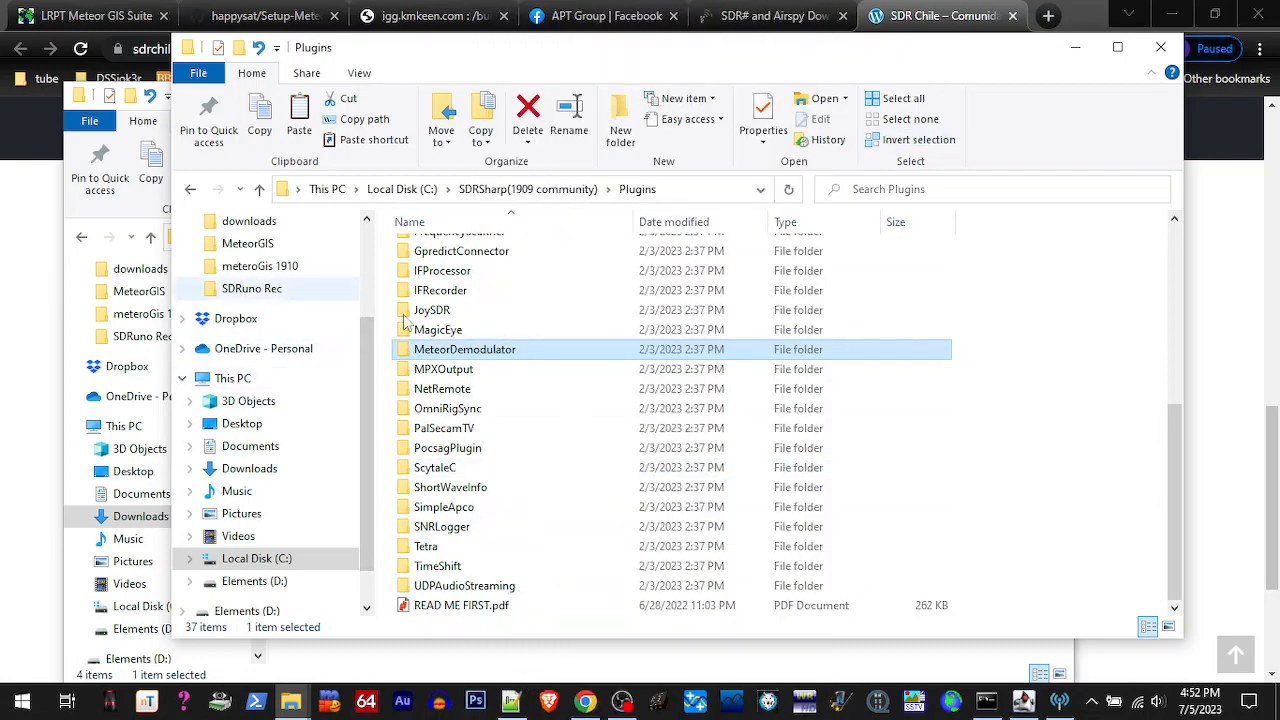
pyautogui.moveTo(845, 78); pyautogui.dragTo(1078, 267)
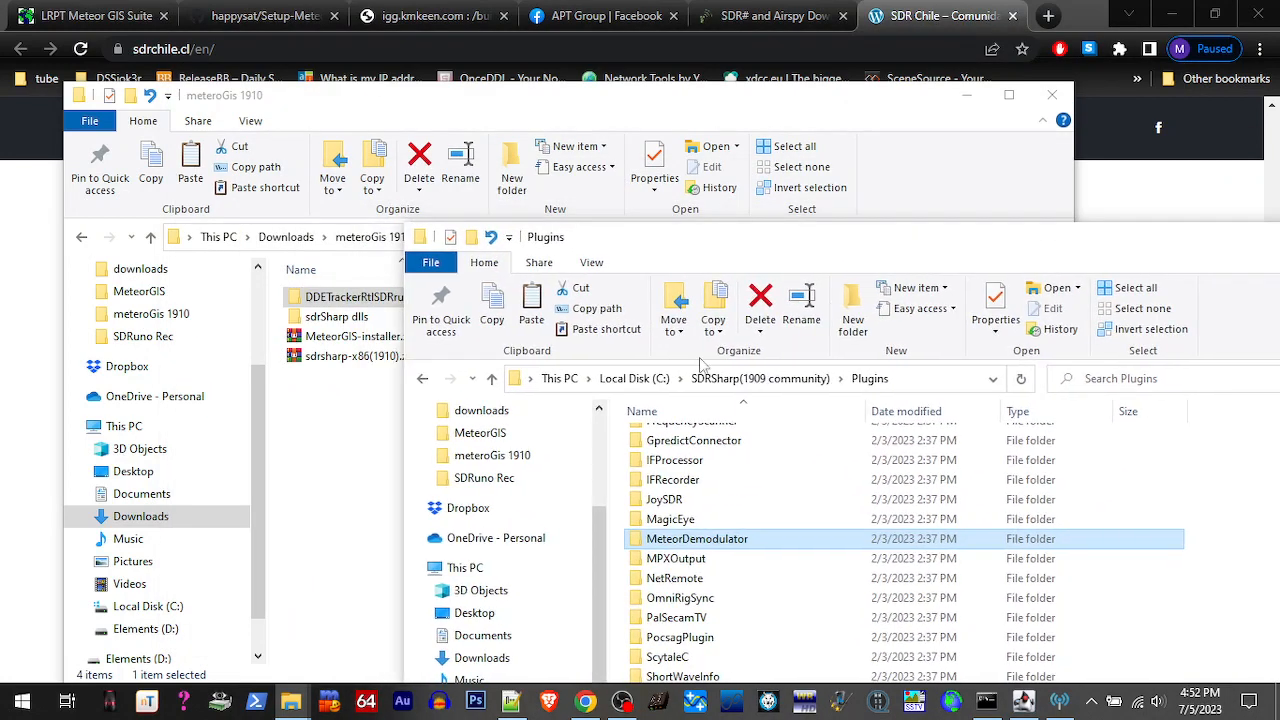
pyautogui.click(313, 467)
pyautogui.rightClick(313, 467)
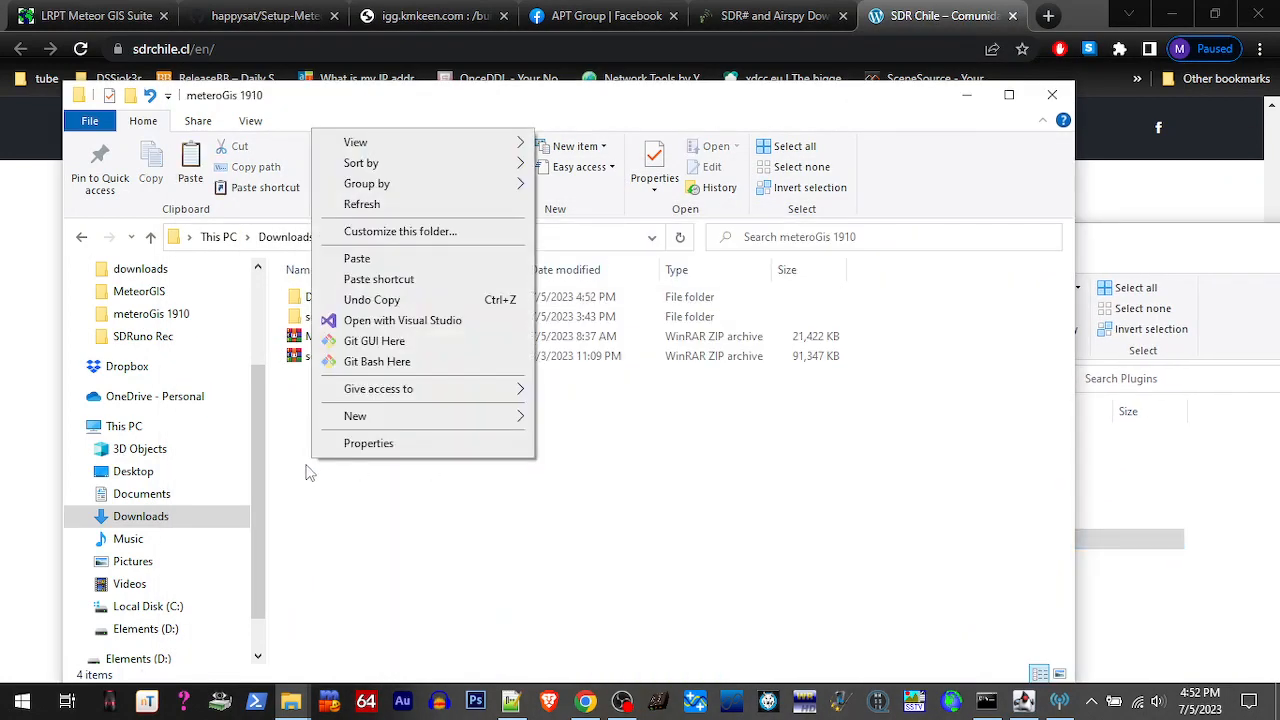
pyautogui.click(355, 255)
pyautogui.click(521, 458)
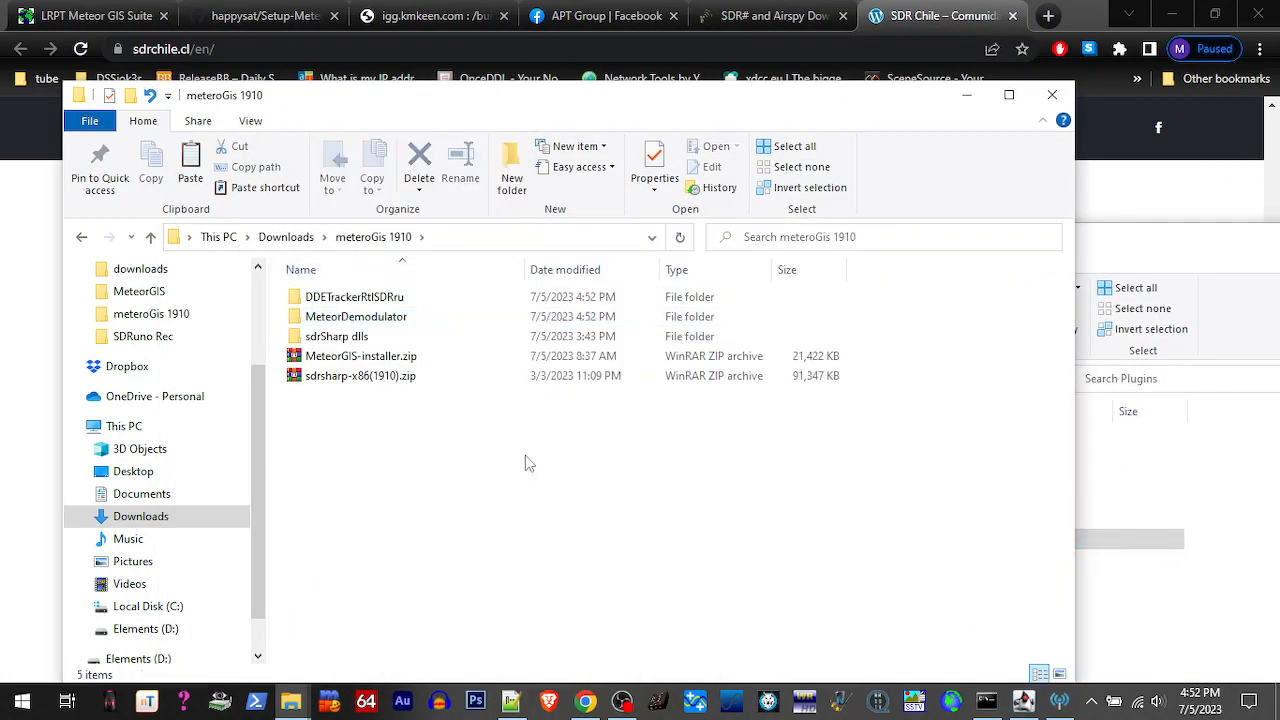
# Close the Plugins folder window and minimize the browser, leaving the meteroGis 1910 folder open
pyautogui.doubleClick(1106, 240)
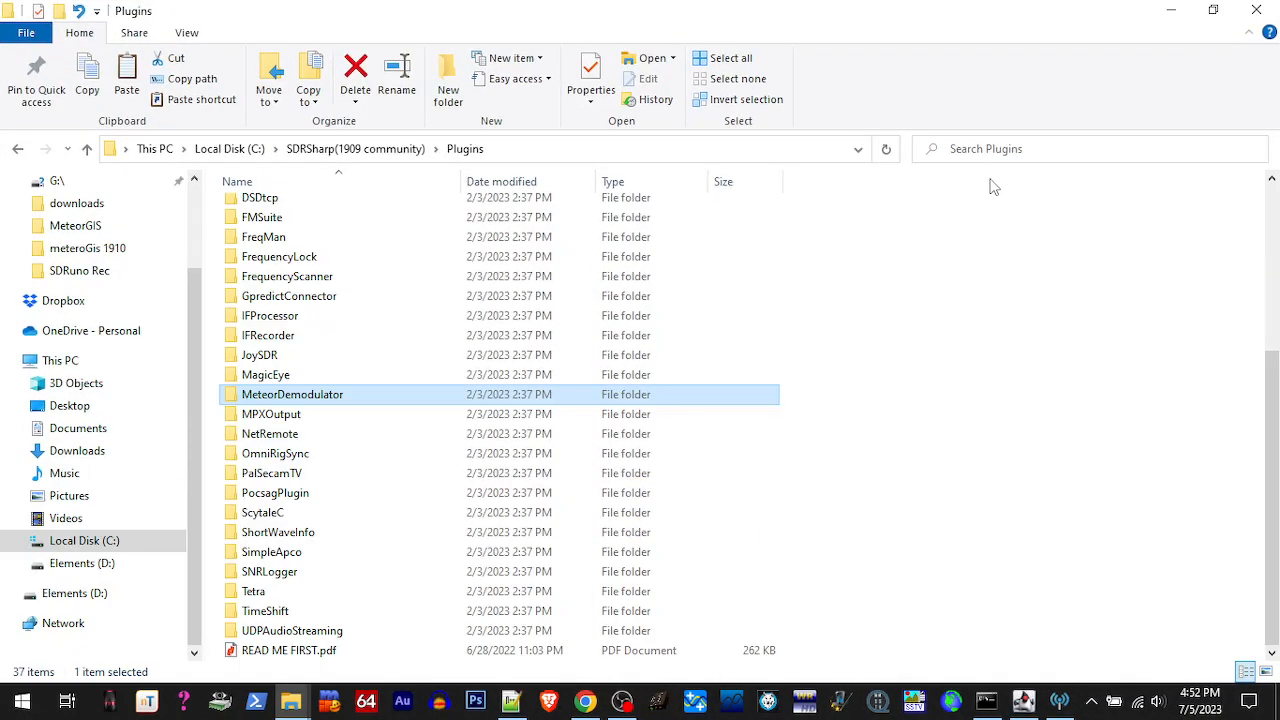
pyautogui.click(1250, 14)
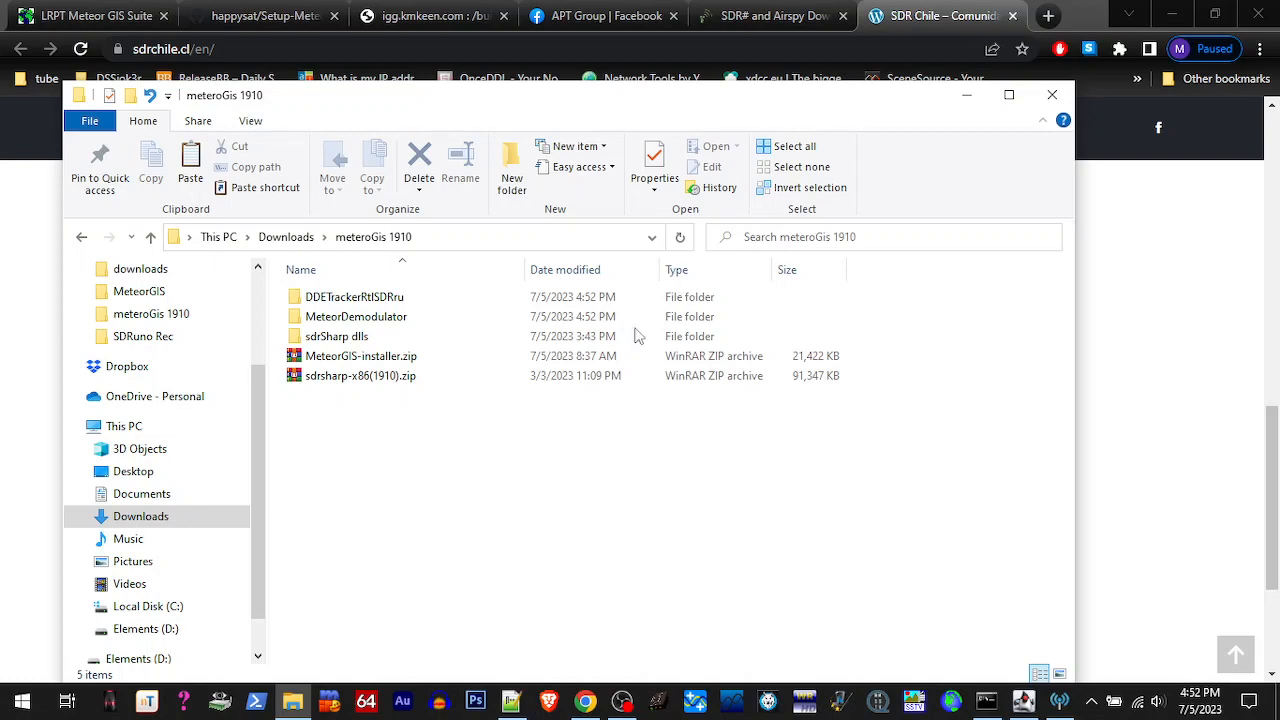
pyautogui.click(1170, 14)
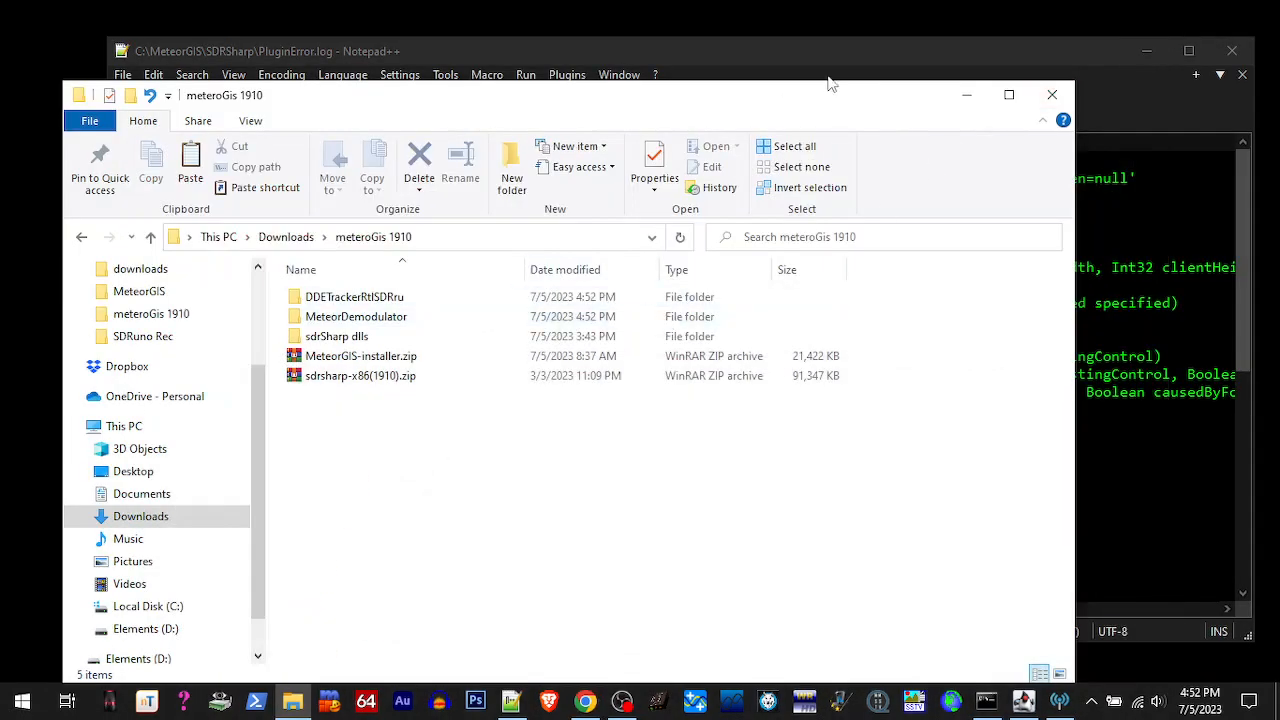
# Switch to Notepad++, decline to keep the nonexistent PluginError.log in the editor, and minimize the window
pyautogui.click(1165, 40)
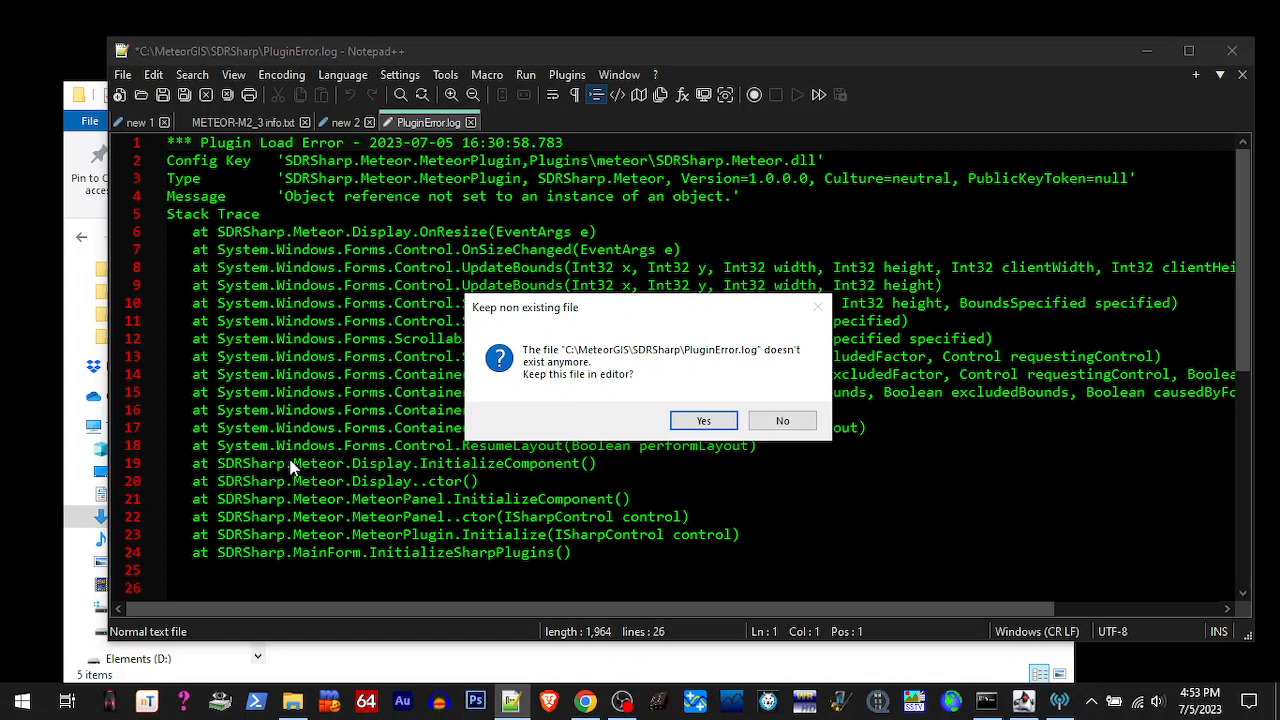
pyautogui.click(783, 421)
pyautogui.click(1147, 51)
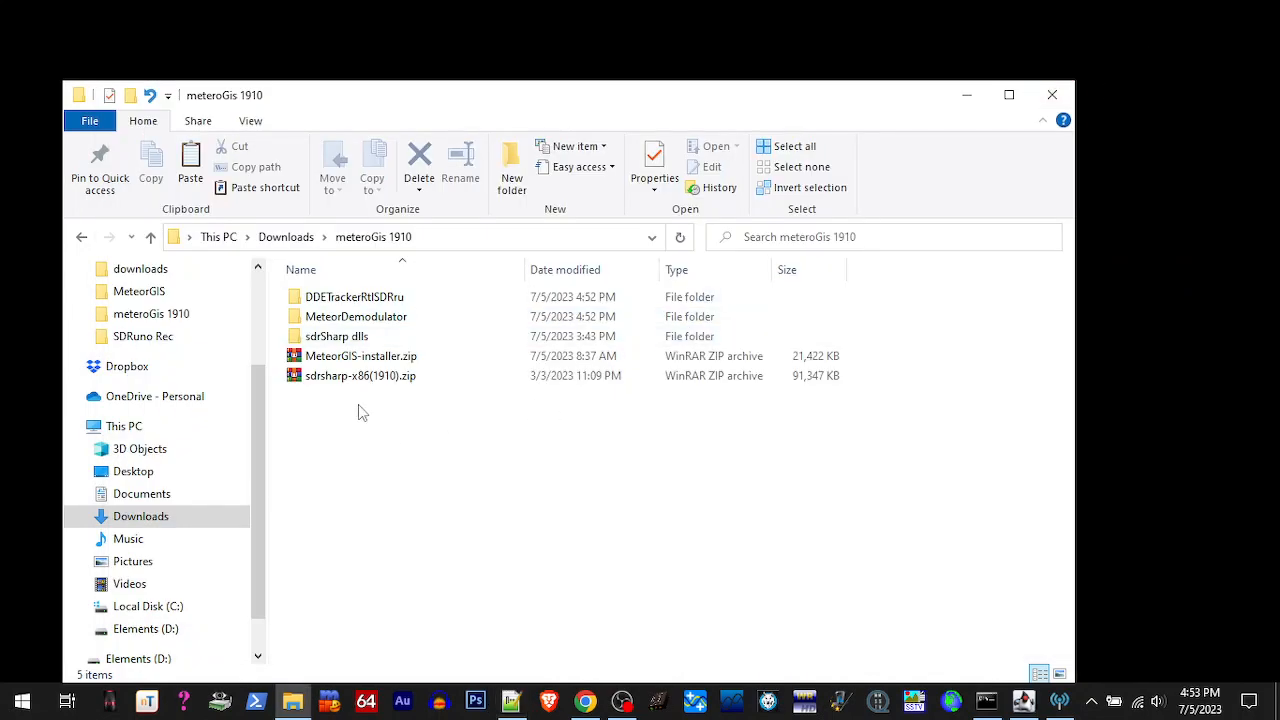
# Extract MeteorGIS-installer.zip directly into the meteroGis 1910 folder
pyautogui.click(346, 360)
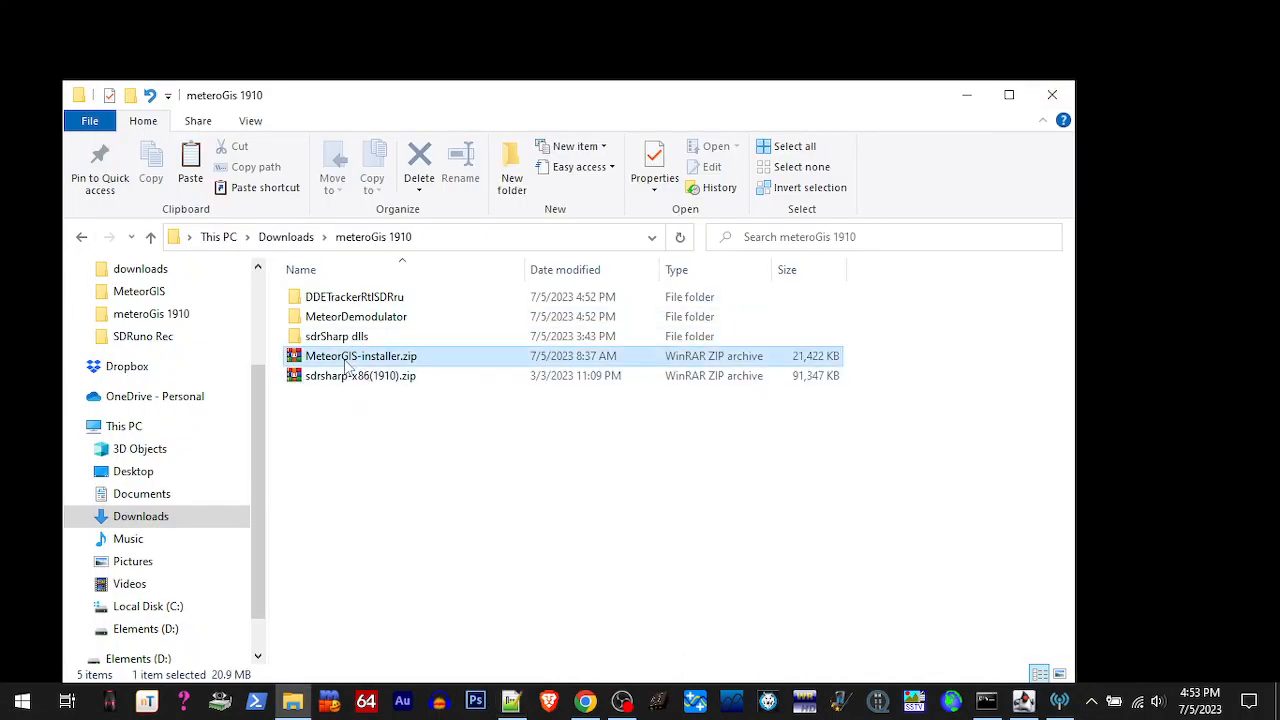
pyautogui.rightClick(346, 364)
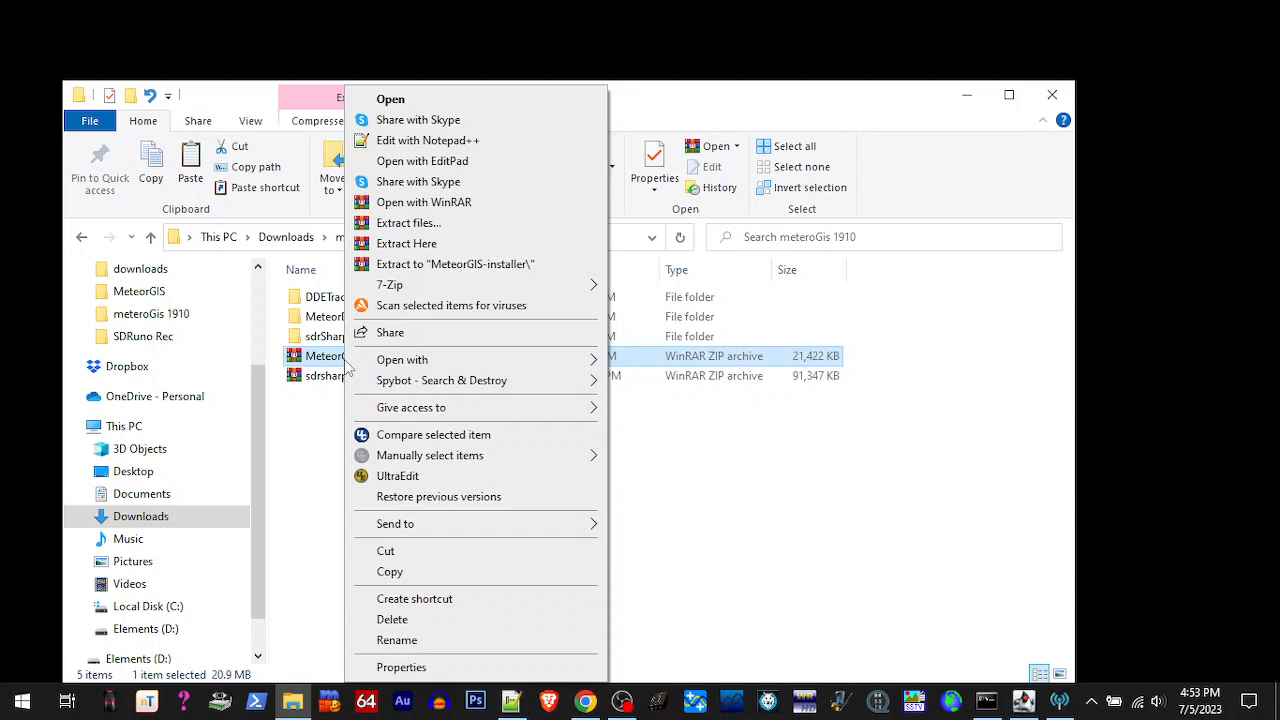
pyautogui.click(420, 246)
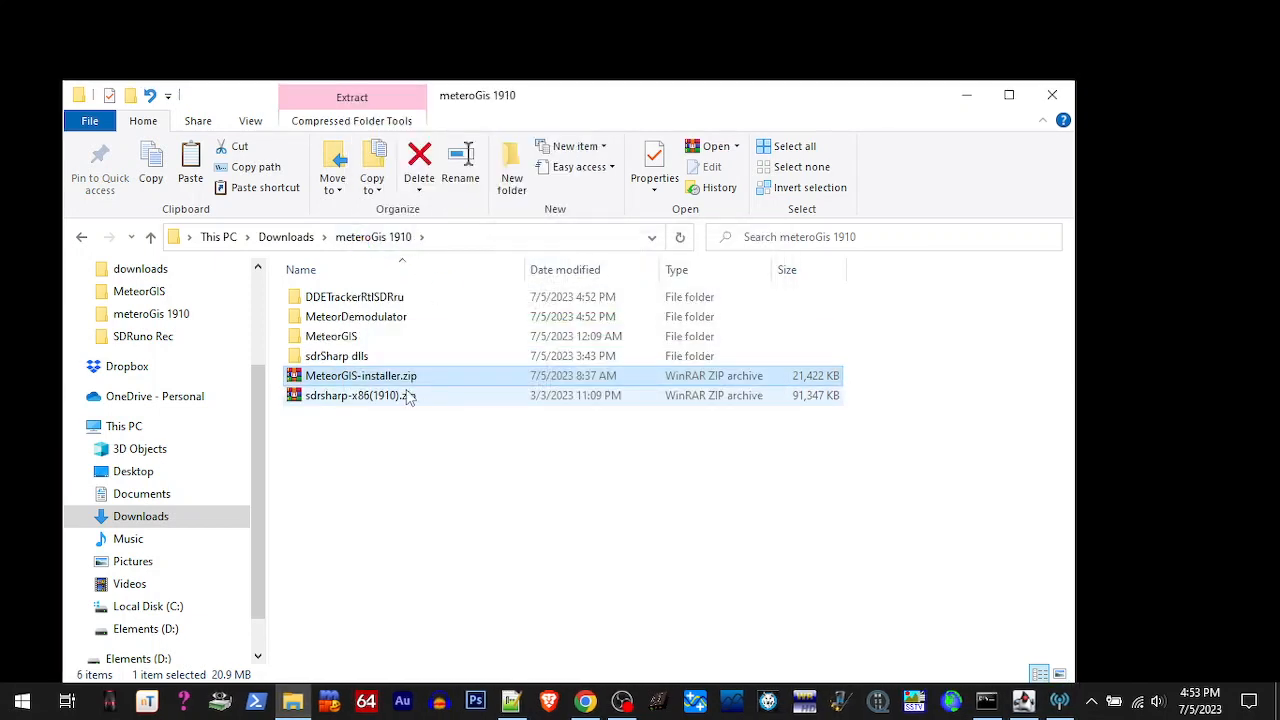
# Rename the SDRSharp folder inside the extracted MeteorGIS folder by appending a hyphen and a suffix to its name
pyautogui.doubleClick(342, 340)
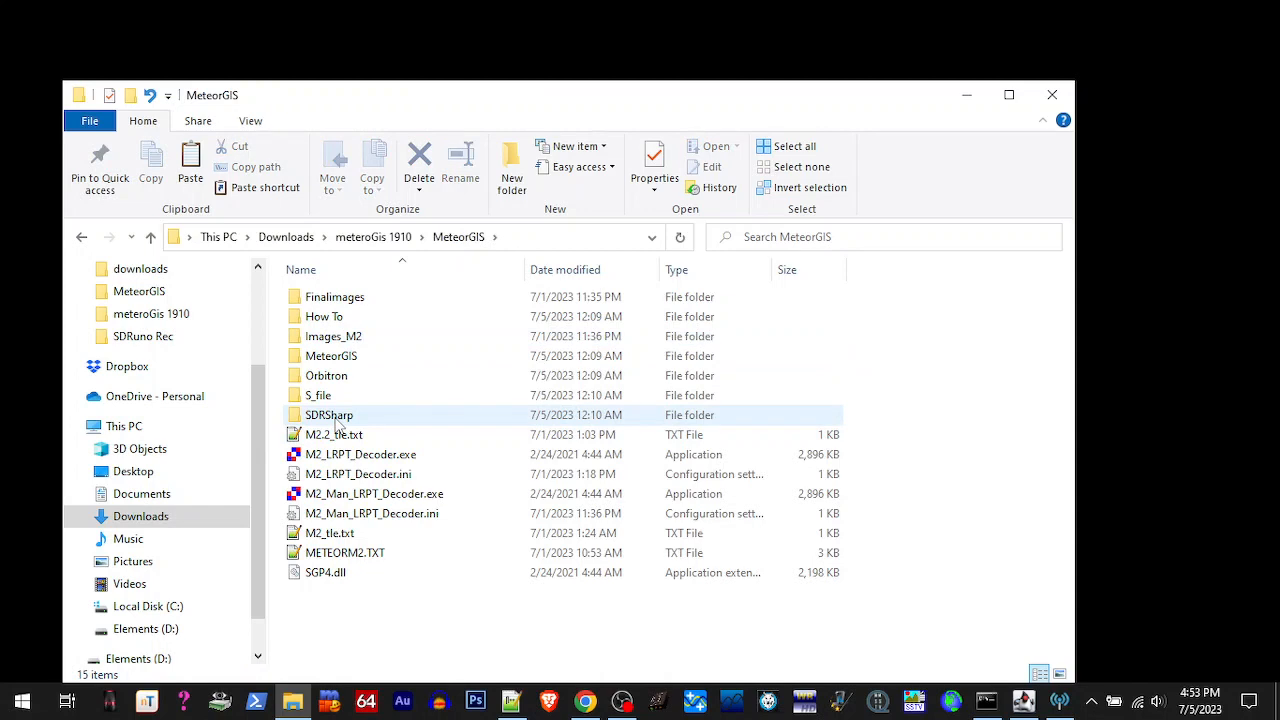
pyautogui.click(338, 420)
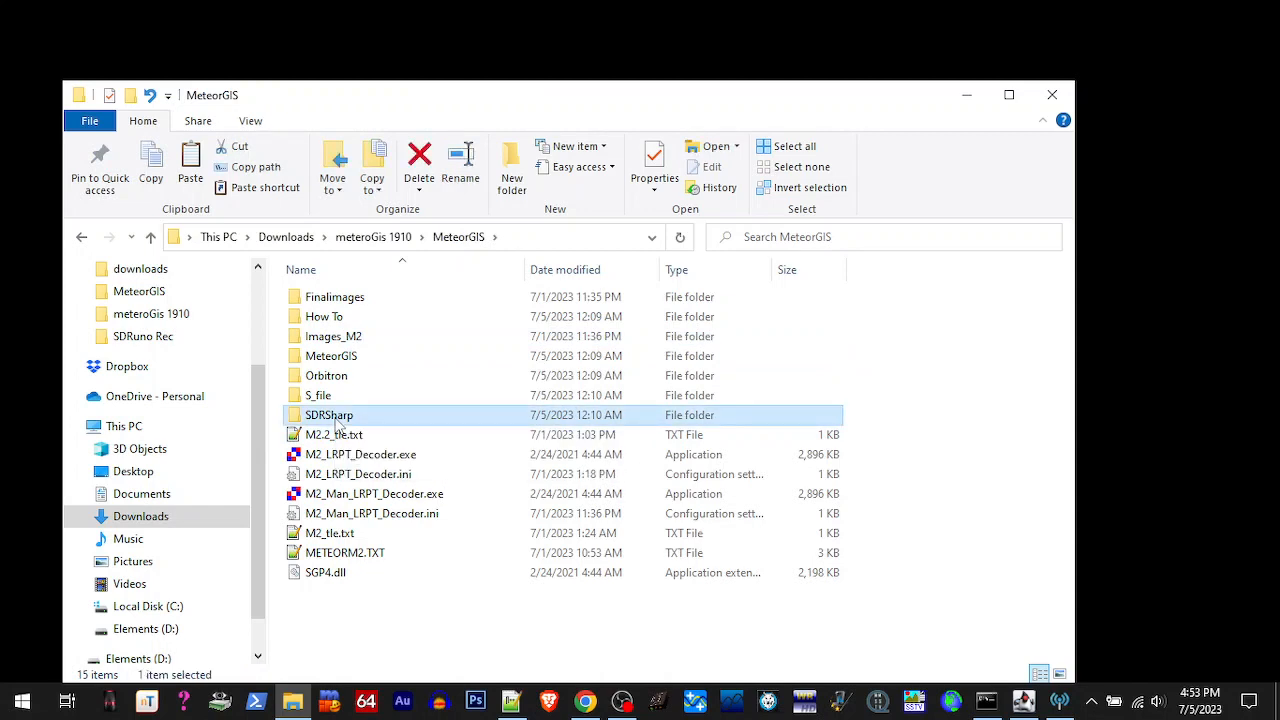
pyautogui.click(338, 422)
pyautogui.click(369, 413)
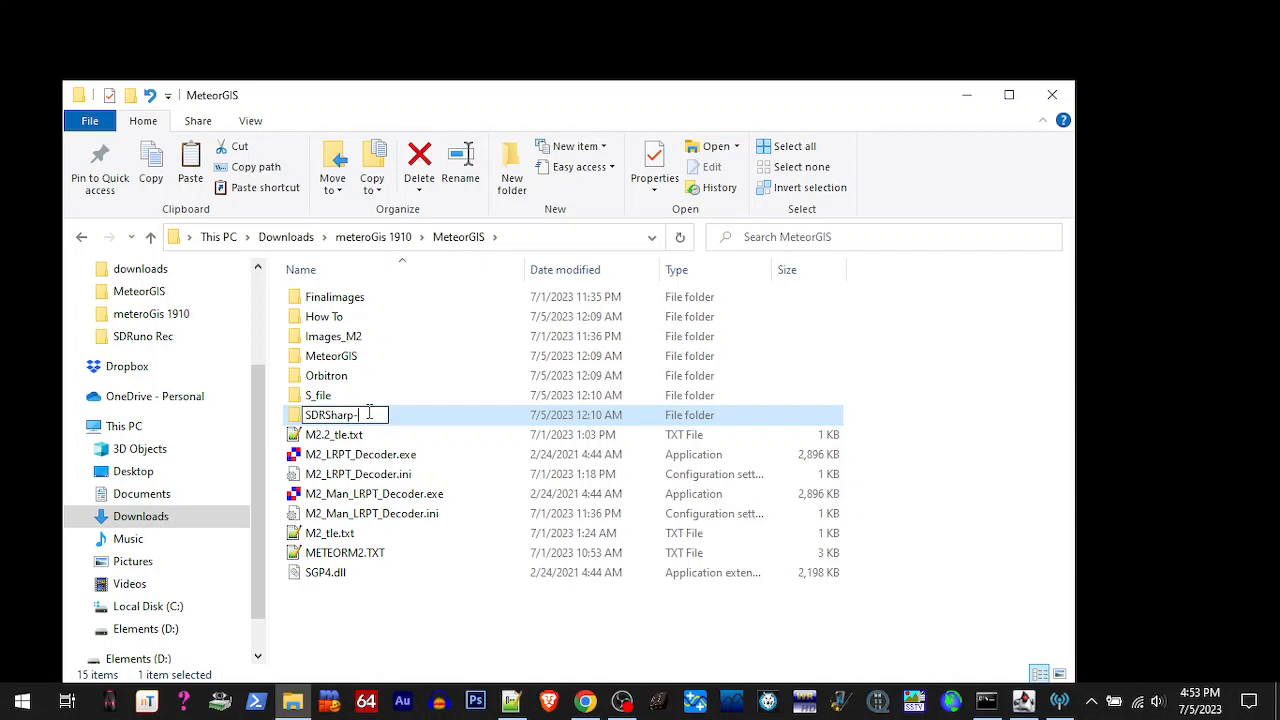
pyautogui.write('d')
pyautogui.click(336, 616)
# Back in the meteroGis 1910 folder, extract sdrsharp-x86(1910).zip into its own sdrsharp-x86(1910) folder
pyautogui.click(368, 237)
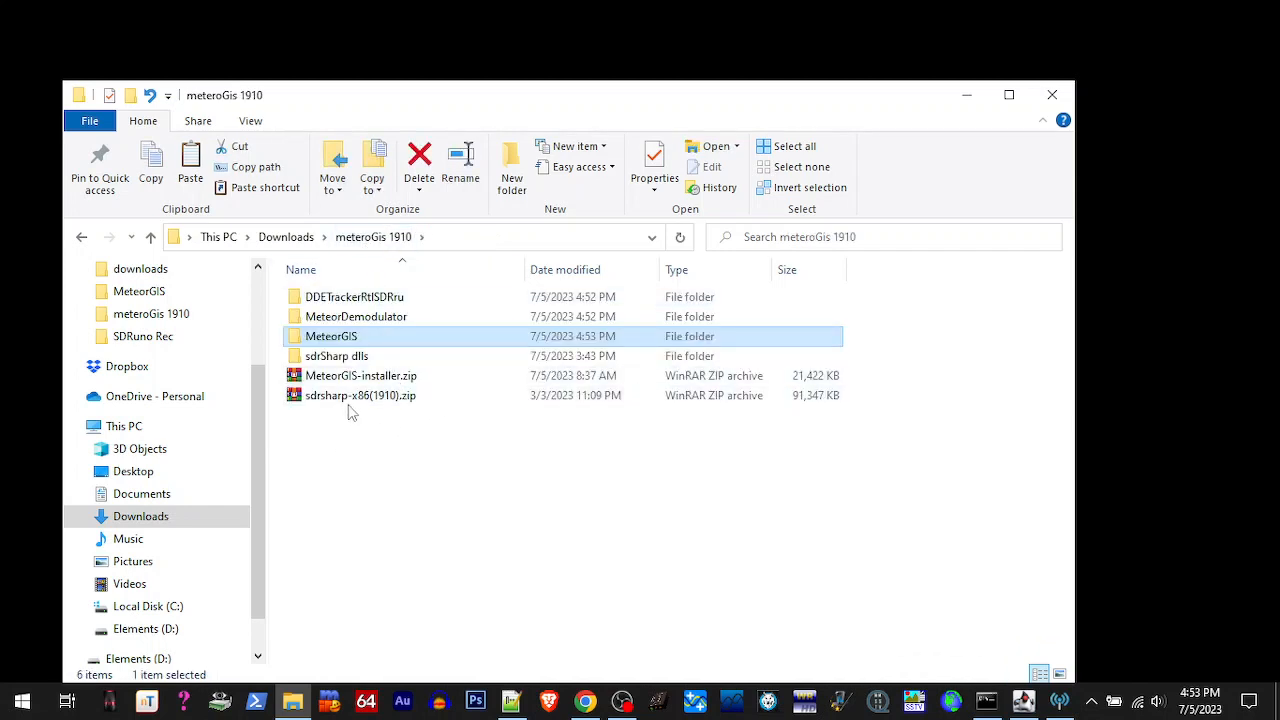
pyautogui.click(349, 400)
pyautogui.rightClick(347, 400)
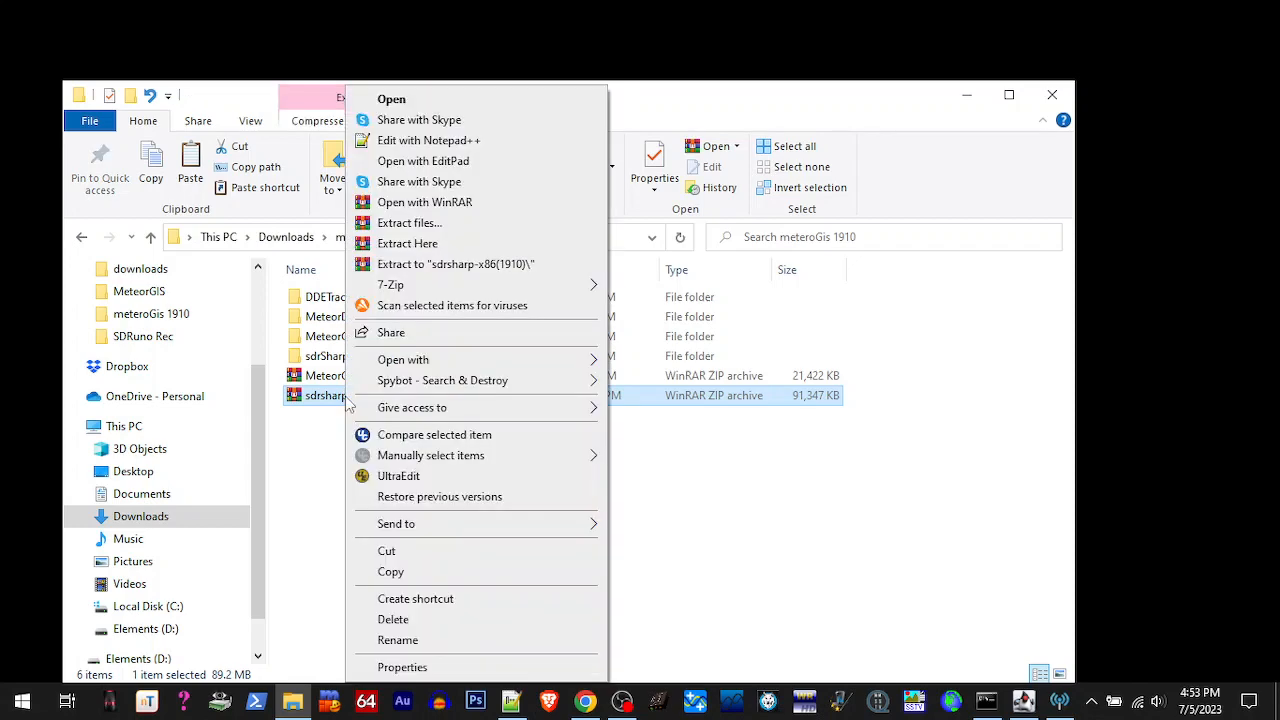
pyautogui.click(455, 264)
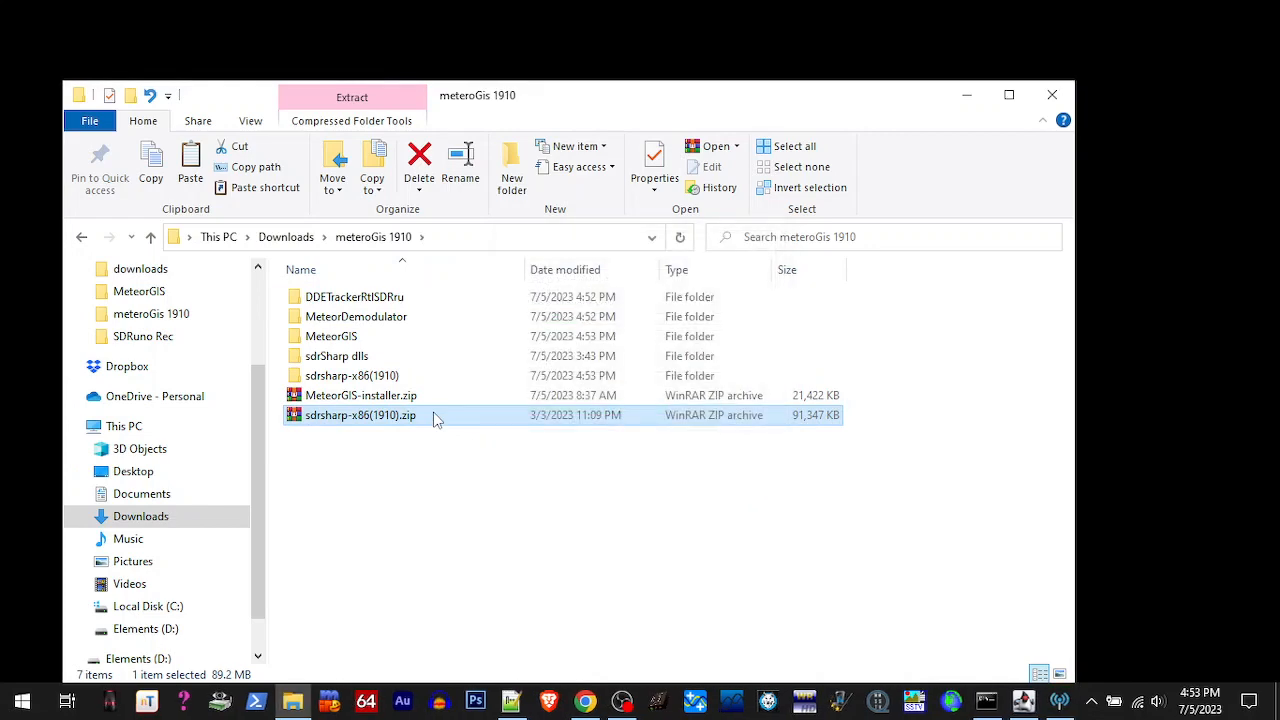
# In the extracted MeteorGIS folder, copy only the text SDRSharp from the SDRSharp-old folder's name, leaving that name intact
pyautogui.doubleClick(340, 337)
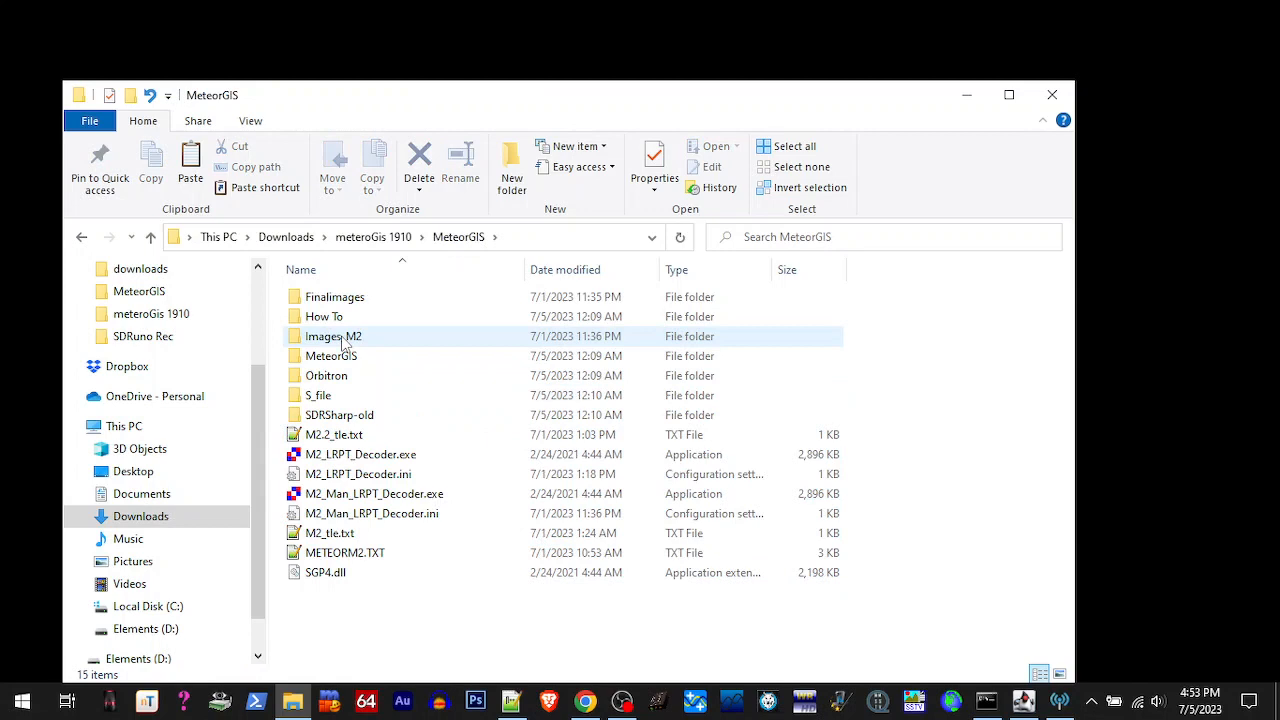
pyautogui.click(328, 418)
pyautogui.click(330, 418)
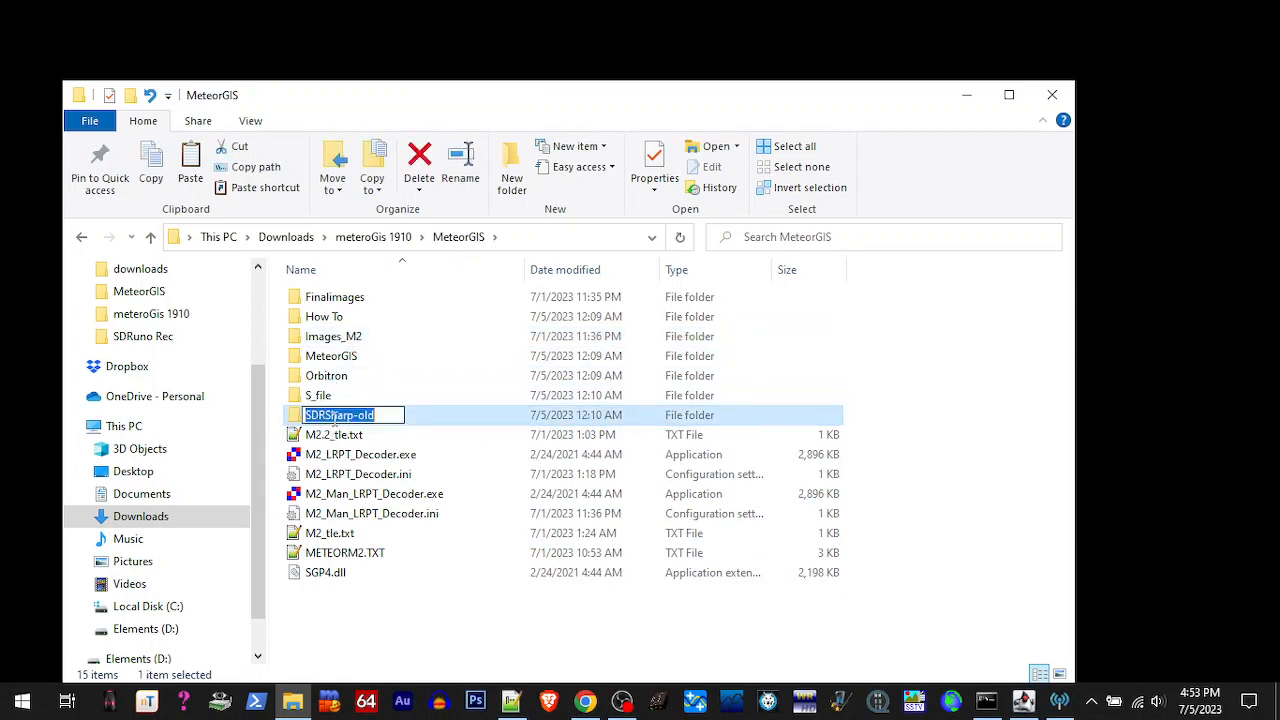
pyautogui.moveTo(353, 418); pyautogui.dragTo(304, 416)
pyautogui.rightClick(318, 420)
pyautogui.click(345, 478)
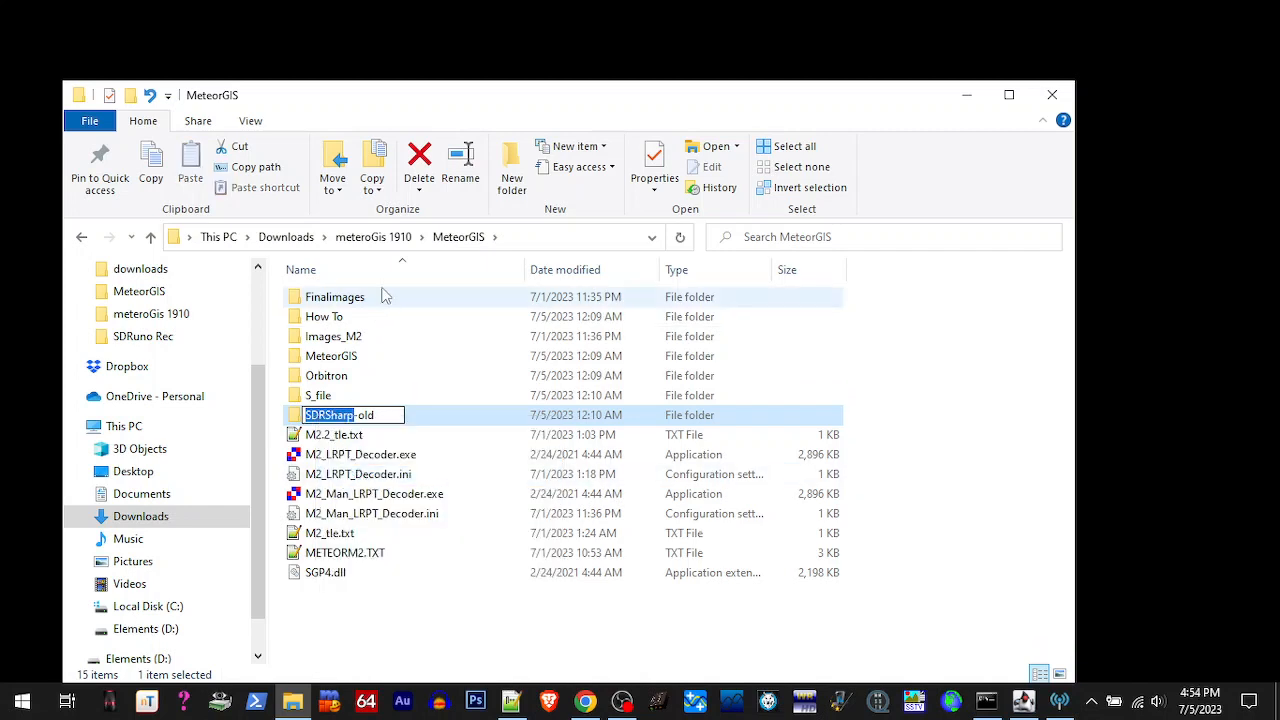
pyautogui.press('Return')
# Back in the meteroGis 1910 folder, rename the sdrsharp-x86(1910) folder as SDRSharp using the copied text
pyautogui.click(373, 238)
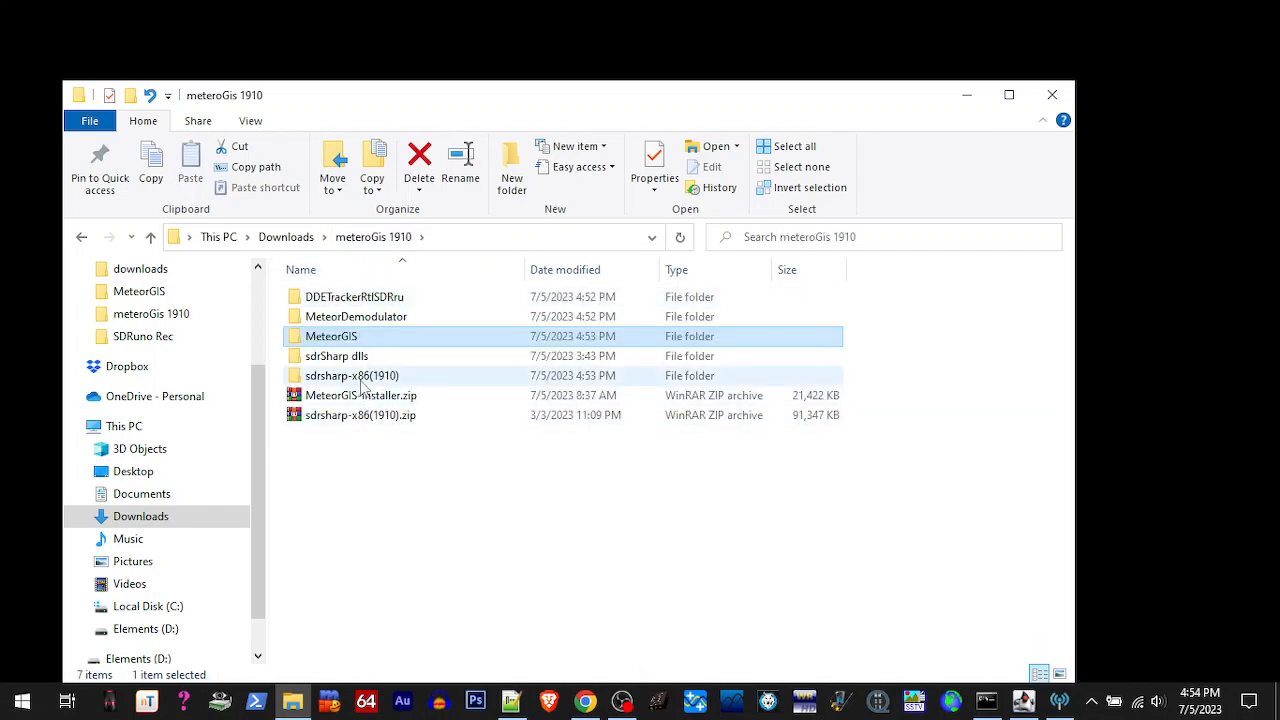
pyautogui.click(361, 378)
pyautogui.click(361, 379)
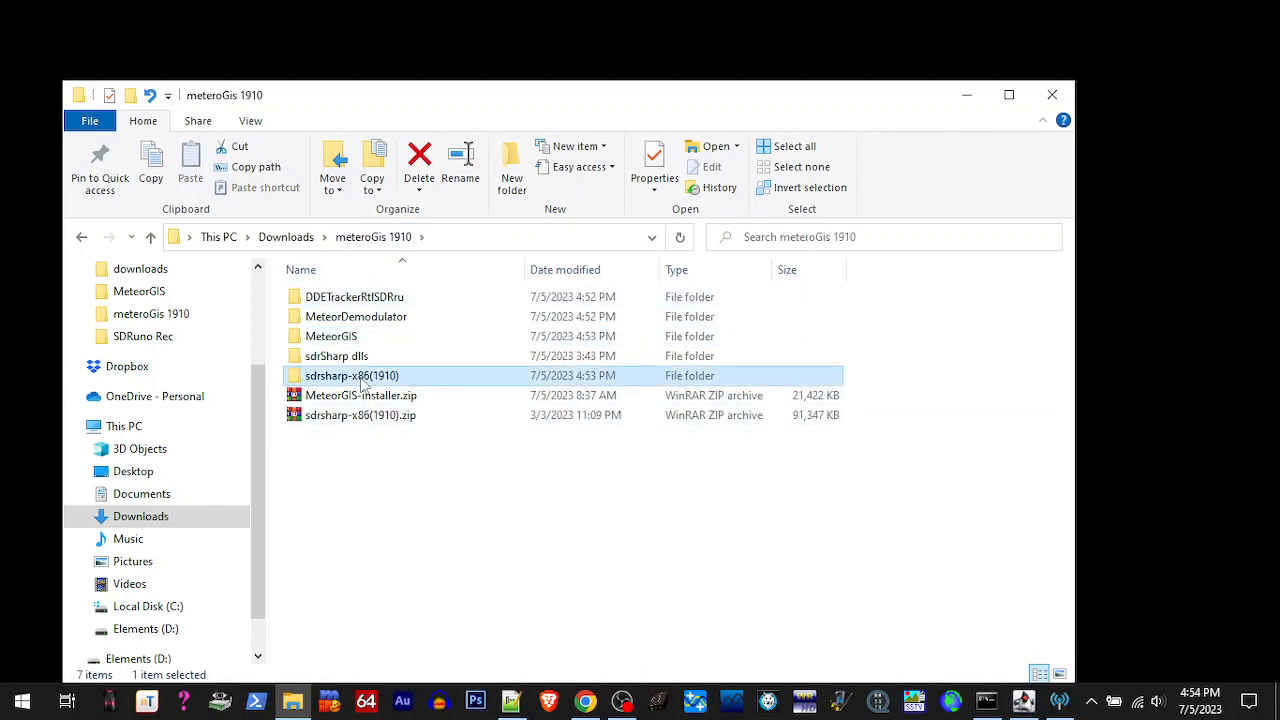
pyautogui.rightClick(362, 378)
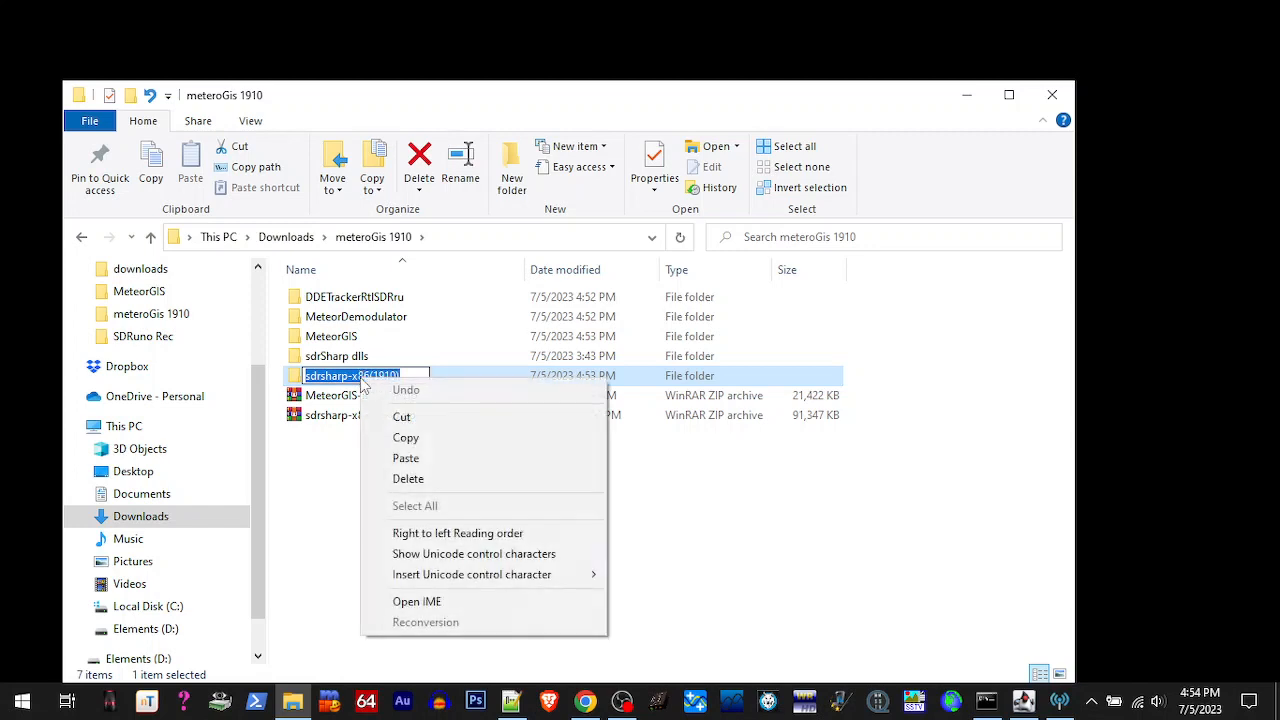
pyautogui.click(392, 458)
pyautogui.click(365, 471)
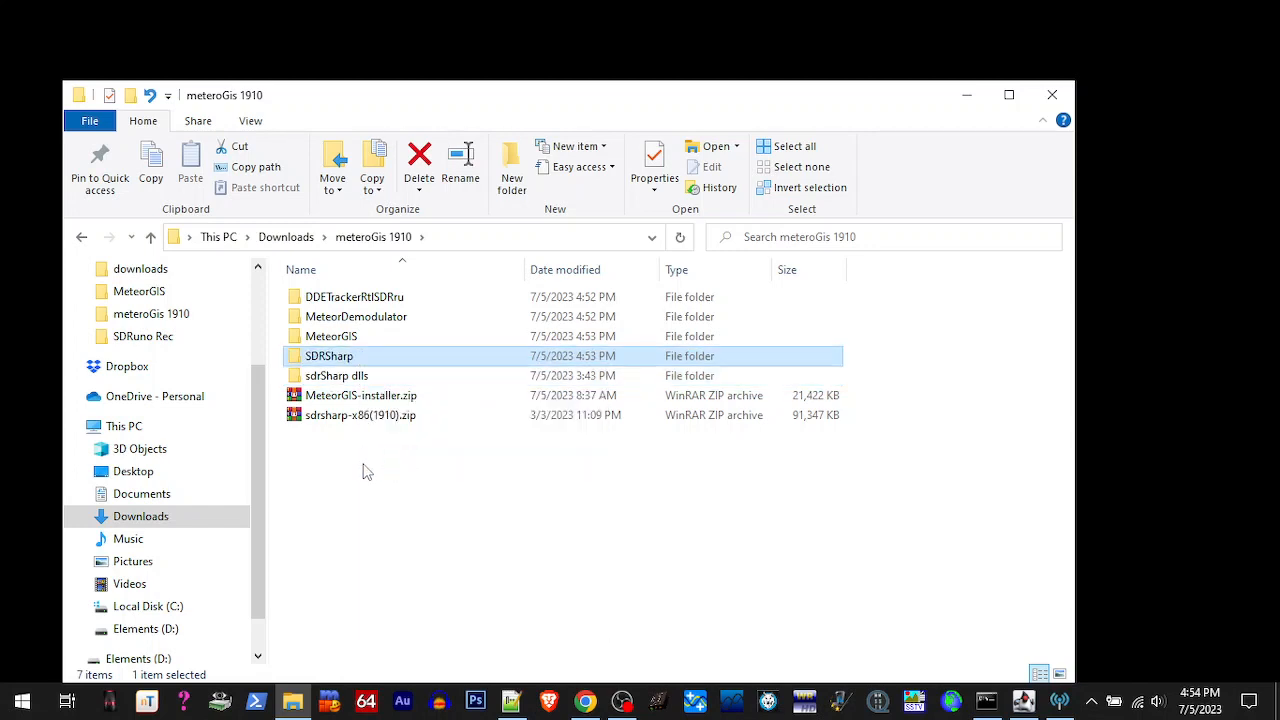
# Copy all four DLL files from the sdrSharp dlls folder into the SDRSharp folder, replacing the existing libusb-1.0.dll
pyautogui.doubleClick(350, 378)
pyautogui.moveTo(395, 393); pyautogui.dragTo(313, 300)
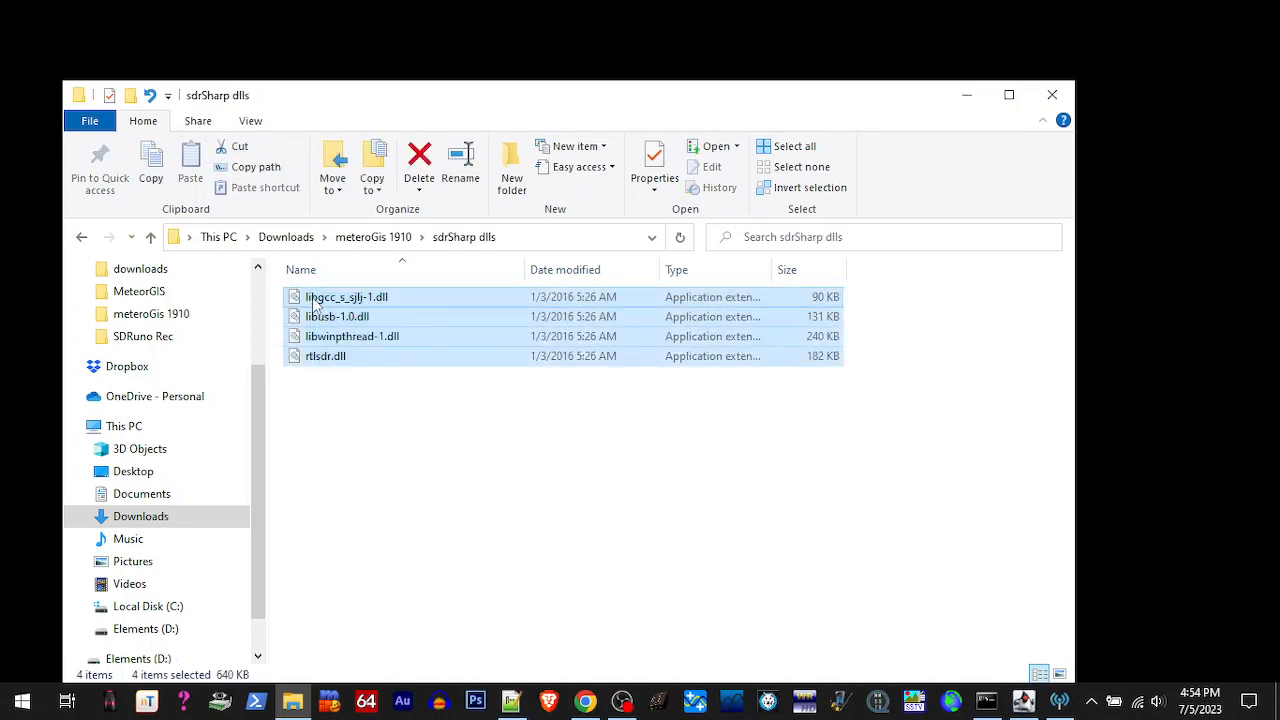
pyautogui.rightClick(314, 304)
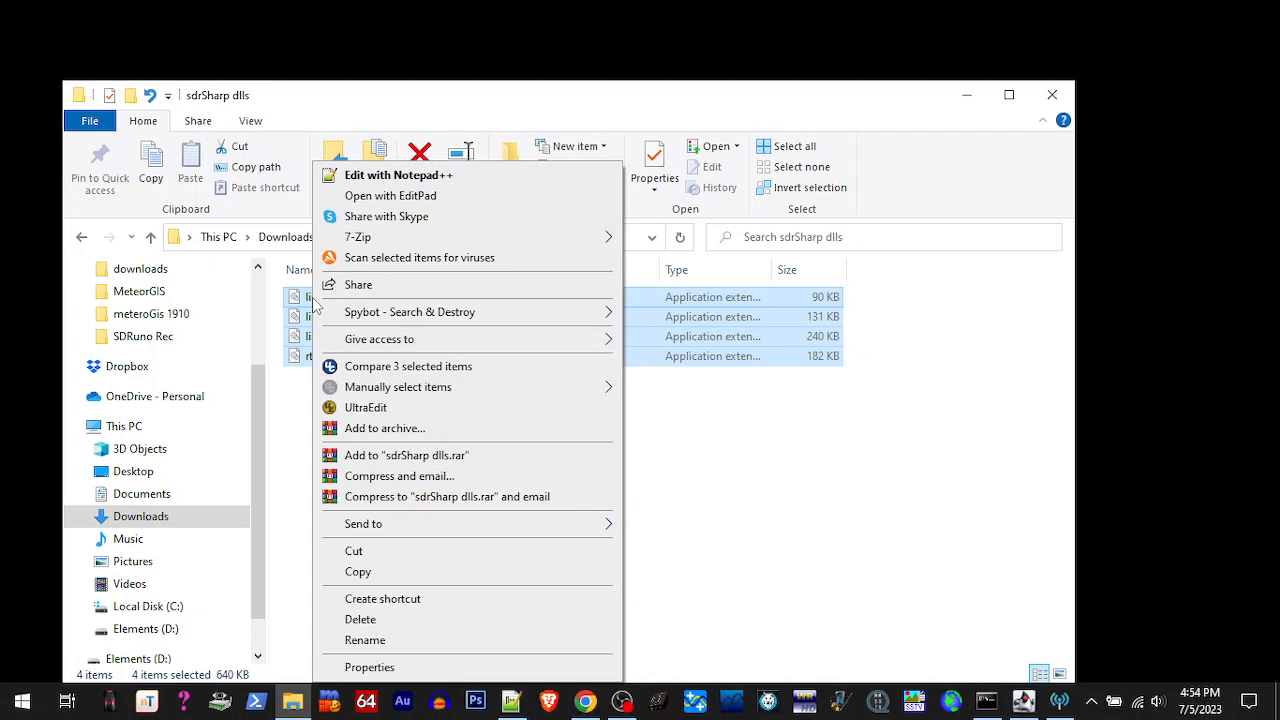
pyautogui.click(362, 571)
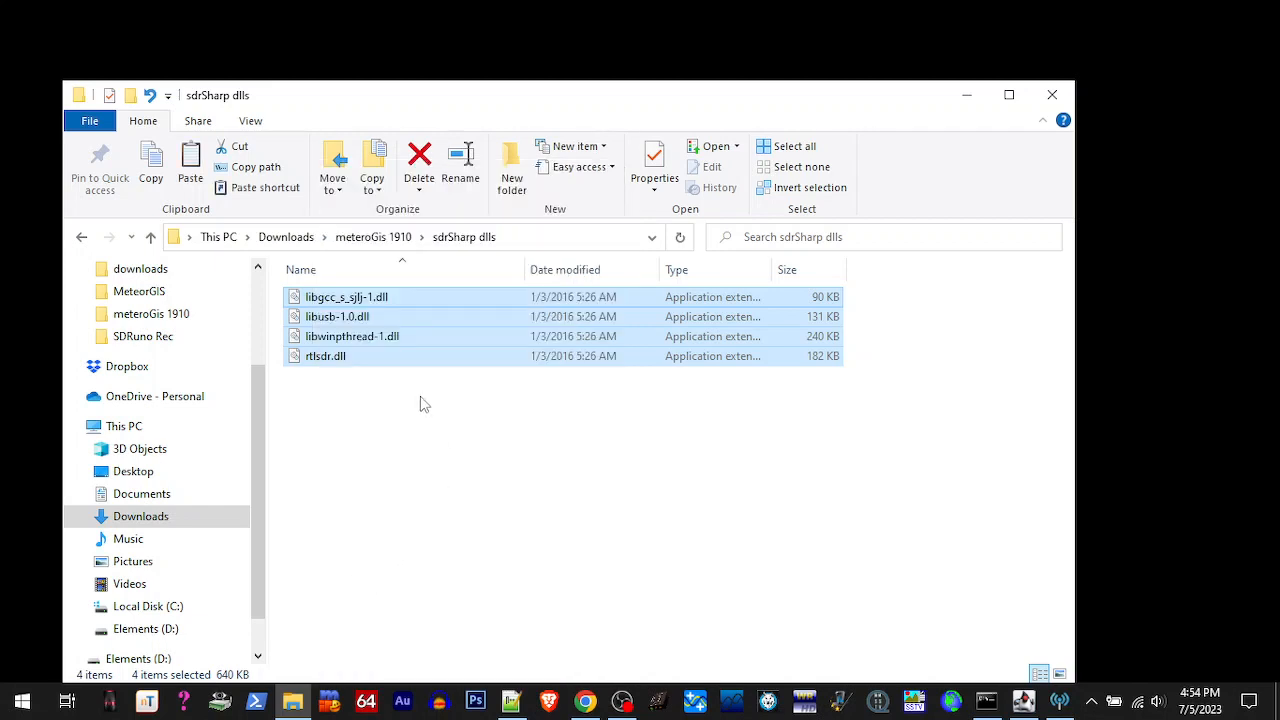
pyautogui.click(373, 237)
pyautogui.click(341, 362)
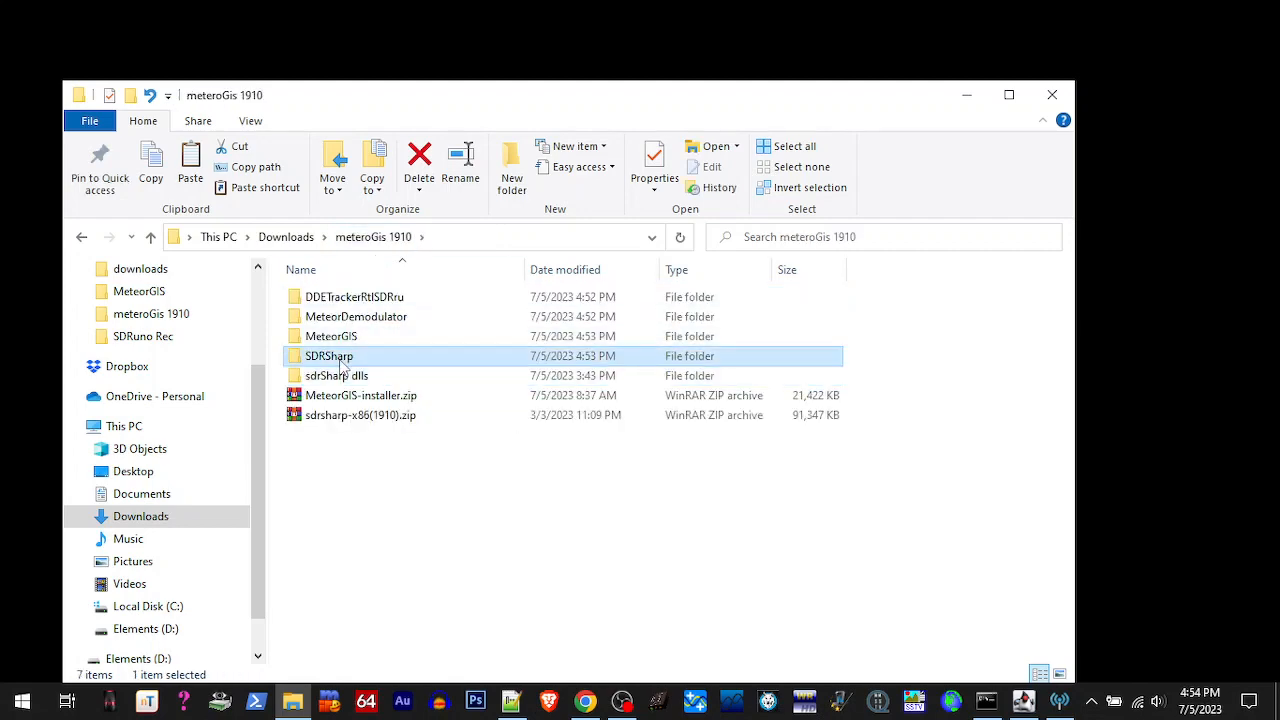
pyautogui.doubleClick(341, 362)
pyautogui.rightClick(283, 331)
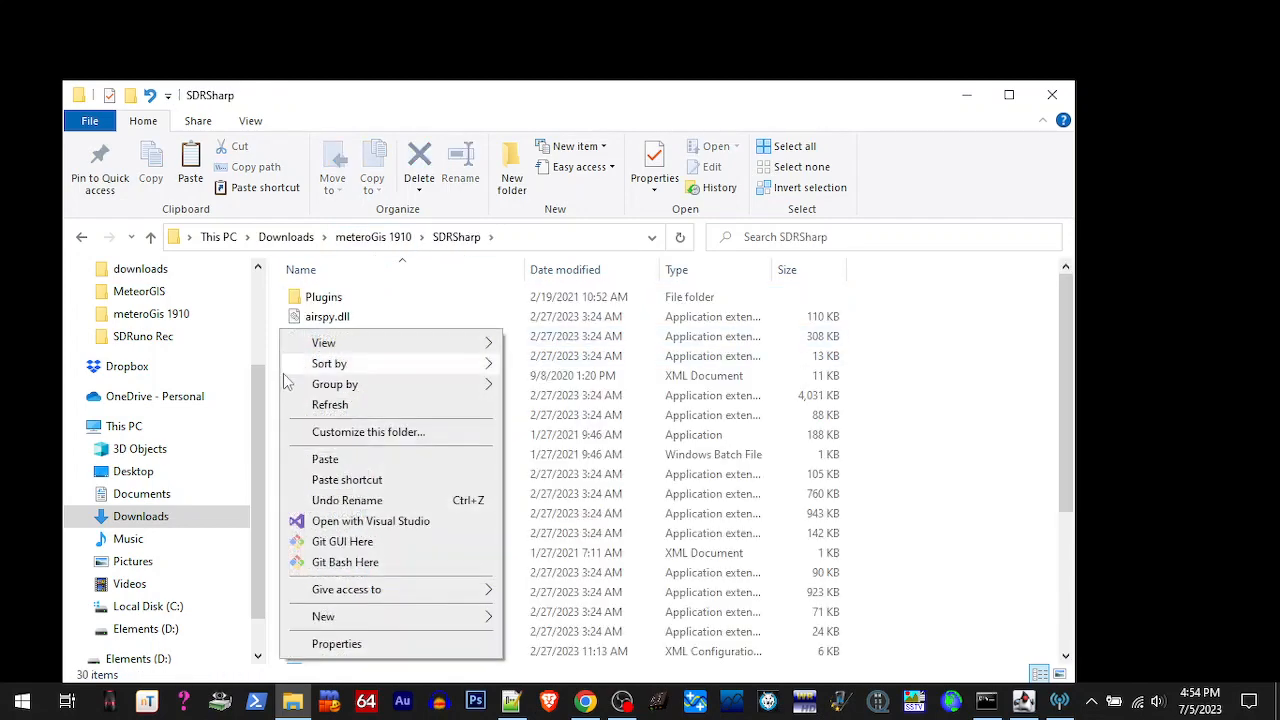
pyautogui.click(335, 459)
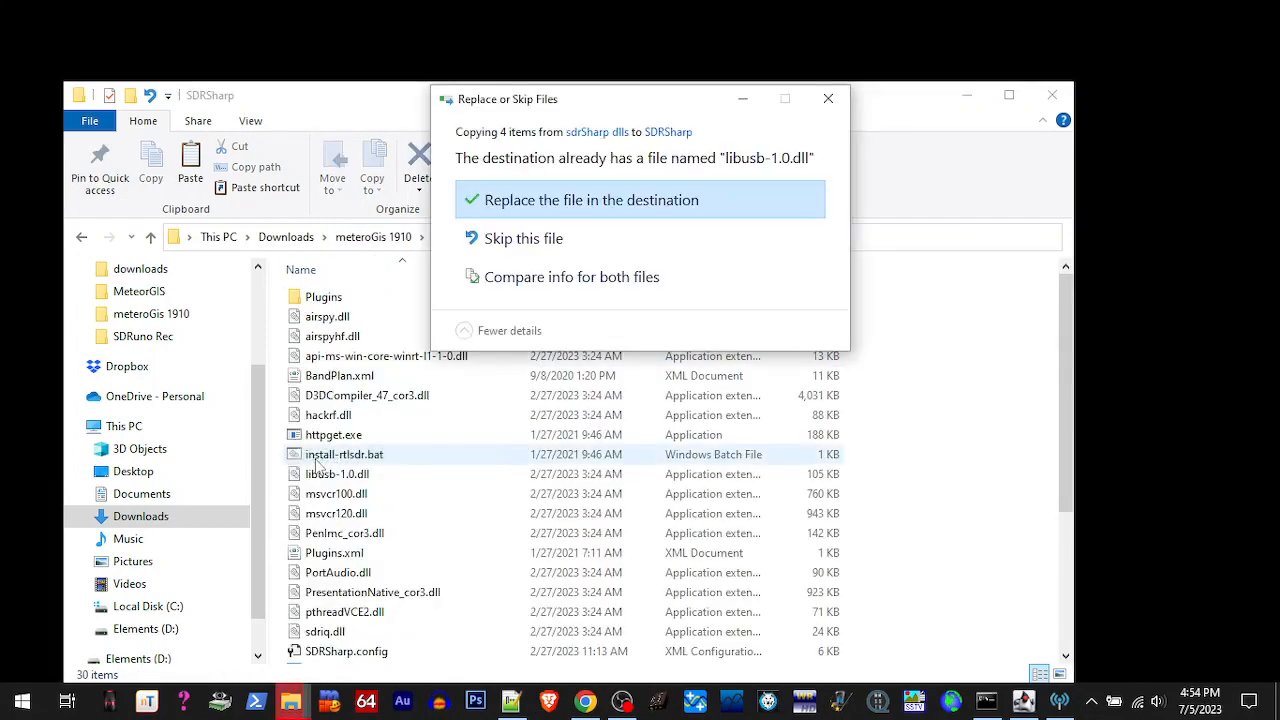
pyautogui.click(550, 205)
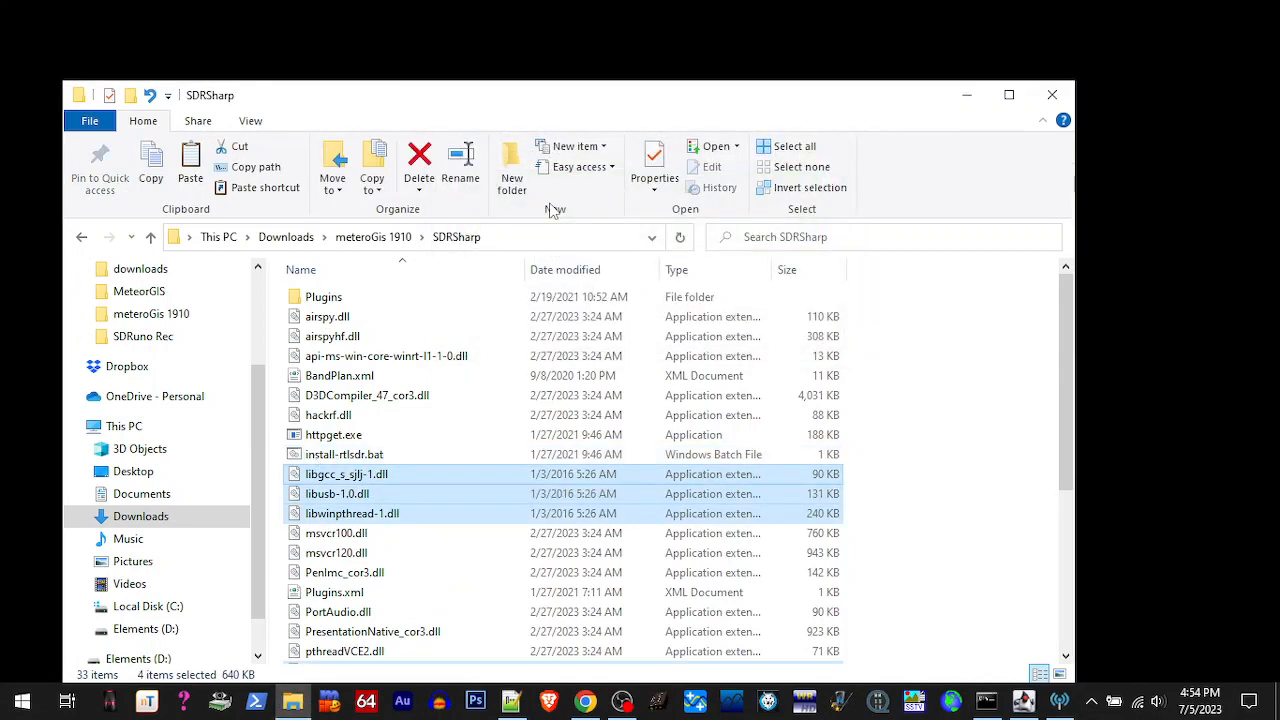
# Copy the DDETrackerRtlSDRru and MeteorDemodulator folders from meteroGis 1910 into the Plugins folder inside SDRSharp
pyautogui.click(373, 237)
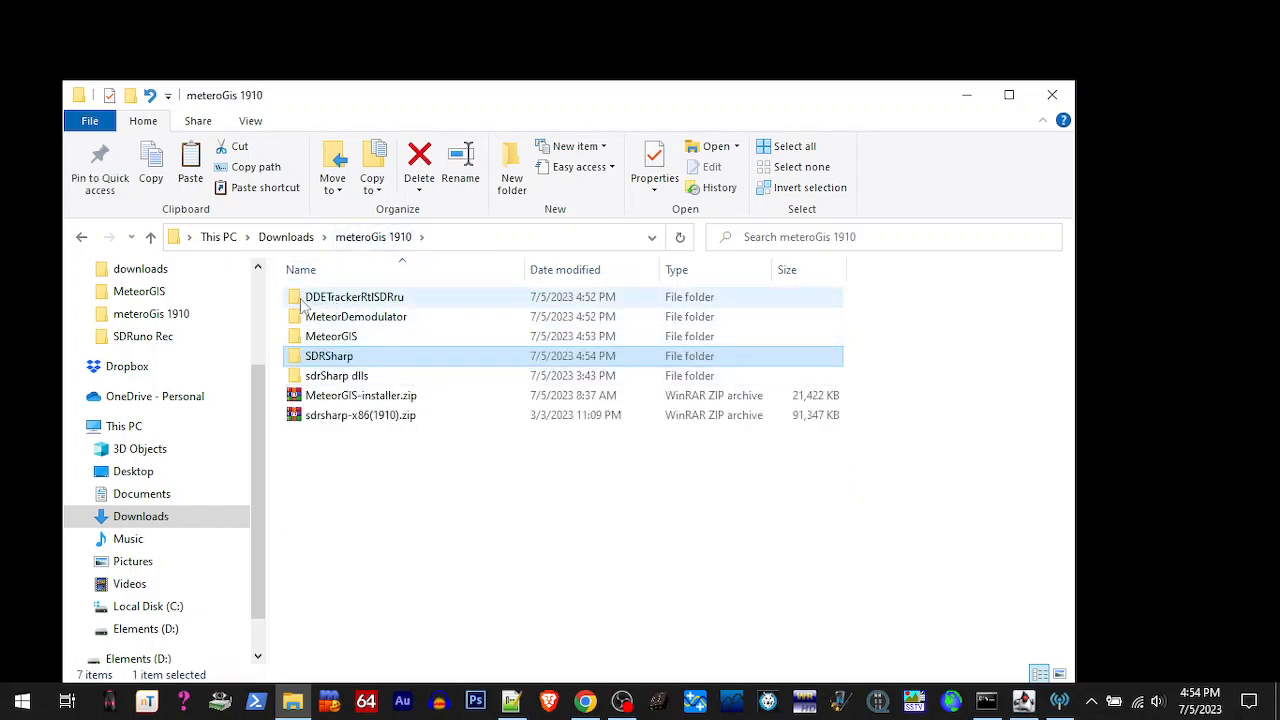
pyautogui.click(287, 305)
pyautogui.moveTo(287, 305); pyautogui.dragTo(316, 320)
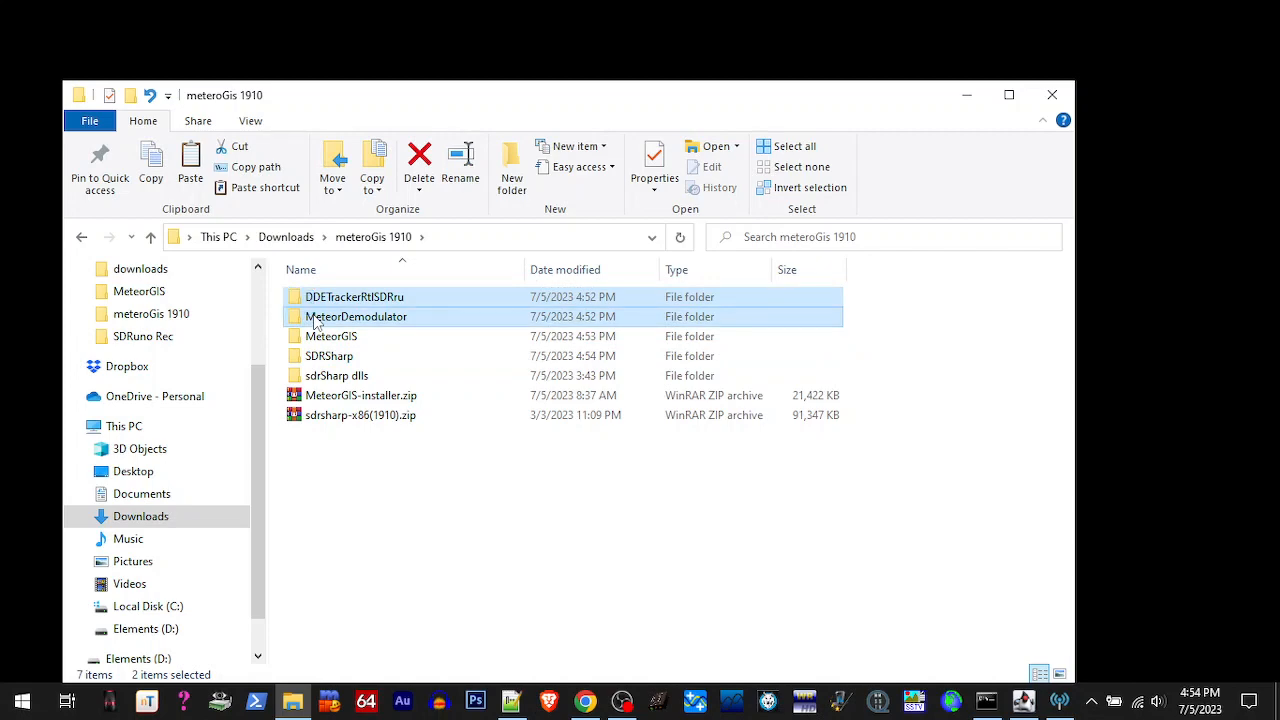
pyautogui.rightClick(316, 320)
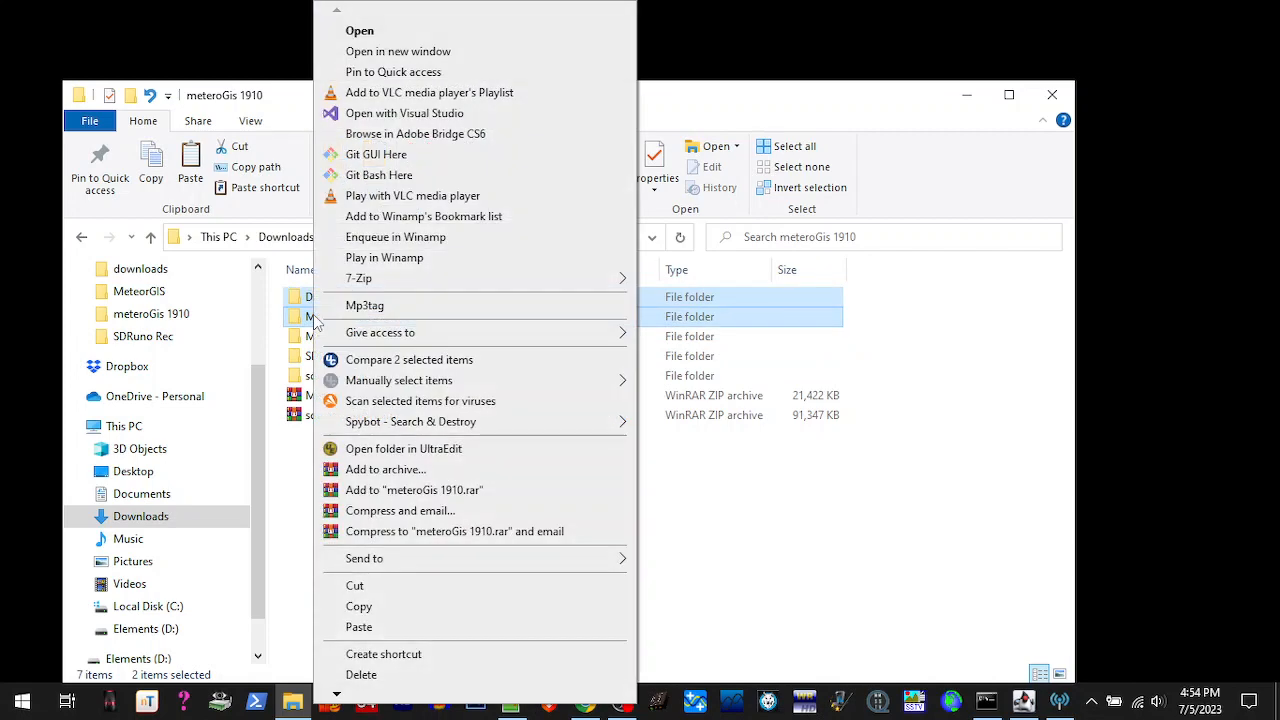
pyautogui.click(359, 606)
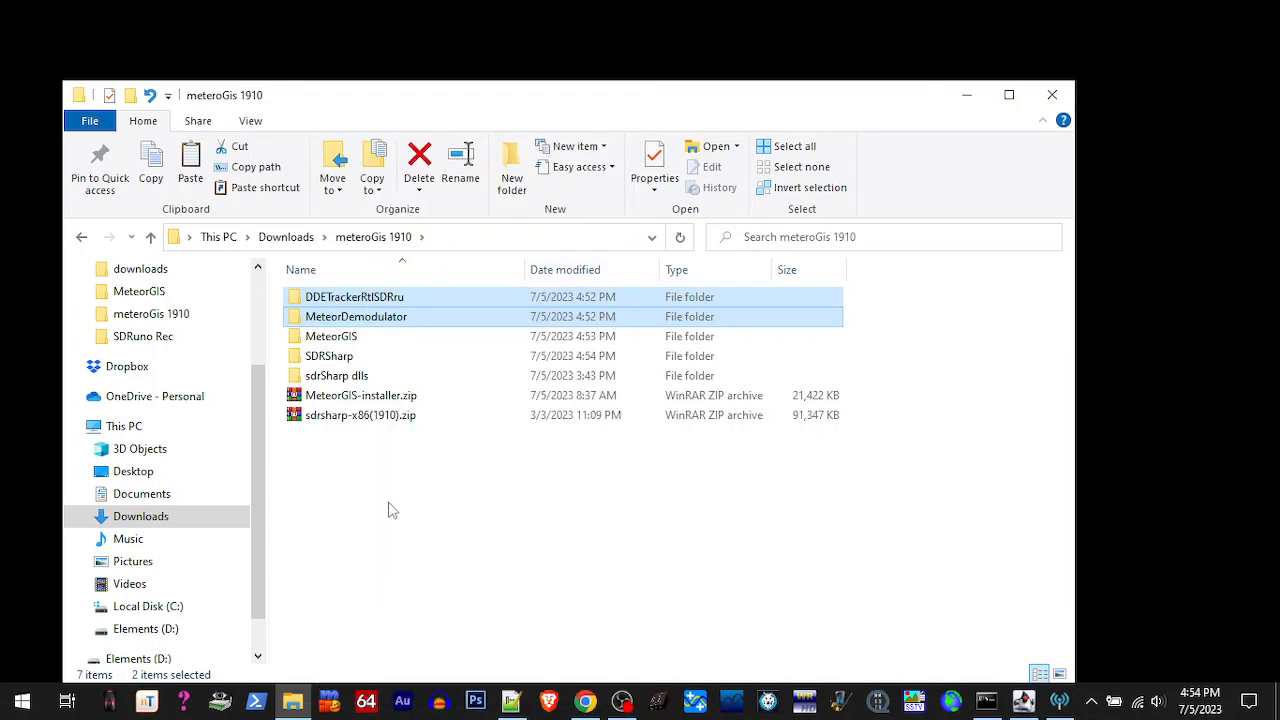
pyautogui.doubleClick(335, 363)
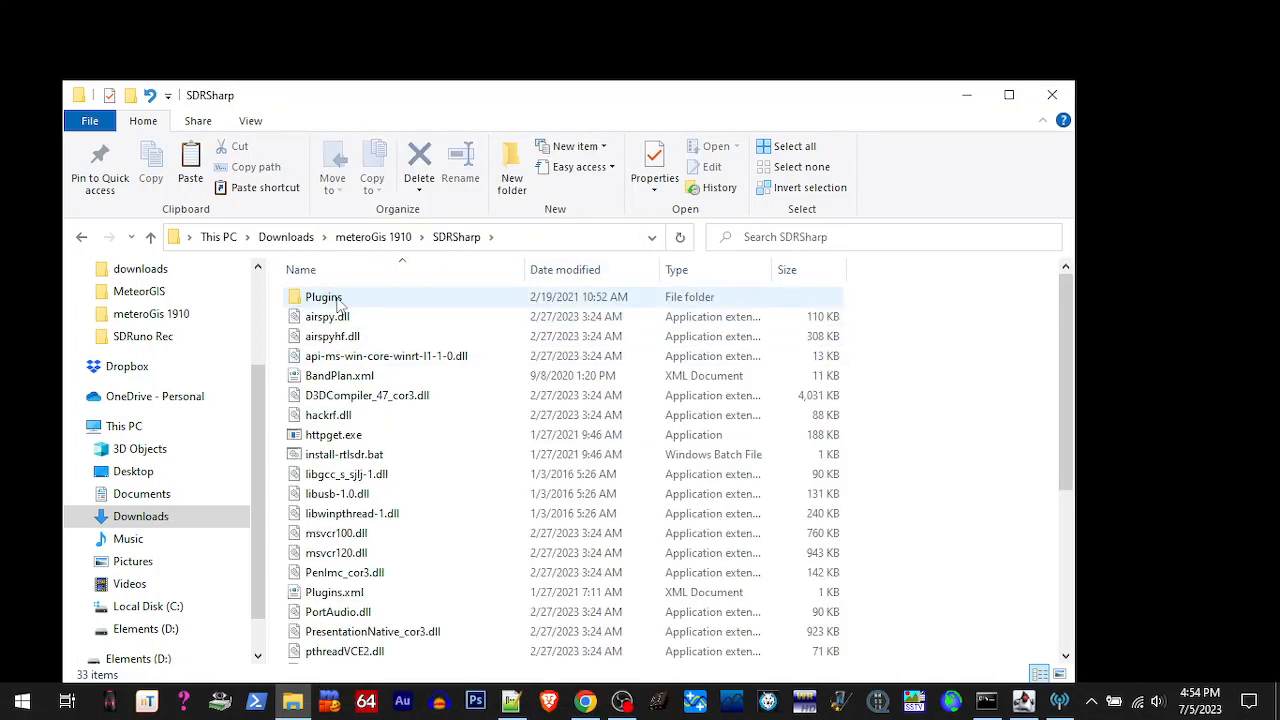
pyautogui.click(338, 300)
pyautogui.doubleClick(338, 300)
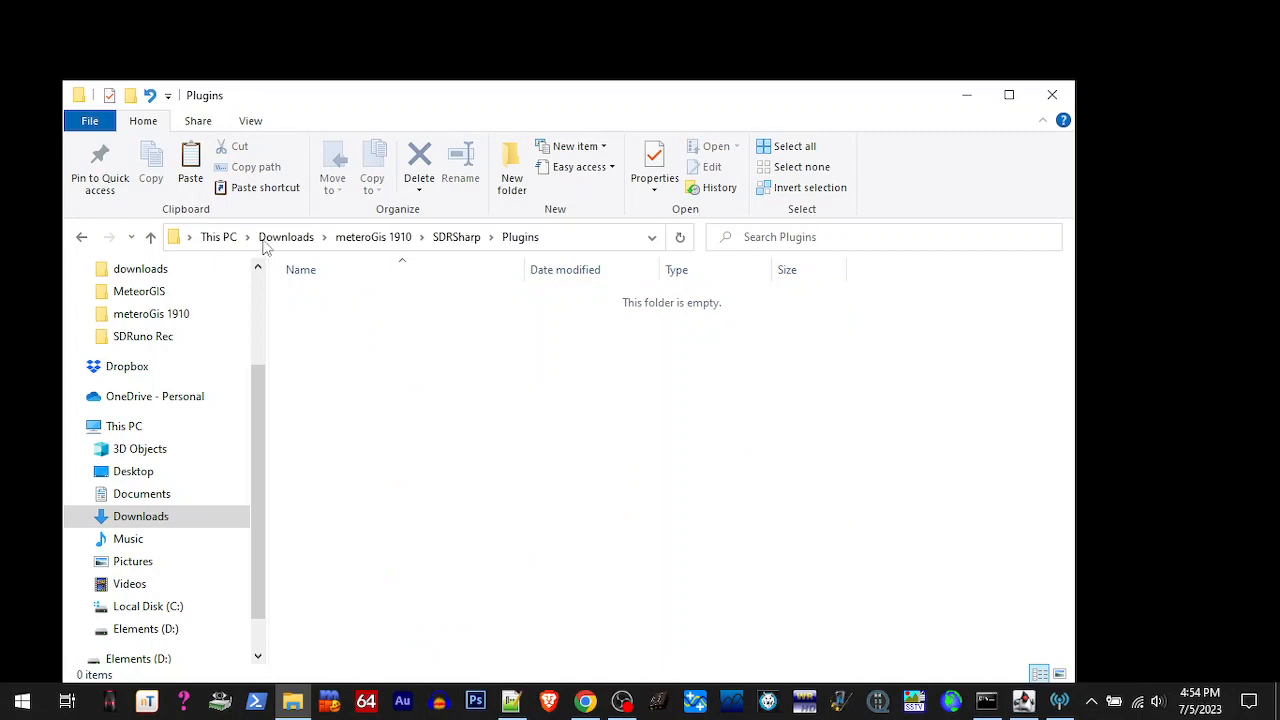
pyautogui.click(190, 160)
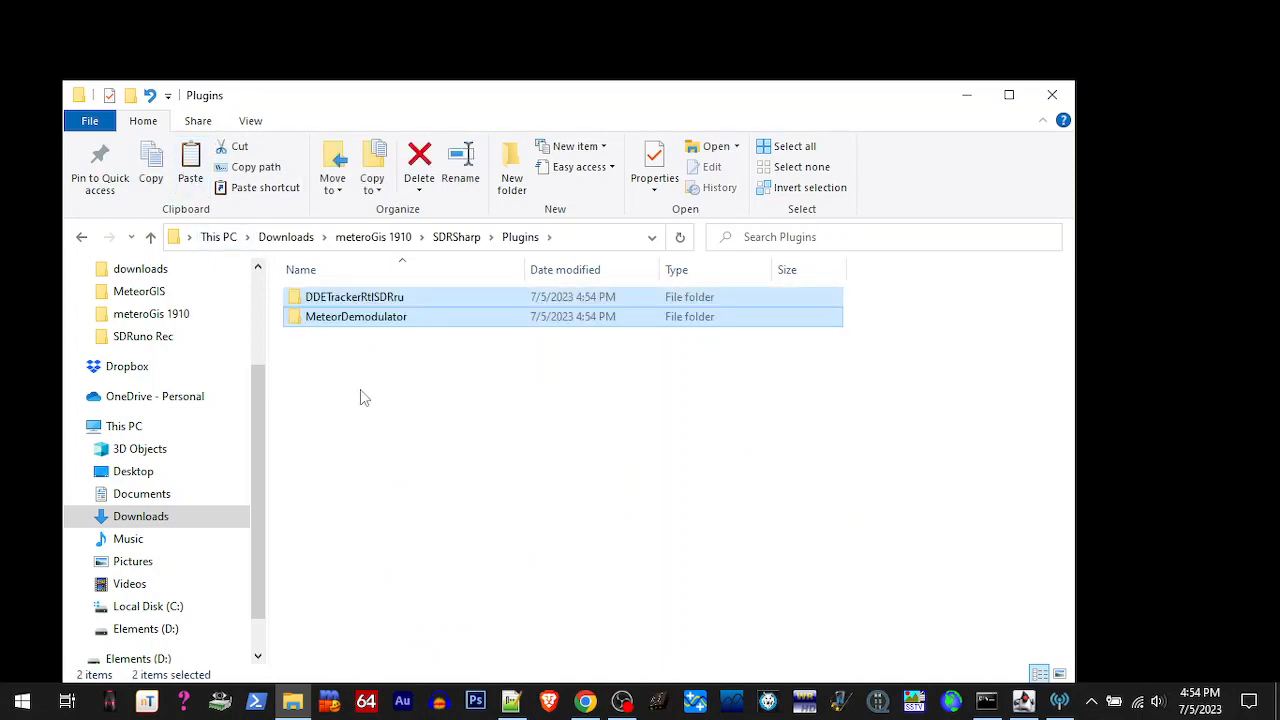
# Copy the prepared SDRSharp folder from meteroGis 1910 into the MeteorGIS folder beside SDRSharp-old
pyautogui.click(456, 237)
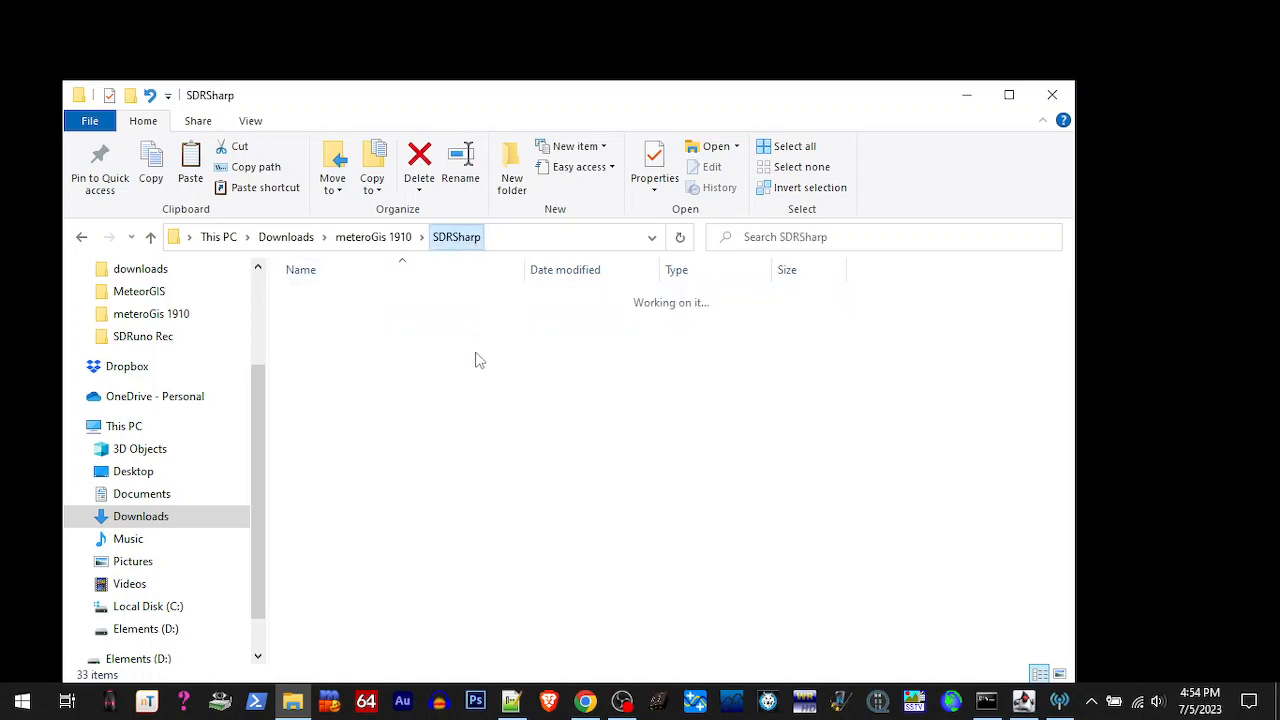
pyautogui.click(384, 240)
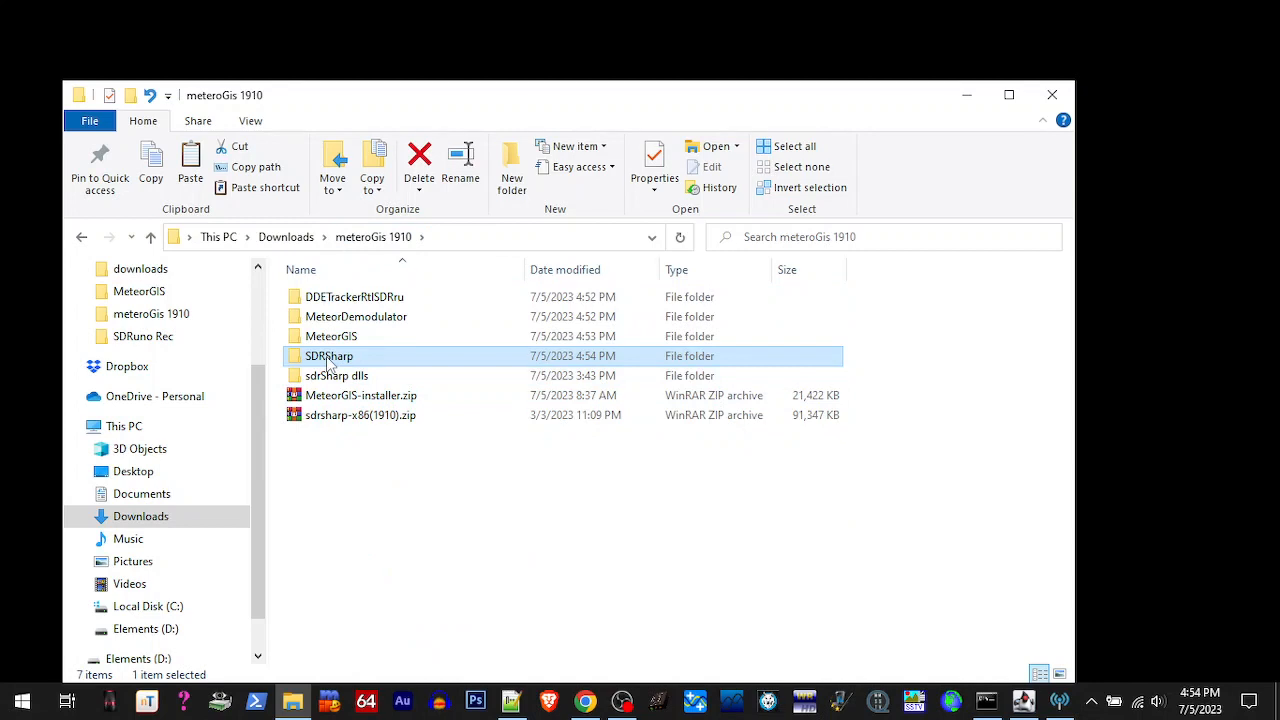
pyautogui.click(152, 168)
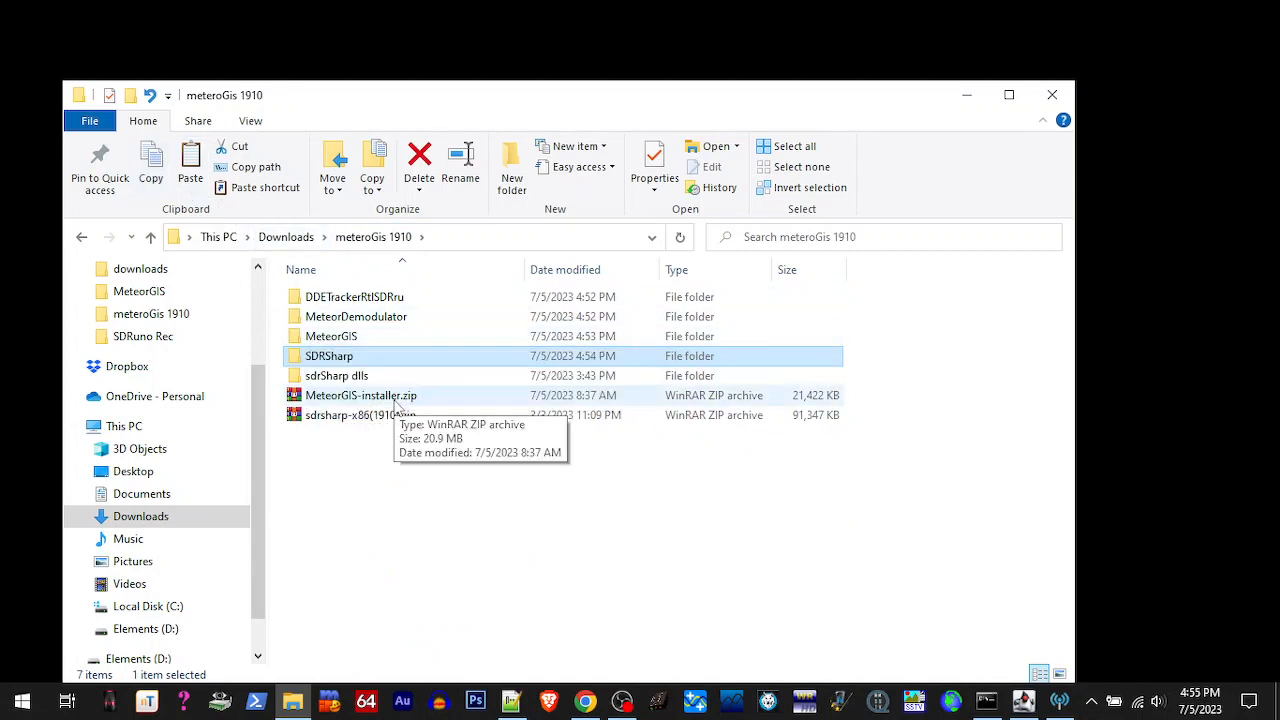
pyautogui.doubleClick(335, 338)
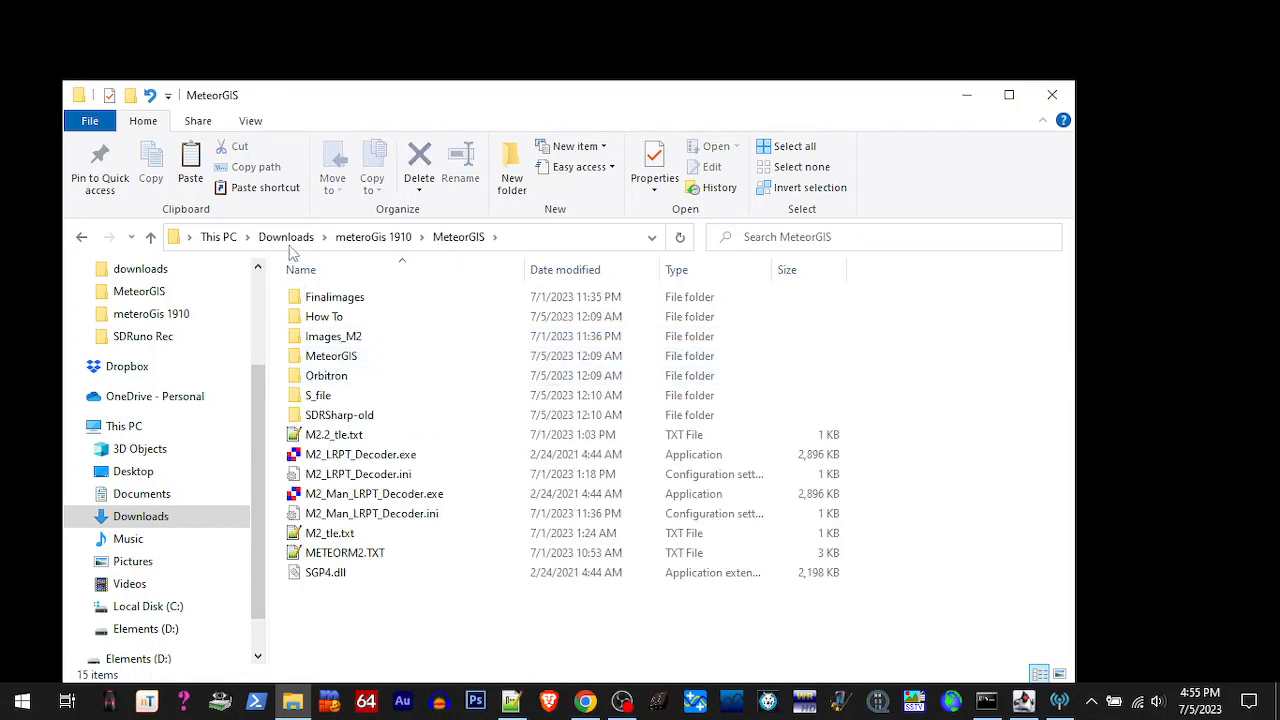
pyautogui.click(190, 160)
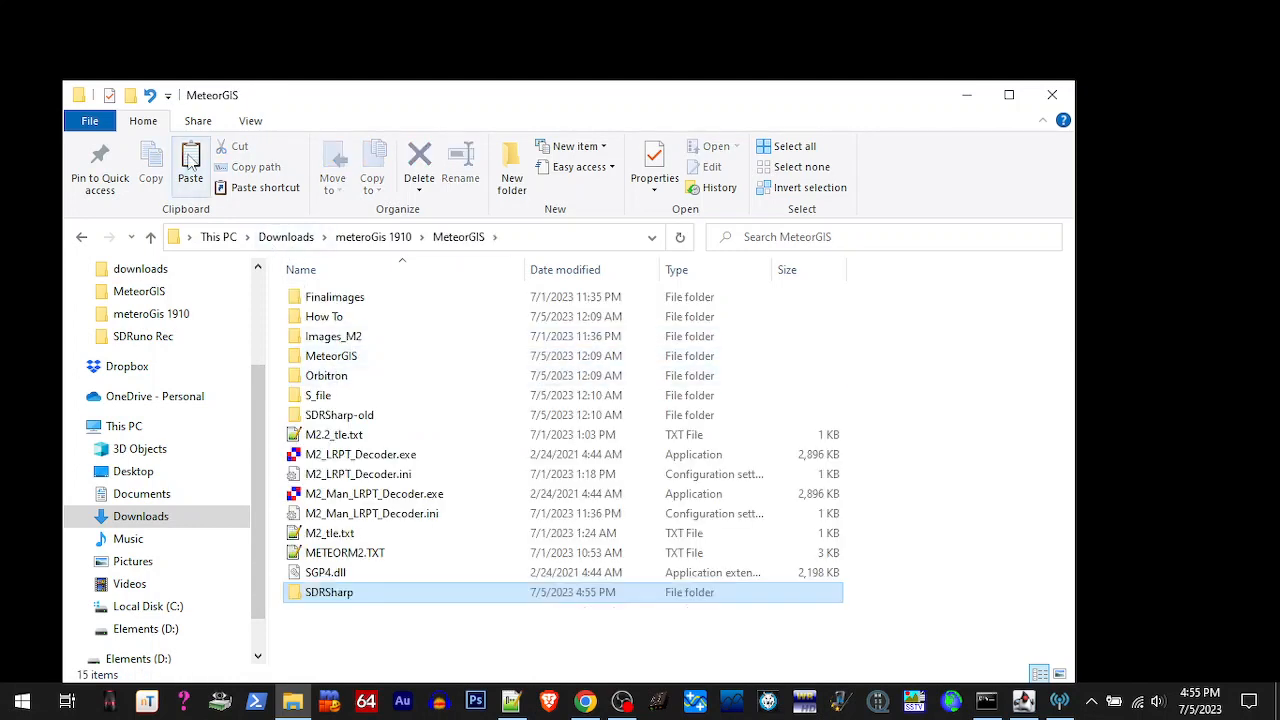
# Copy the complete MeteorGIS folder from meteroGis 1910 to the root of Local Disk (C:)
pyautogui.click(357, 240)
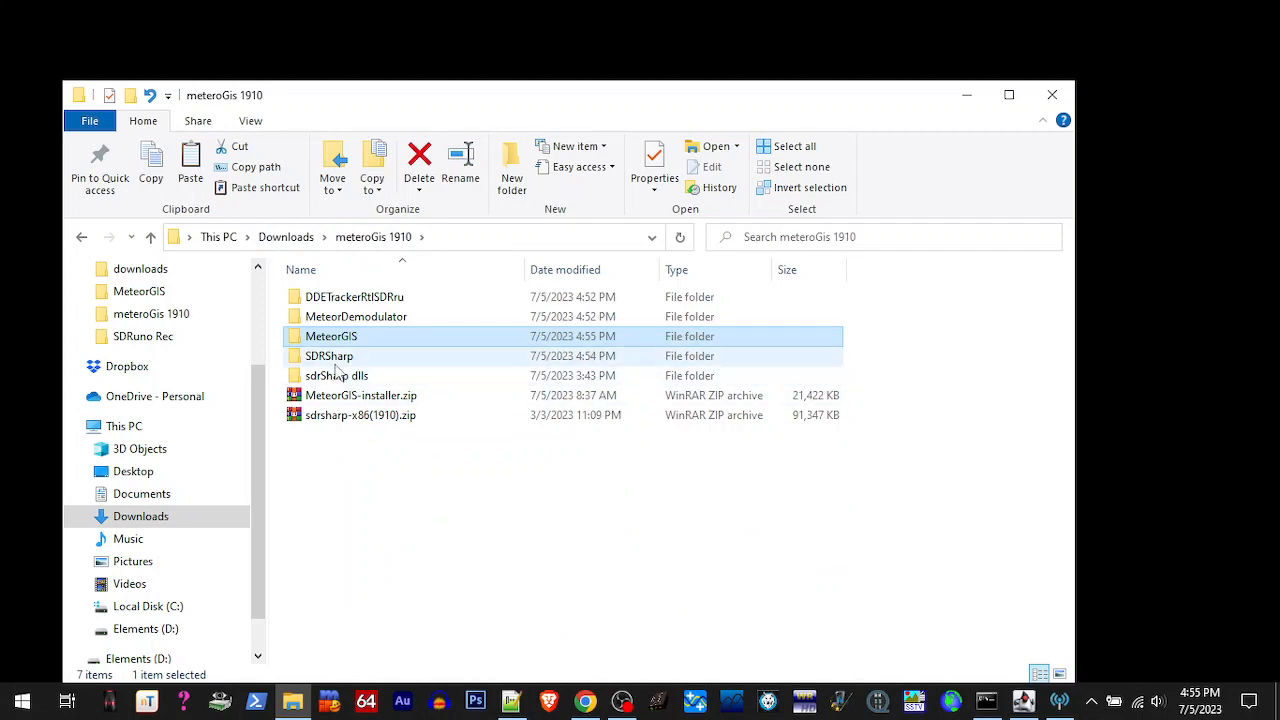
pyautogui.click(153, 168)
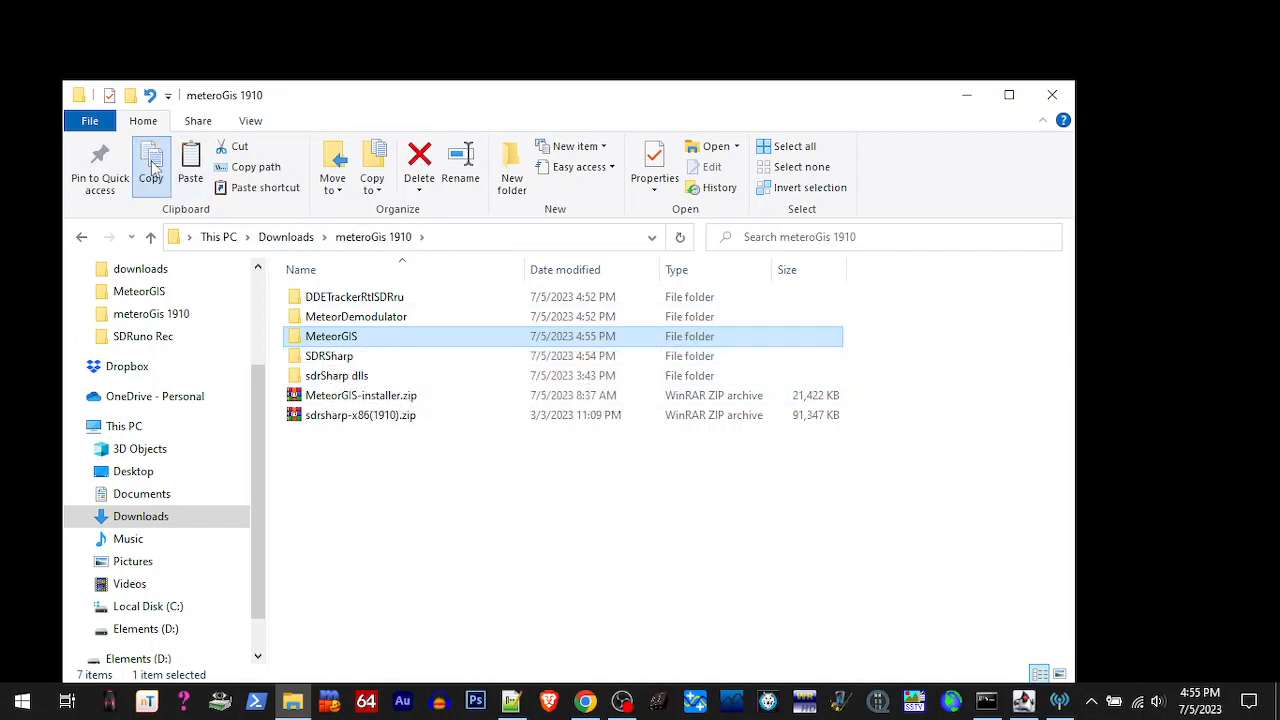
pyautogui.click(170, 608)
pyautogui.scroll(-10, 350, 520)
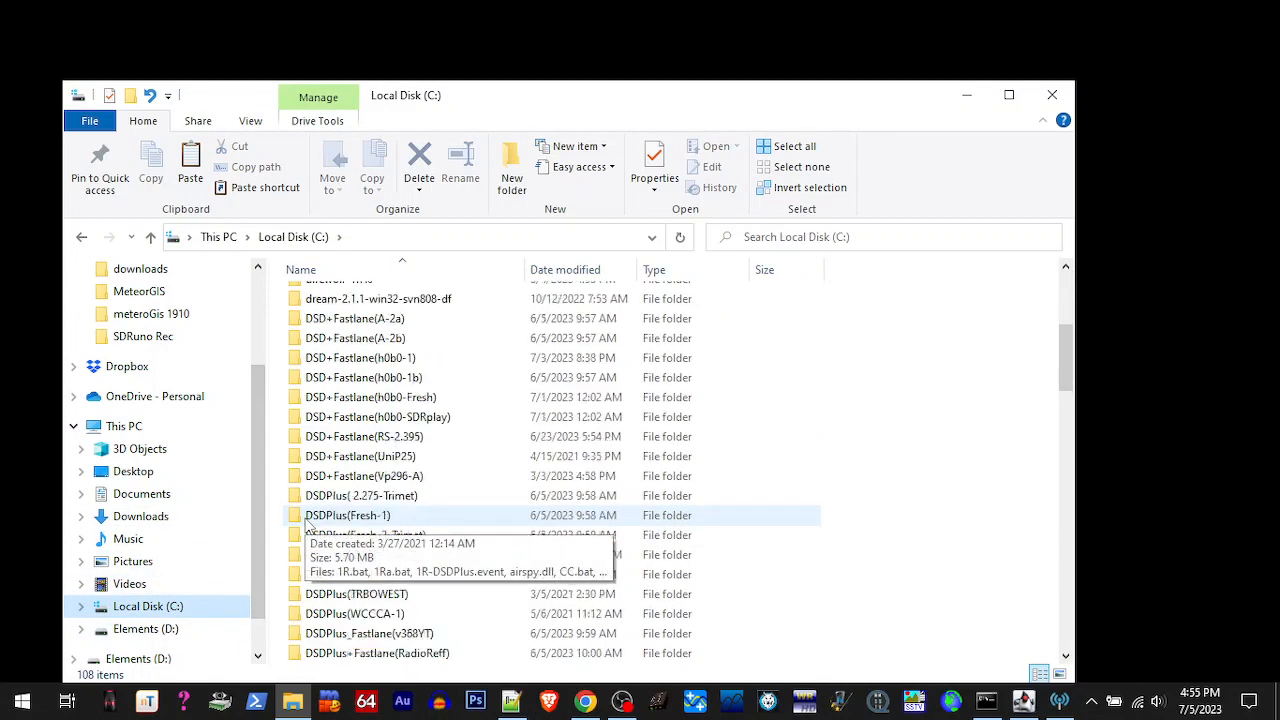
pyautogui.scroll(-2, 398, 520)
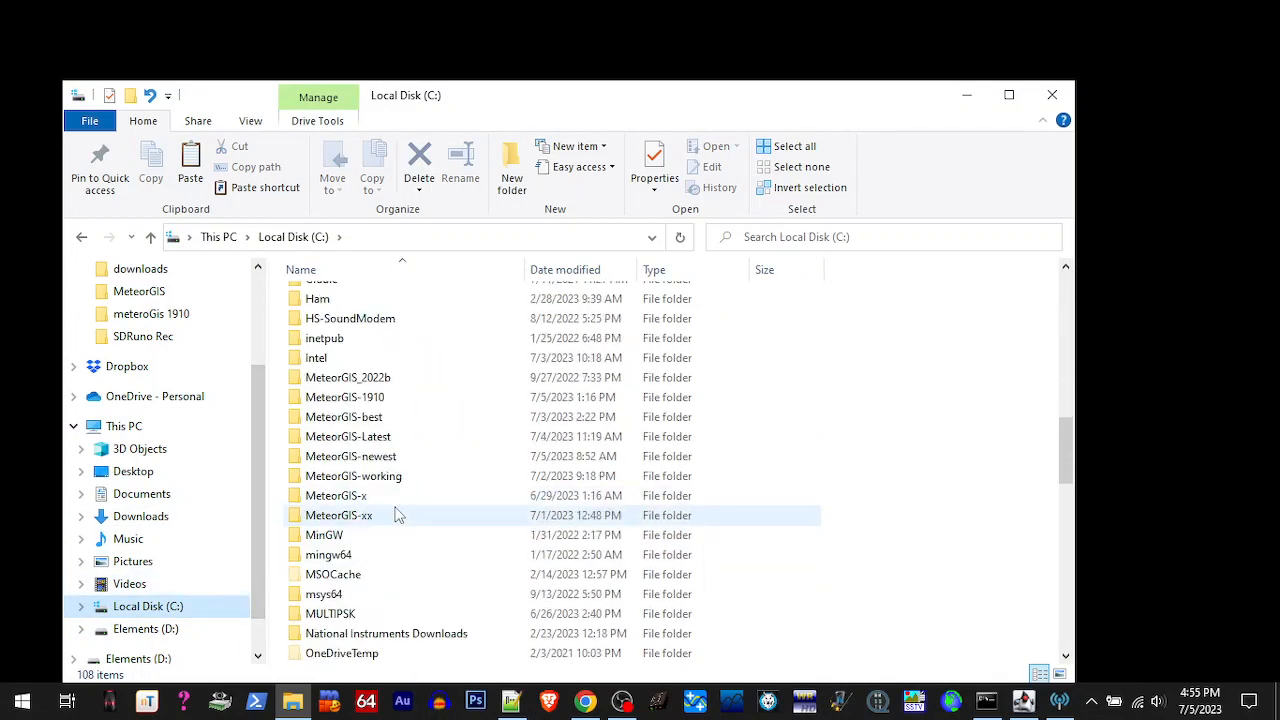
pyautogui.scroll(1, 398, 476)
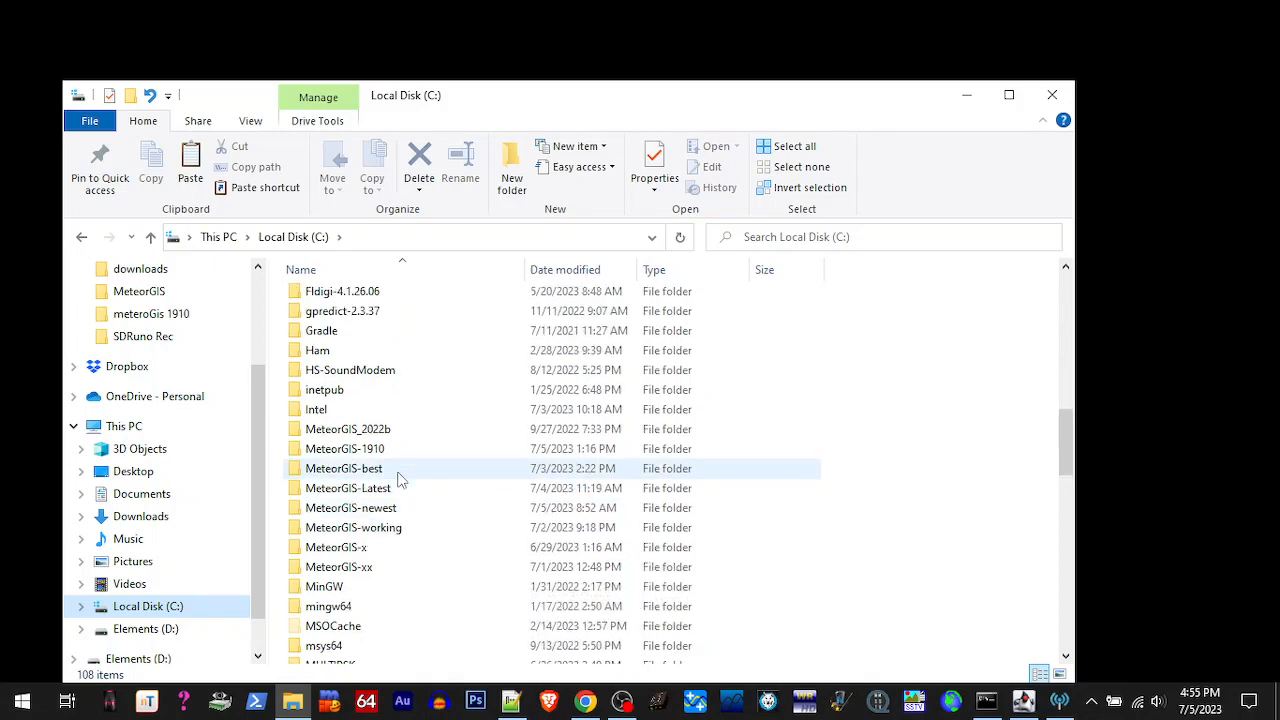
pyautogui.rightClick(275, 441)
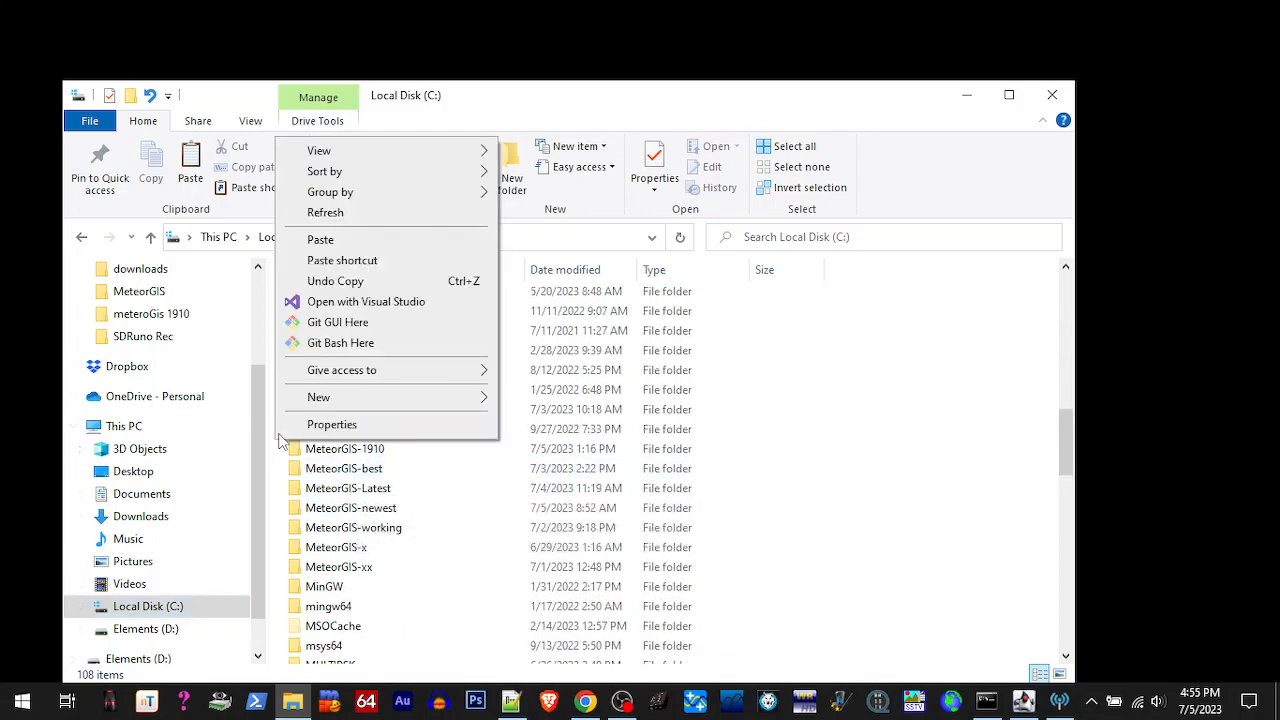
pyautogui.click(321, 243)
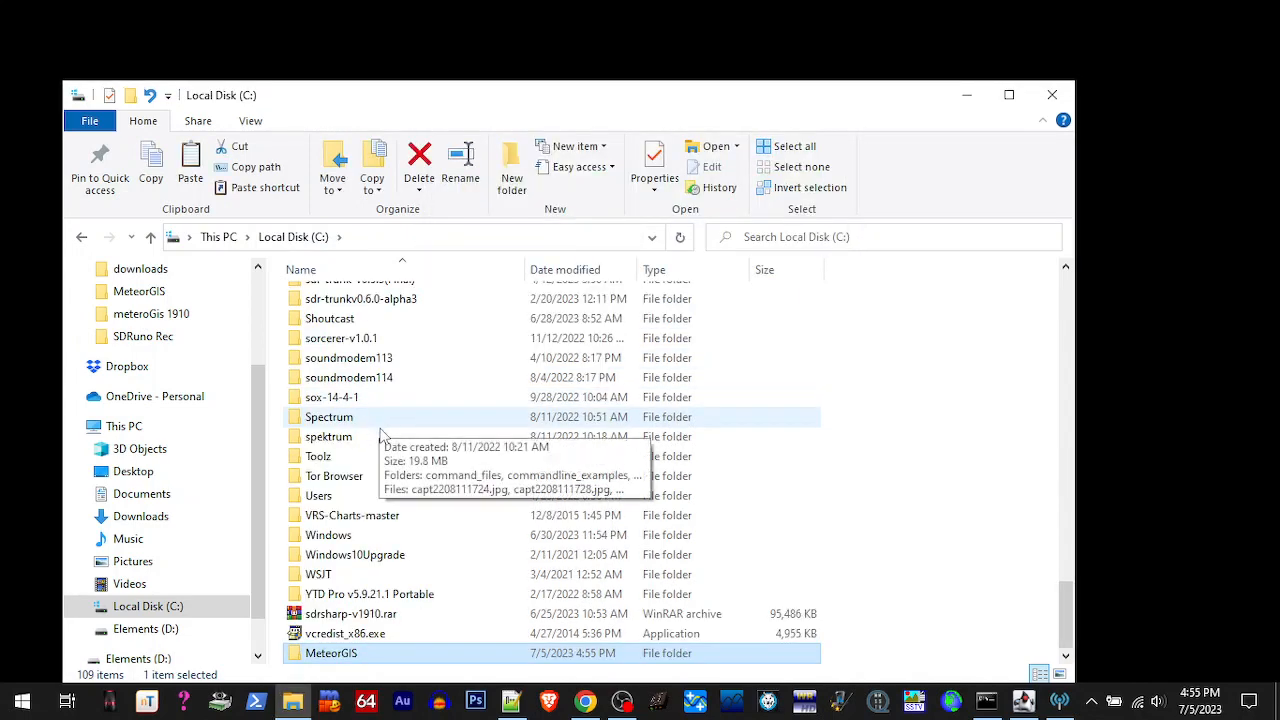
# Launch SDRSharp.exe from the SDRSharp folder inside C:\MeteorGIS and maximize its window
pyautogui.doubleClick(335, 654)
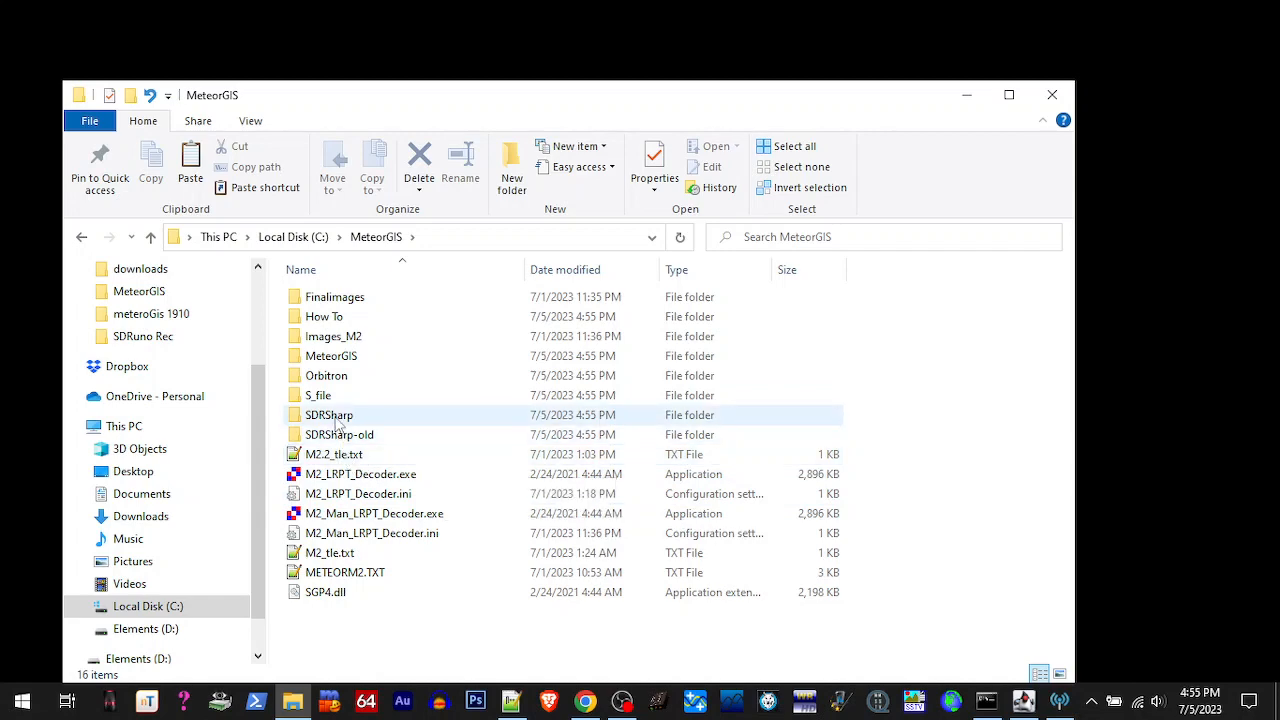
pyautogui.doubleClick(336, 420)
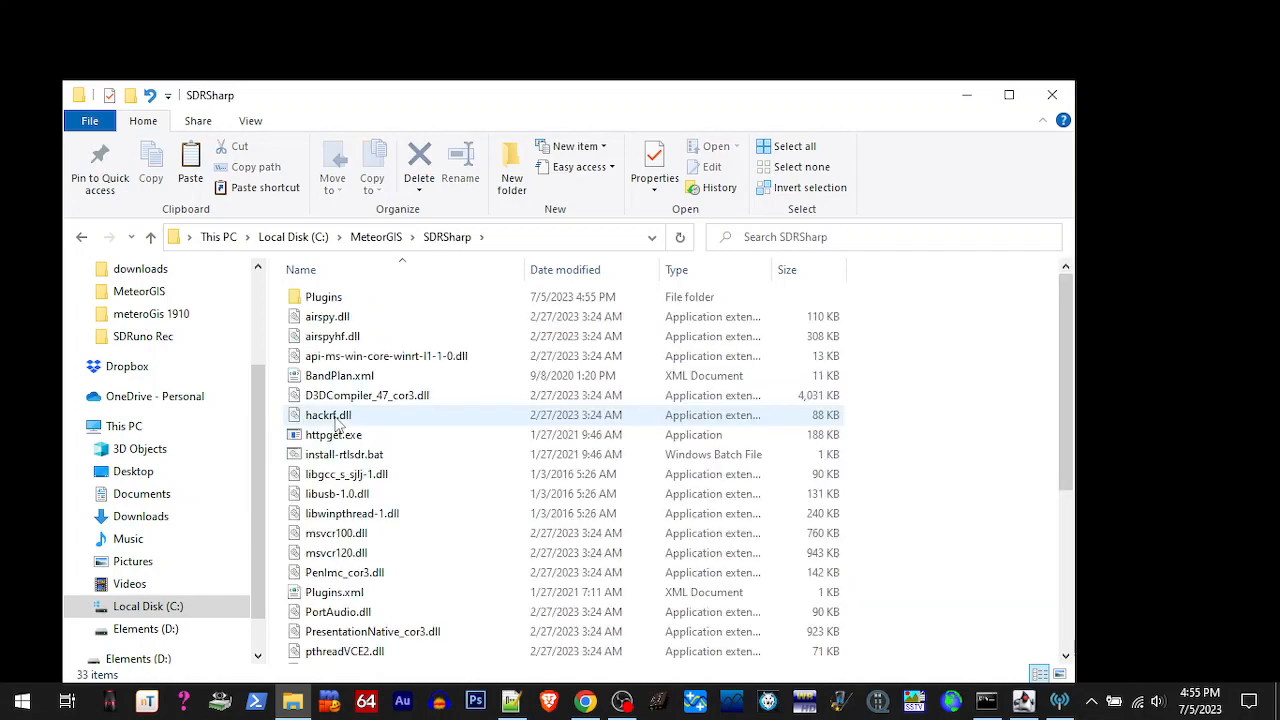
pyautogui.scroll(-5, 358, 440)
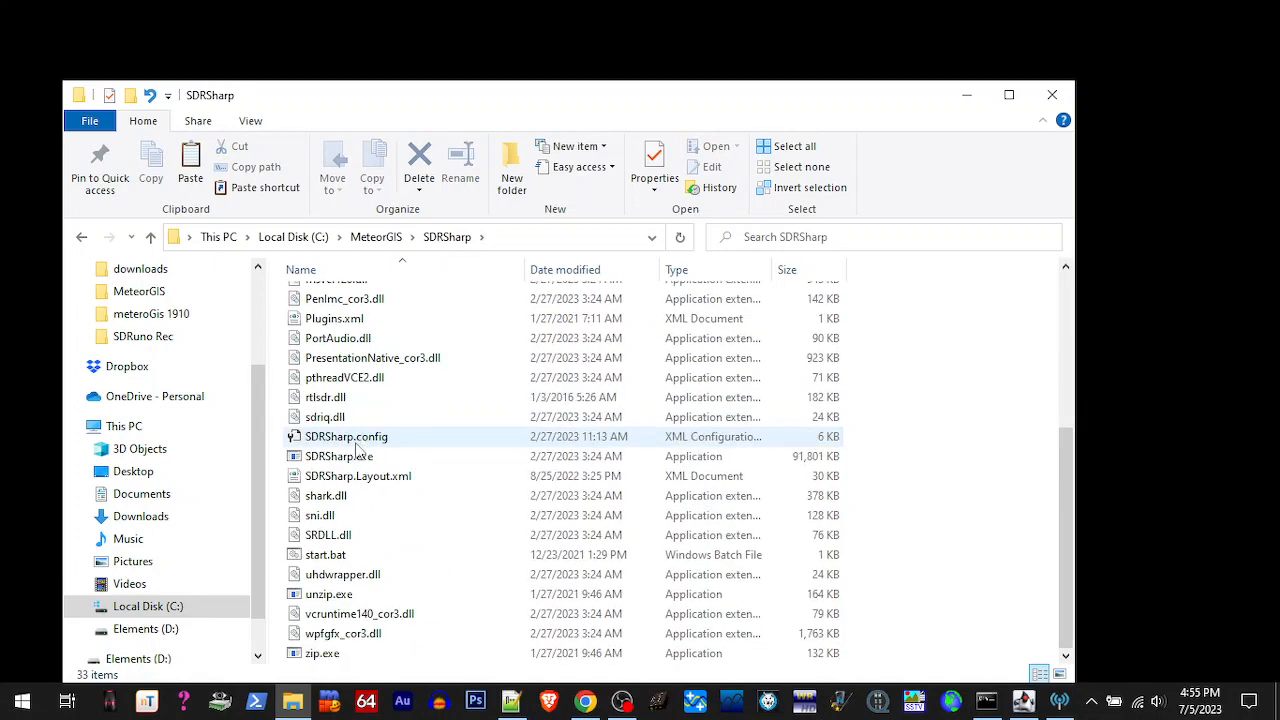
pyautogui.doubleClick(355, 458)
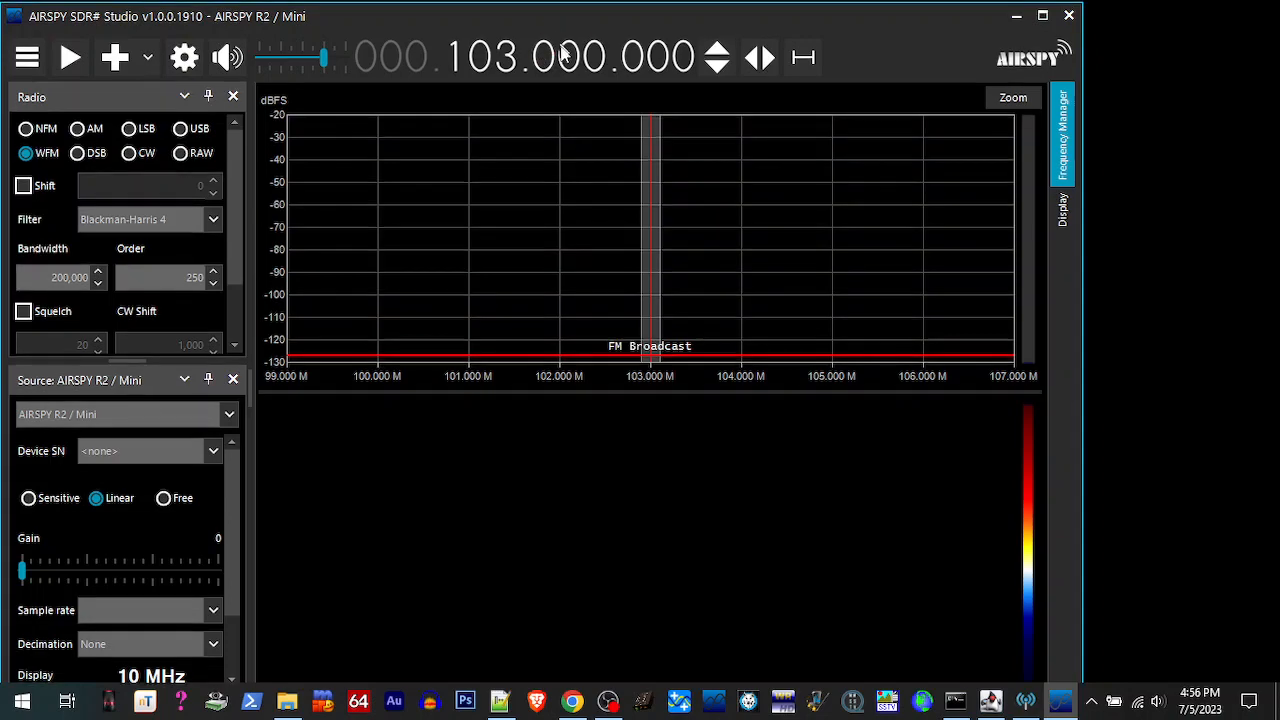
pyautogui.moveTo(551, 7); pyautogui.dragTo(621, 44)
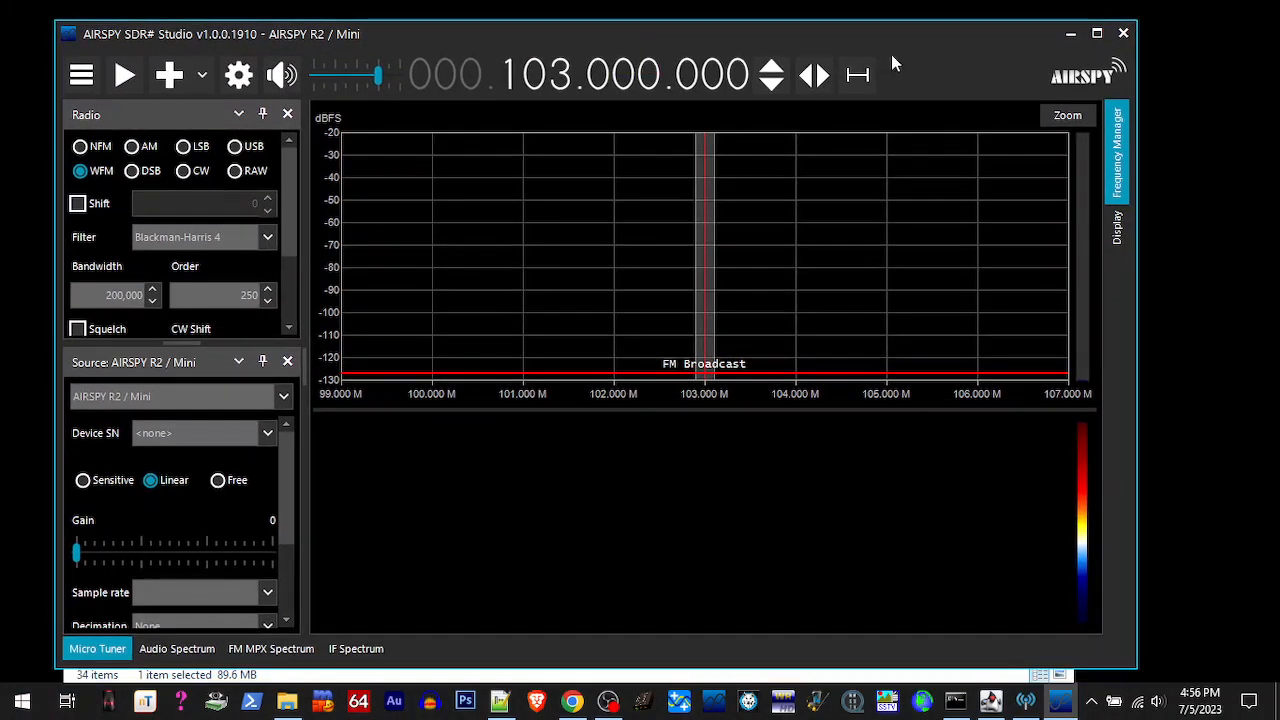
pyautogui.click(1096, 34)
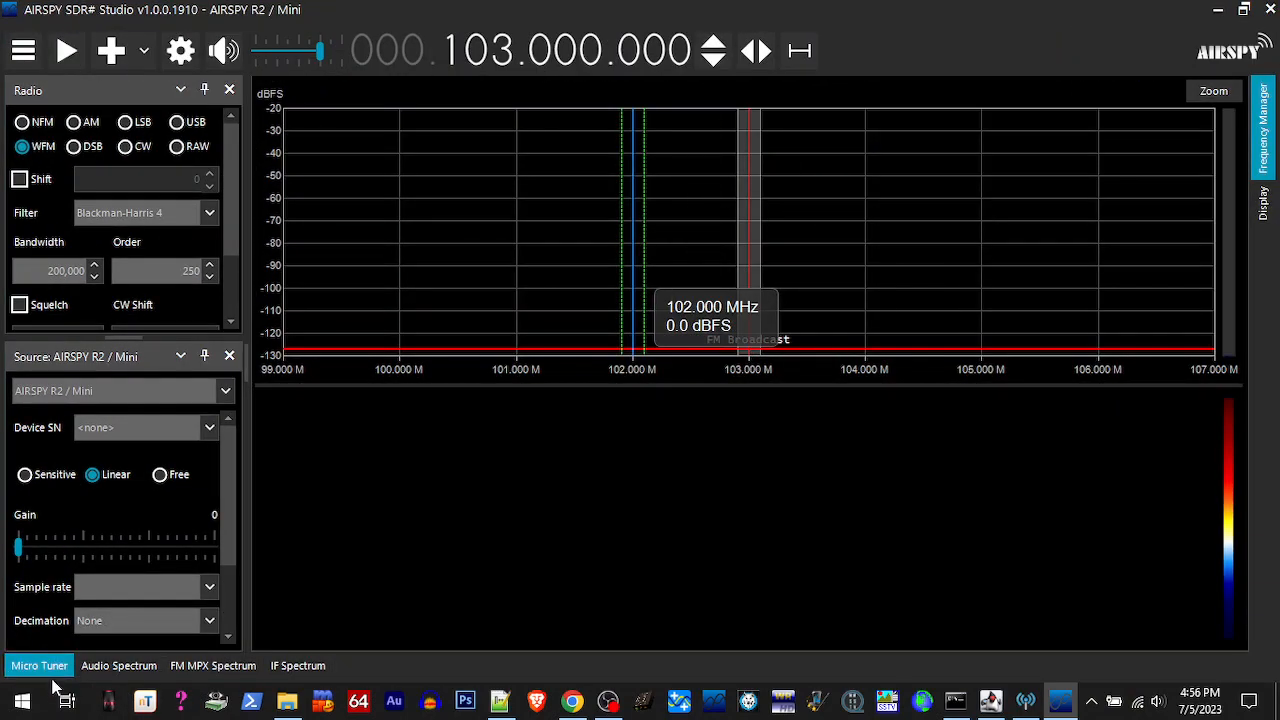
# Close the Micro Tuner, Audio Spectrum, FM MPX Spectrum and IF Spectrum views
pyautogui.moveTo(53, 673)
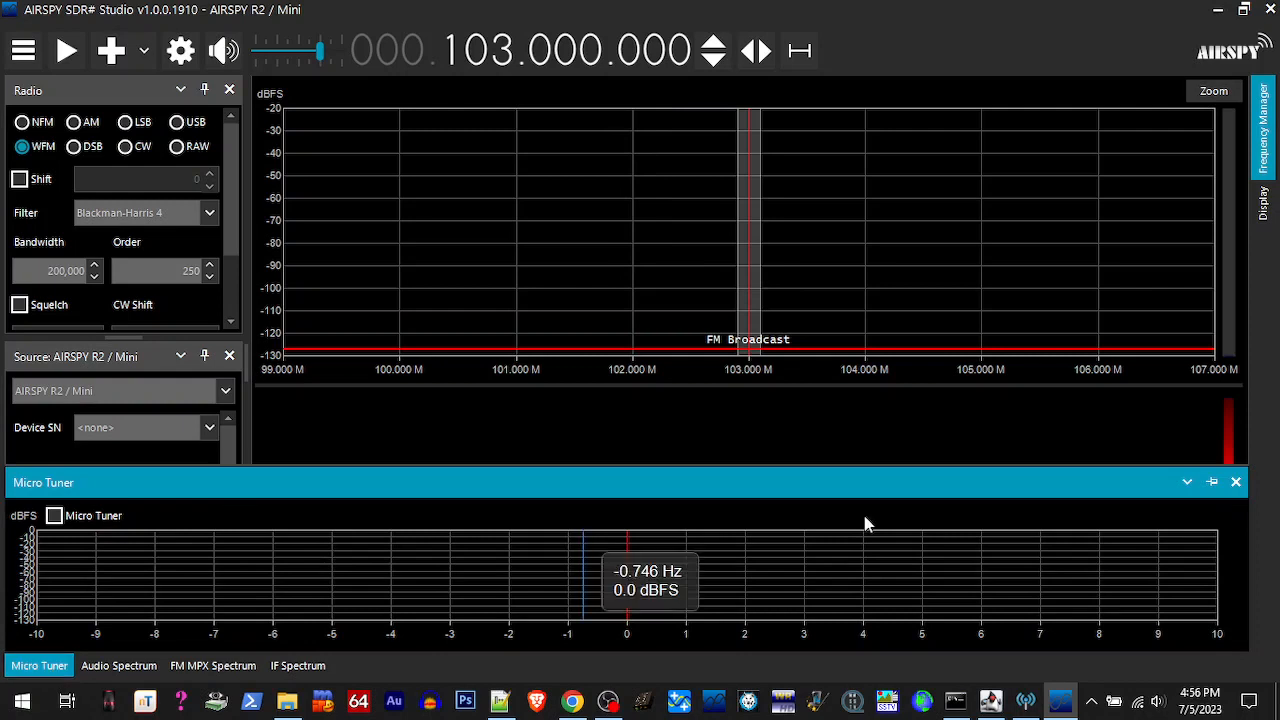
pyautogui.click(1236, 482)
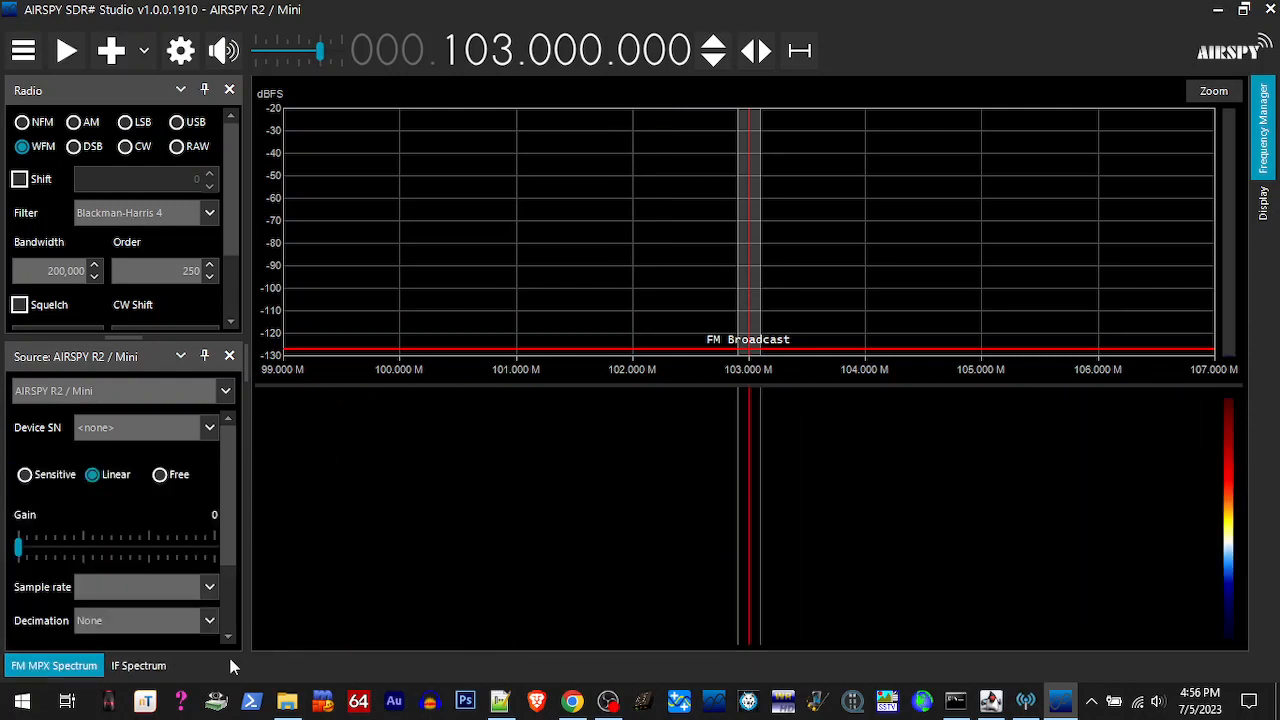
pyautogui.moveTo(75, 672)
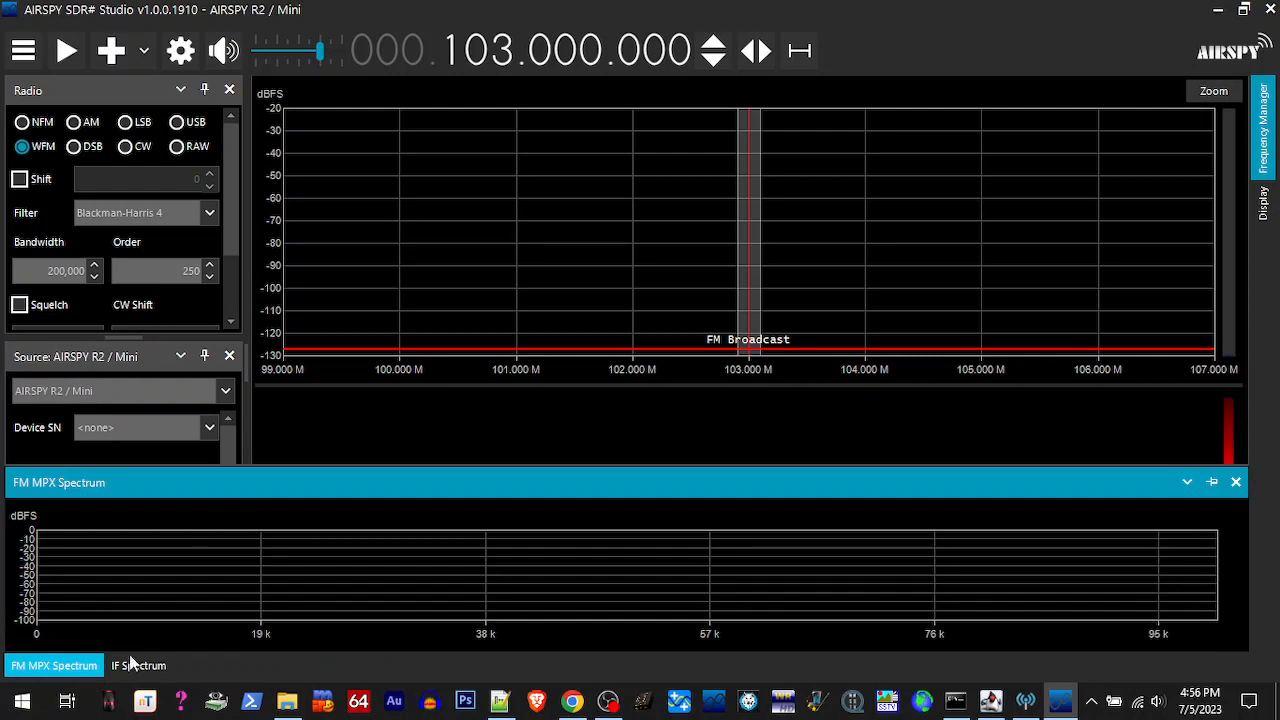
pyautogui.click(1236, 482)
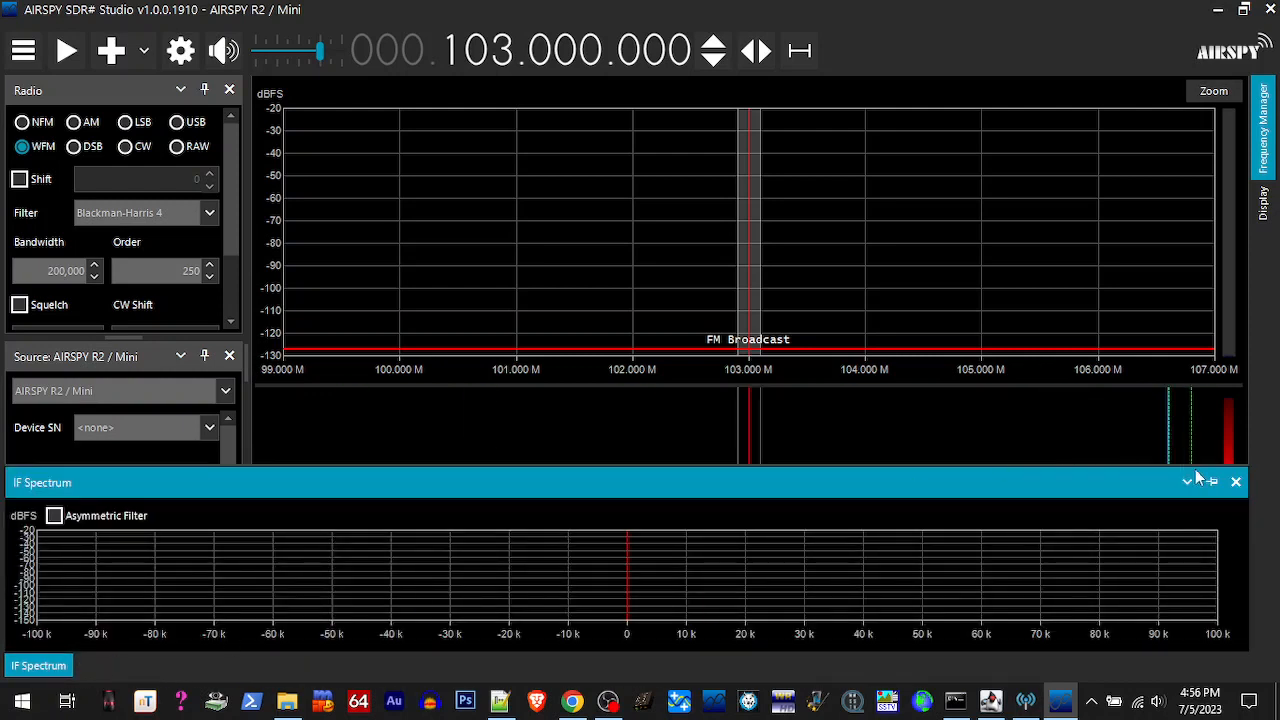
pyautogui.click(1236, 482)
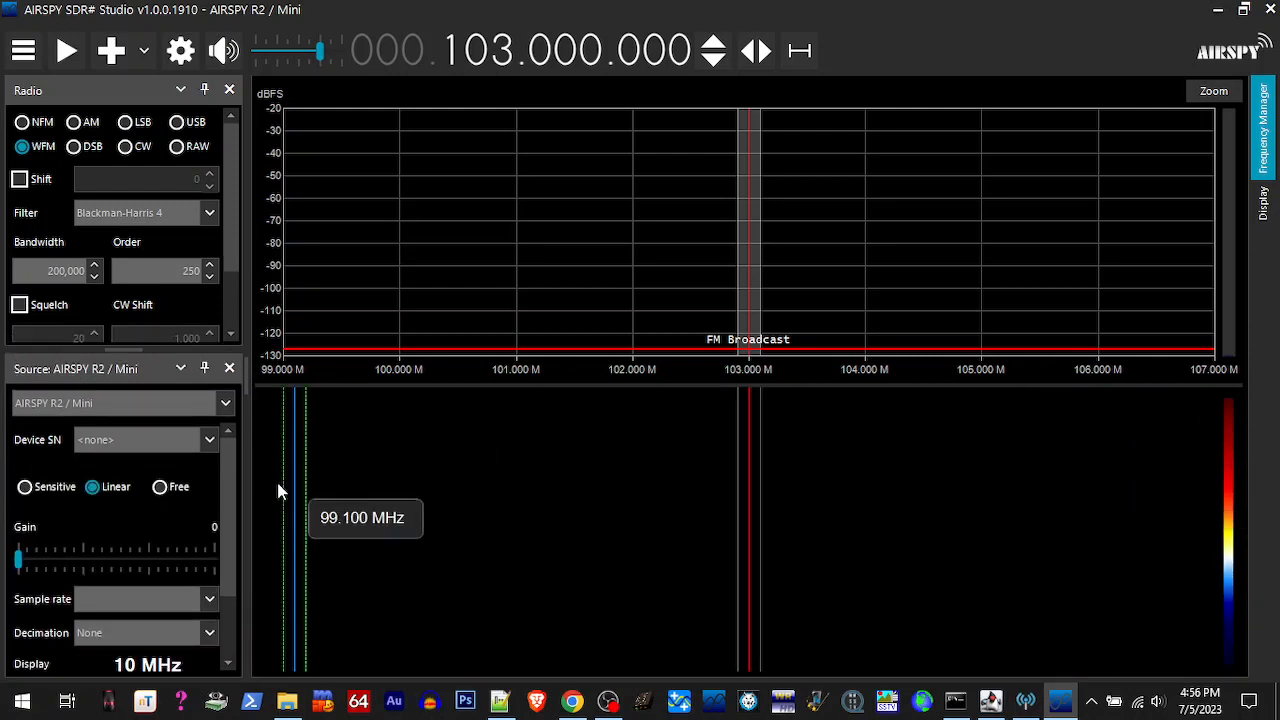
# Change the signal source to RTL-SDR USB and close the Source view
pyautogui.click(225, 403)
pyautogui.scroll(-5, 155, 465)
pyautogui.scroll(2, 155, 465)
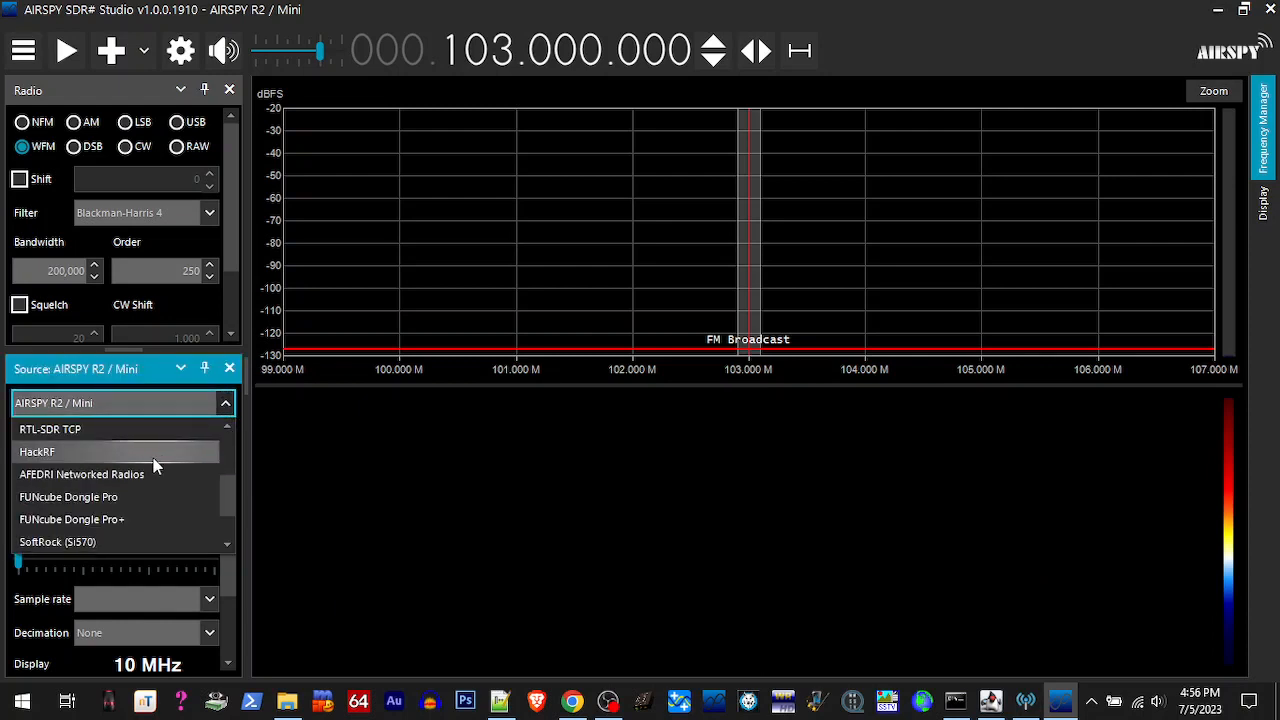
pyautogui.click(70, 476)
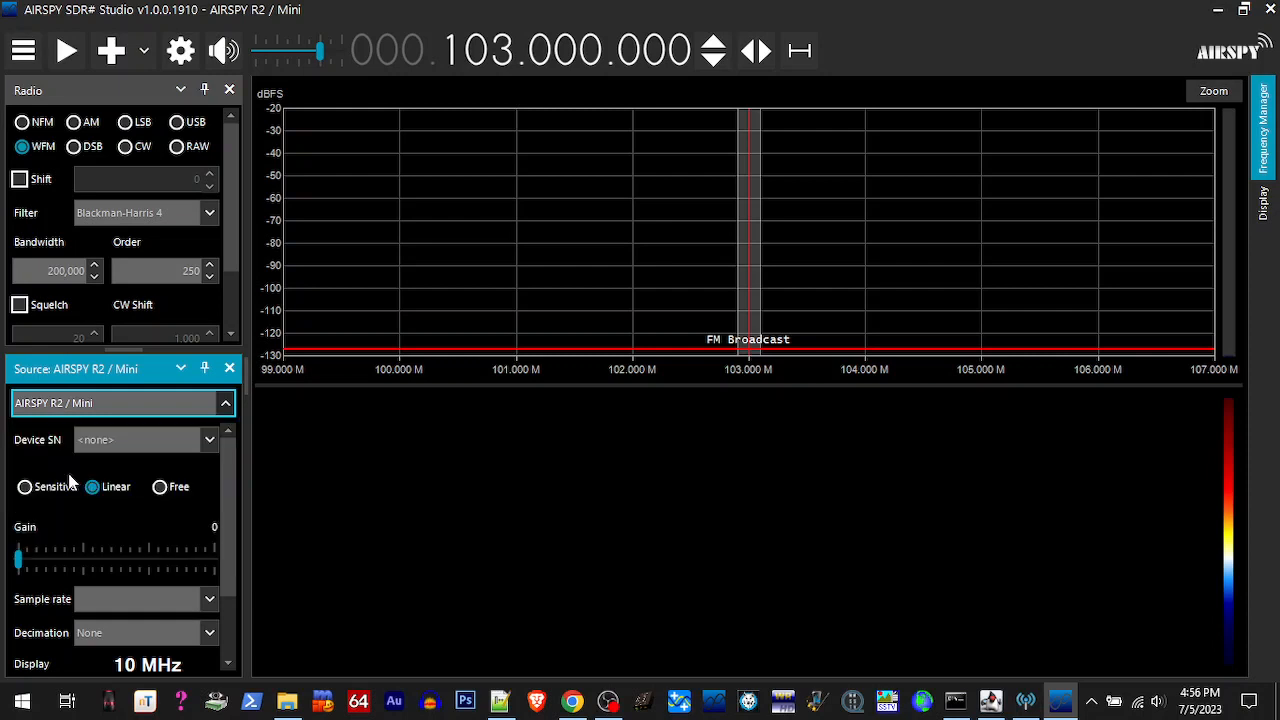
pyautogui.click(229, 368)
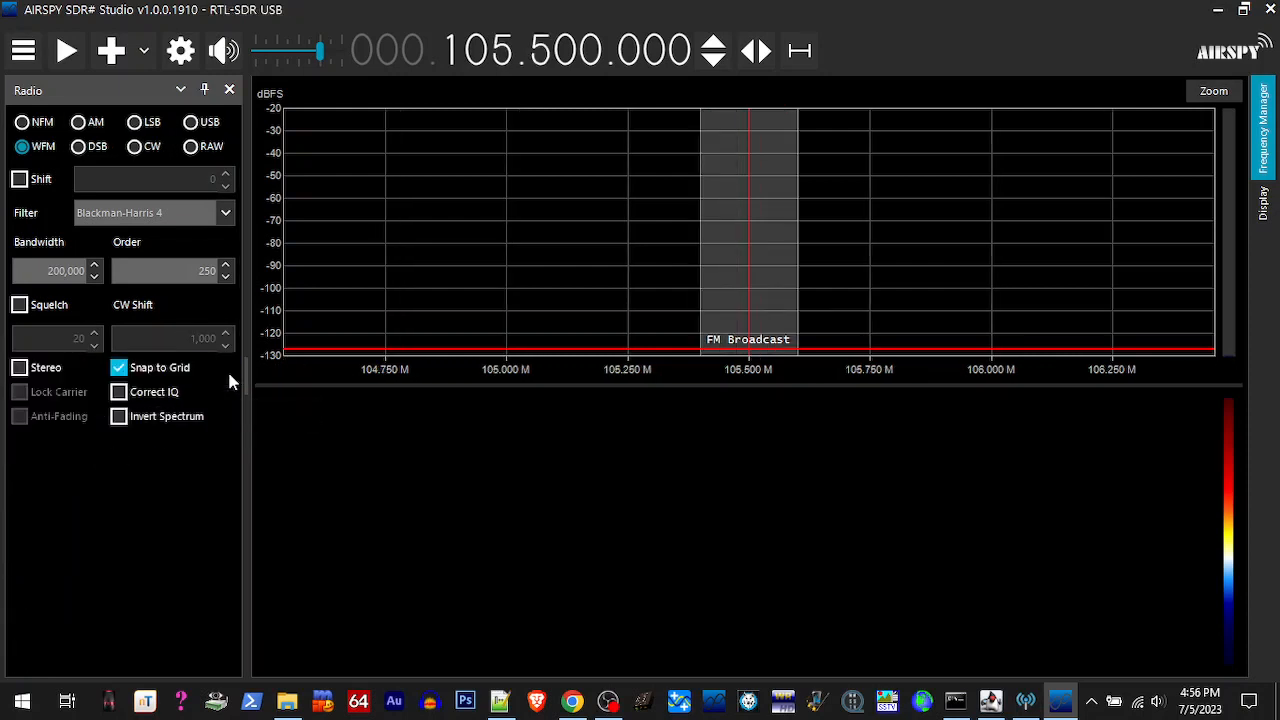
# Set the WFM radio bandwidth to 120,000 and the filter order to 800
pyautogui.click(45, 268)
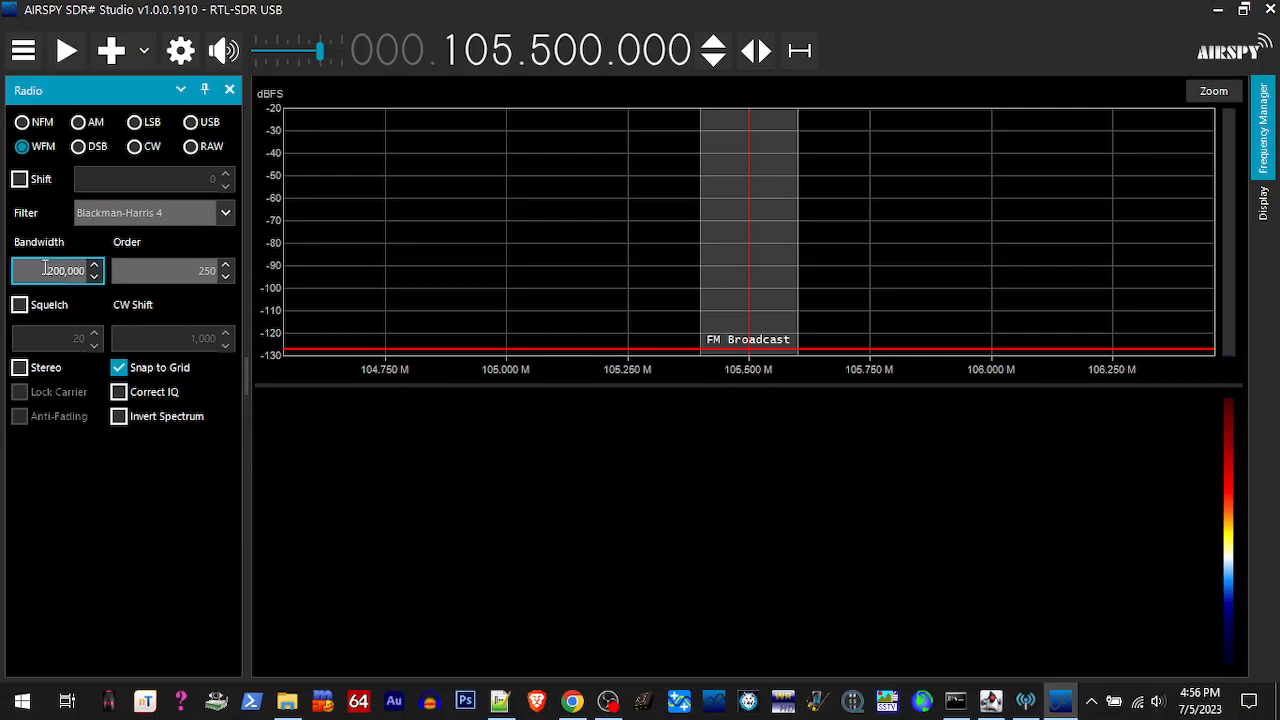
pyautogui.write('1')
pyautogui.click(128, 273)
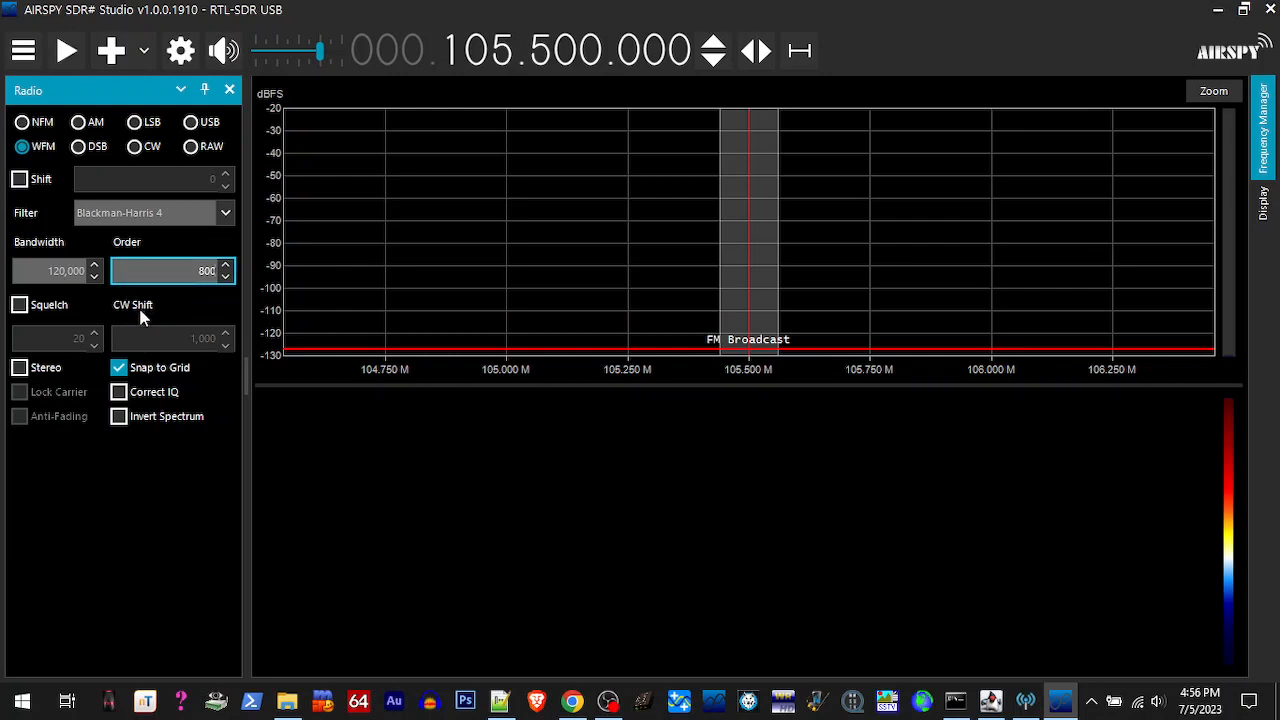
# Close the Display view and set the Radio view to Auto Hide
pyautogui.click(1263, 215)
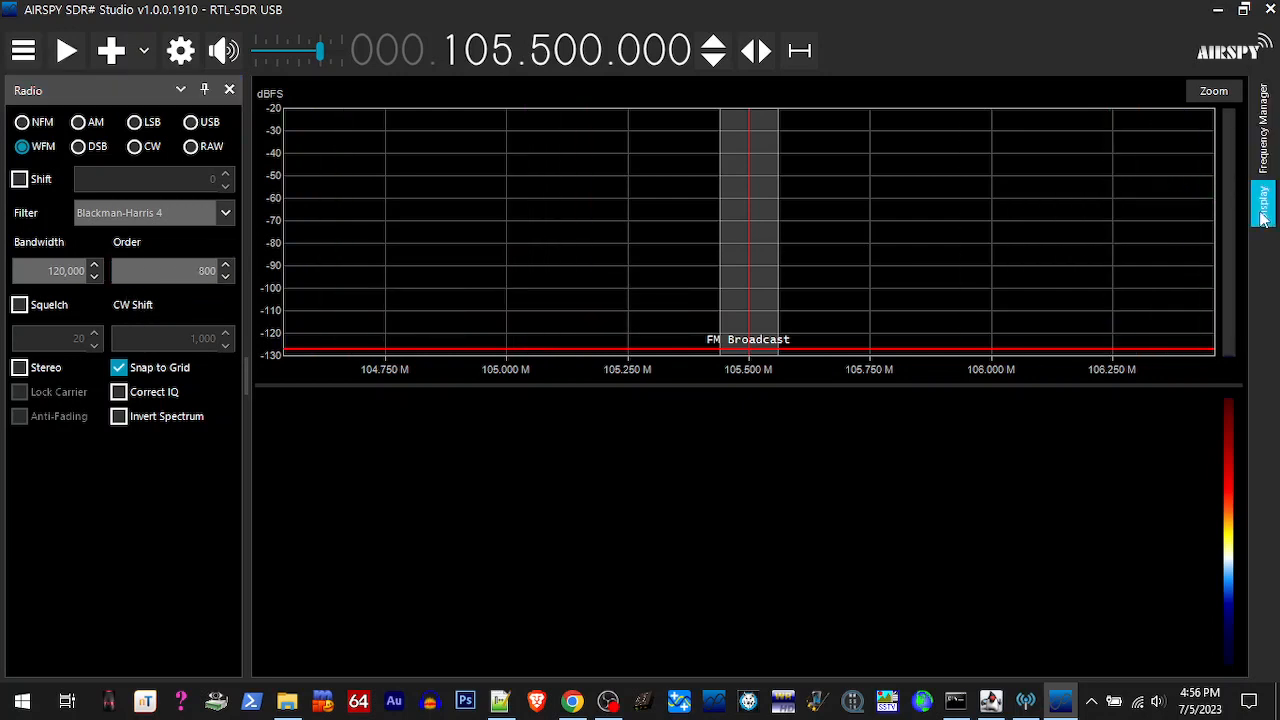
pyautogui.click(1236, 91)
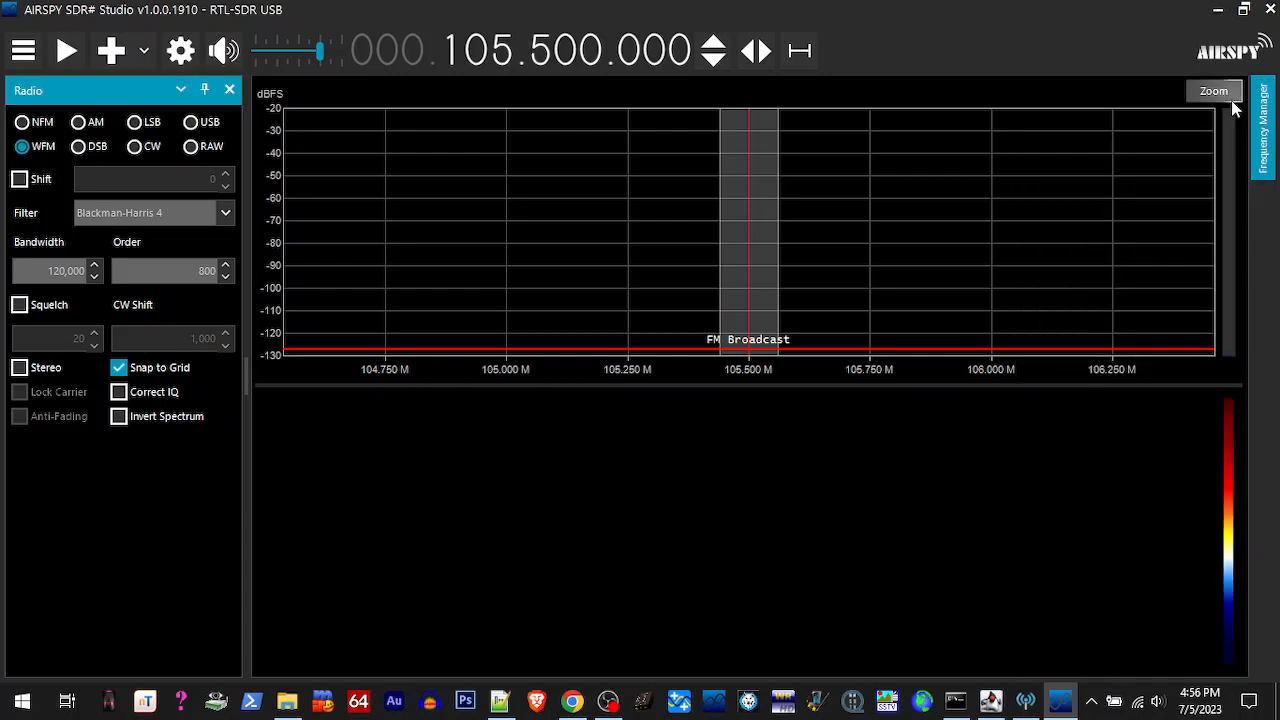
pyautogui.click(1263, 128)
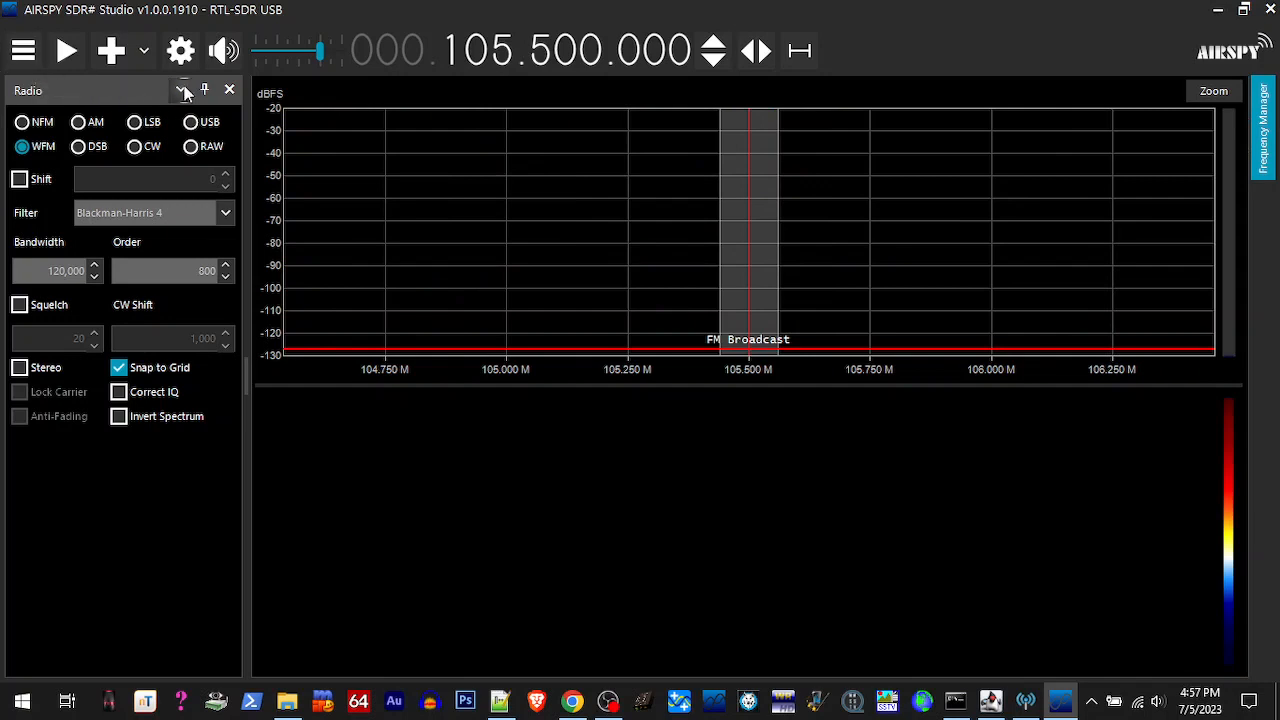
pyautogui.click(182, 91)
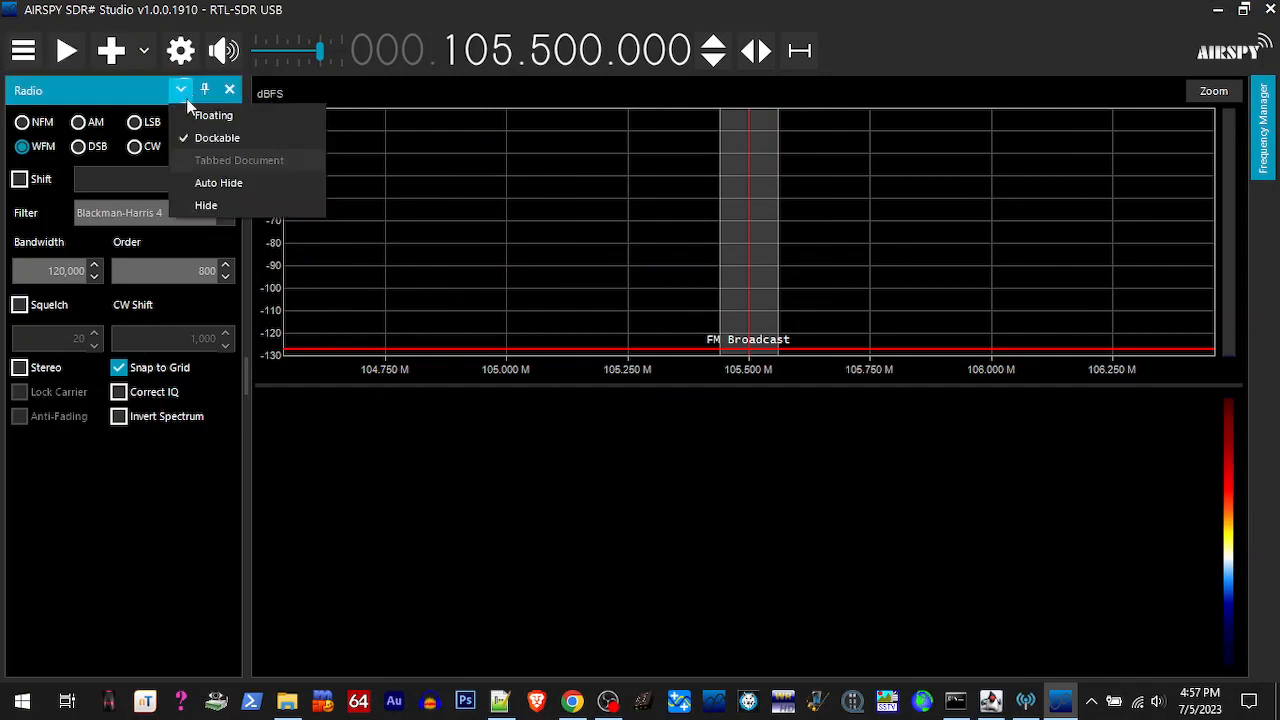
pyautogui.click(219, 184)
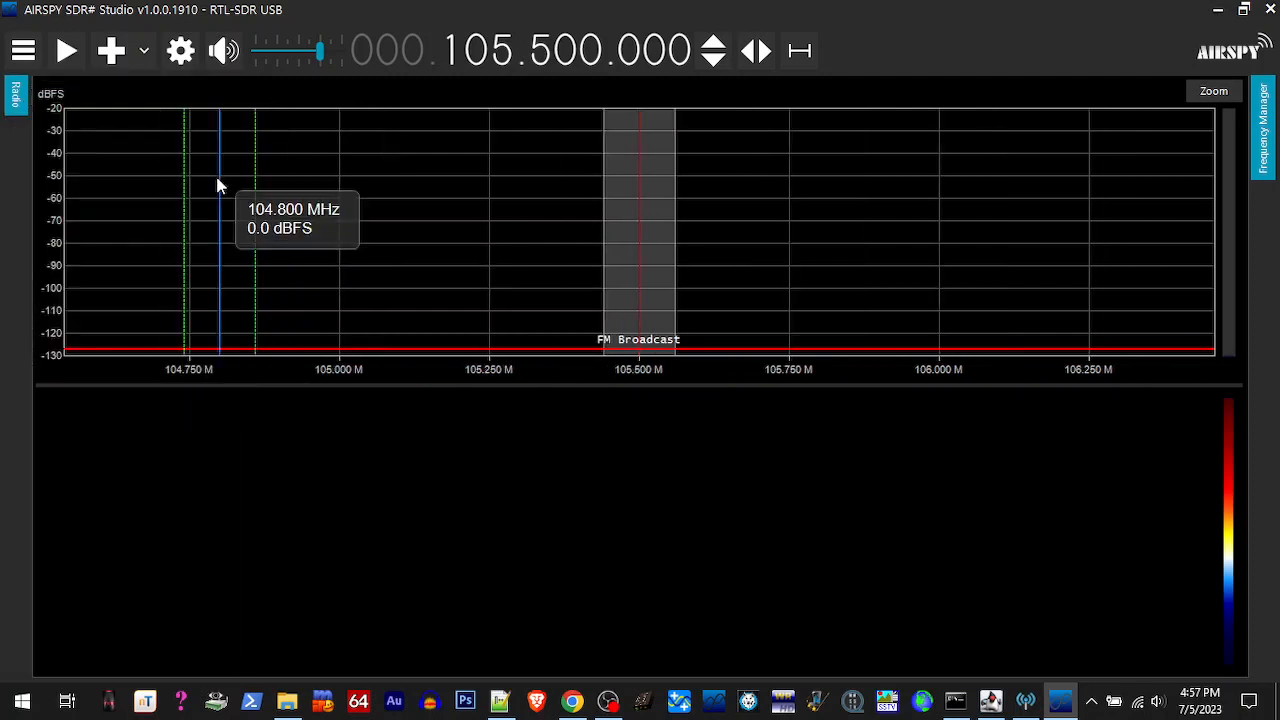
# Open the RTL-SDR Controller settings and set the sample rate to 0.900001 MSPS
pyautogui.click(181, 50)
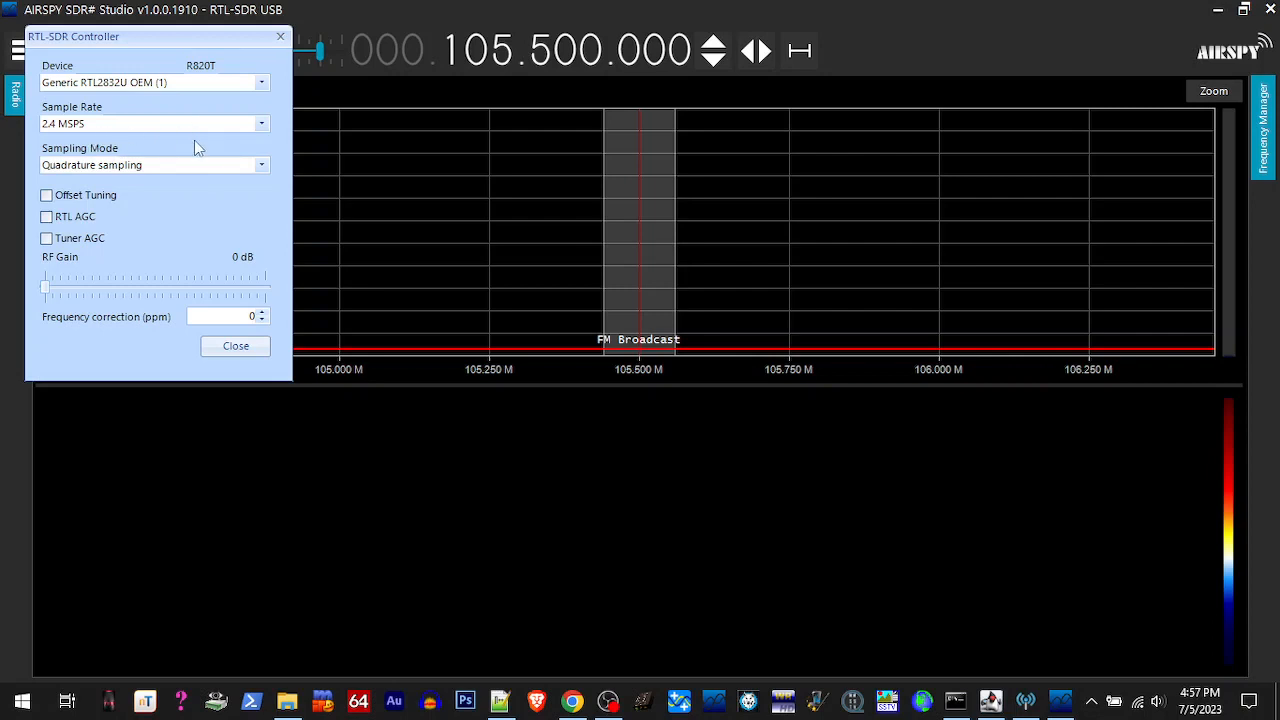
pyautogui.click(262, 125)
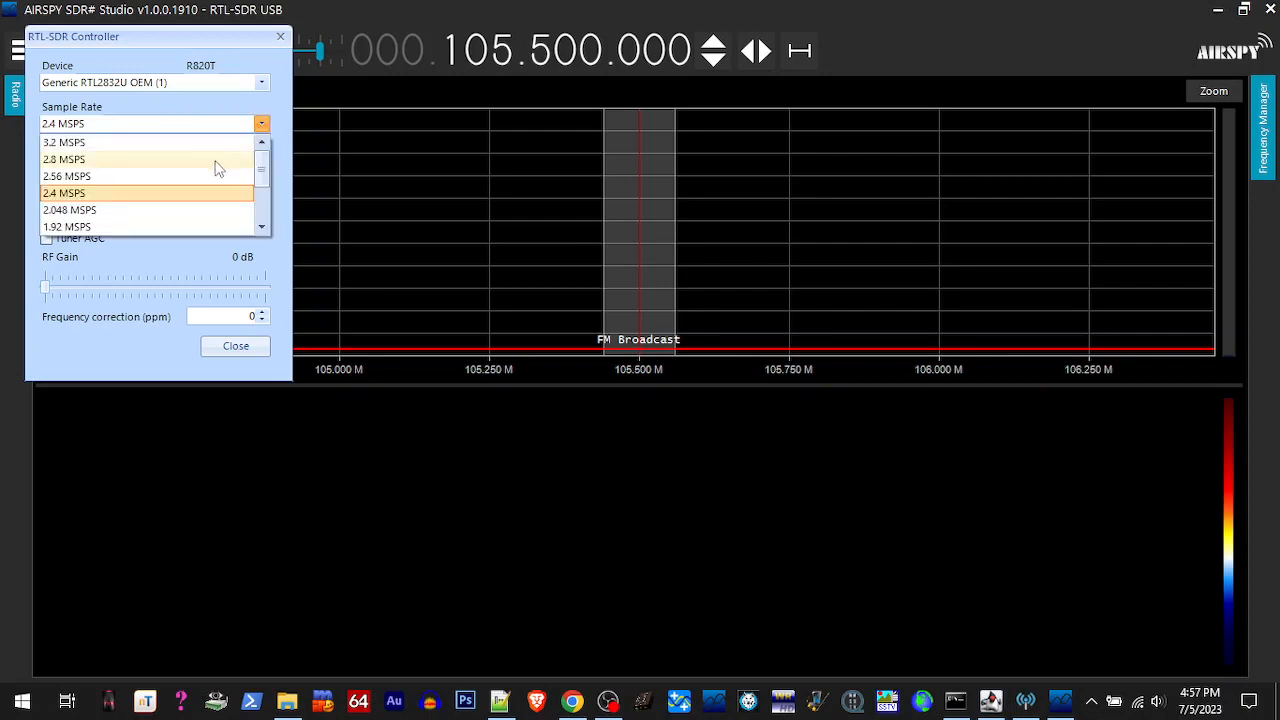
pyautogui.scroll(-2, 200, 170)
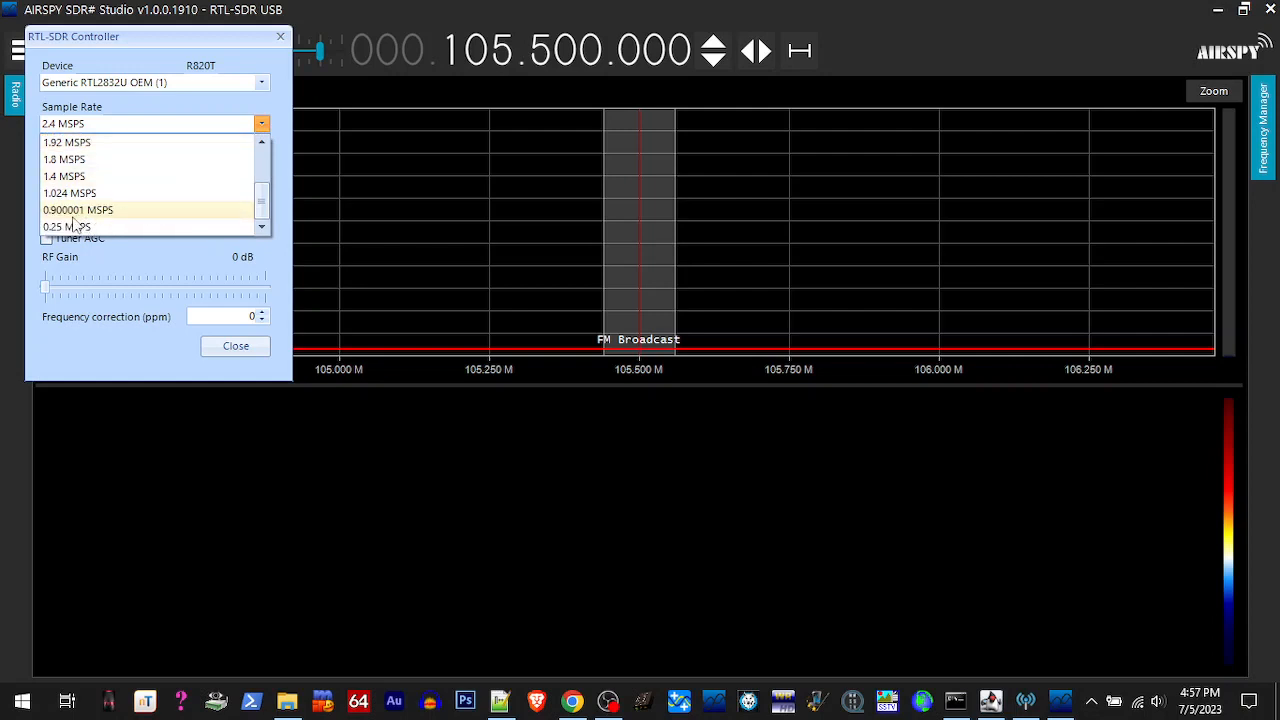
pyautogui.click(63, 213)
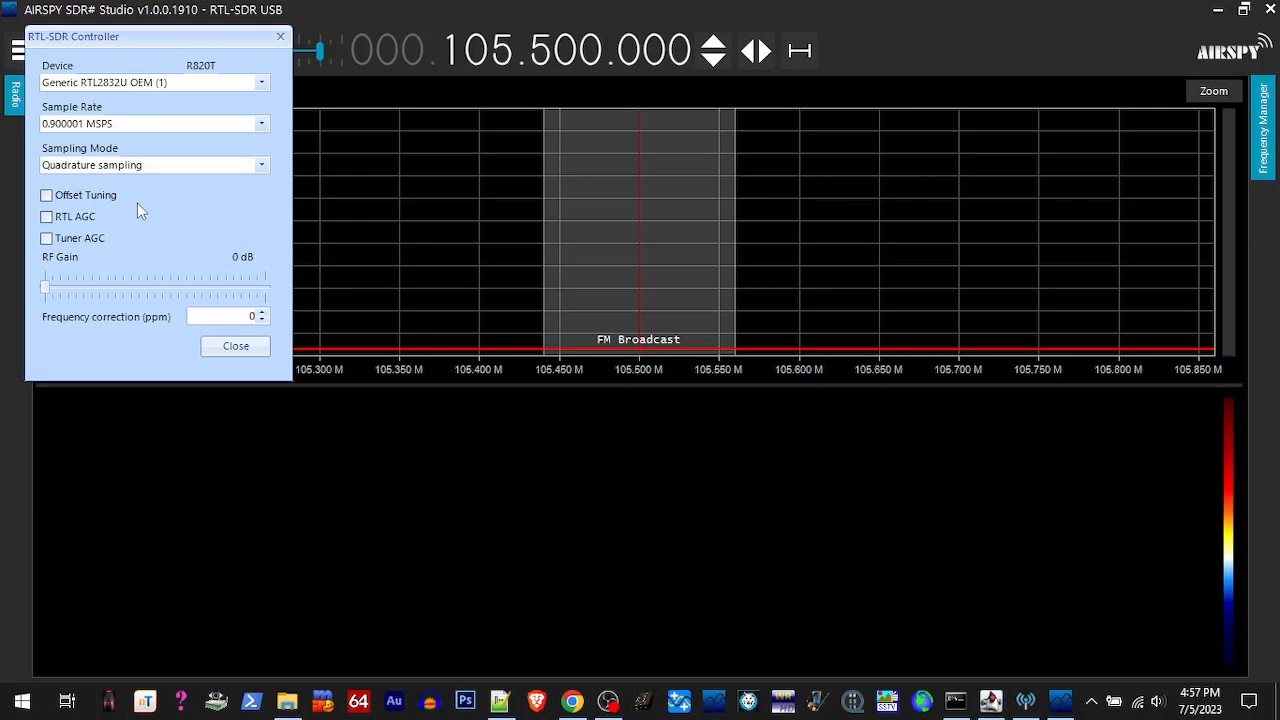
# Leave RF gain at 0 dB, enable Tuner AGC, set frequency correction to 1 ppm, and close the RTL-SDR Controller
pyautogui.click(100, 293)
pyautogui.moveTo(111, 289); pyautogui.dragTo(101, 289)
pyautogui.moveTo(100, 289); pyautogui.dragTo(47, 290)
pyautogui.click(46, 238)
pyautogui.click(262, 312)
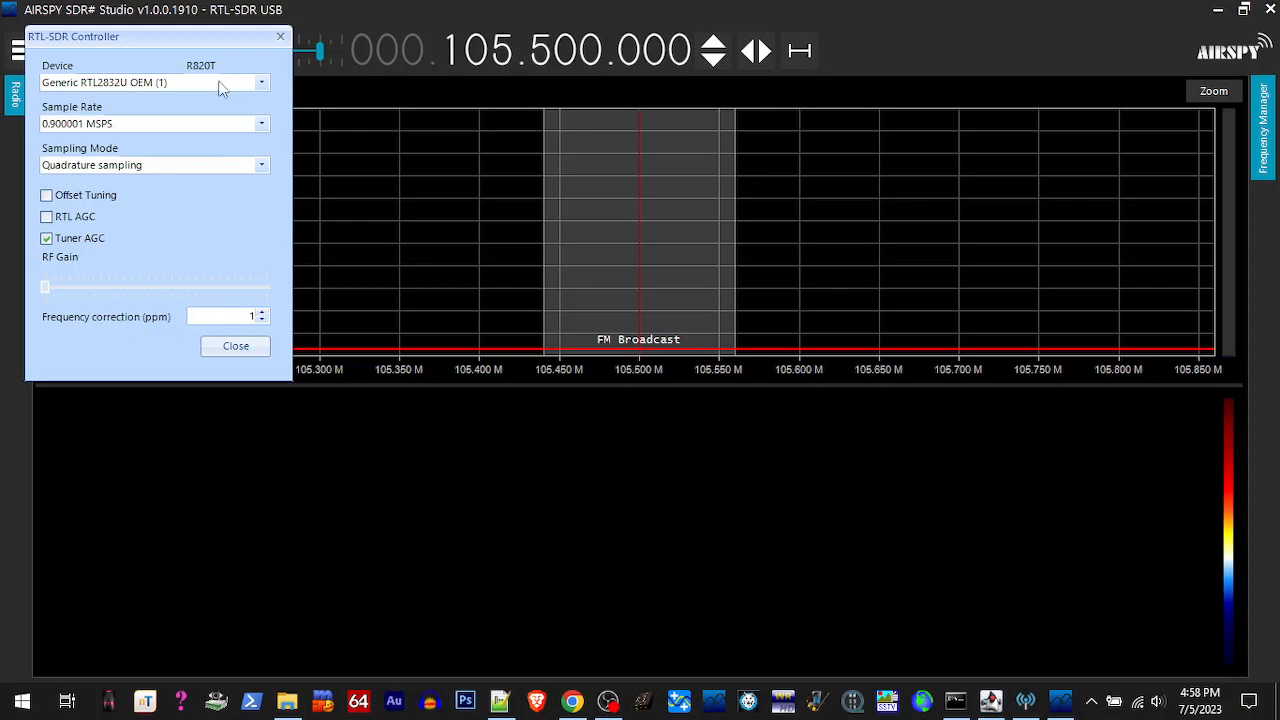
pyautogui.click(226, 350)
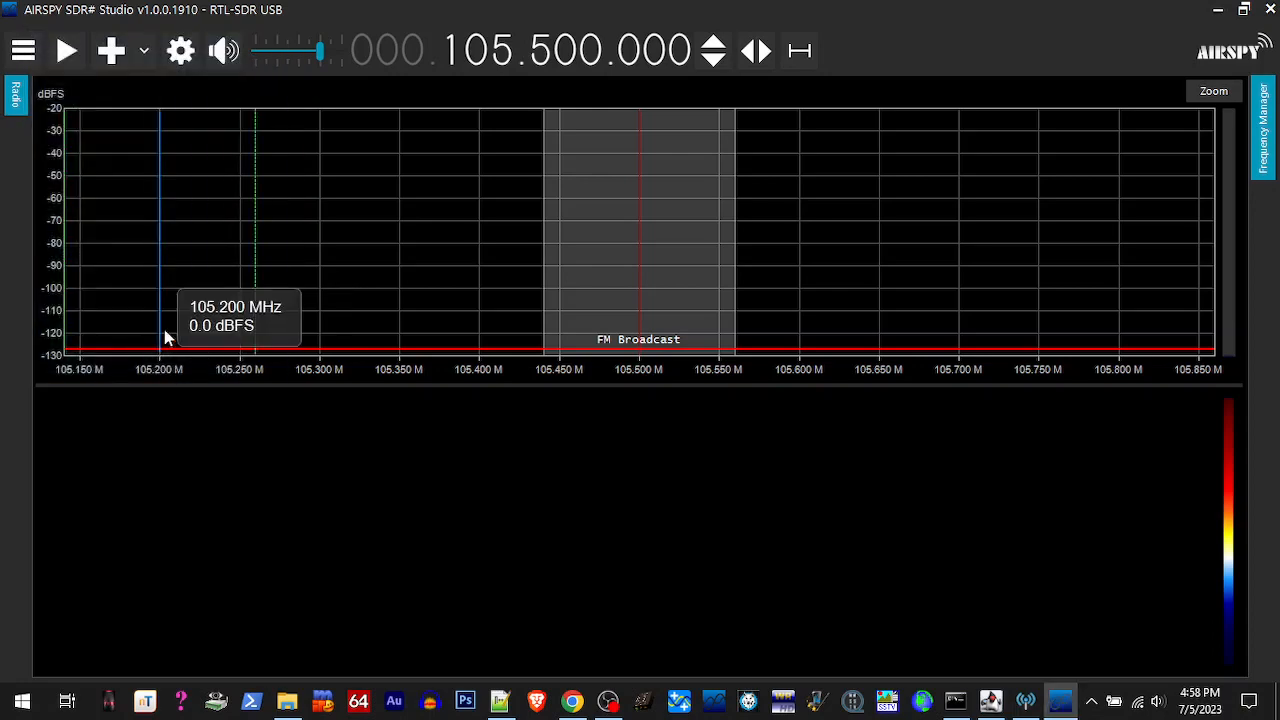
# Start reception with the audio muted and tune the receiver to 137.100.000 MHz
pyautogui.click(66, 52)
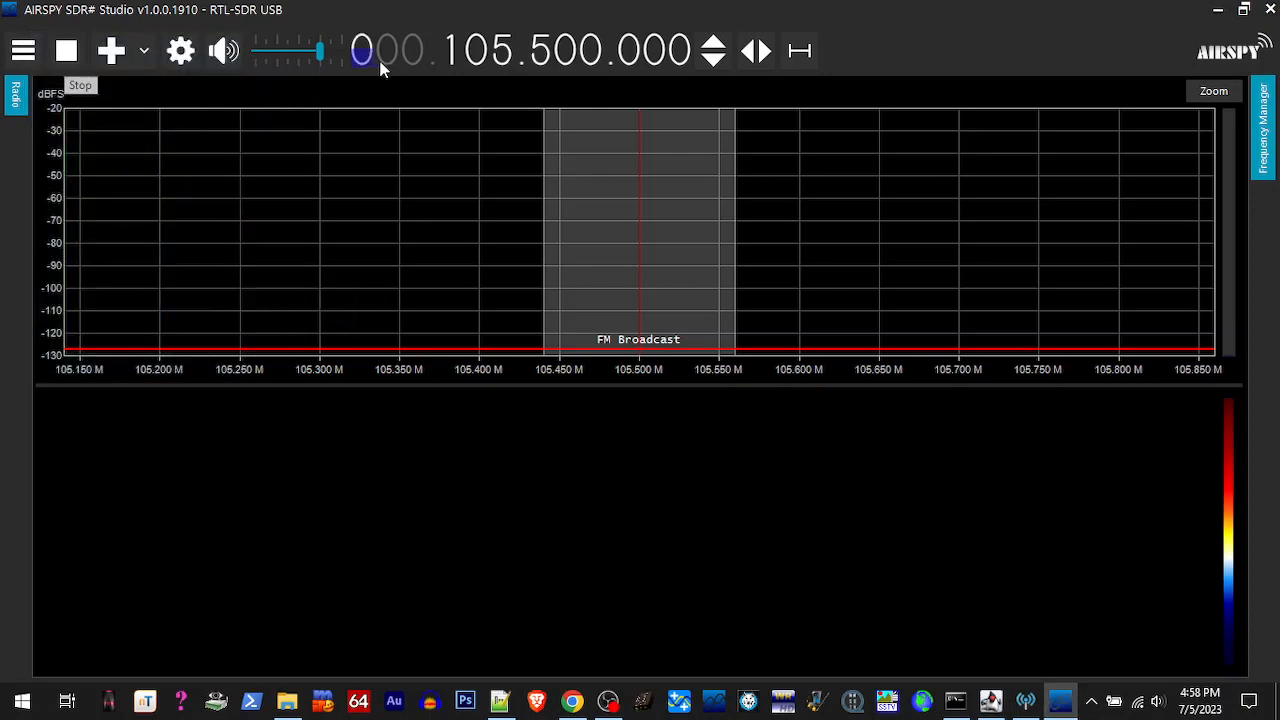
pyautogui.click(222, 50)
pyautogui.scroll(2, 478, 52)
pyautogui.scroll(1, 479, 58)
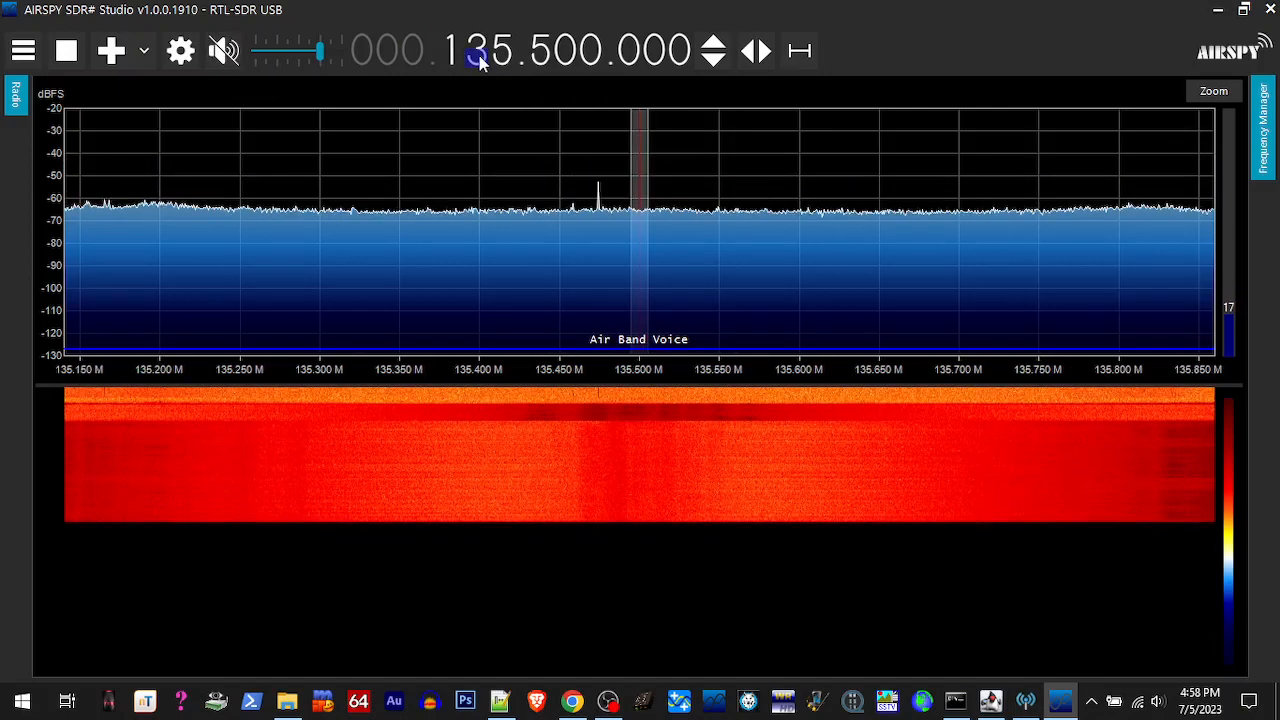
pyautogui.scroll(2, 500, 58)
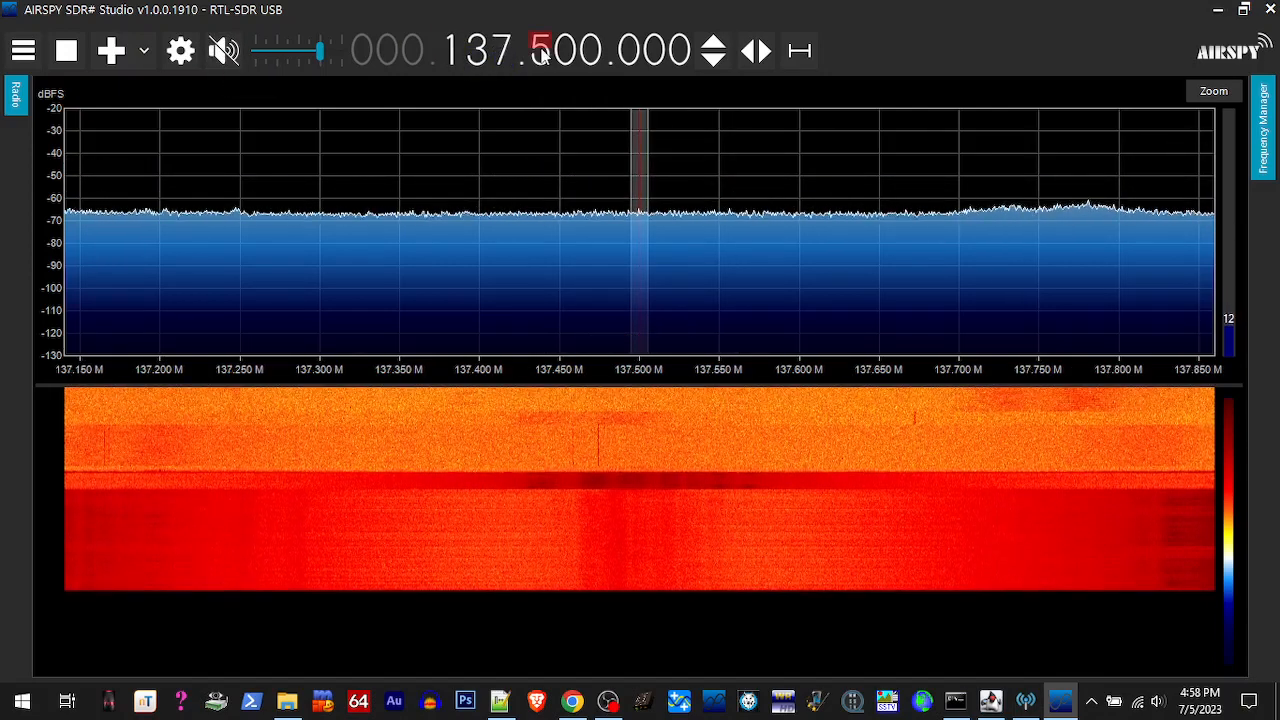
pyautogui.scroll(-4, 505, 55)
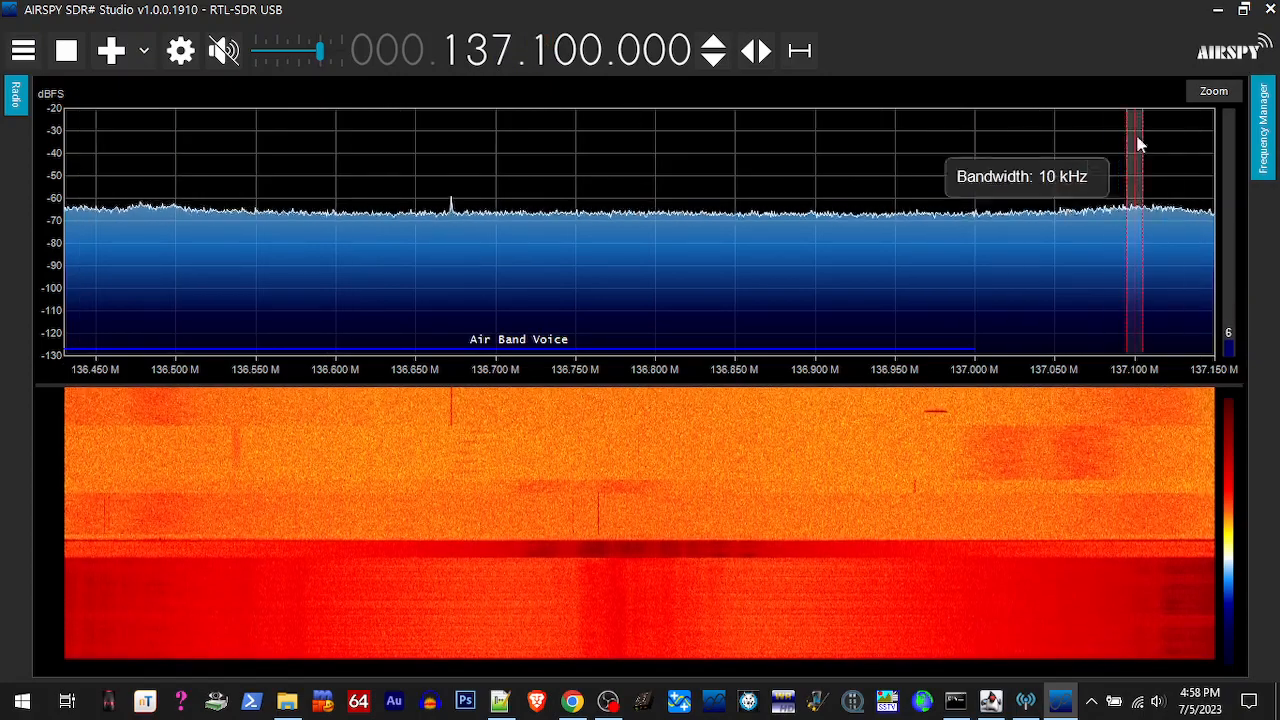
# Center the spectrum on the tuned frequency and lower the waterfall contrast until the background noise turns blue
pyautogui.click(1211, 92)
pyautogui.click(1208, 96)
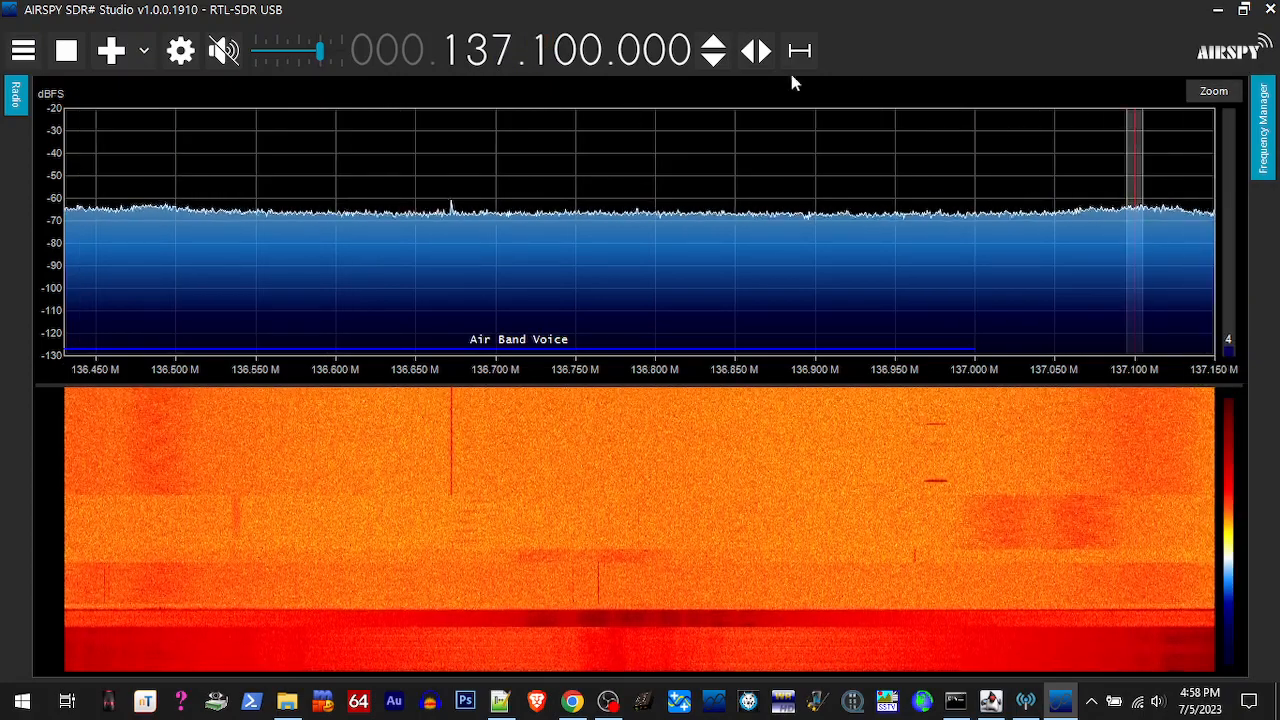
pyautogui.click(757, 51)
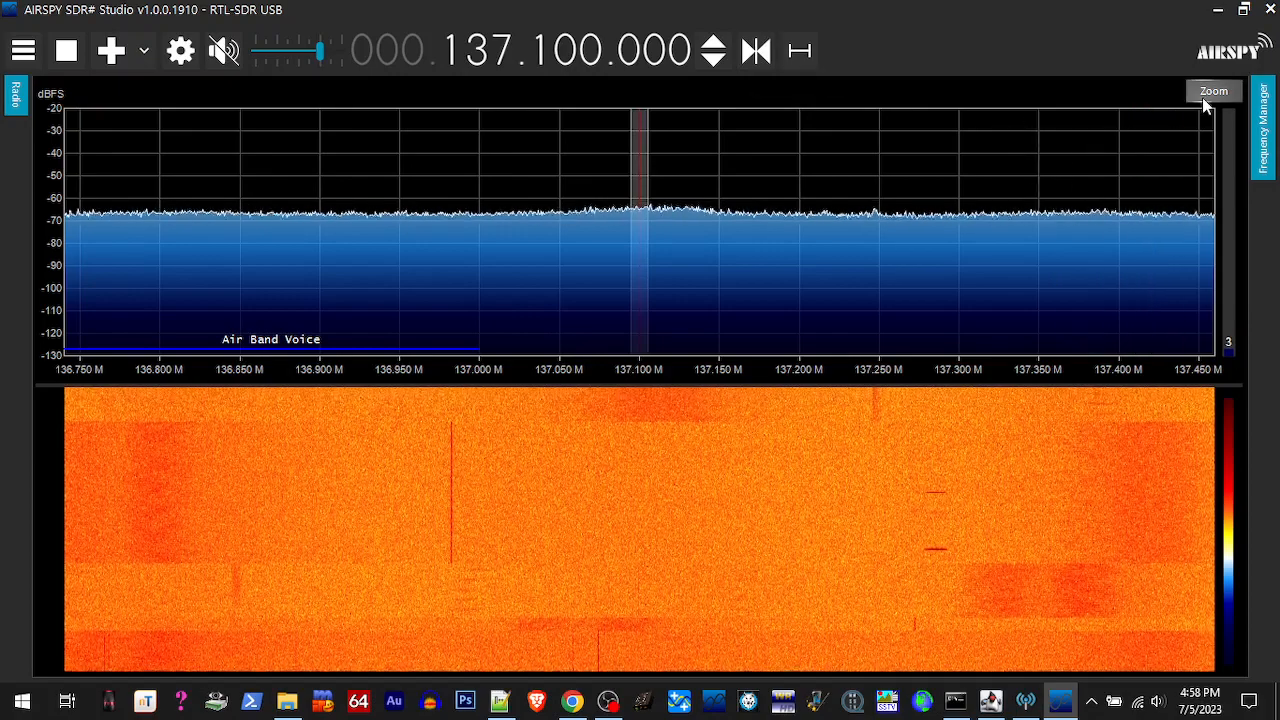
pyautogui.click(1211, 93)
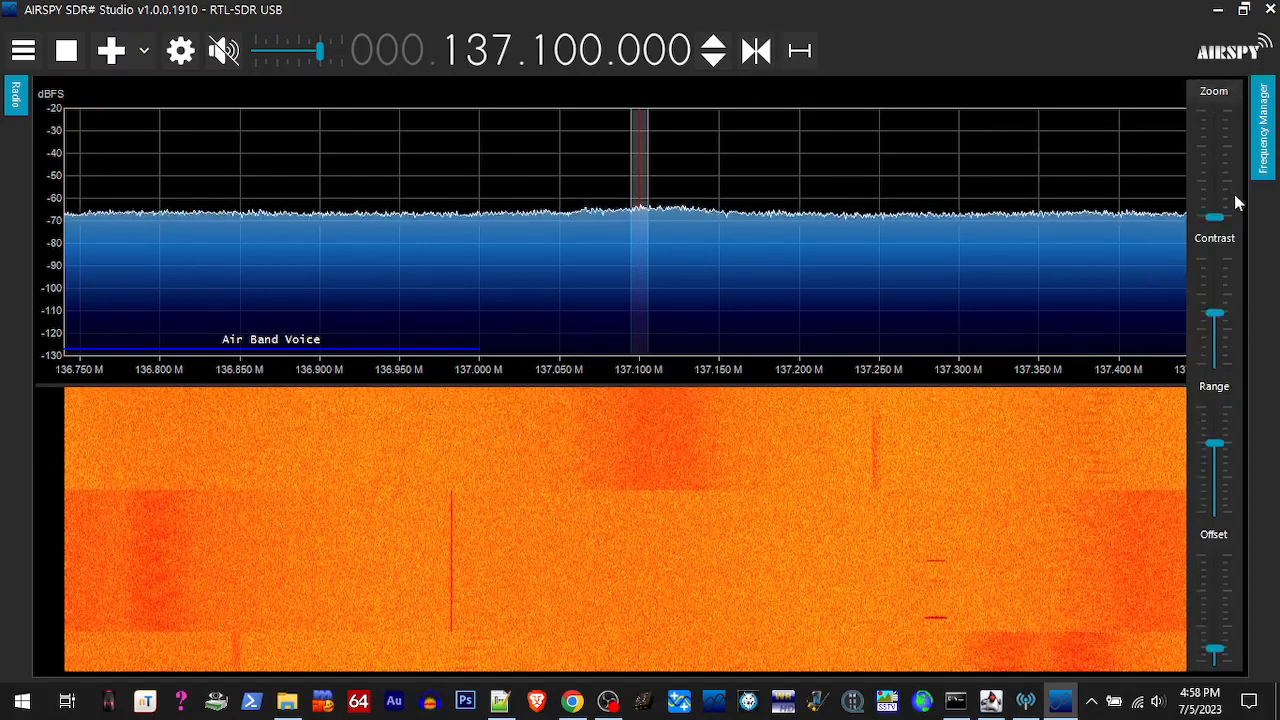
pyautogui.moveTo(1214, 314); pyautogui.dragTo(1218, 350)
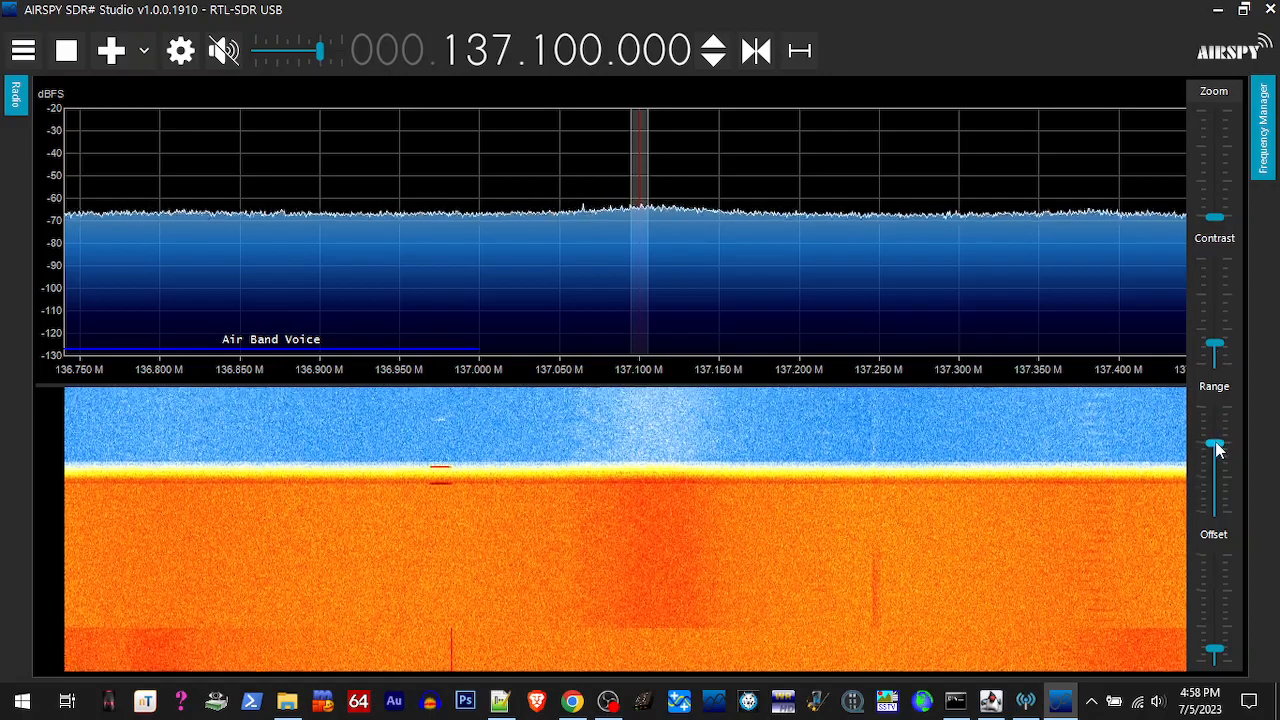
# Reduce the spectrum range and adjust the offset so the display spans -30 to -80 dBFS
pyautogui.moveTo(1217, 443); pyautogui.dragTo(1218, 492)
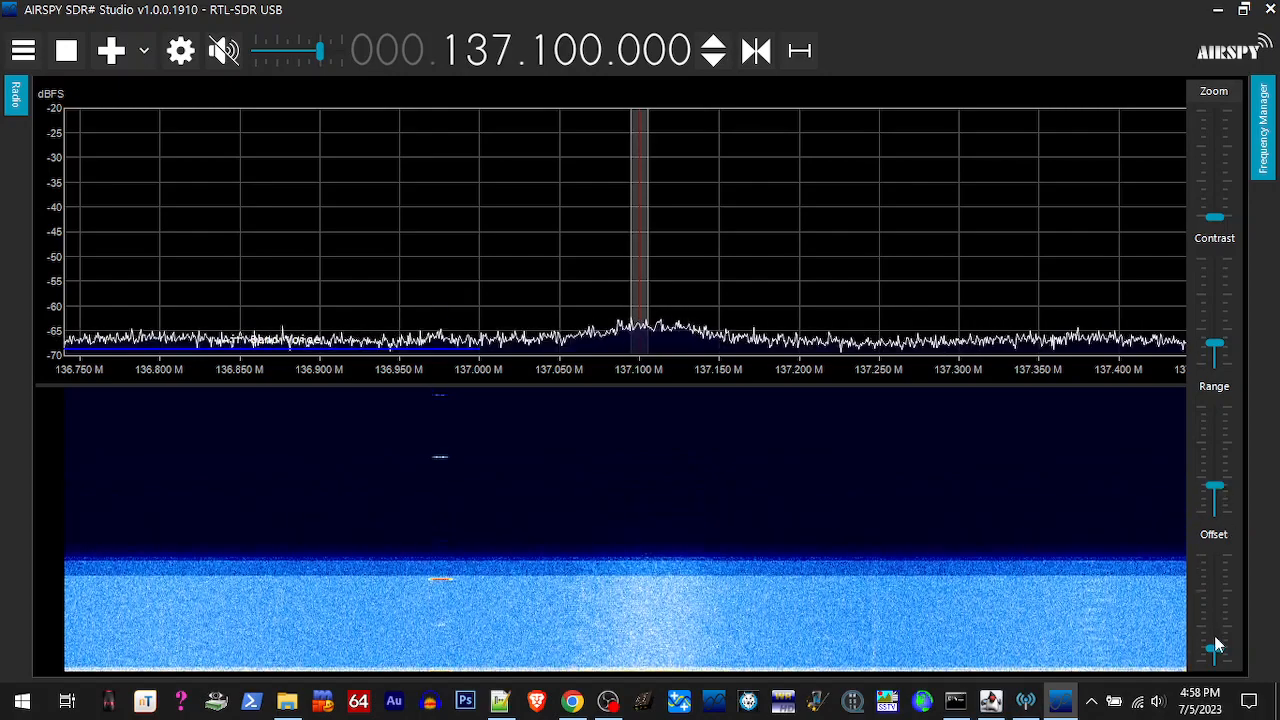
pyautogui.scroll(1, 1217, 651)
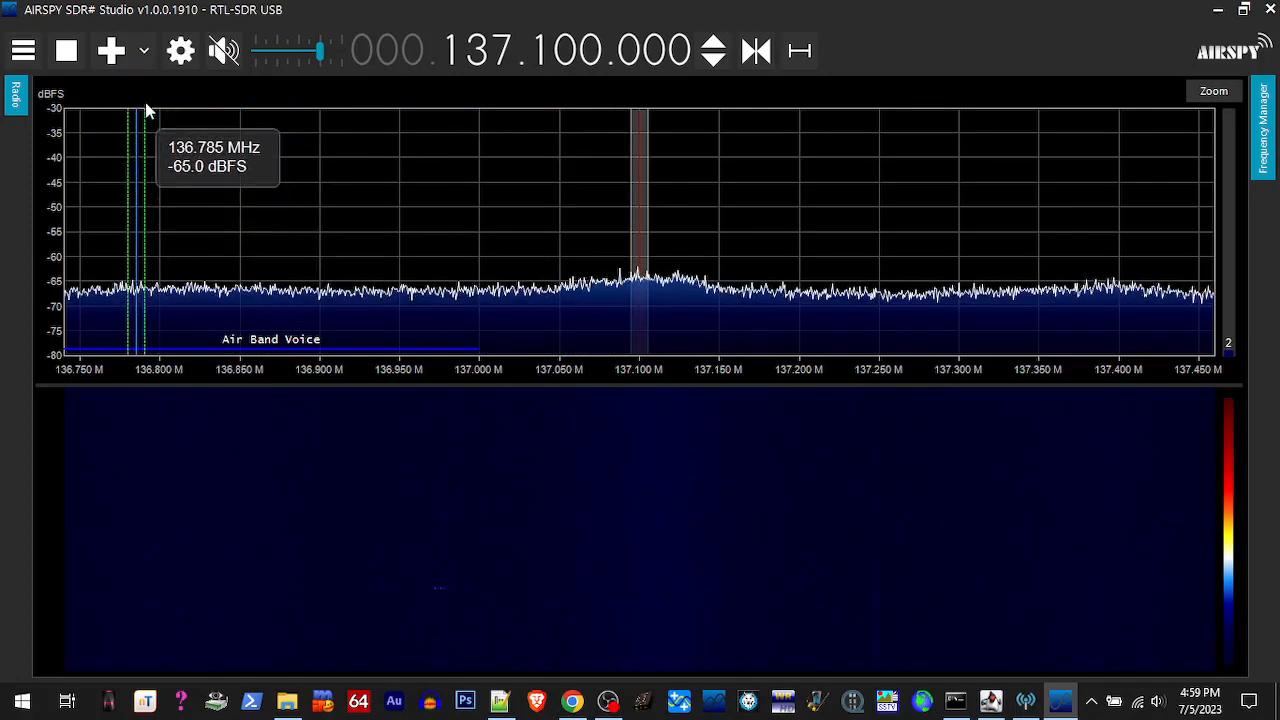
# Review the RTL-SDR Controller settings, close them, and stop reception
pyautogui.click(180, 51)
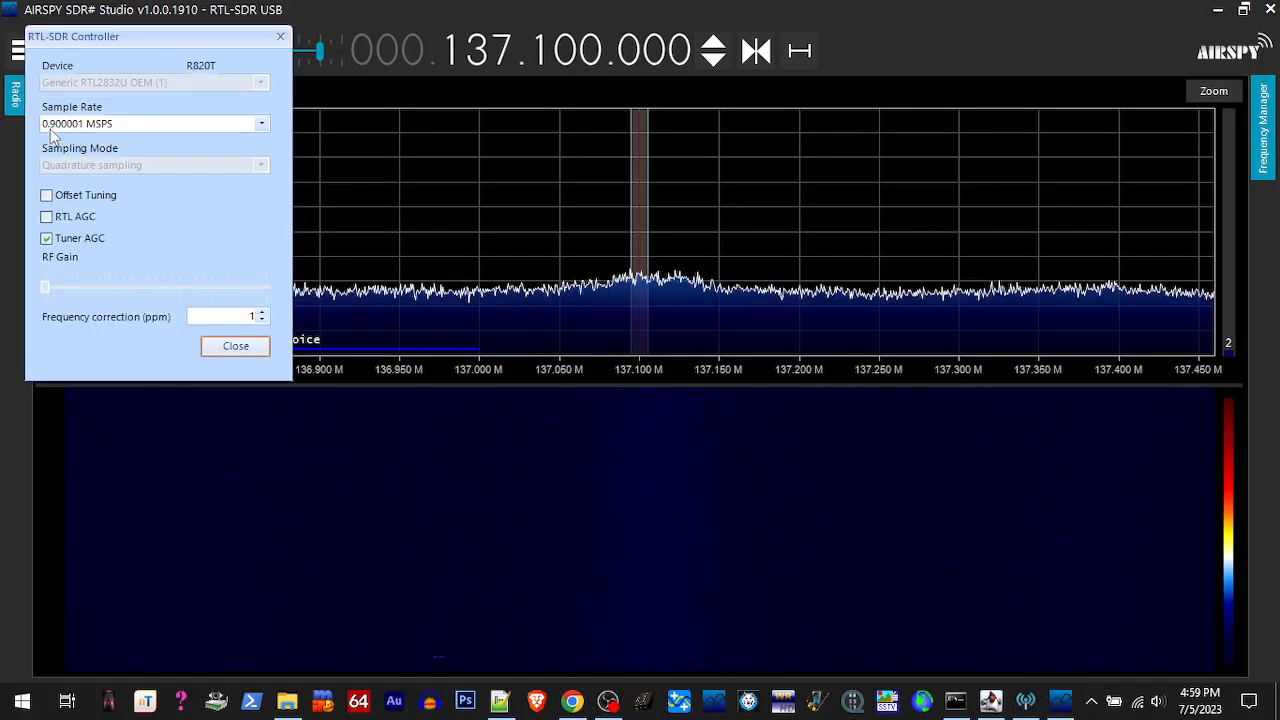
pyautogui.click(211, 347)
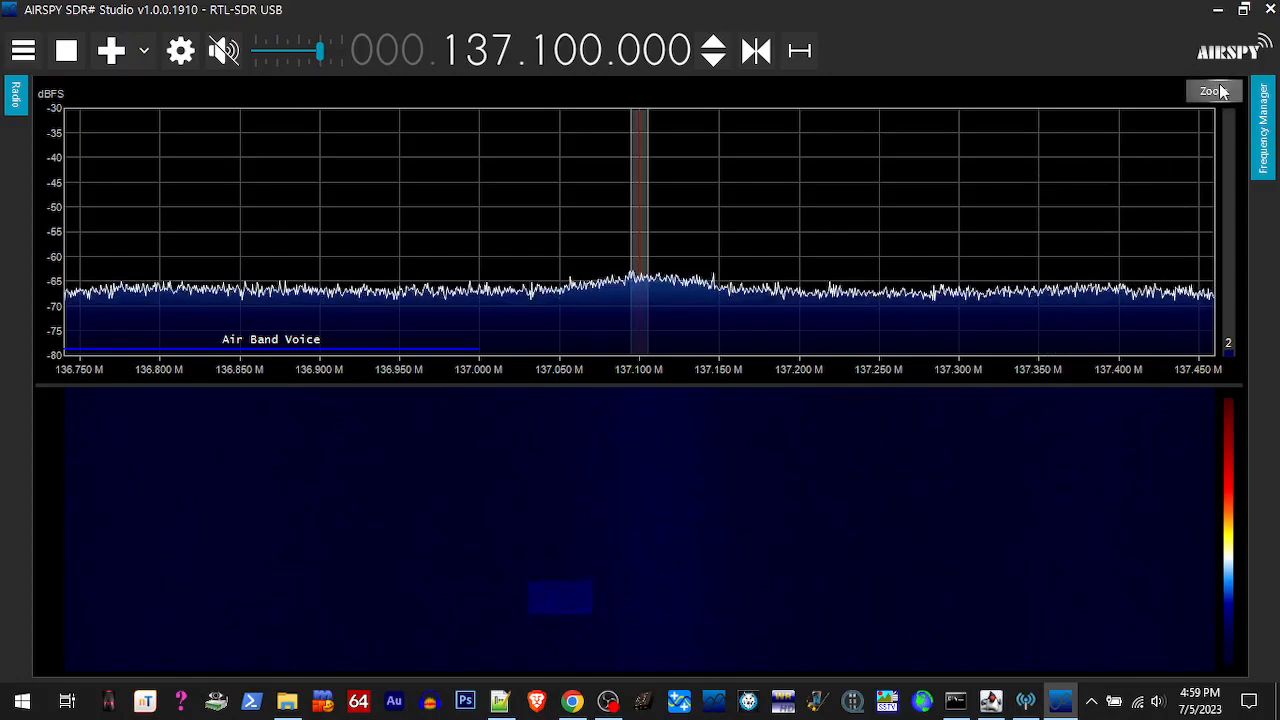
pyautogui.click(67, 56)
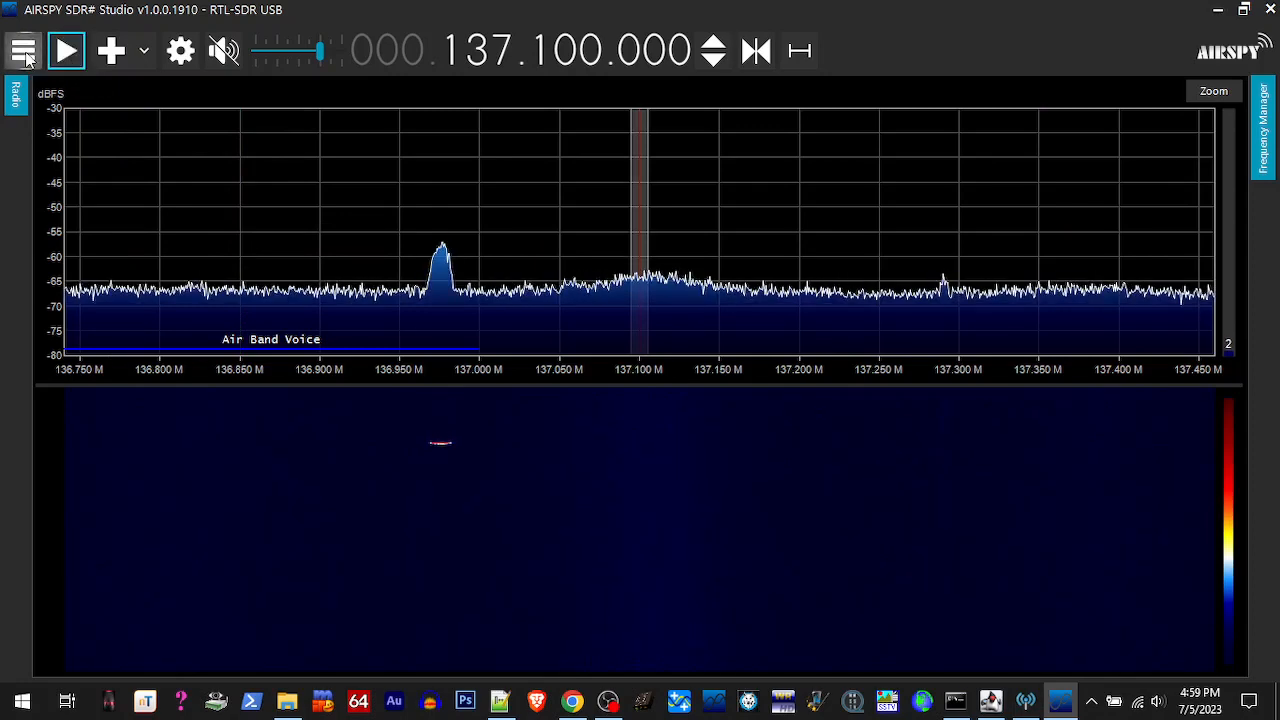
# Show the Meteor Demodulator plugin and widen its panel until all of its controls fit
pyautogui.click(24, 54)
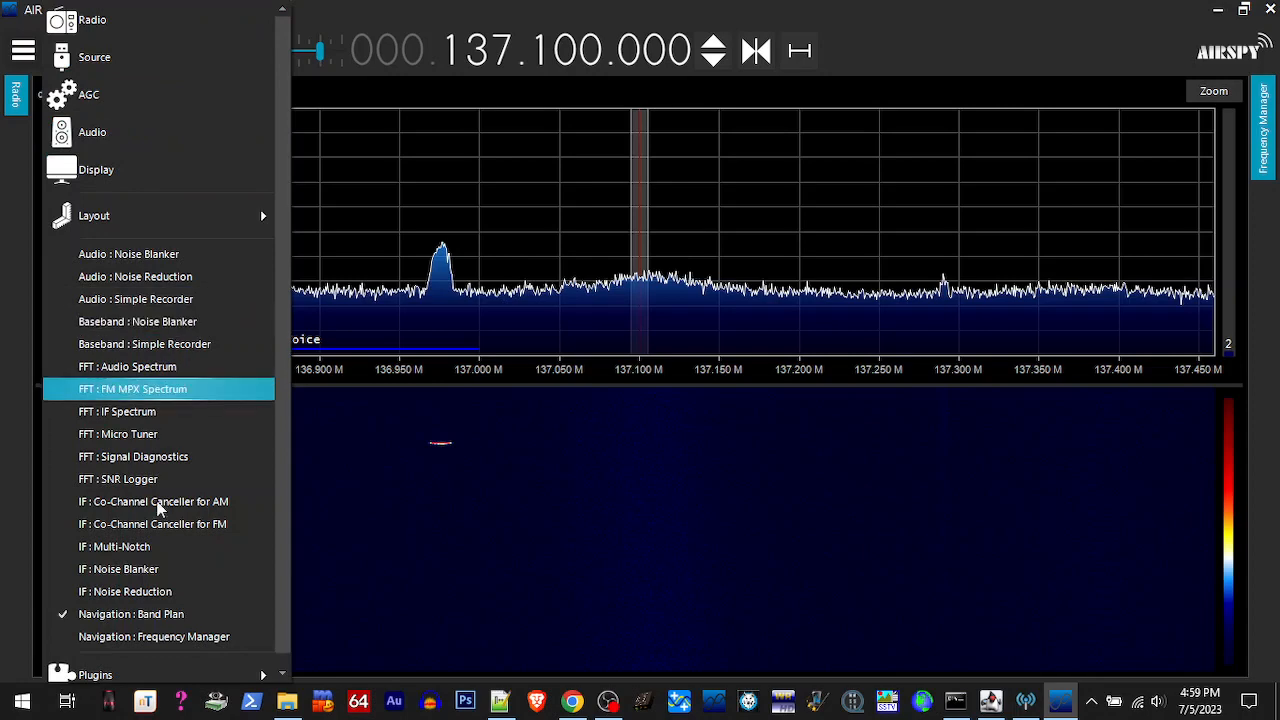
pyautogui.moveTo(213, 673)
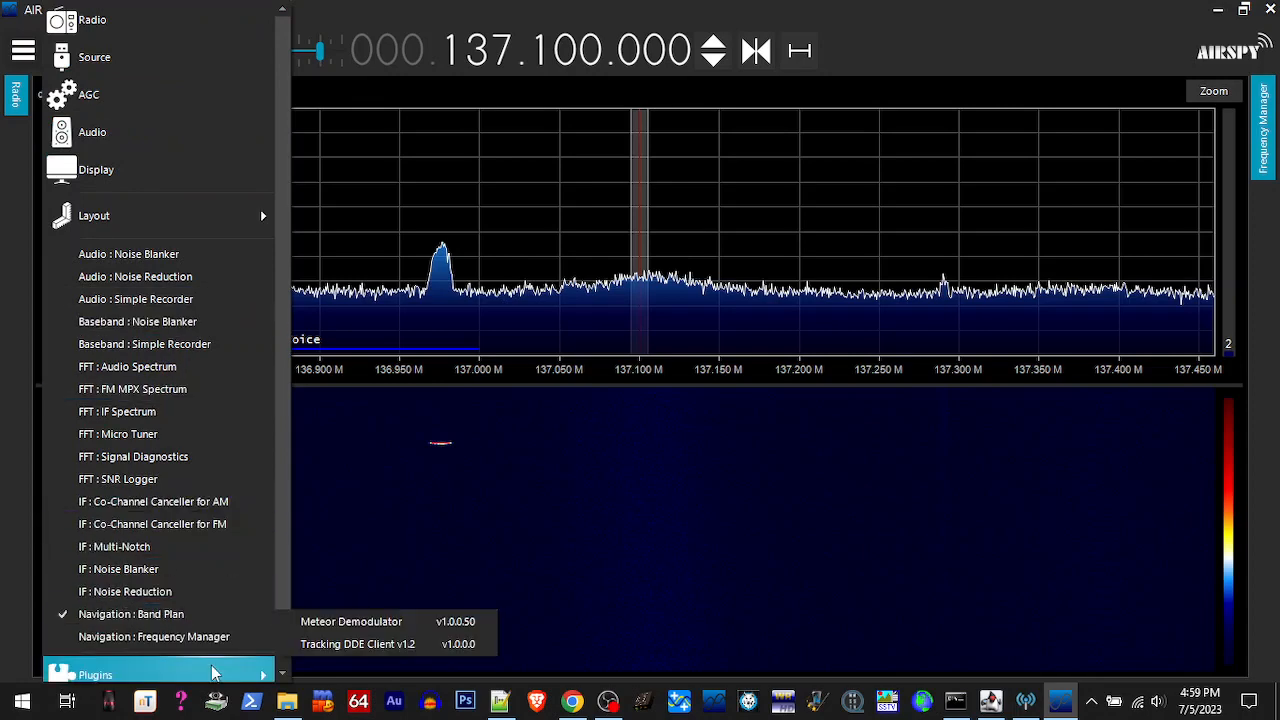
pyautogui.click(354, 622)
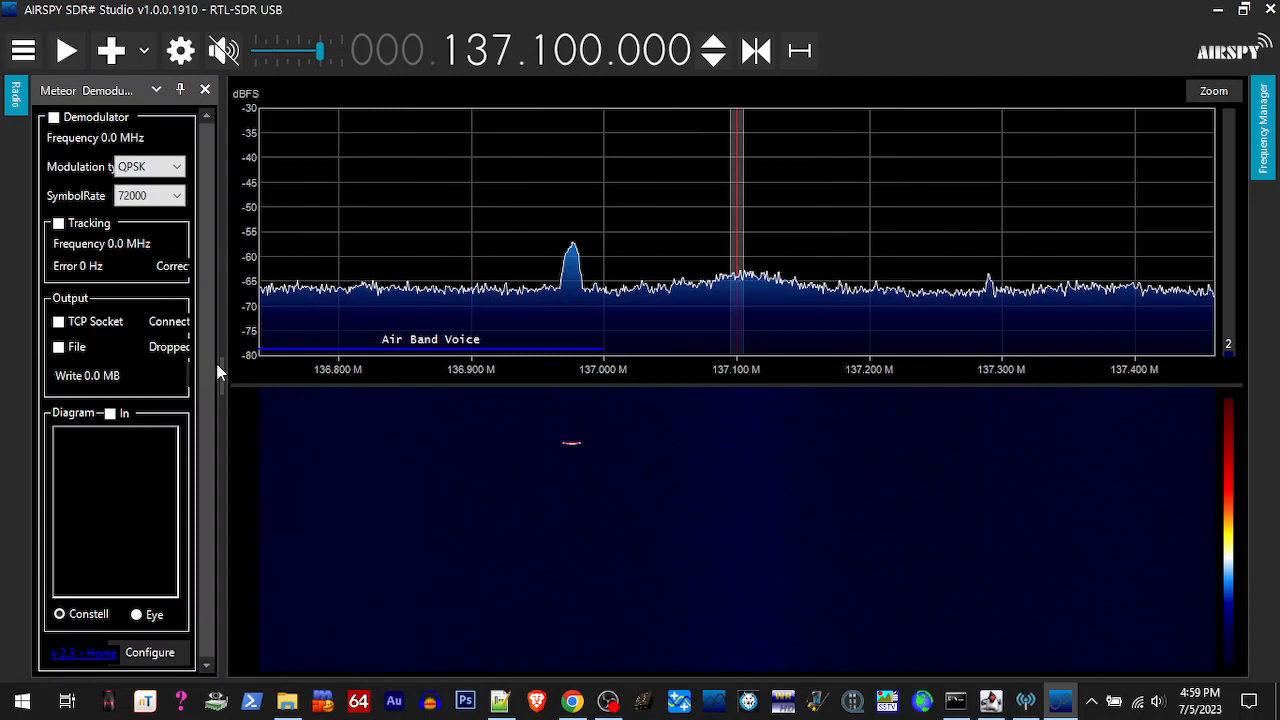
pyautogui.moveTo(225, 367); pyautogui.dragTo(283, 374)
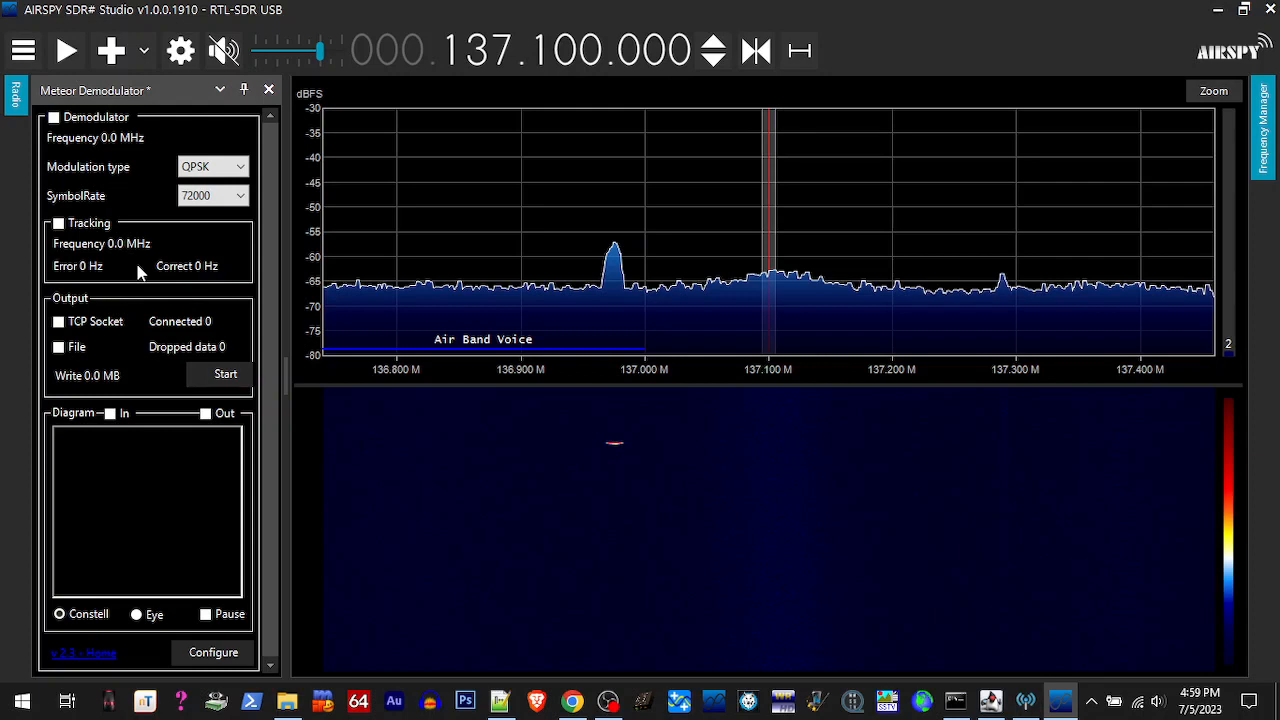
# Set the Meteor Demodulator's modulation type to OQPSK and its symbol rate to Auto
pyautogui.click(240, 167)
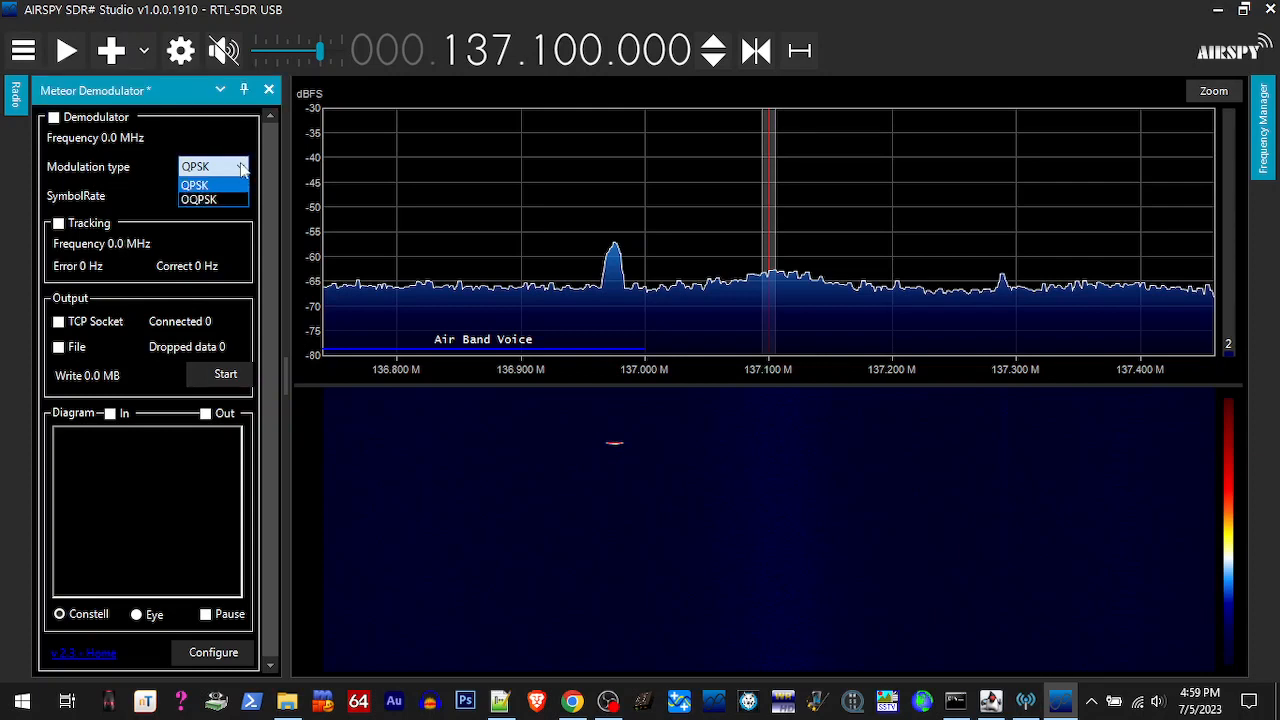
pyautogui.click(199, 199)
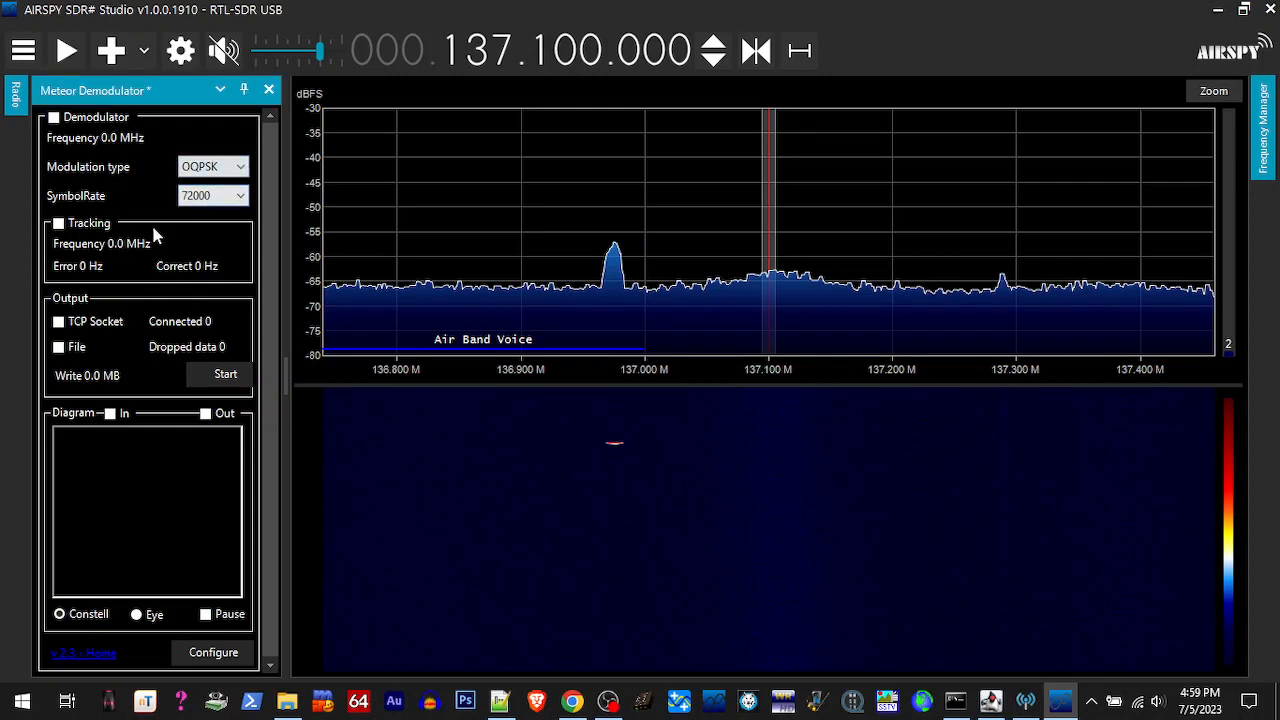
pyautogui.click(242, 200)
pyautogui.click(225, 214)
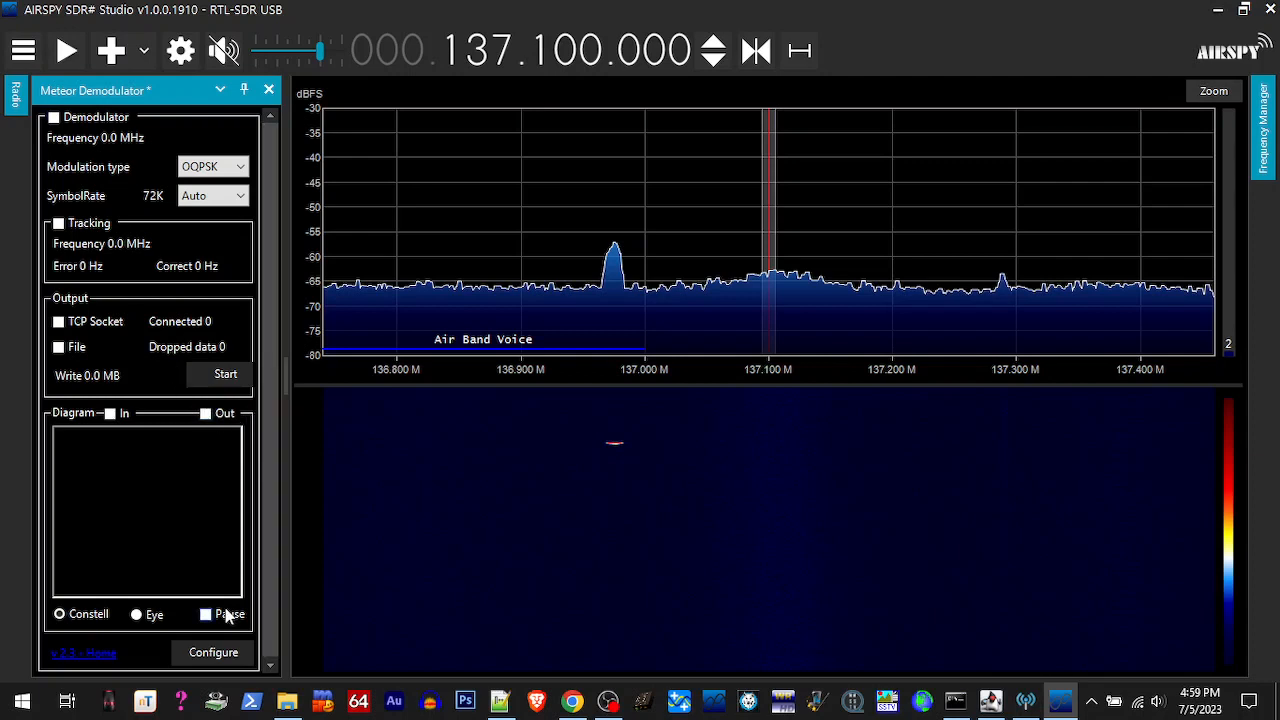
# Configure the Meteor Demodulator's recorder to save into C:\MeteorGIS\S_file and confirm the QPSK configuration
pyautogui.click(211, 656)
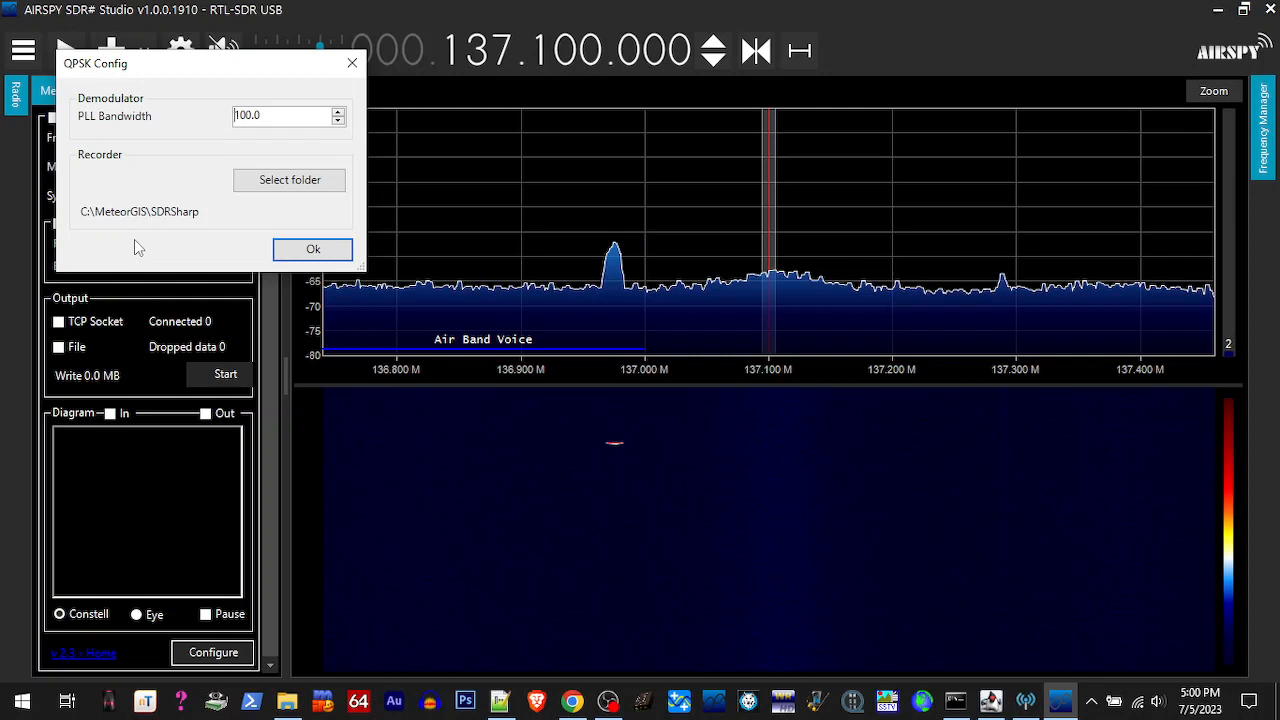
pyautogui.click(258, 179)
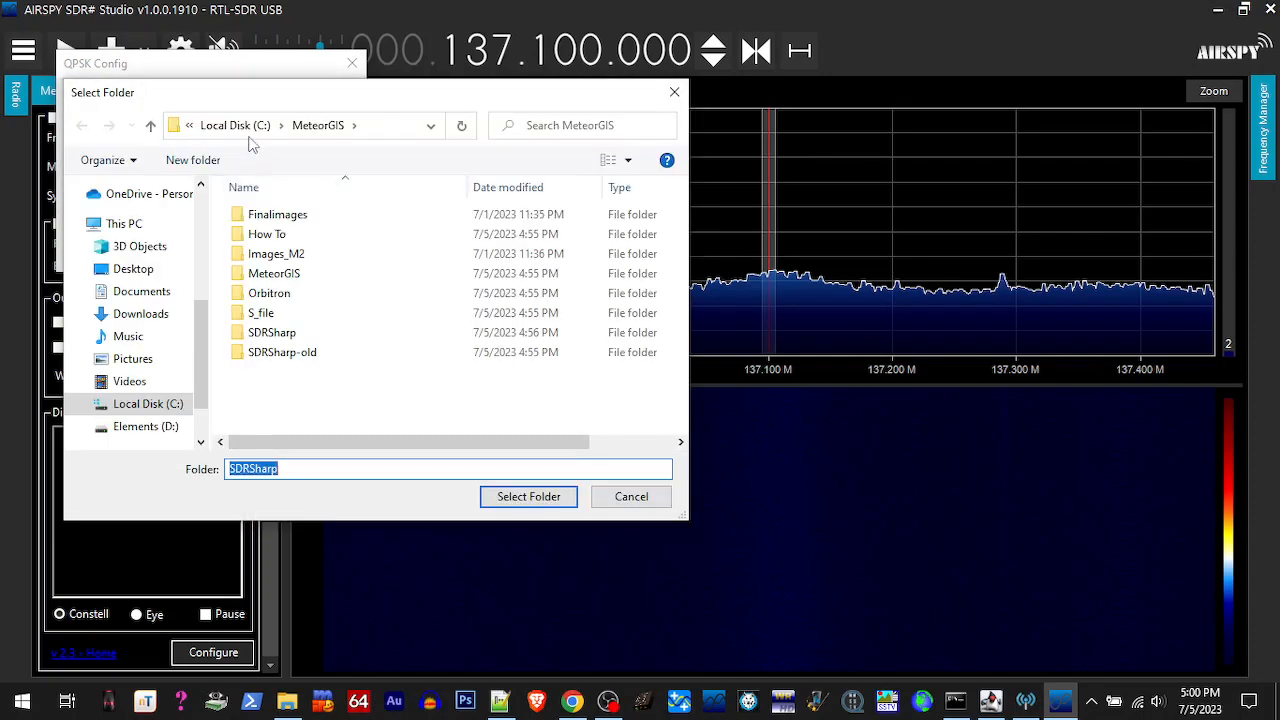
pyautogui.click(235, 125)
pyautogui.scroll(-3, 296, 340)
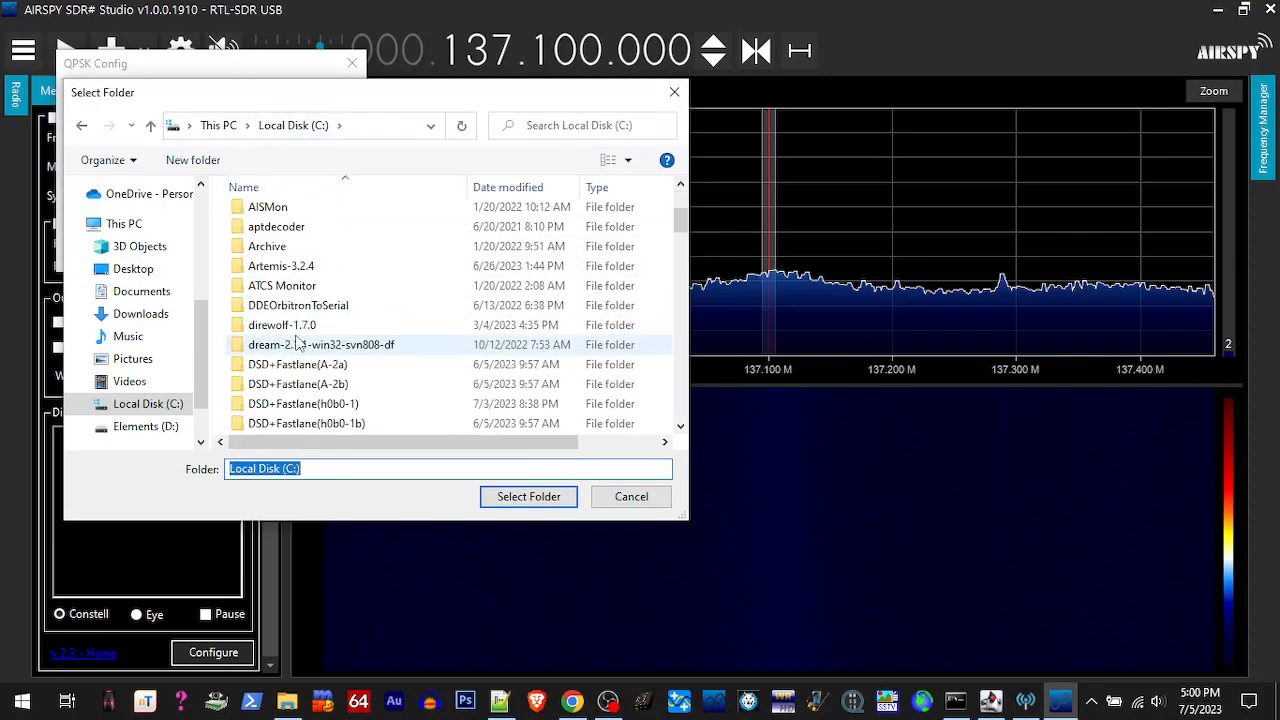
pyautogui.scroll(-12, 296, 342)
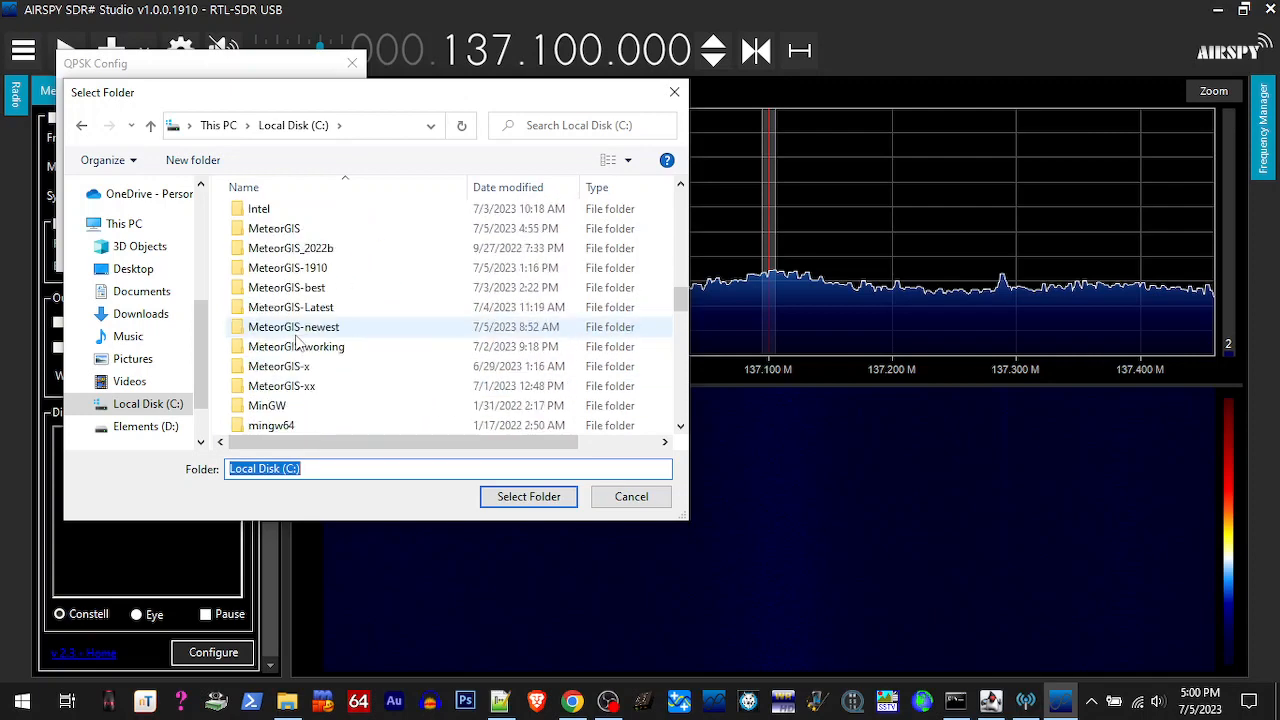
pyautogui.doubleClick(274, 230)
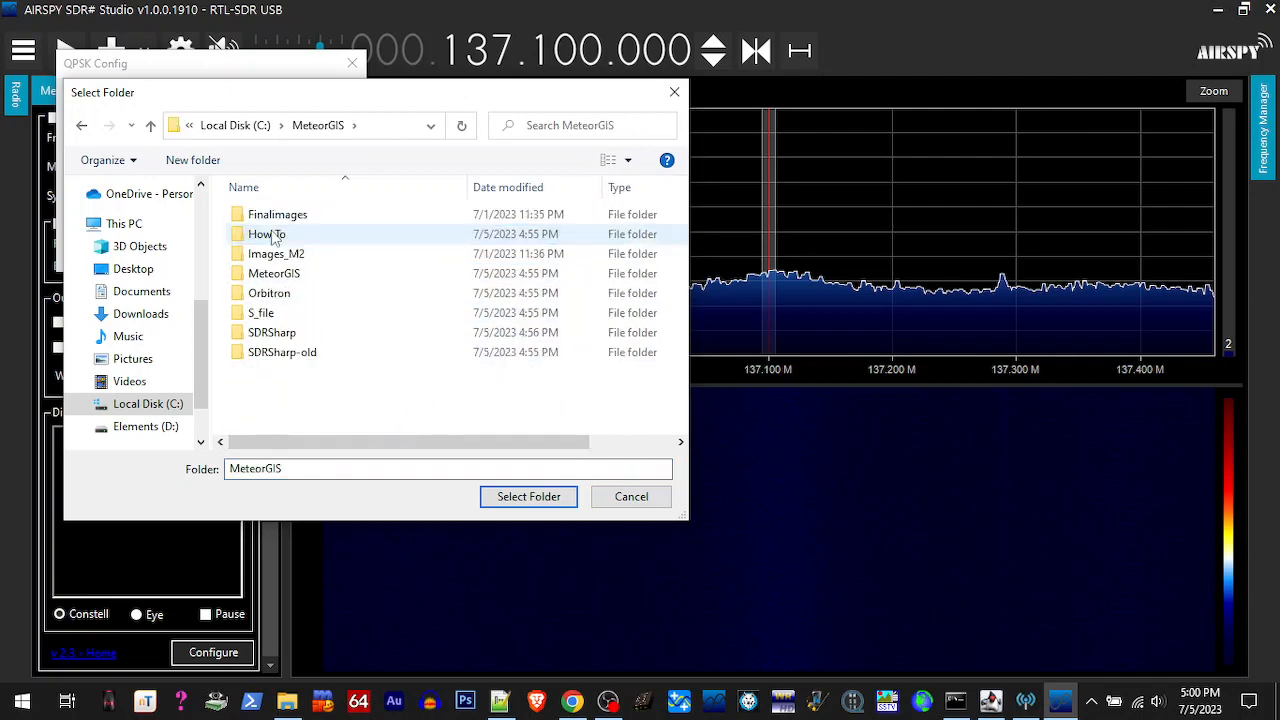
pyautogui.click(258, 314)
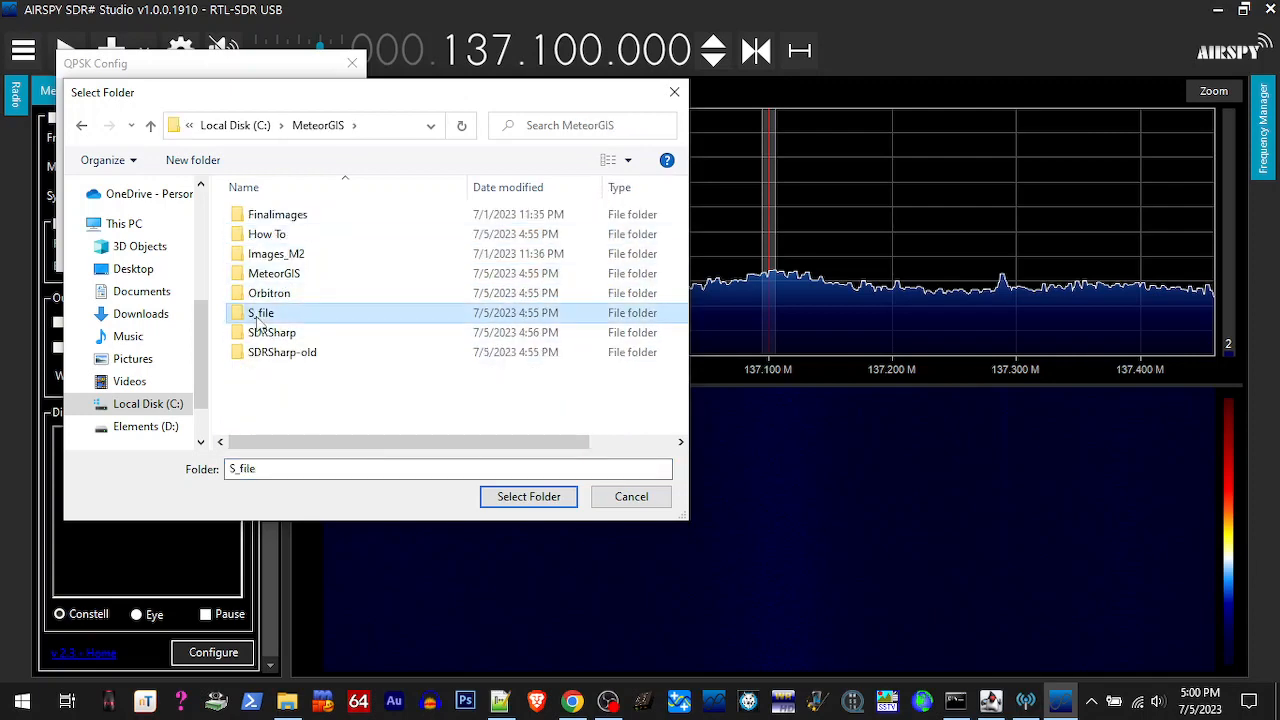
pyautogui.click(492, 503)
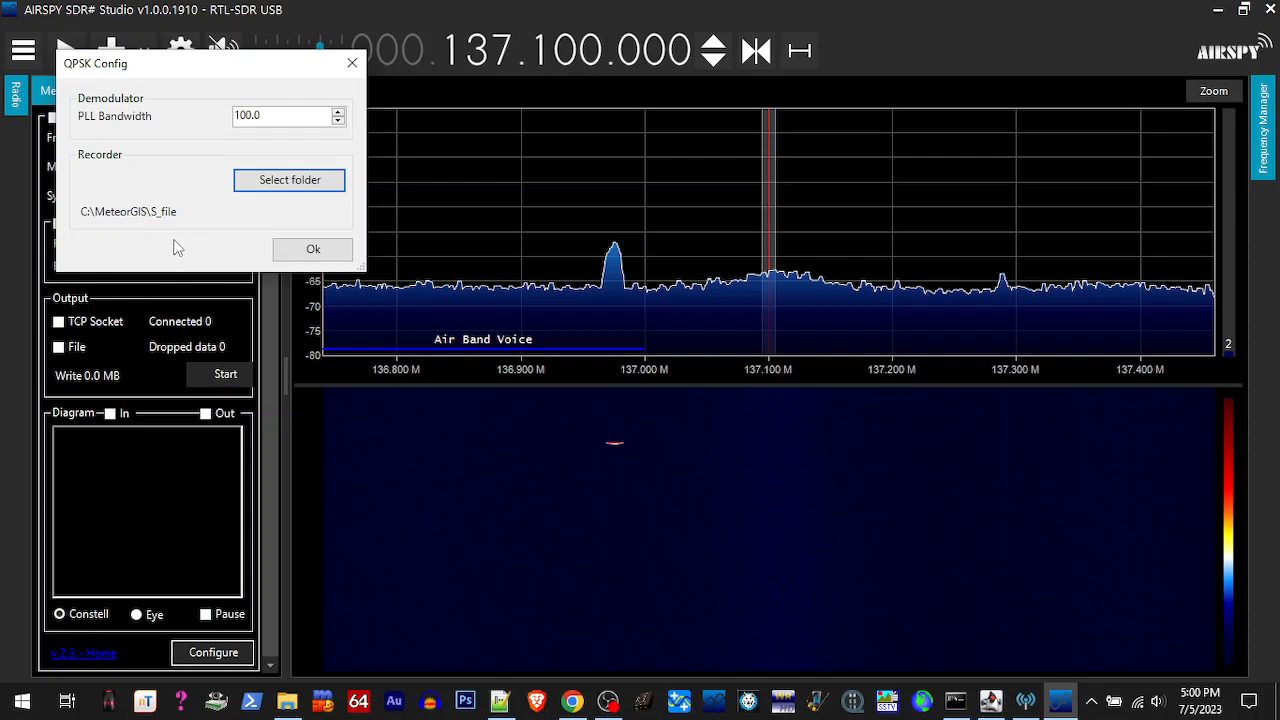
pyautogui.click(284, 254)
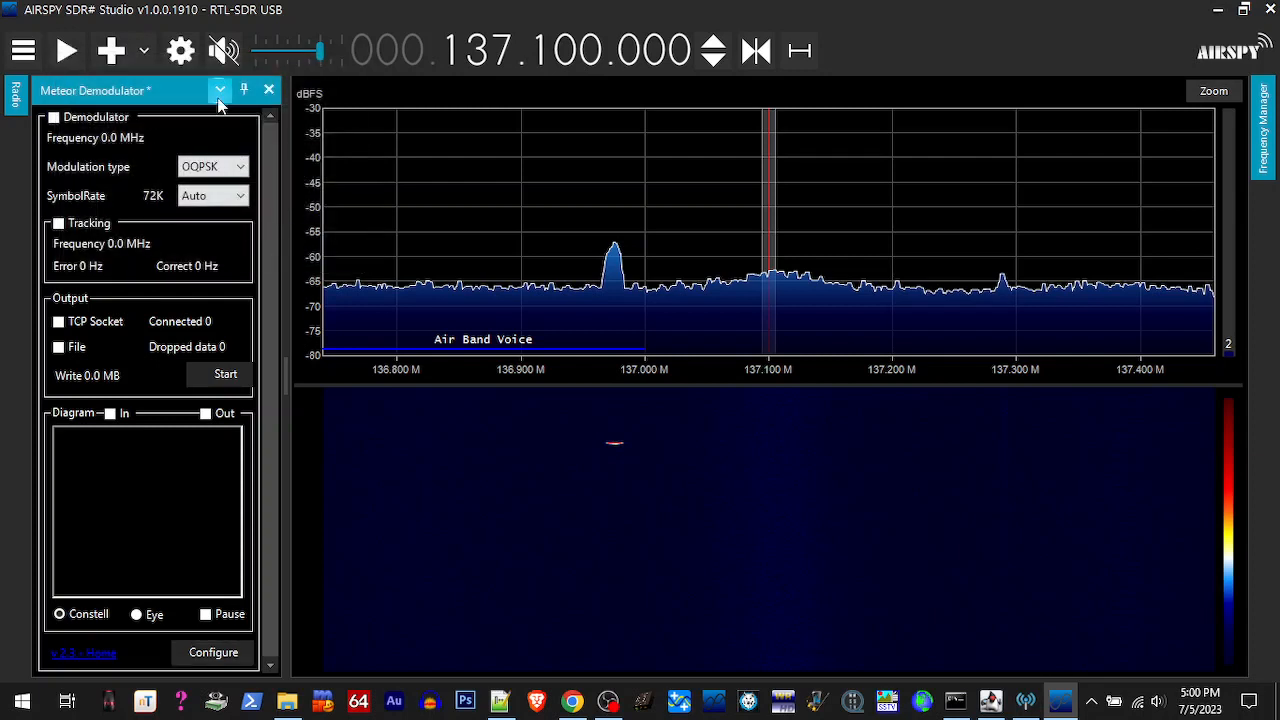
# Show the Tracking DDE Client plugin alongside the Meteor Demodulator
pyautogui.click(220, 90)
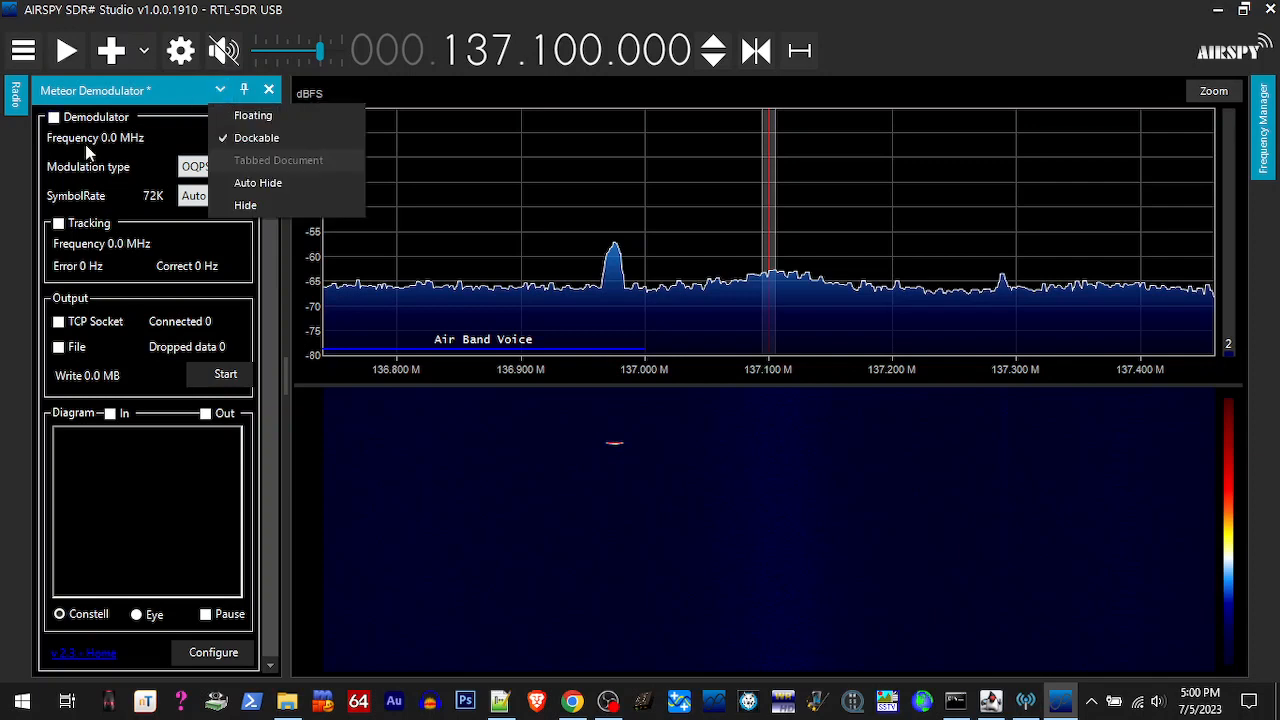
pyautogui.click(14, 158)
pyautogui.click(21, 52)
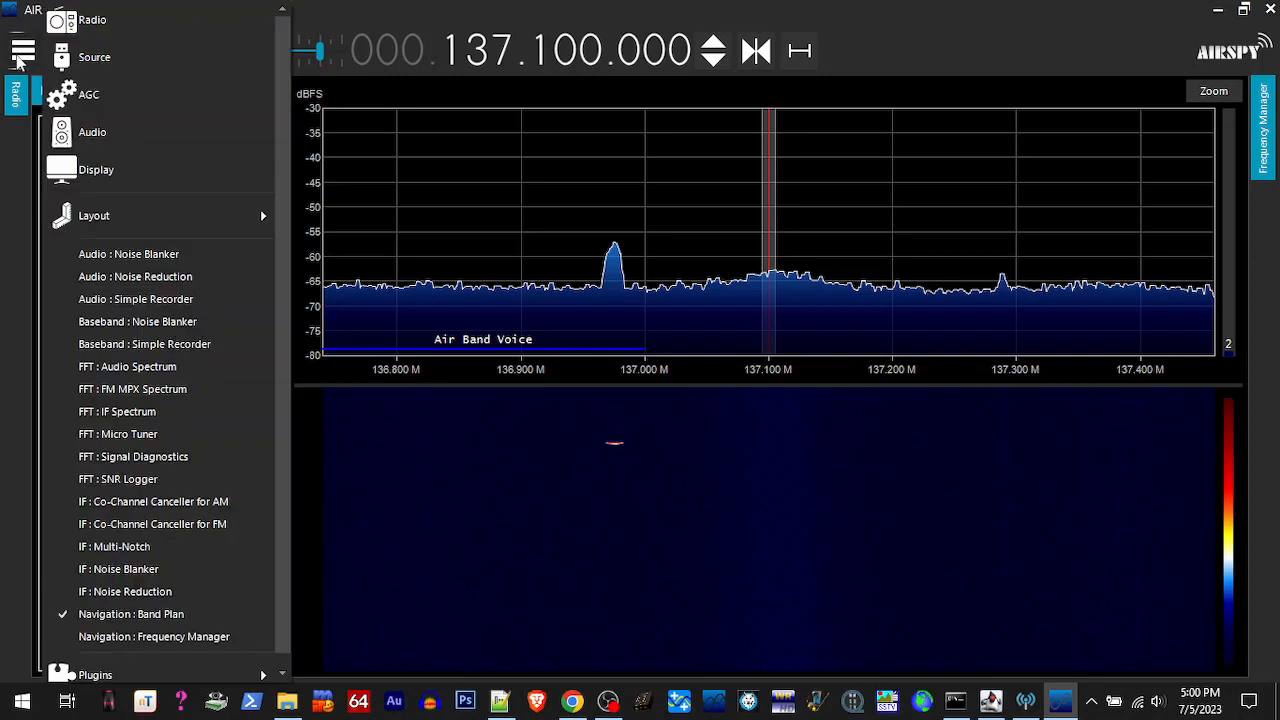
pyautogui.moveTo(210, 676)
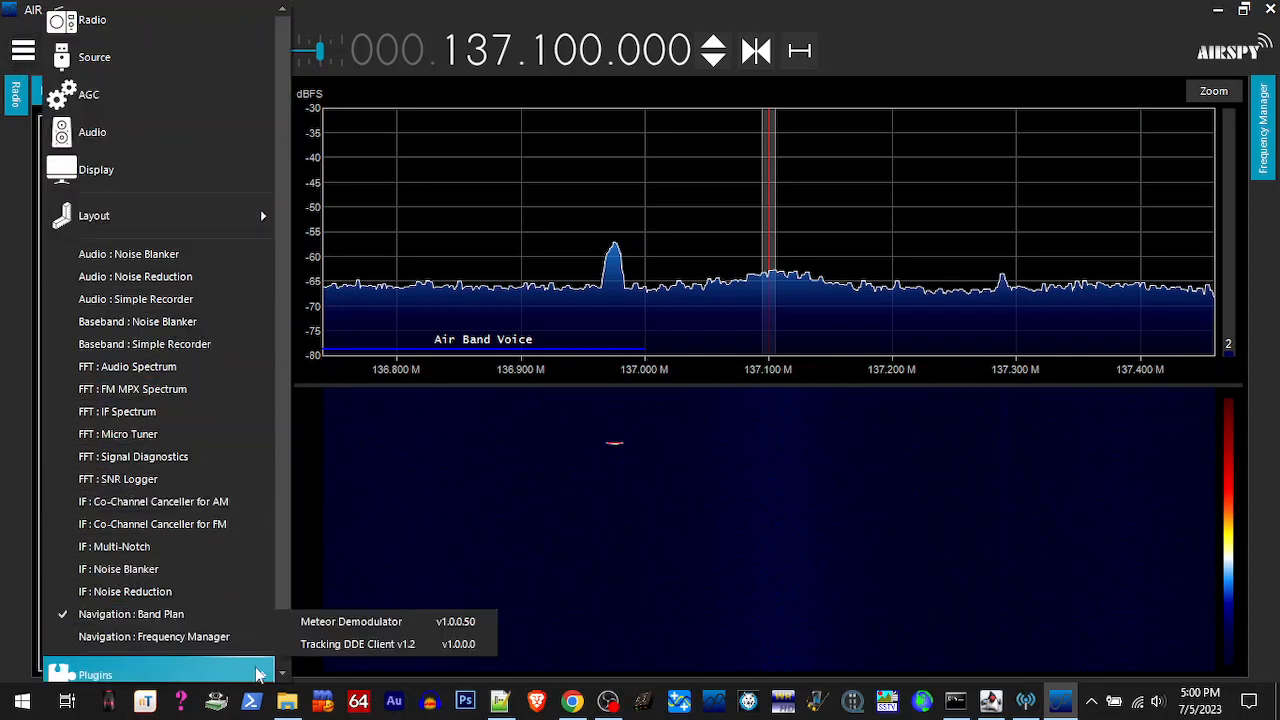
pyautogui.click(330, 645)
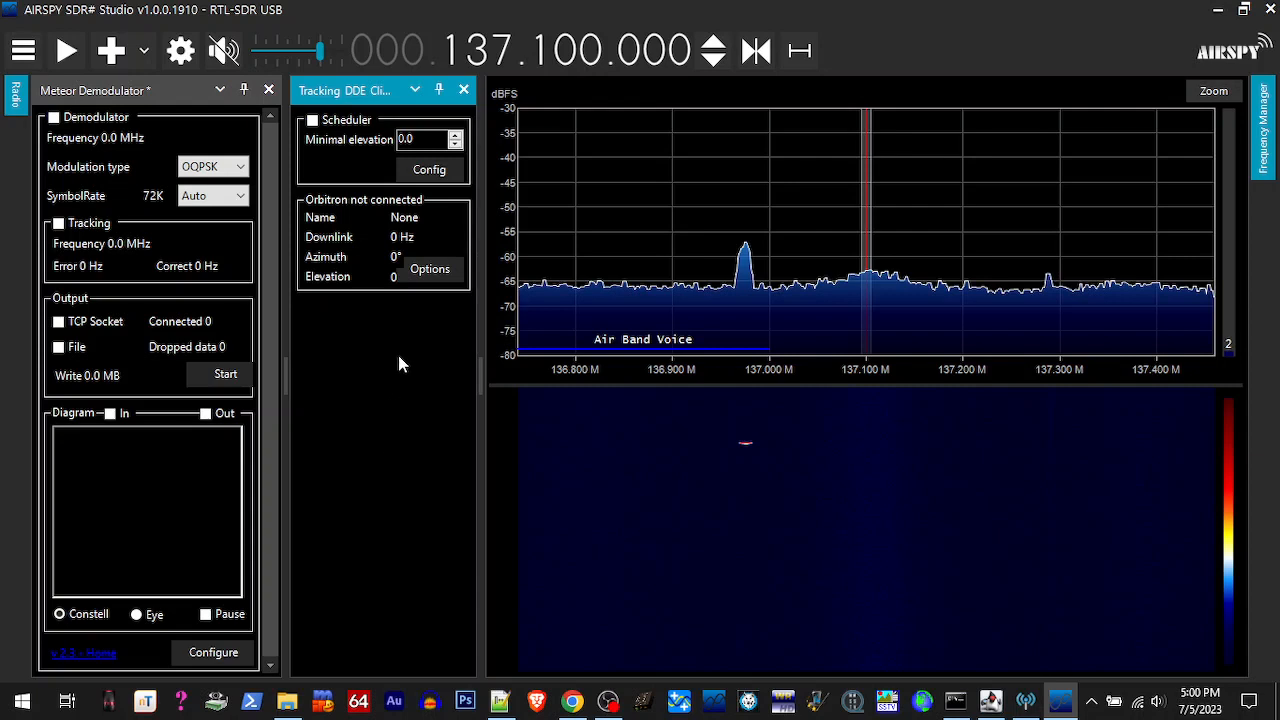
# Check the Tracking DDE Client's DDE options for Orbitron, and add a new satellite entry in its scheduler
pyautogui.click(432, 272)
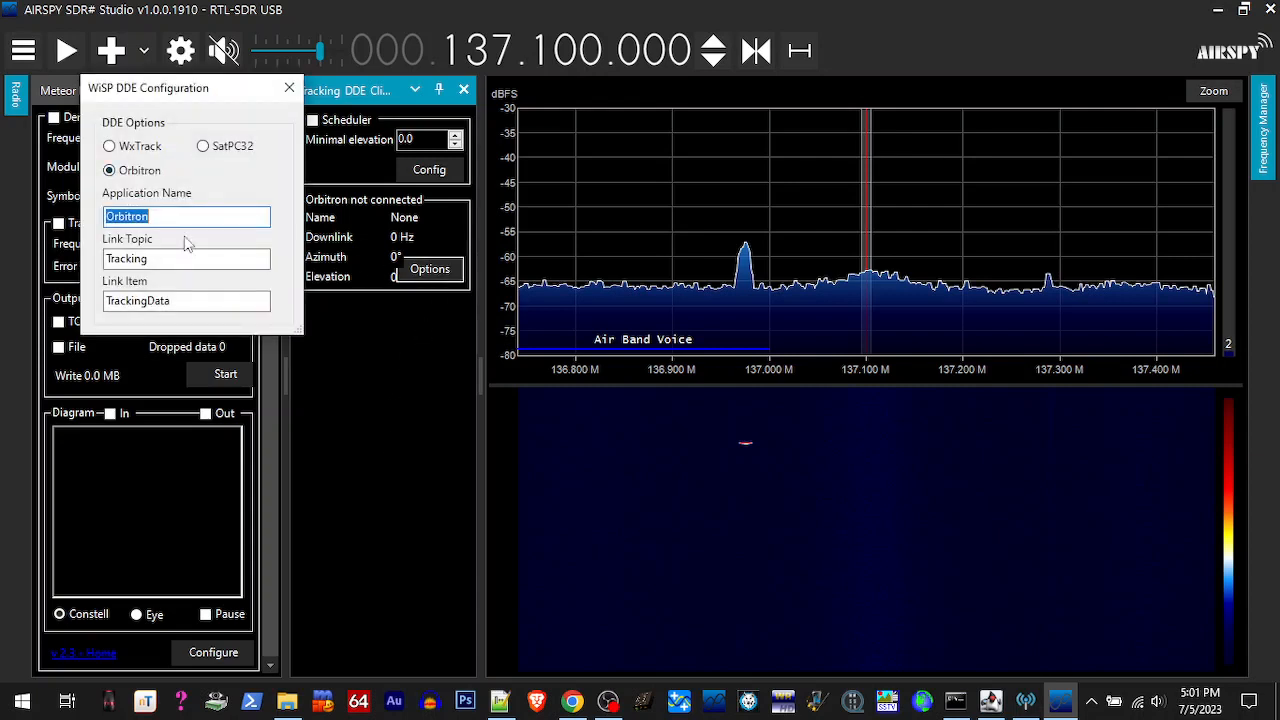
pyautogui.click(289, 92)
pyautogui.click(423, 170)
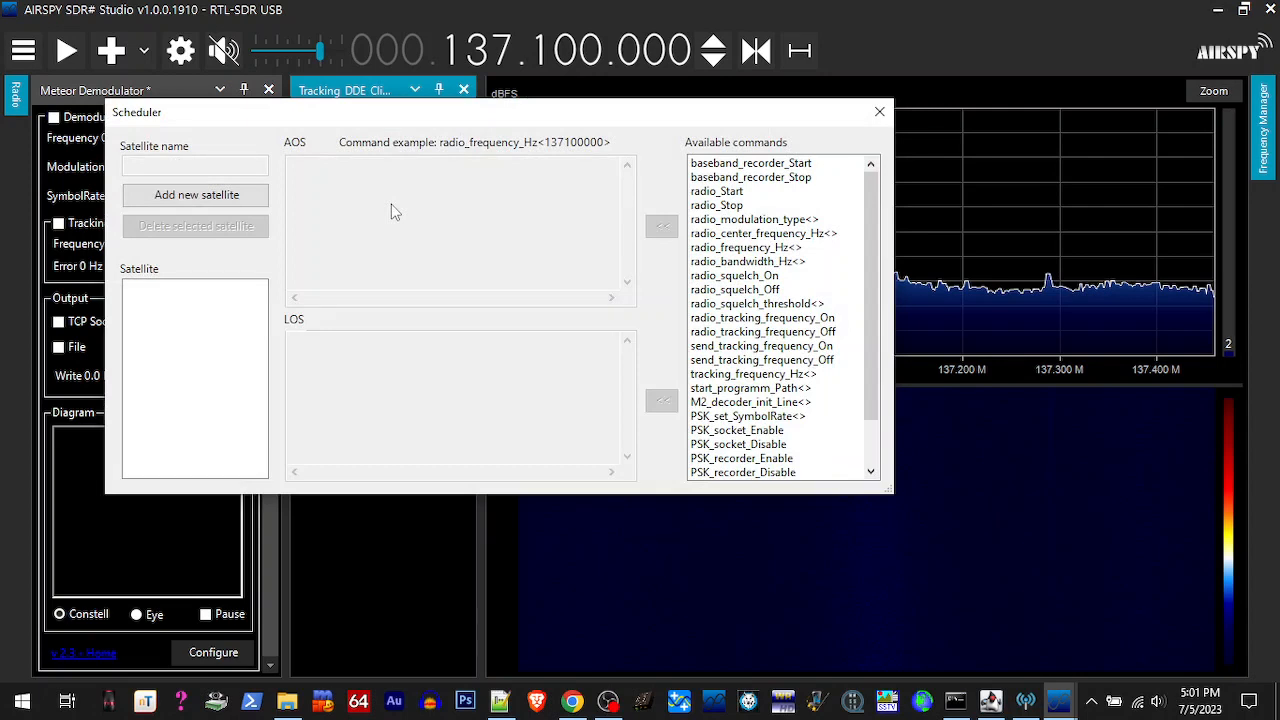
pyautogui.click(235, 200)
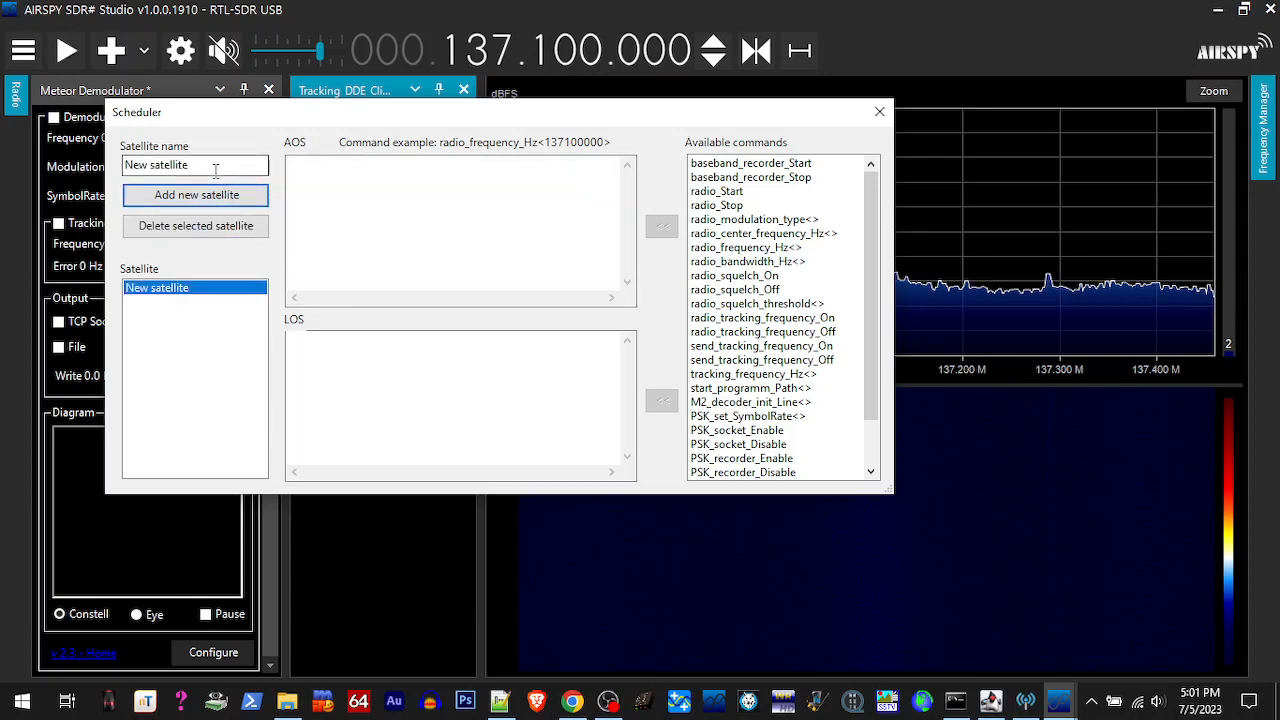
# Switch to Chrome and open celestrak.com in a new tab
pyautogui.click(572, 701)
pyautogui.click(1048, 15)
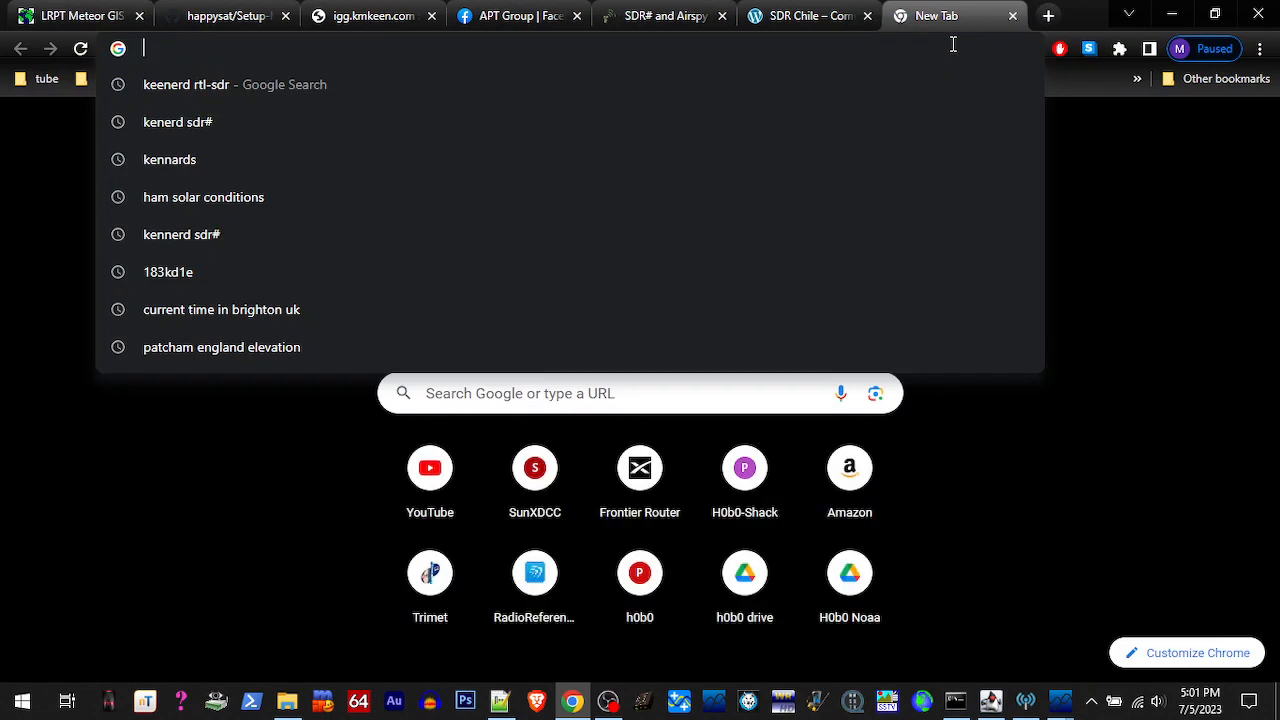
pyautogui.write('celestrak.com')
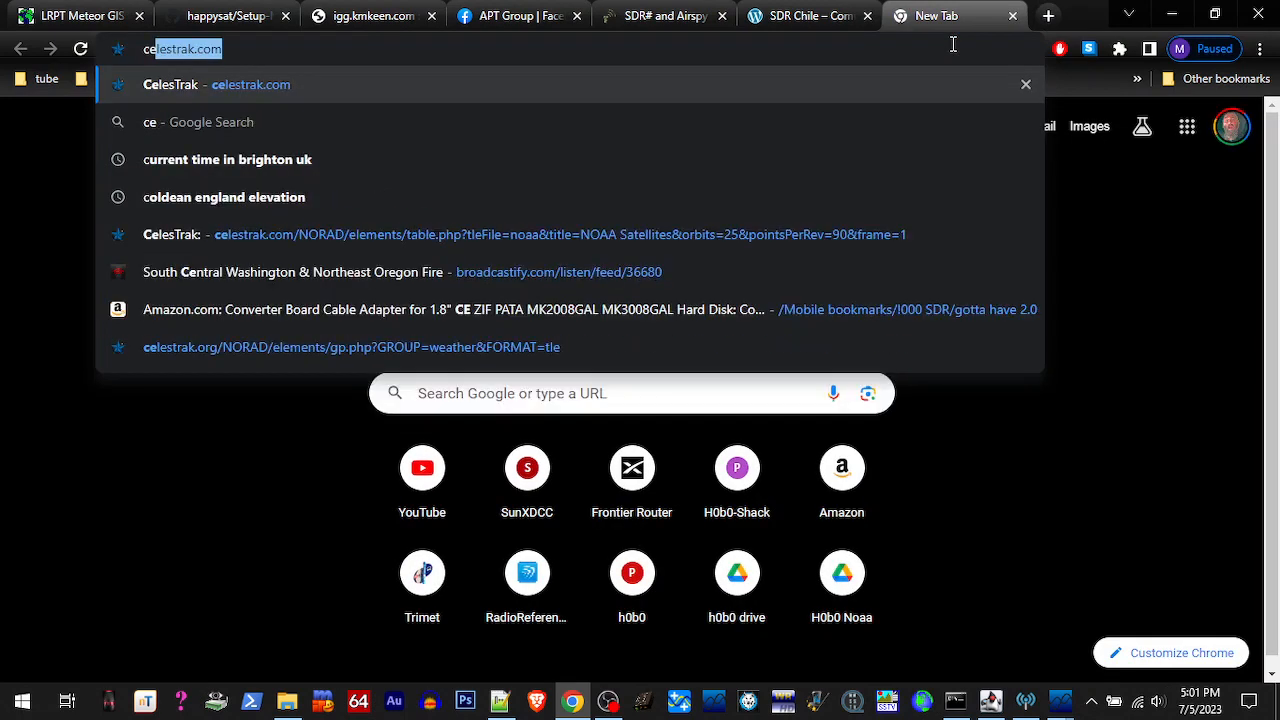
pyautogui.press('Return')
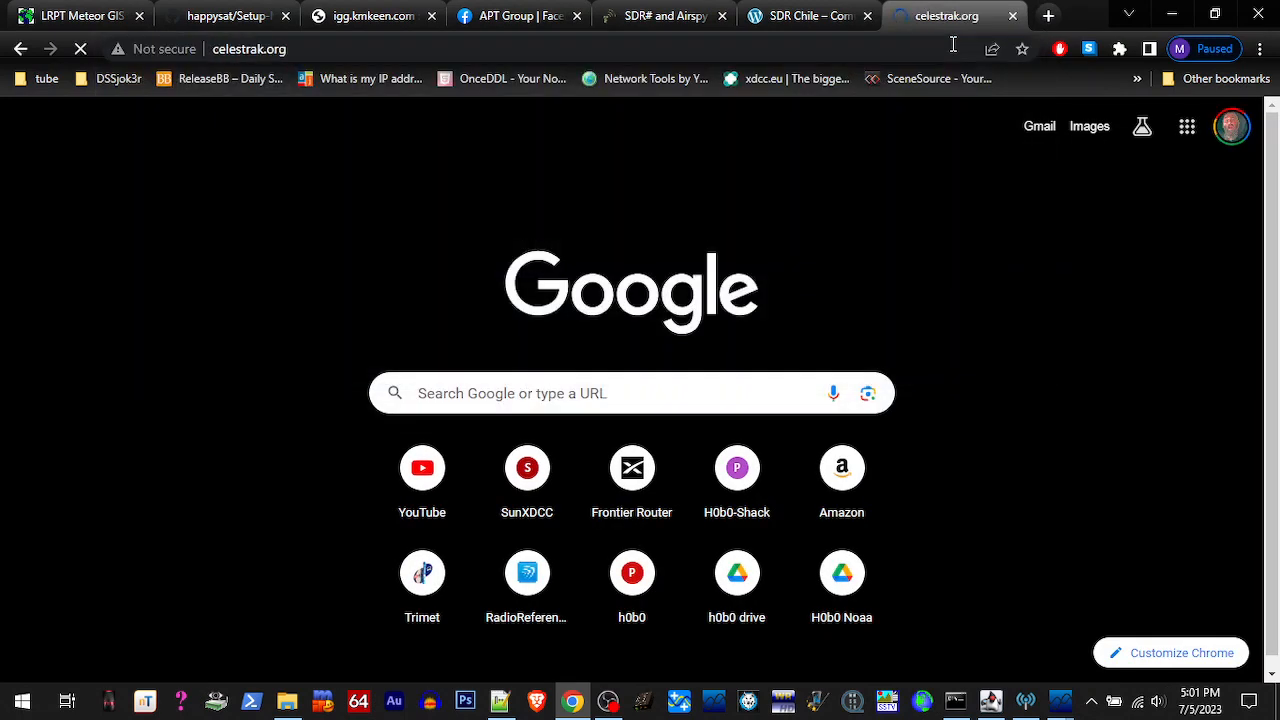
# Open CelesTrak's current GP data for weather satellites and locate the METEOR-M2 3 entry
pyautogui.scroll(-8, 700, 320)
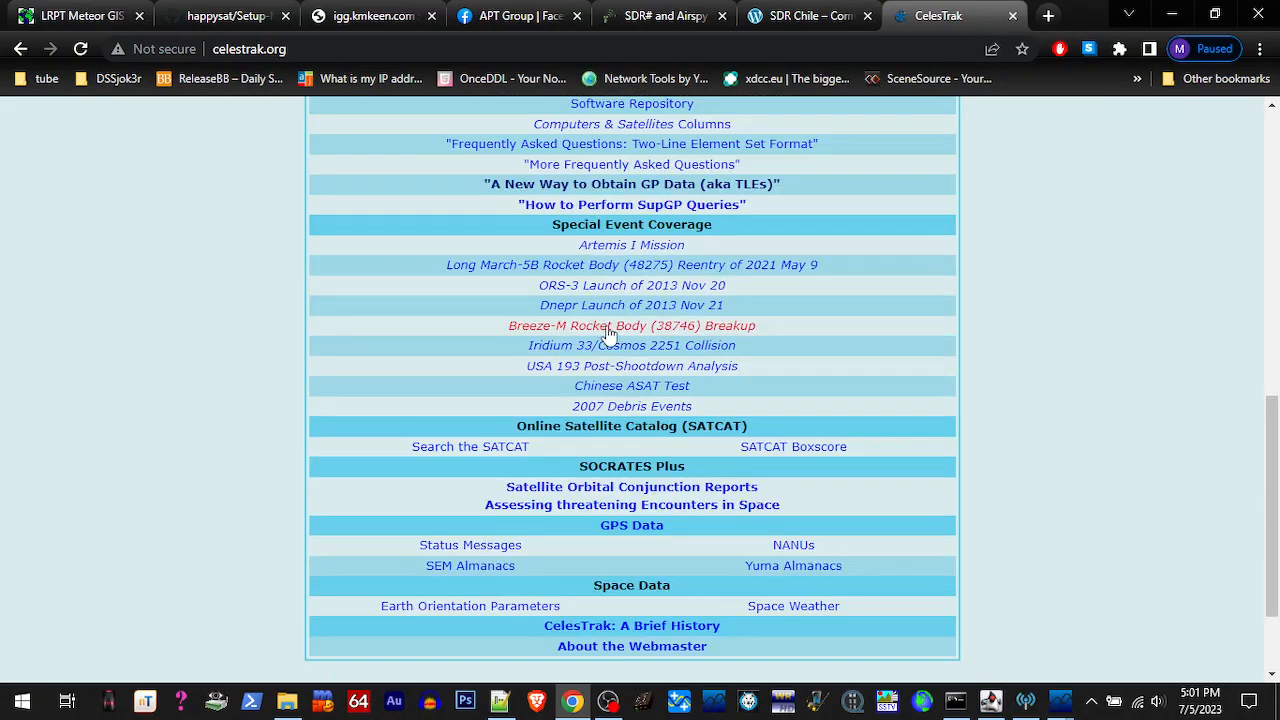
pyautogui.scroll(4, 510, 330)
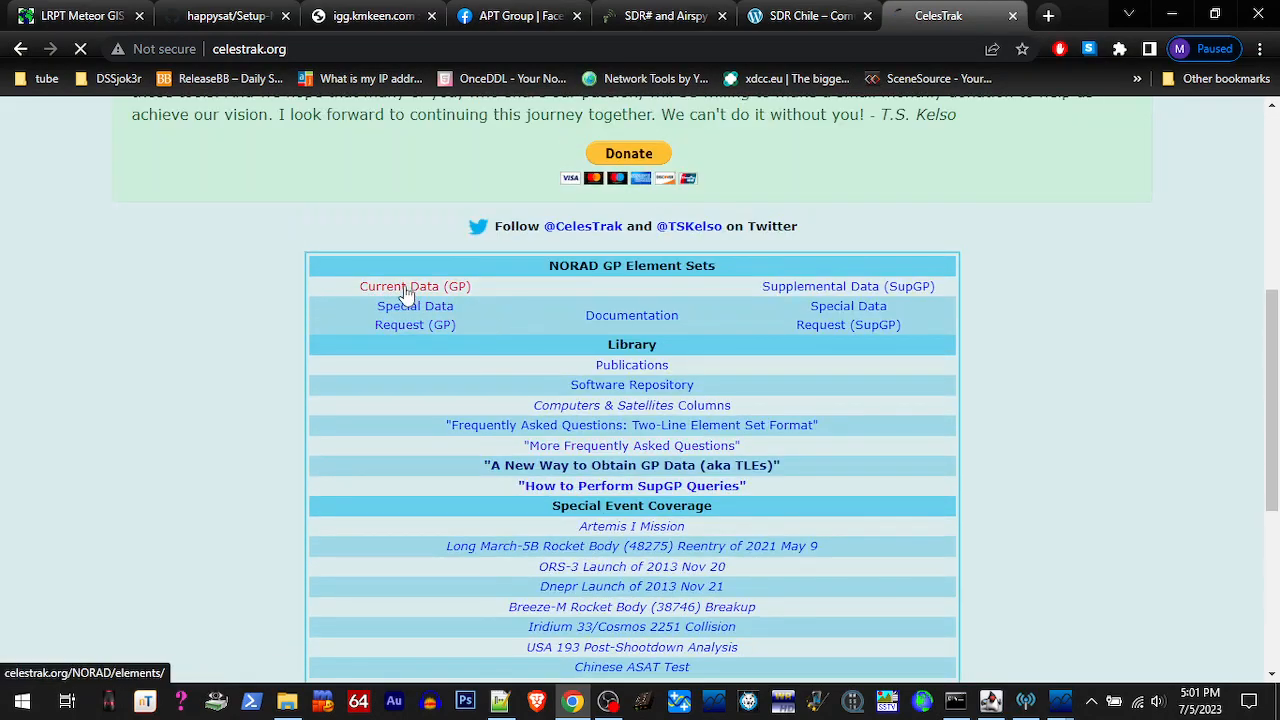
pyautogui.click(407, 290)
pyautogui.scroll(-4, 447, 380)
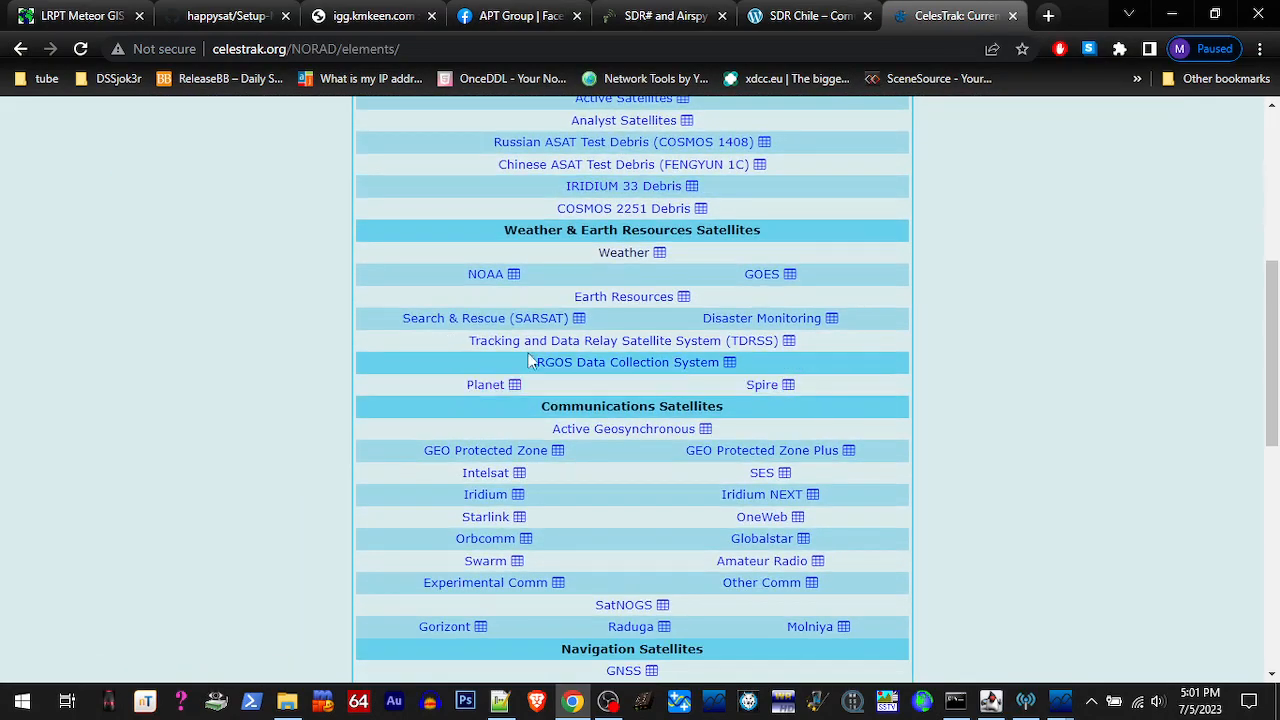
pyautogui.click(628, 253)
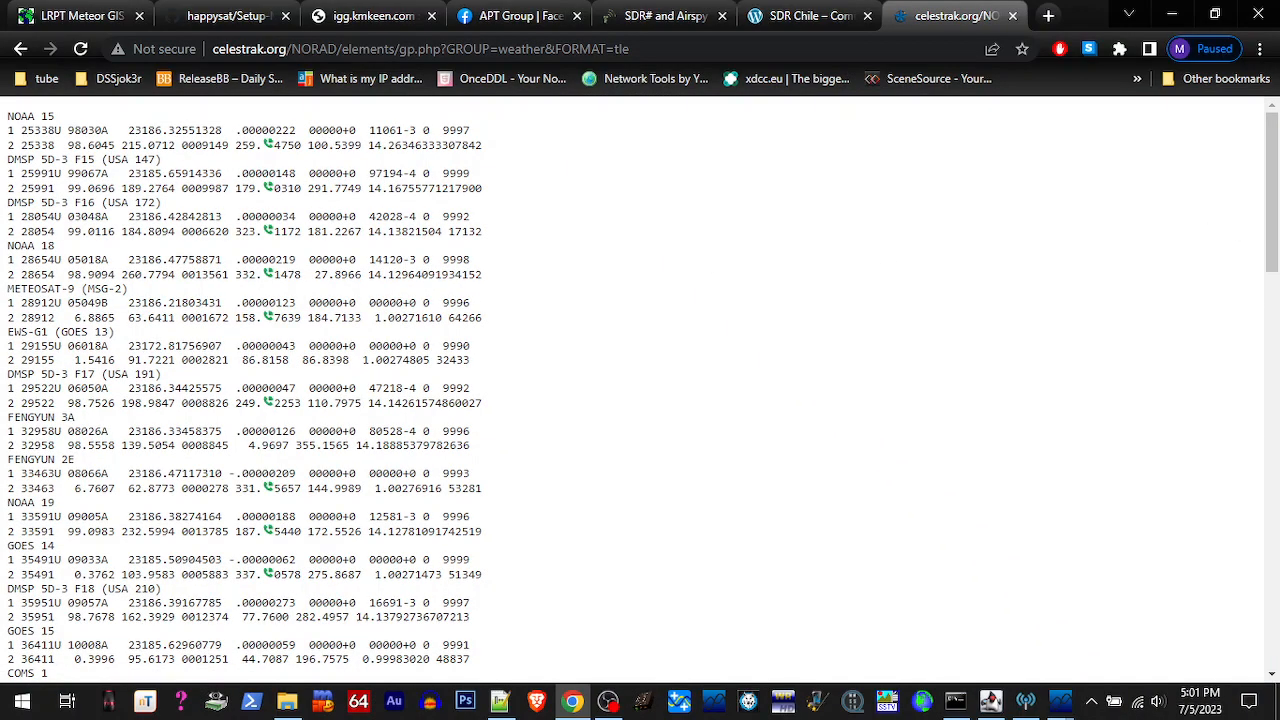
pyautogui.moveTo(1272, 200); pyautogui.dragTo(1270, 607)
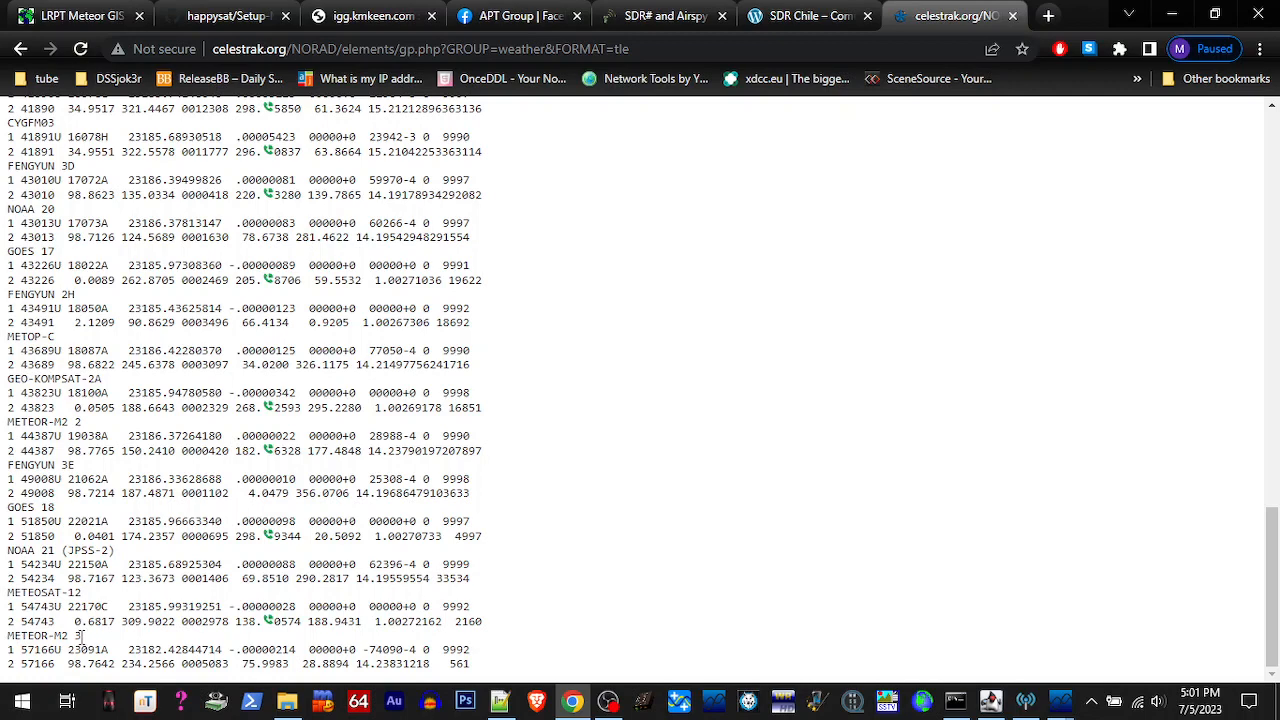
# Copy the METEOR-M2 3 name from CelesTrak and name the new scheduler satellite METEOR-M2_3 in SDR#
pyautogui.moveTo(80, 637); pyautogui.dragTo(10, 650)
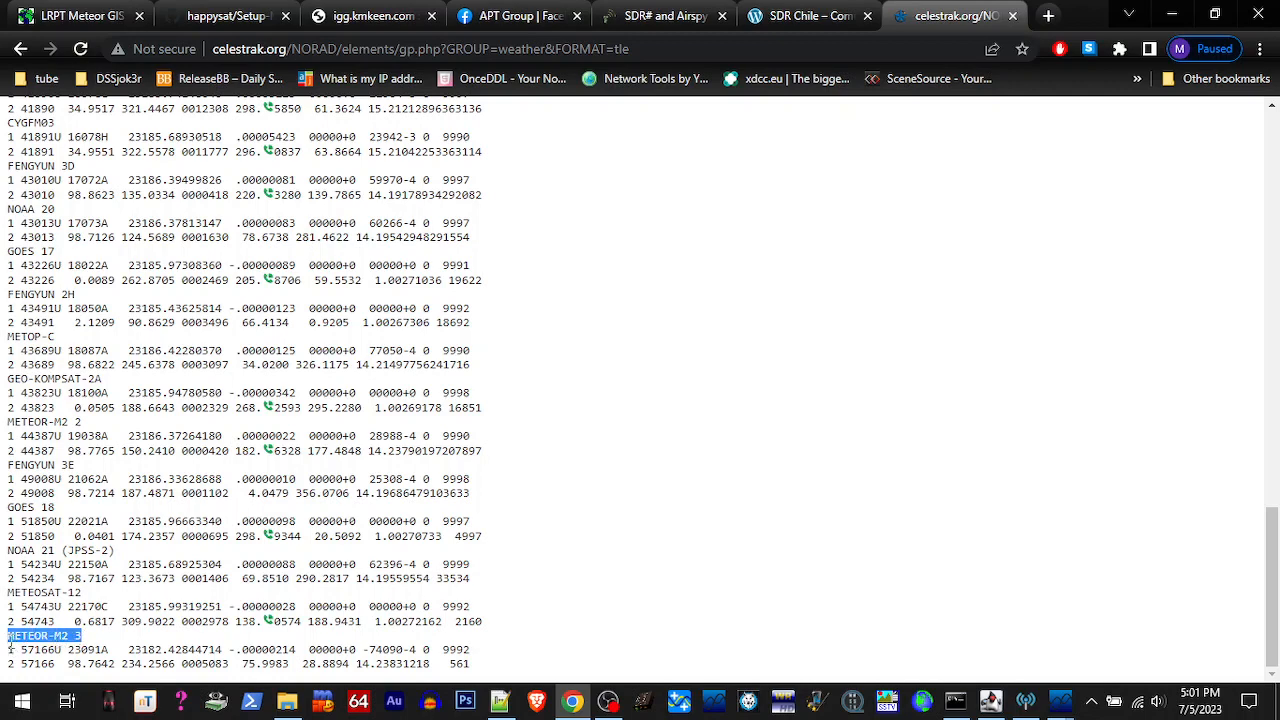
pyautogui.rightClick(12, 645)
pyautogui.click(60, 474)
pyautogui.click(1172, 15)
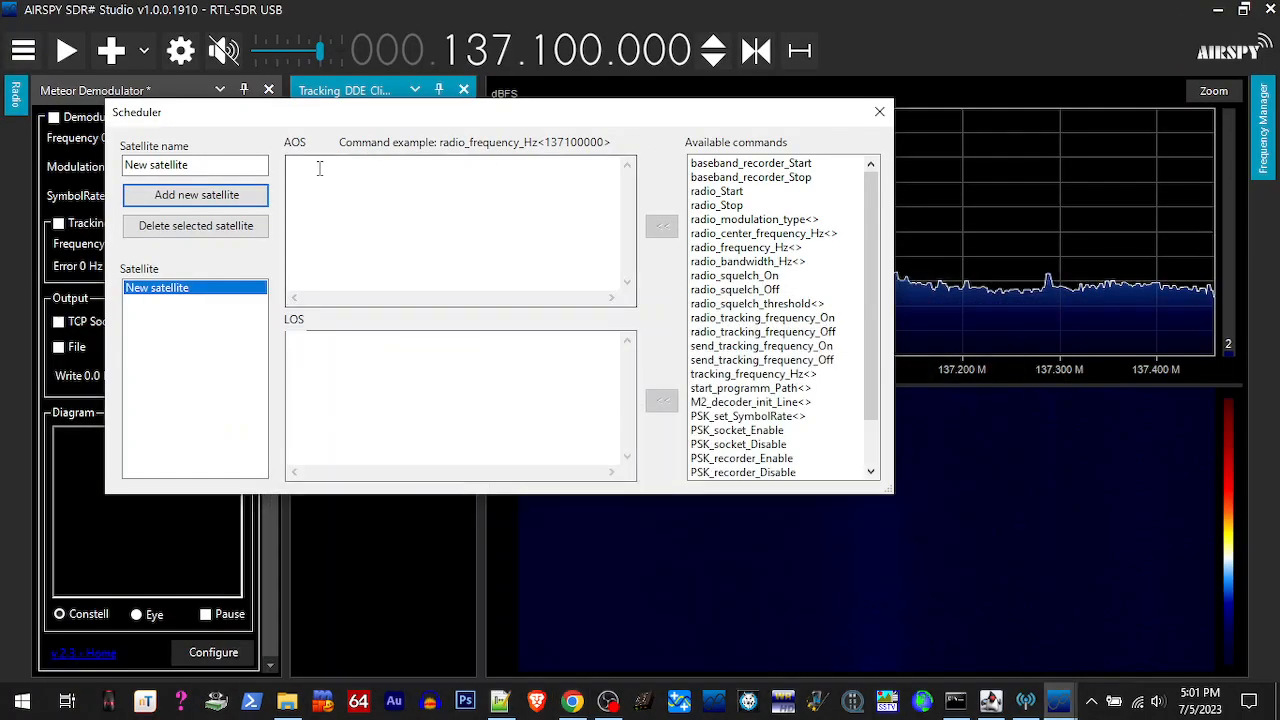
pyautogui.moveTo(210, 167); pyautogui.dragTo(133, 176)
pyautogui.rightClick(140, 172)
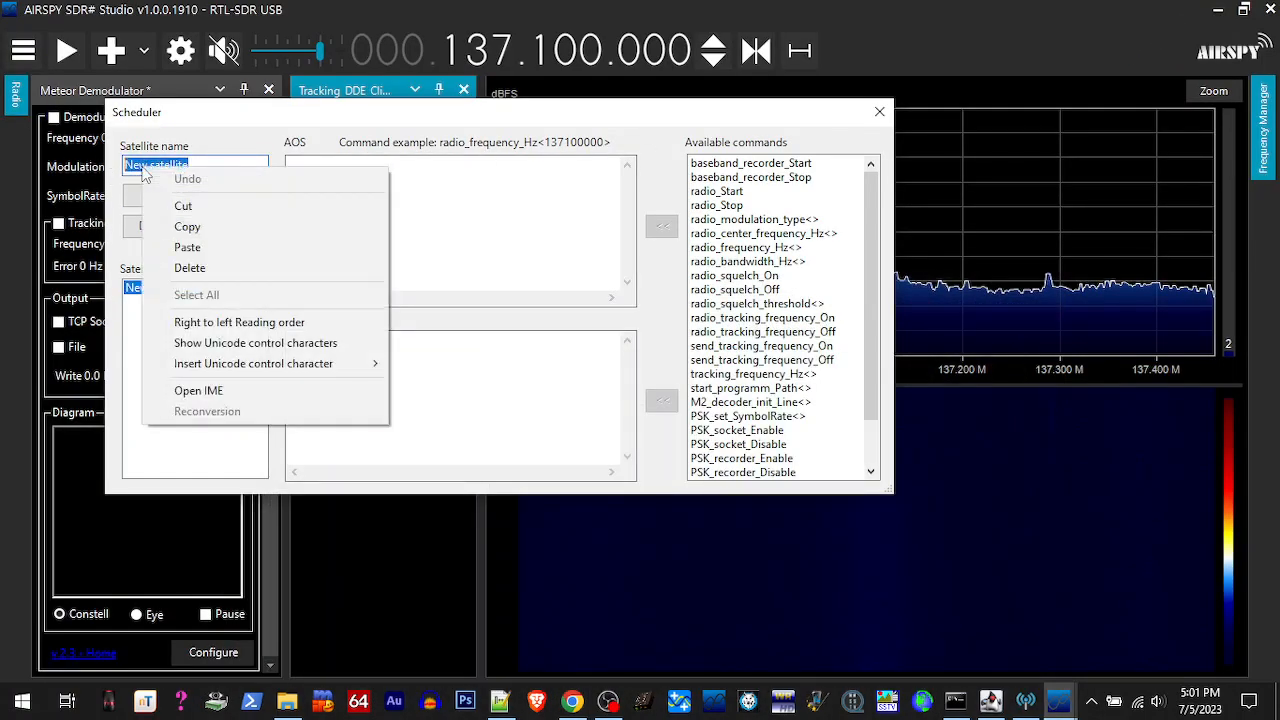
pyautogui.click(177, 246)
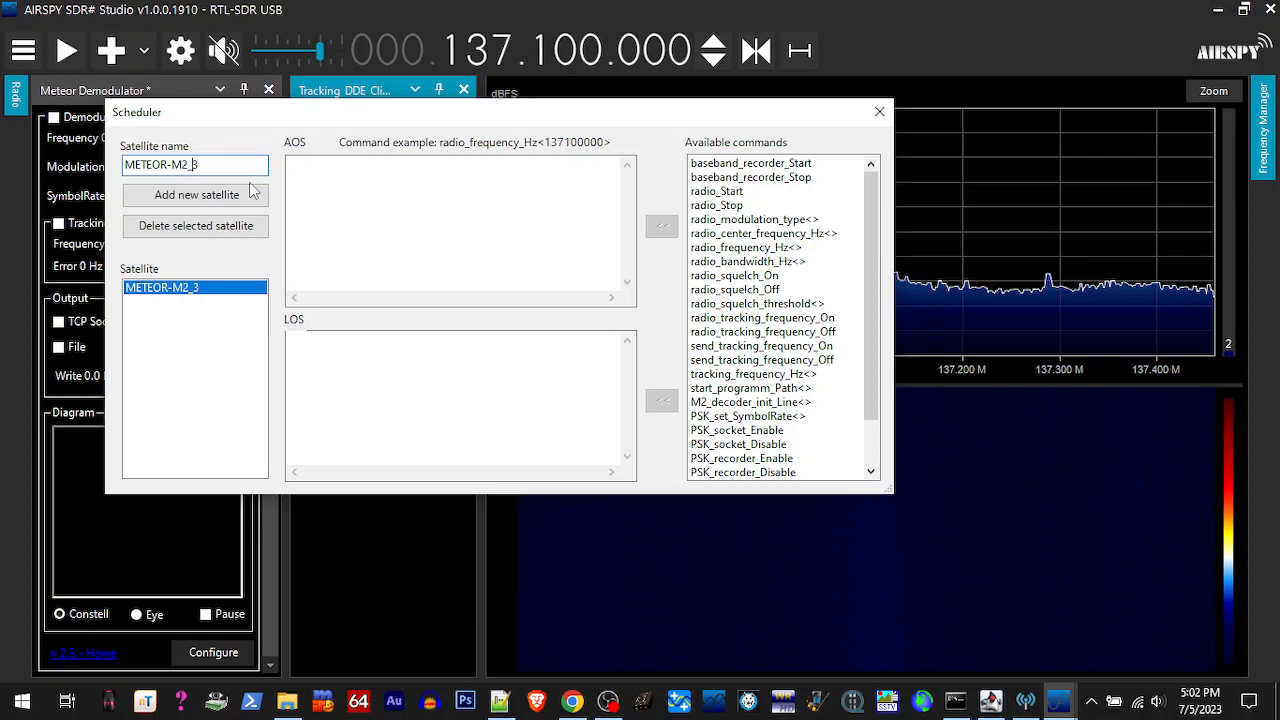
# Copy the radio_Start through start_programm_Path<..\MeteorGIS\MeteorGIS.exe> lines from the Notepad++ notes into METEOR-M2_3's AOS commands
pyautogui.click(336, 260)
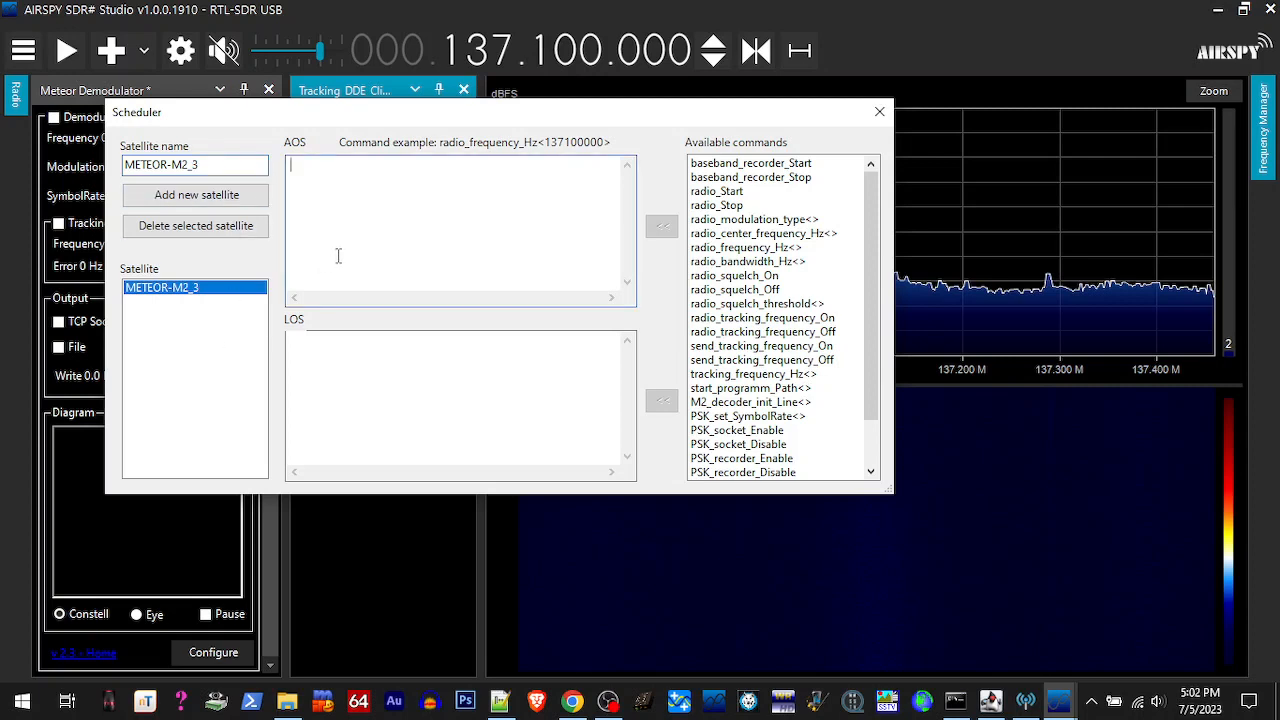
pyautogui.click(503, 703)
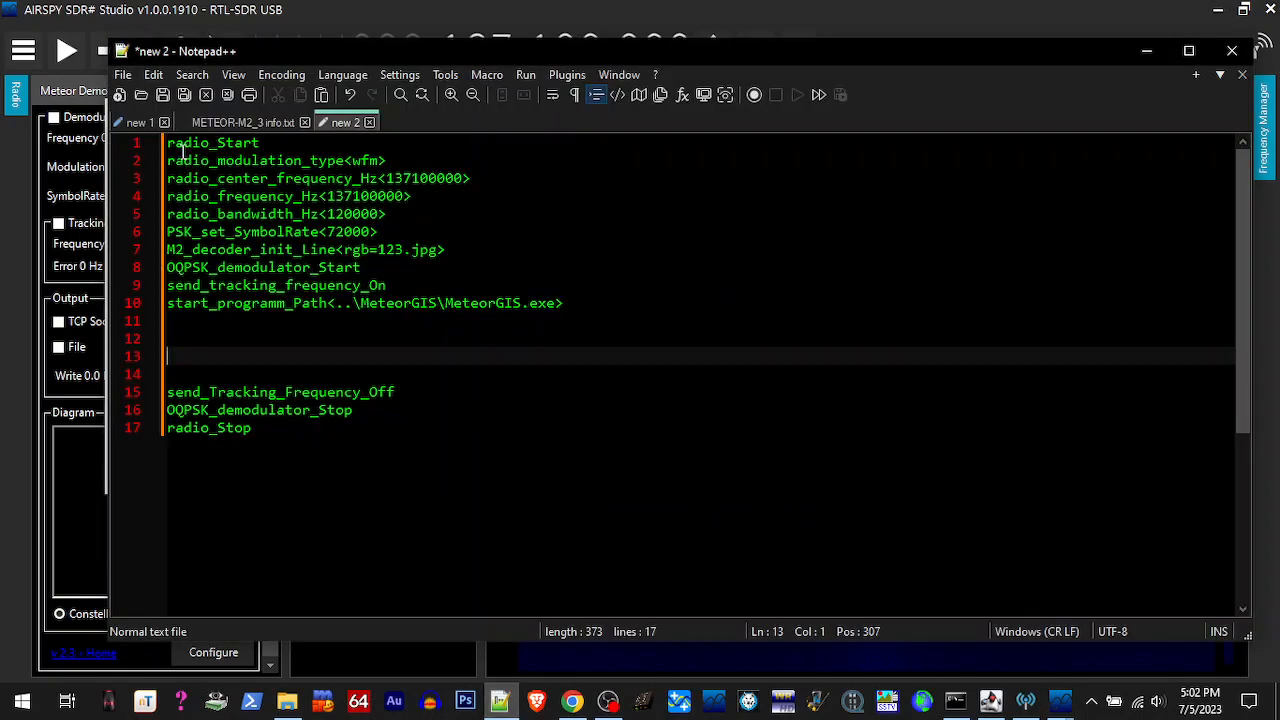
pyautogui.moveTo(168, 143); pyautogui.dragTo(567, 305)
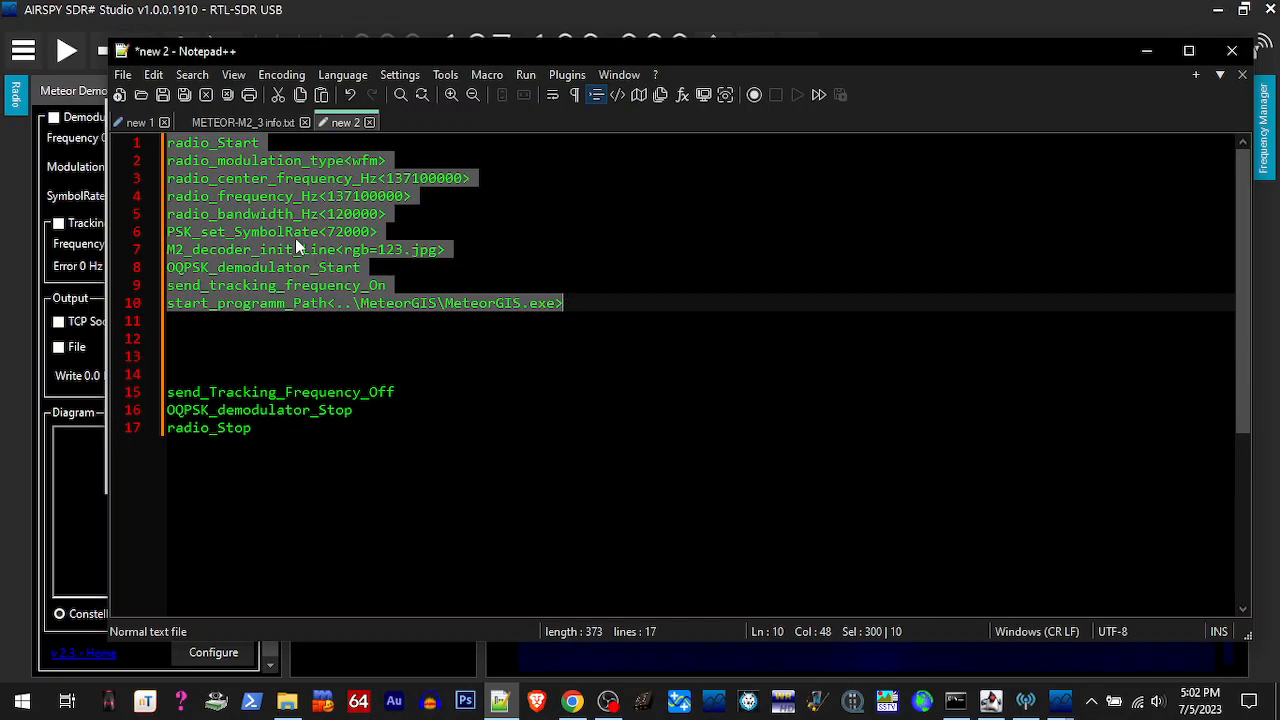
pyautogui.rightClick(295, 238)
pyautogui.click(328, 272)
pyautogui.click(1146, 51)
pyautogui.rightClick(377, 184)
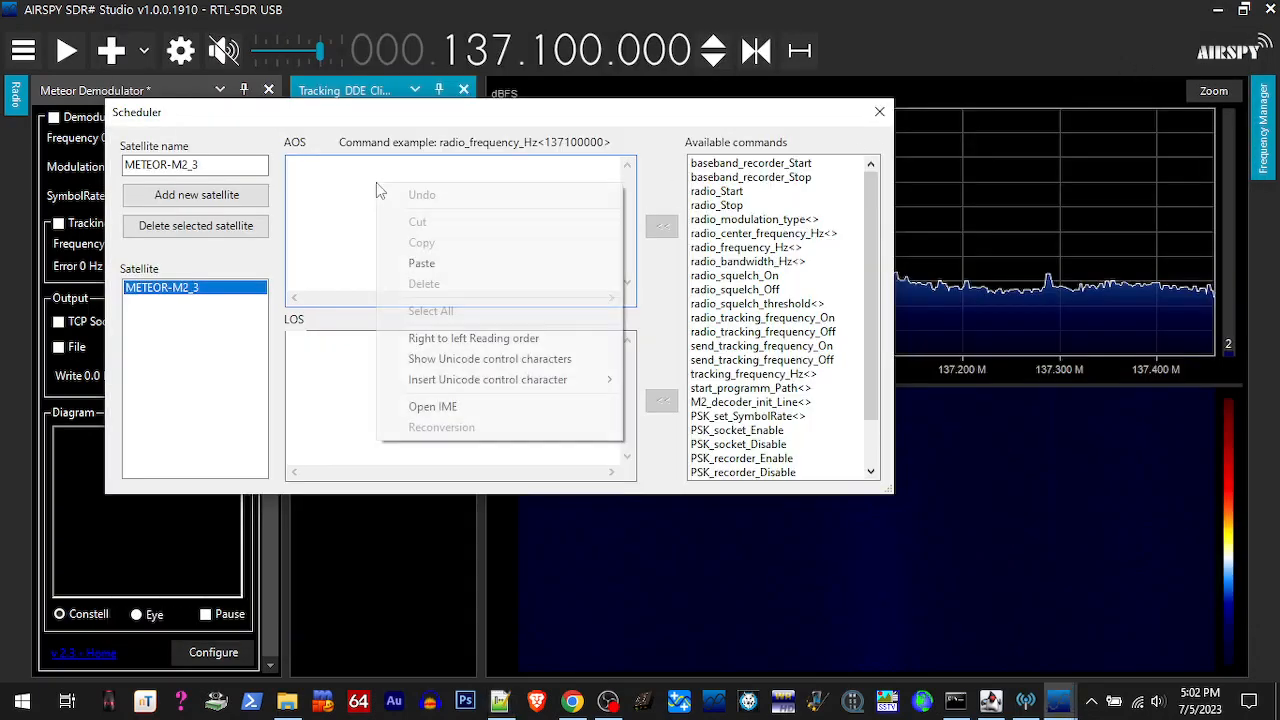
pyautogui.click(419, 263)
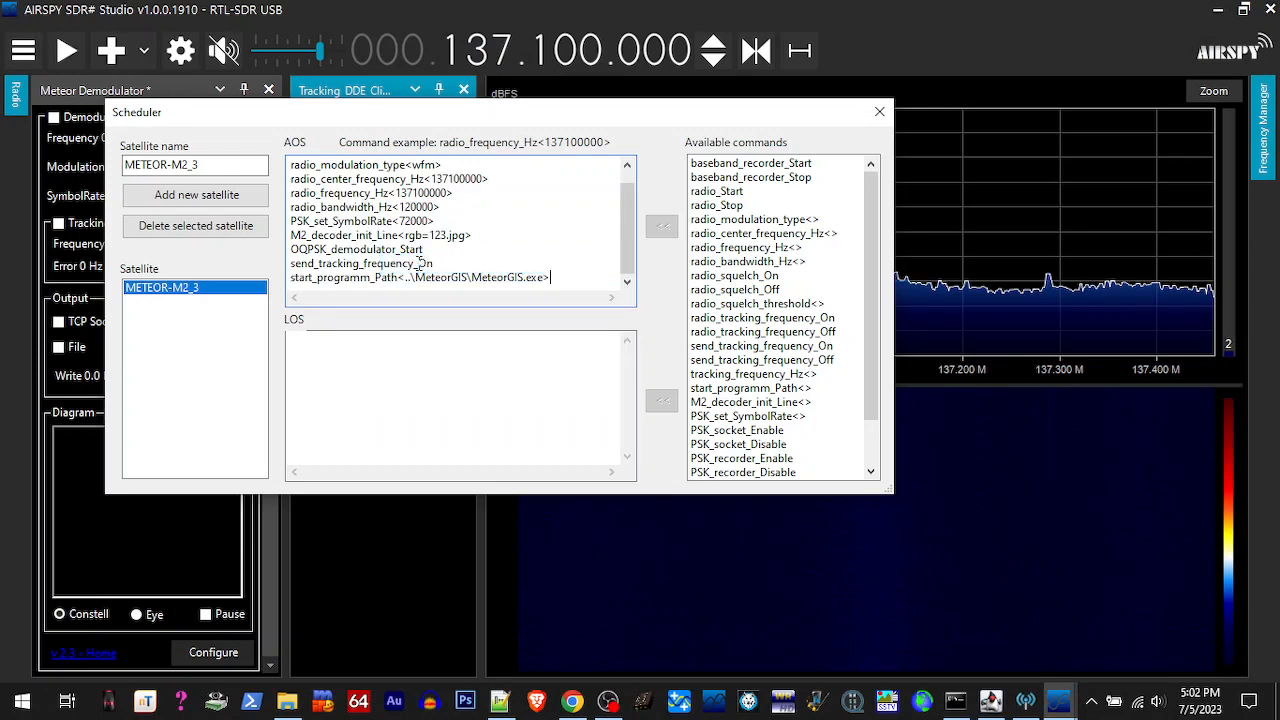
# Copy send_Tracking_Frequency_Off, OQPSK_demodulator_Stop and radio_Stop from Notepad++ into METEOR-M2_3's LOS commands, and close the scheduler
pyautogui.click(534, 456)
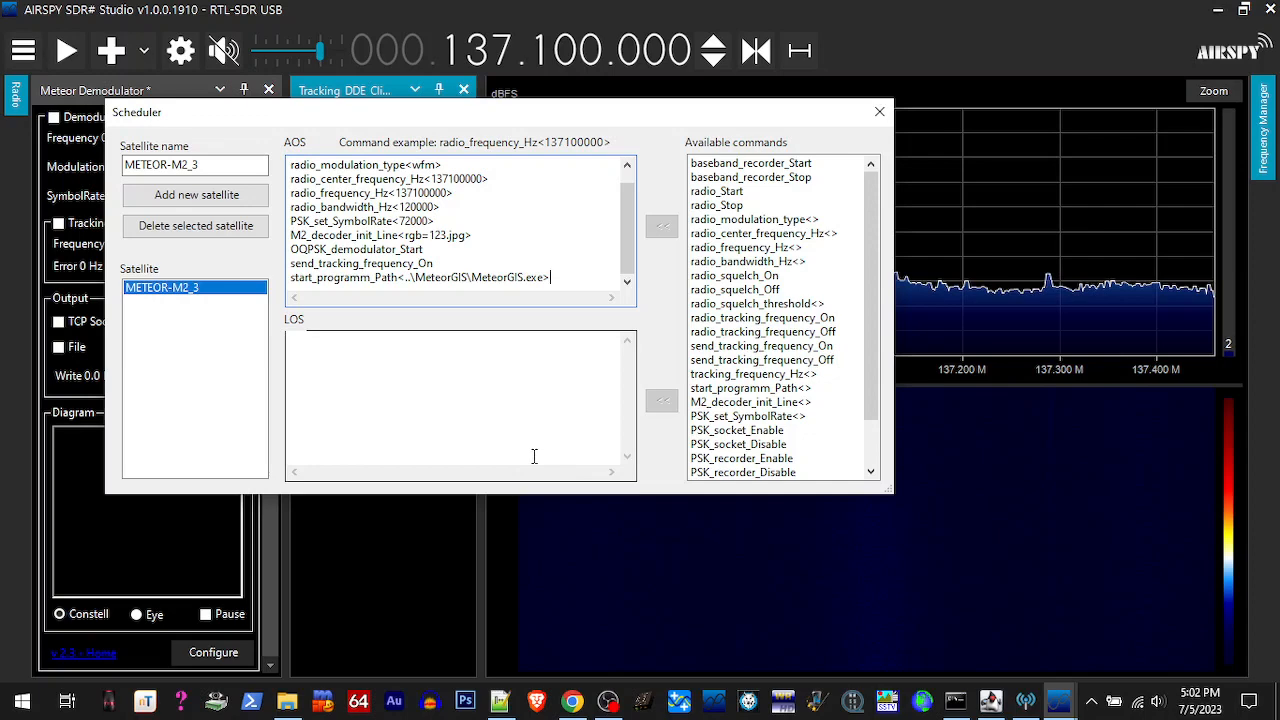
pyautogui.click(500, 701)
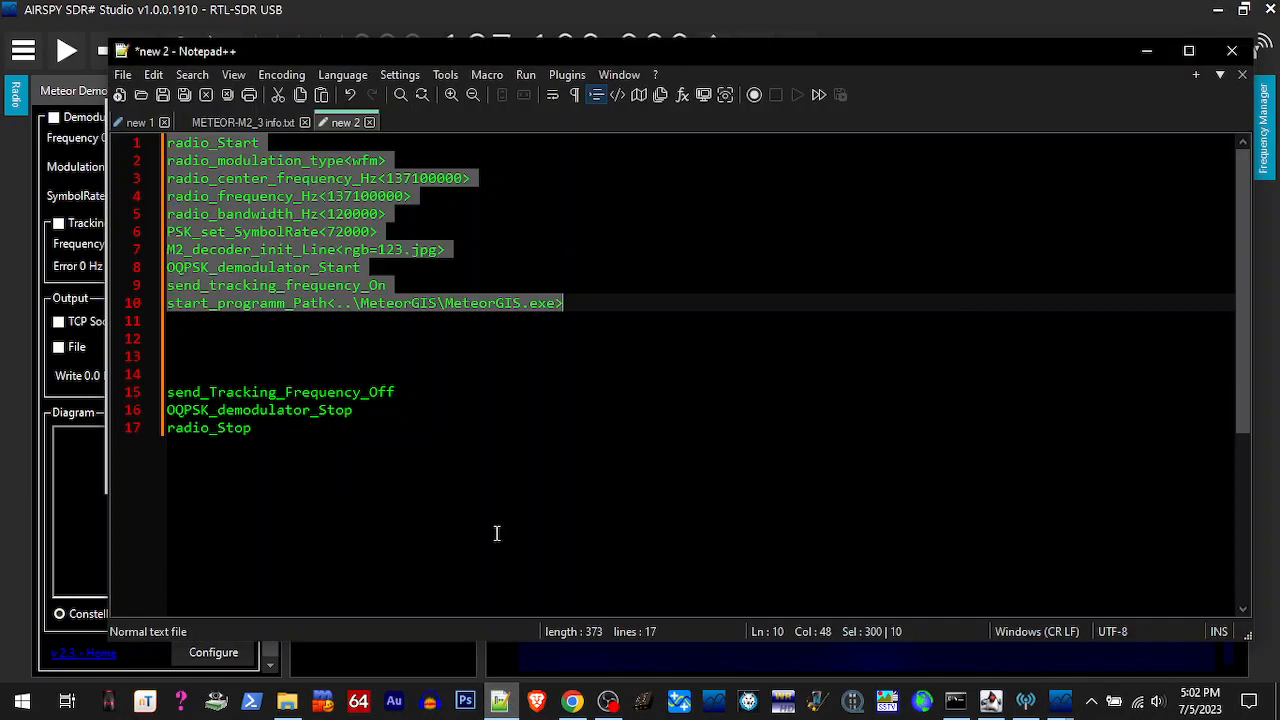
pyautogui.moveTo(166, 393); pyautogui.dragTo(267, 431)
pyautogui.rightClick(248, 415)
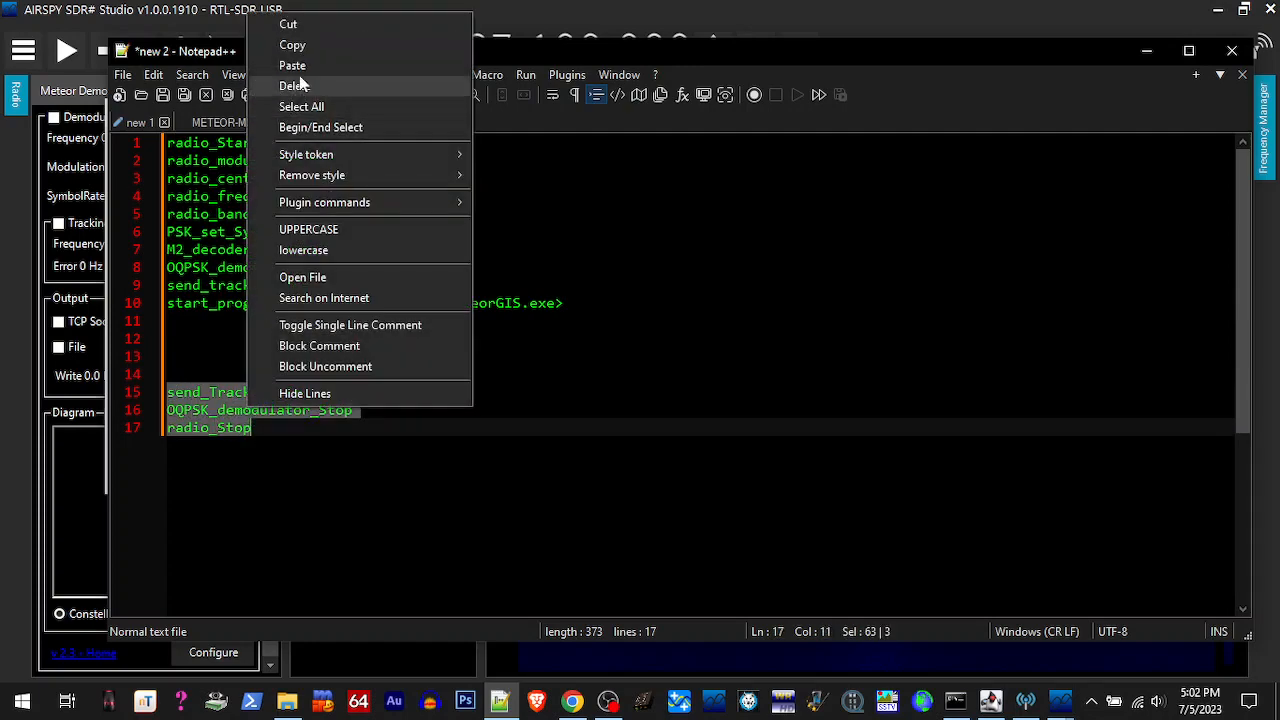
pyautogui.click(295, 44)
pyautogui.click(1146, 51)
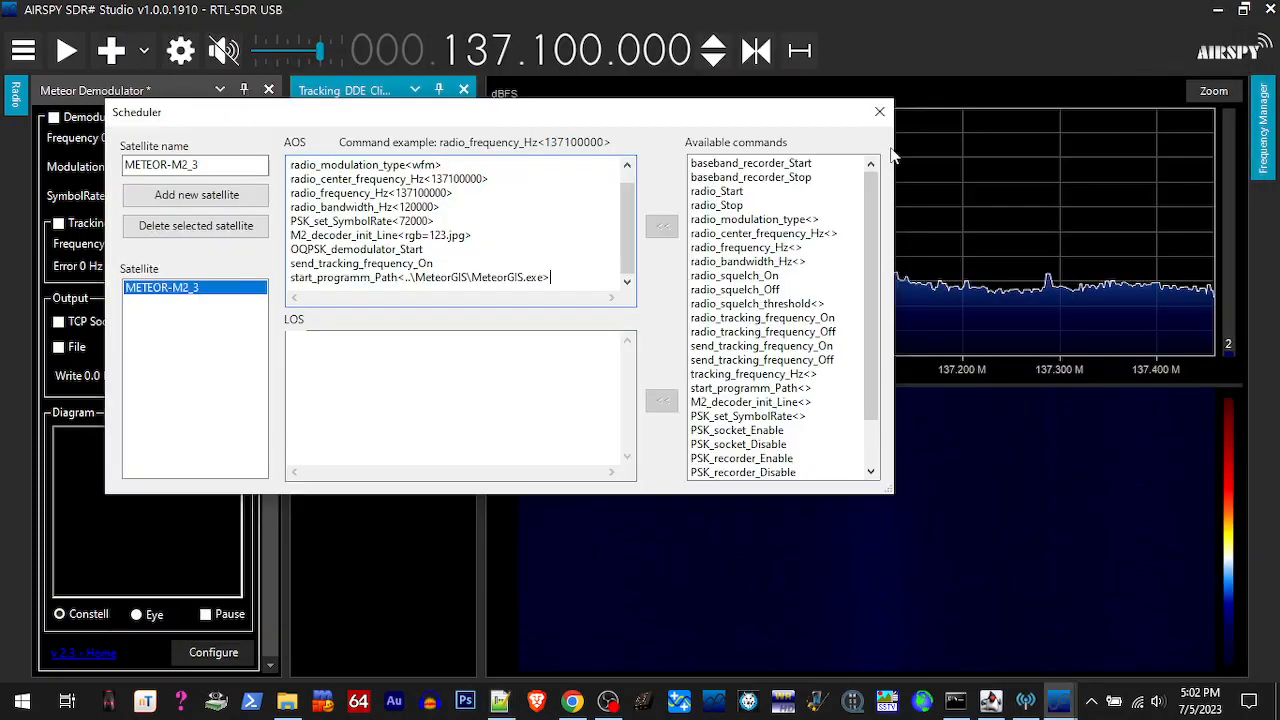
pyautogui.rightClick(393, 369)
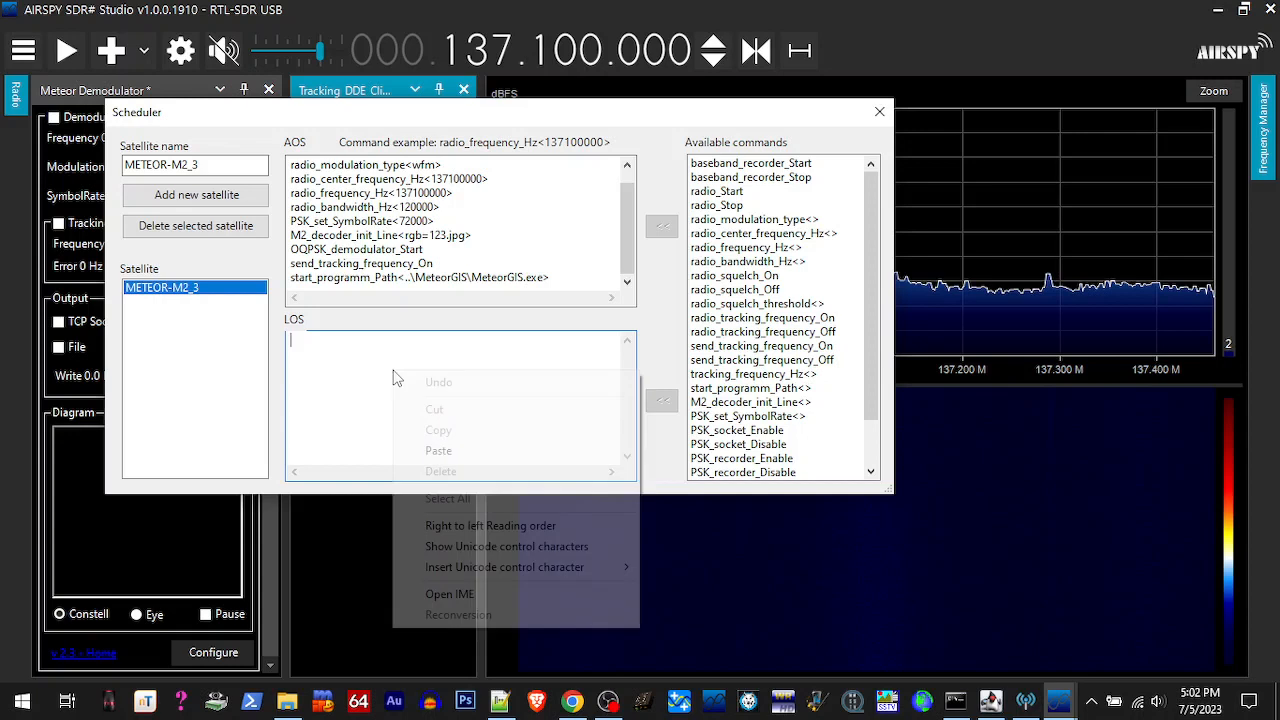
pyautogui.click(430, 450)
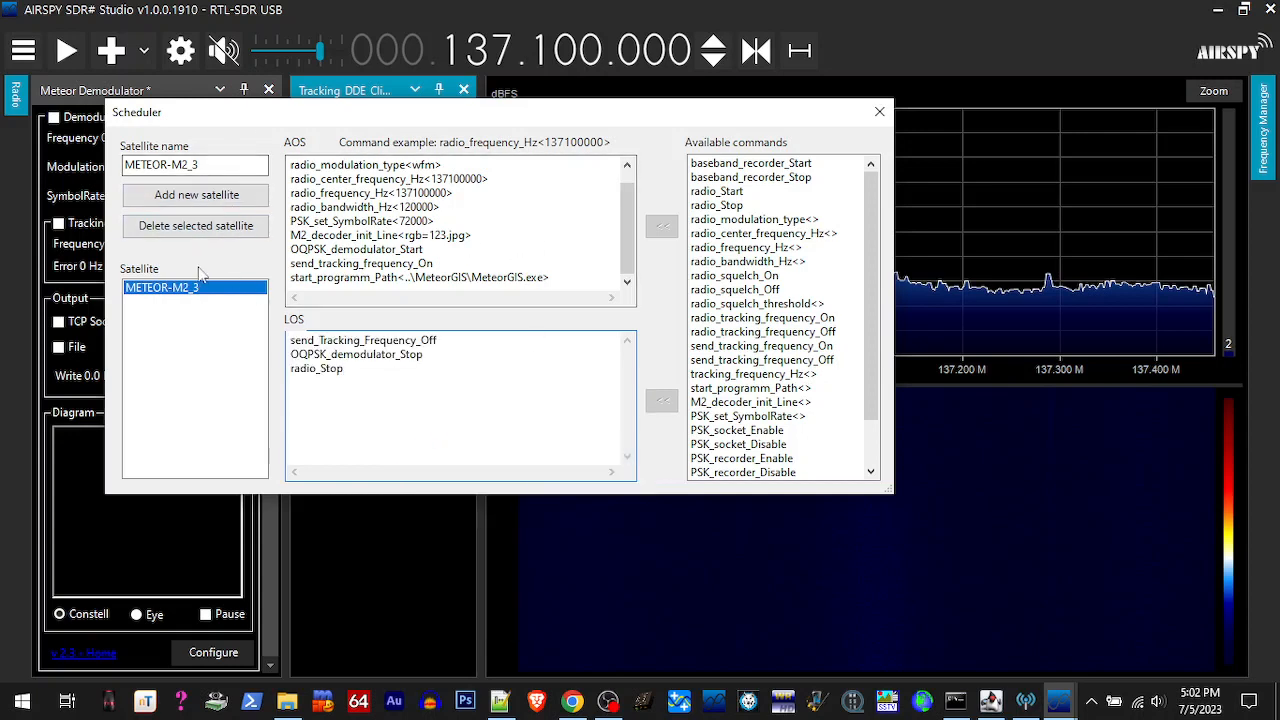
pyautogui.click(880, 111)
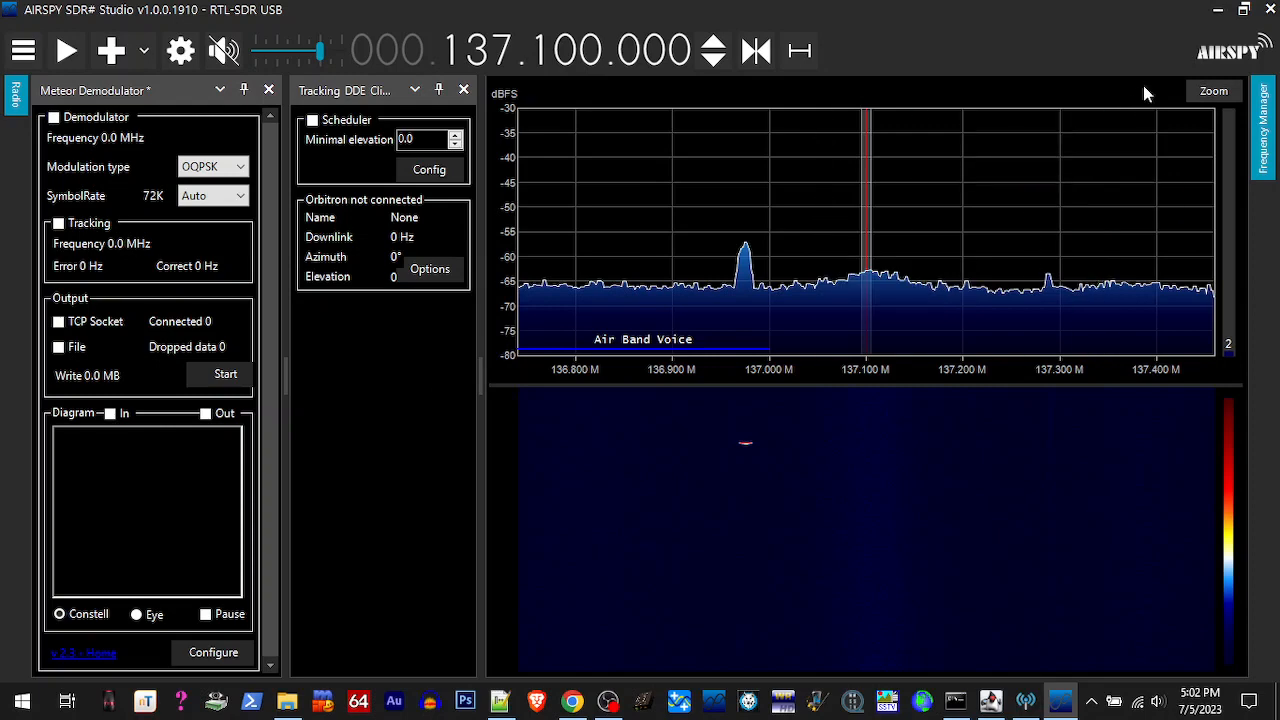
# Close SDR# and launch Orbitron.exe from the Orbitron folder inside C:\MeteorGIS
pyautogui.click(1244, 10)
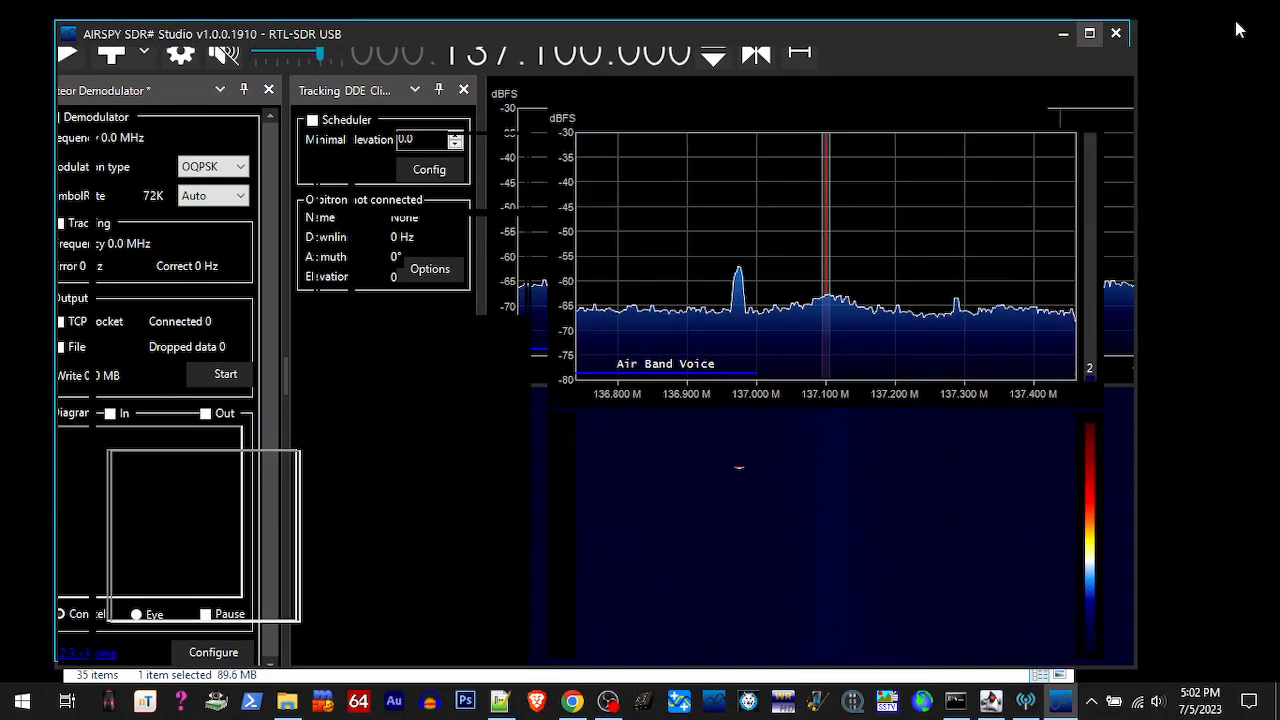
pyautogui.click(1131, 33)
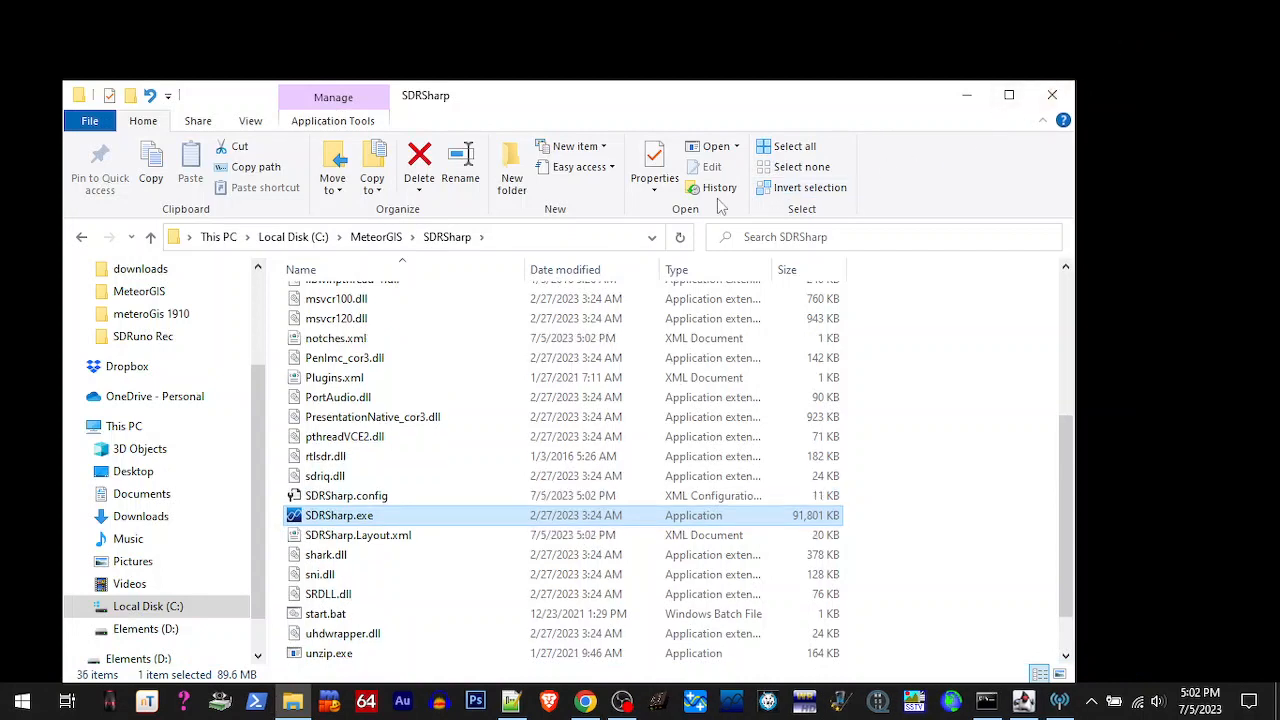
pyautogui.click(378, 238)
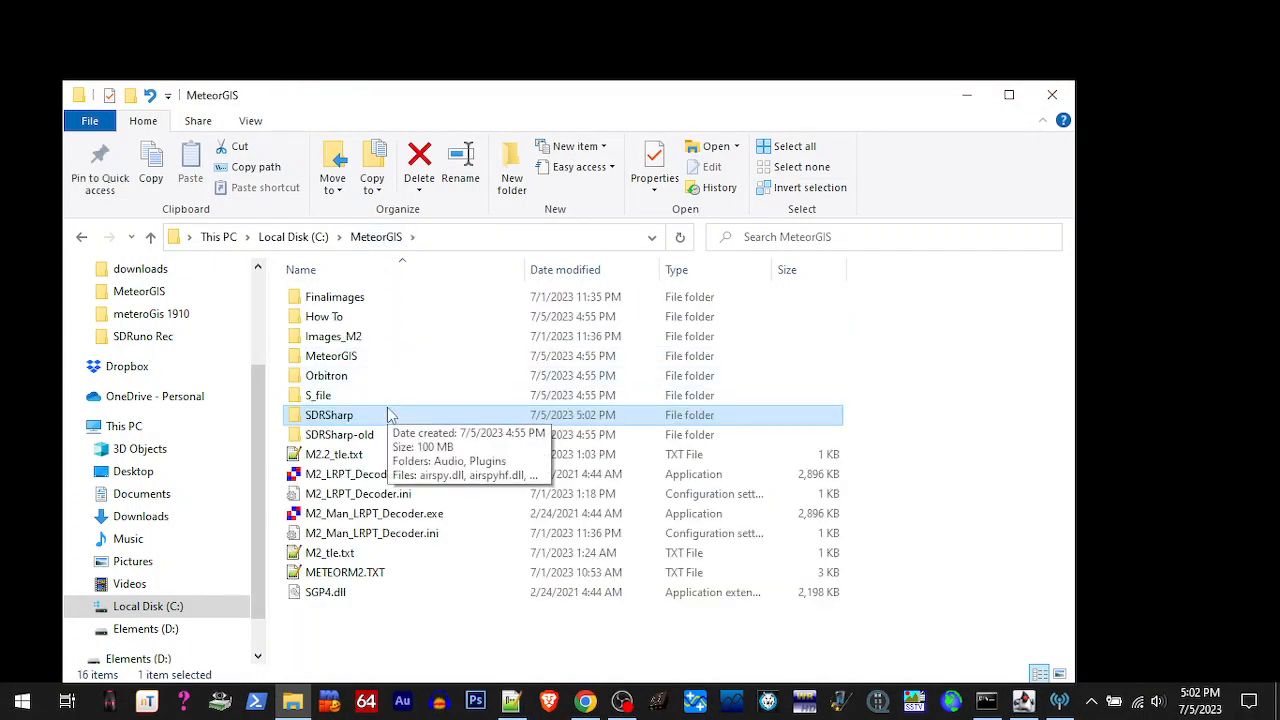
pyautogui.click(338, 378)
pyautogui.doubleClick(340, 381)
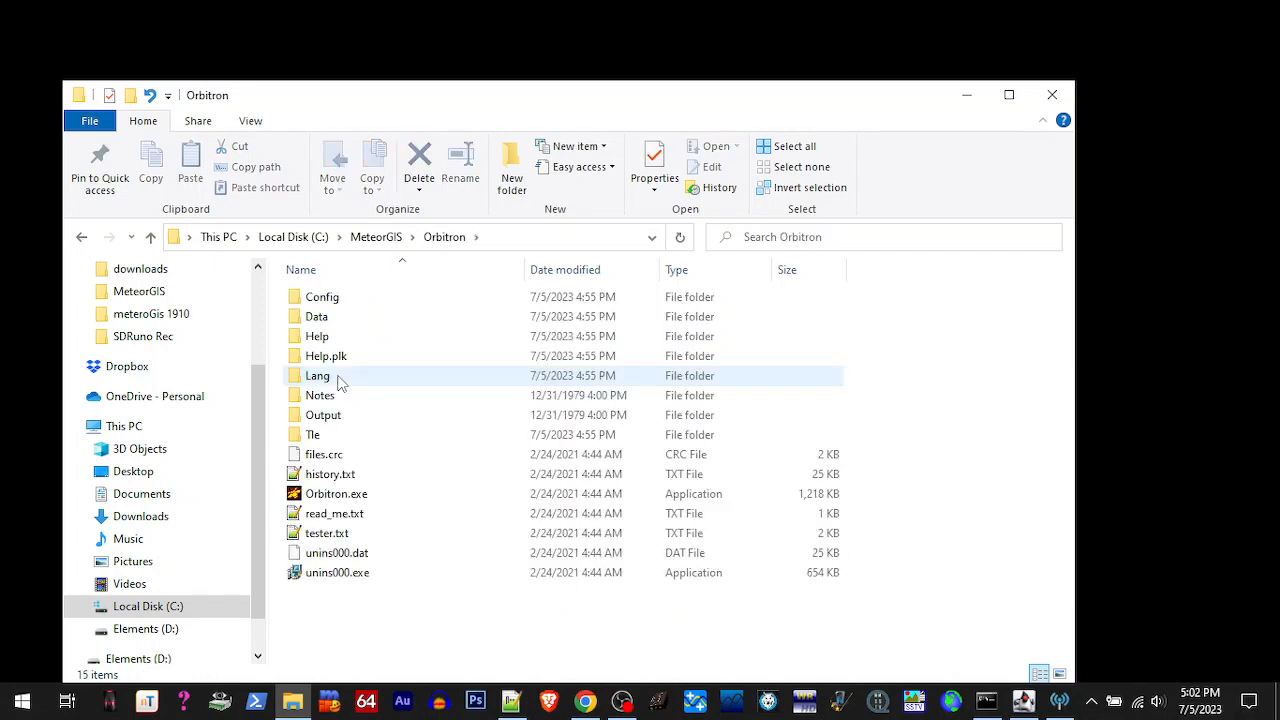
pyautogui.doubleClick(331, 496)
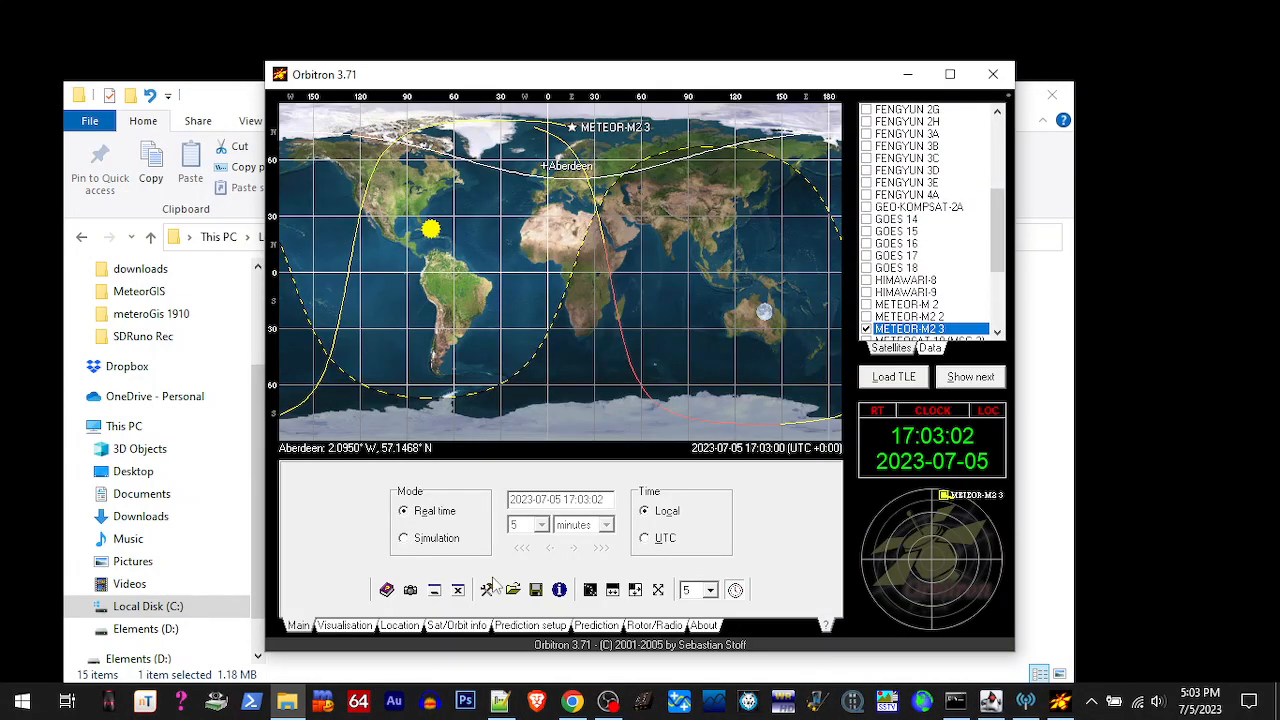
# In Orbitron's setup, set the local time offset automatically to UTC -7:00 and change the unlocked Coloured map preset's satellite icon to ISS
pyautogui.click(487, 590)
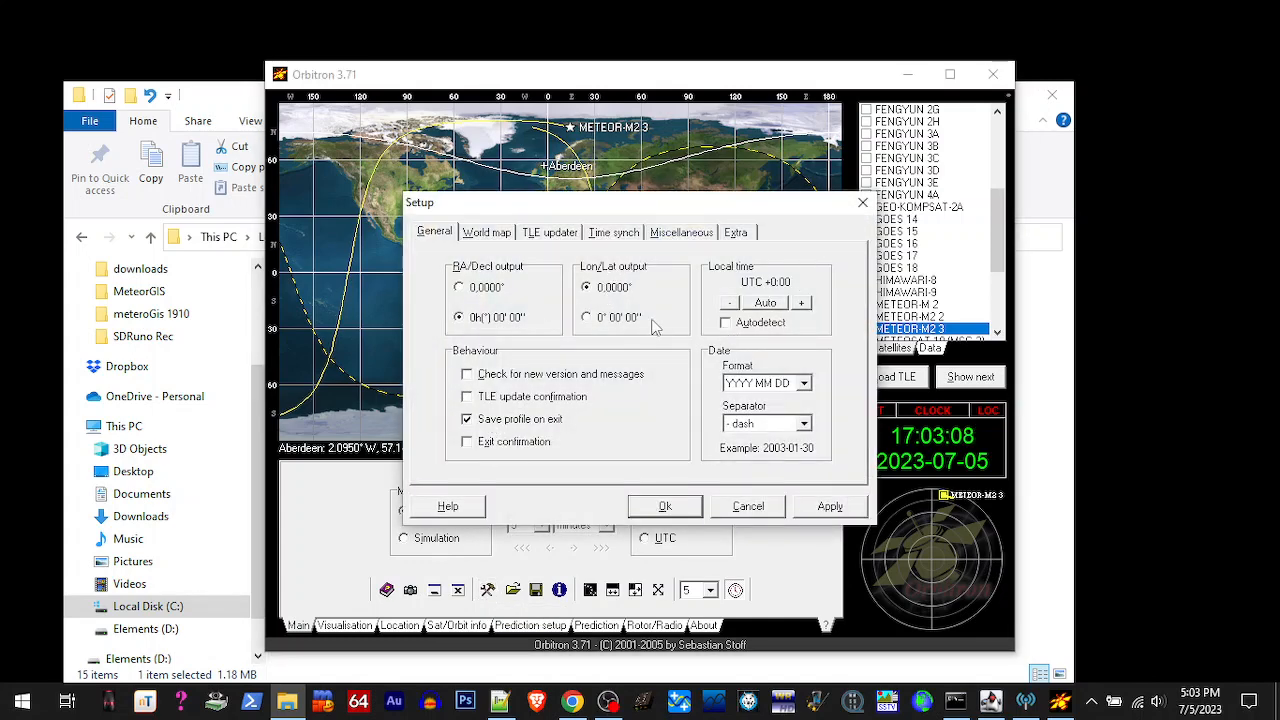
pyautogui.click(766, 304)
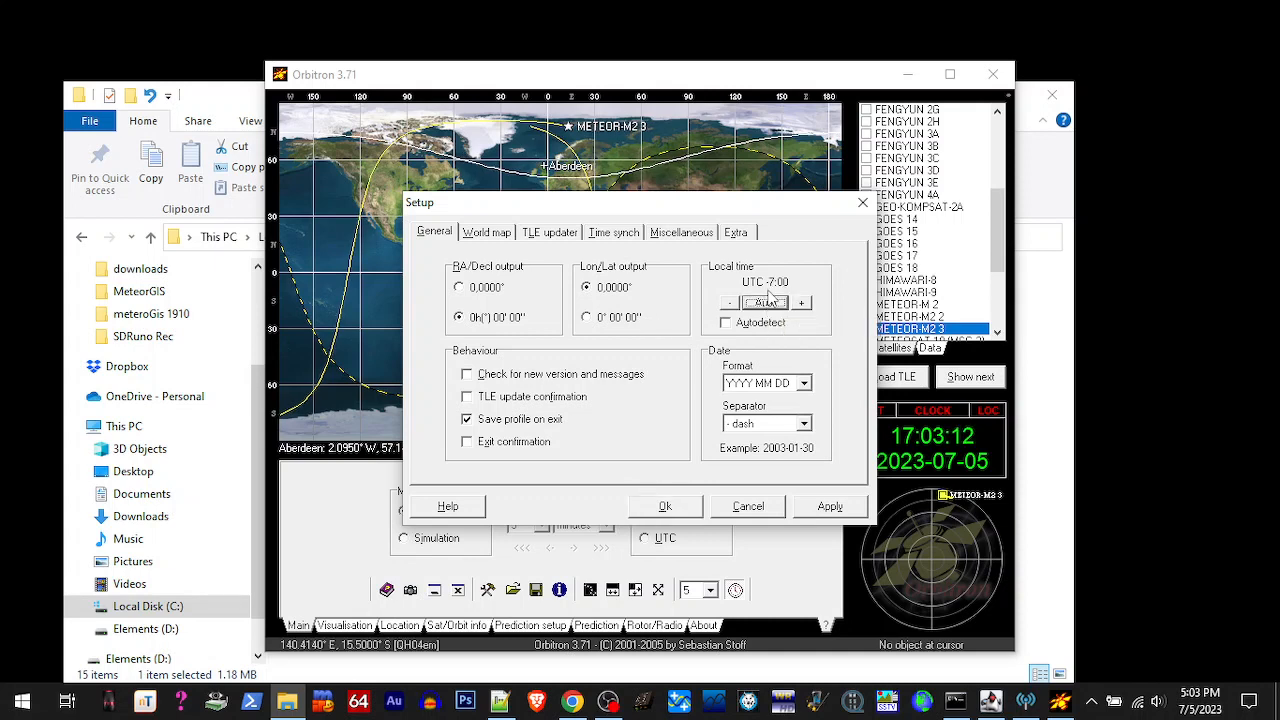
pyautogui.click(497, 234)
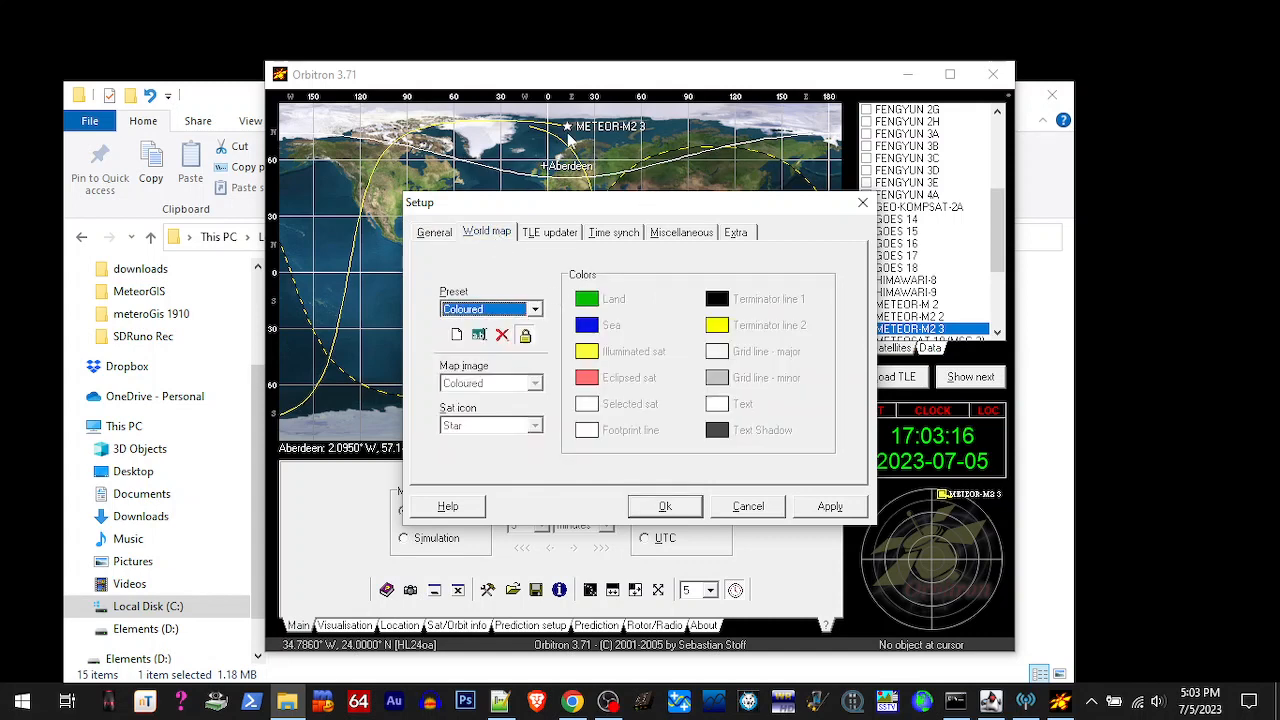
pyautogui.click(525, 338)
pyautogui.click(535, 425)
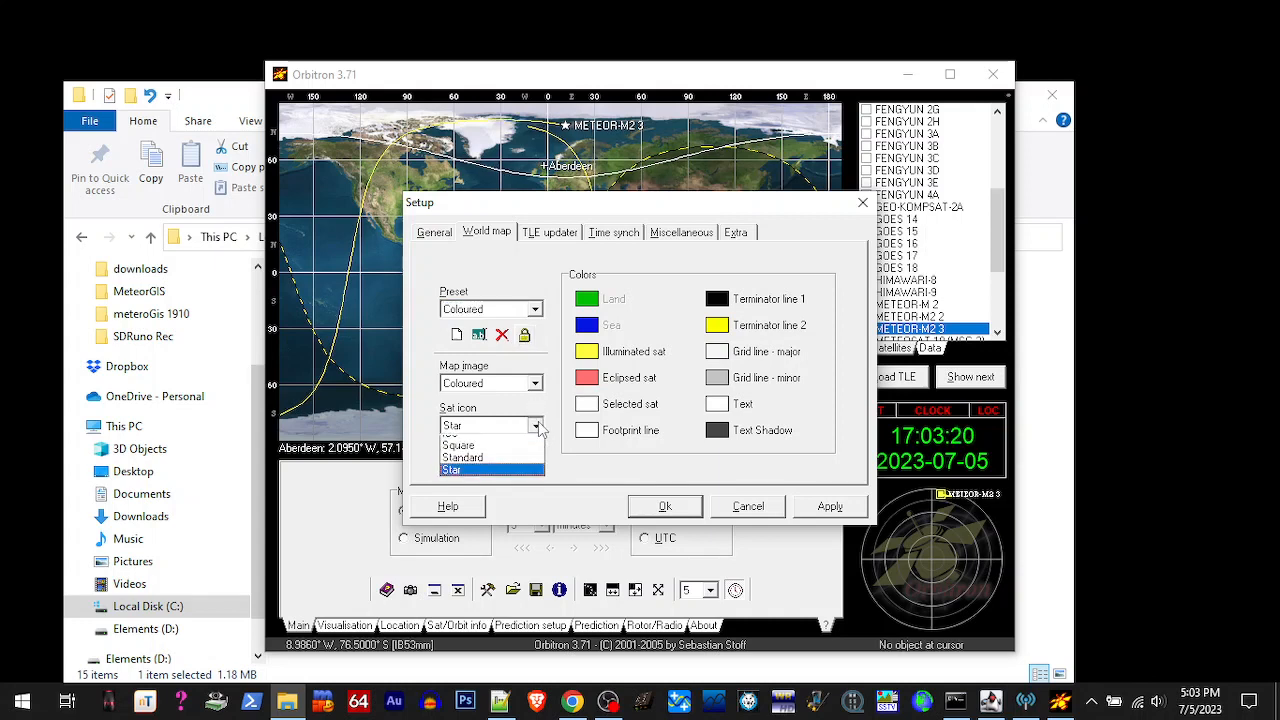
pyautogui.click(468, 479)
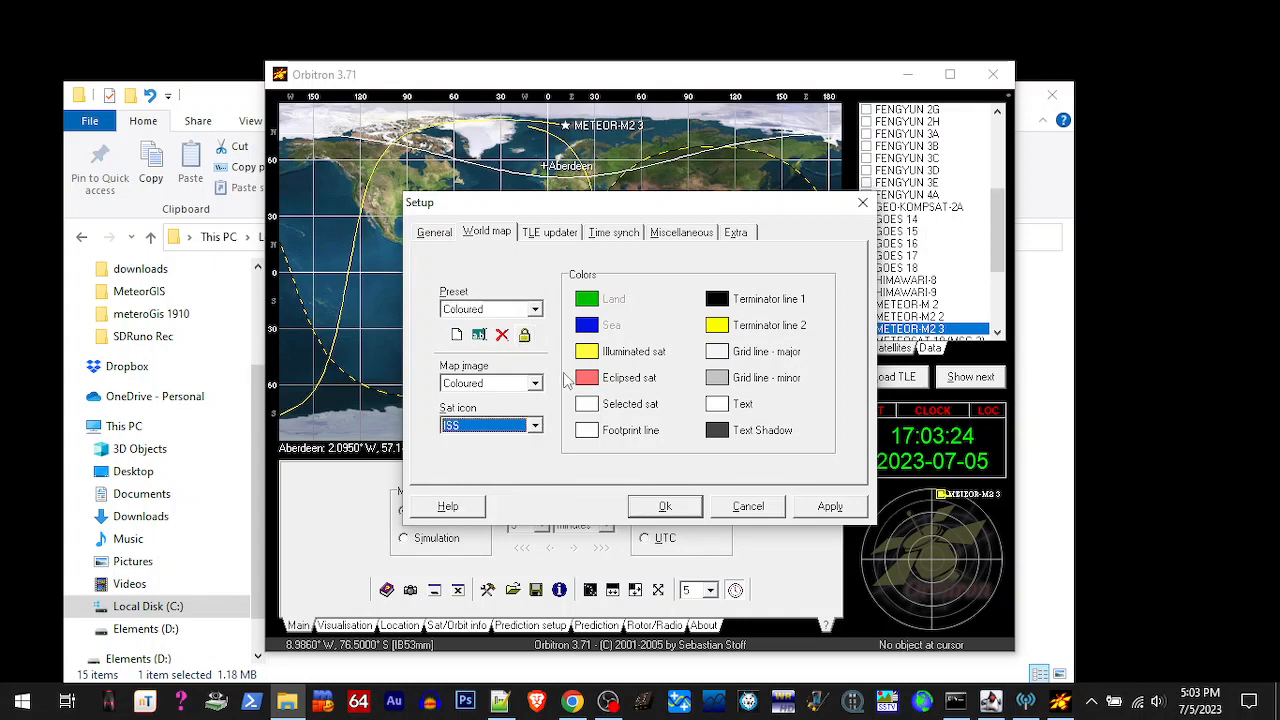
pyautogui.click(820, 507)
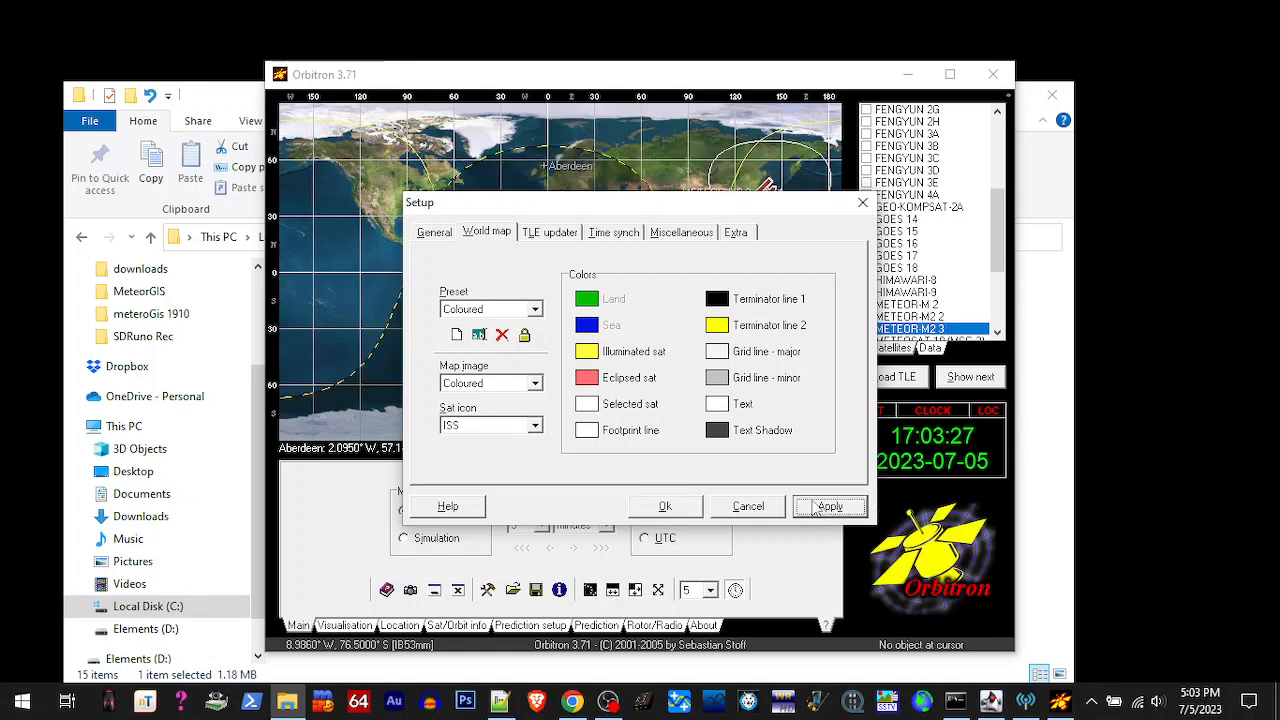
pyautogui.moveTo(714, 207); pyautogui.dragTo(698, 298)
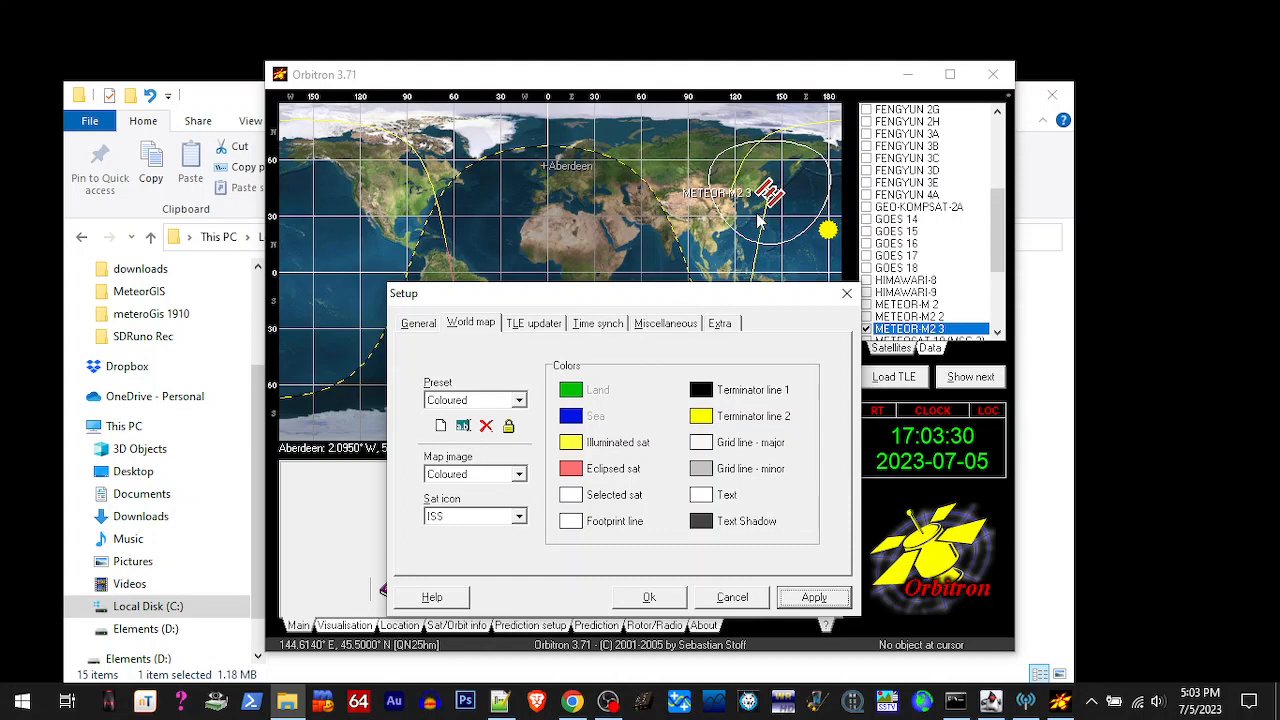
pyautogui.moveTo(634, 293); pyautogui.dragTo(625, 180)
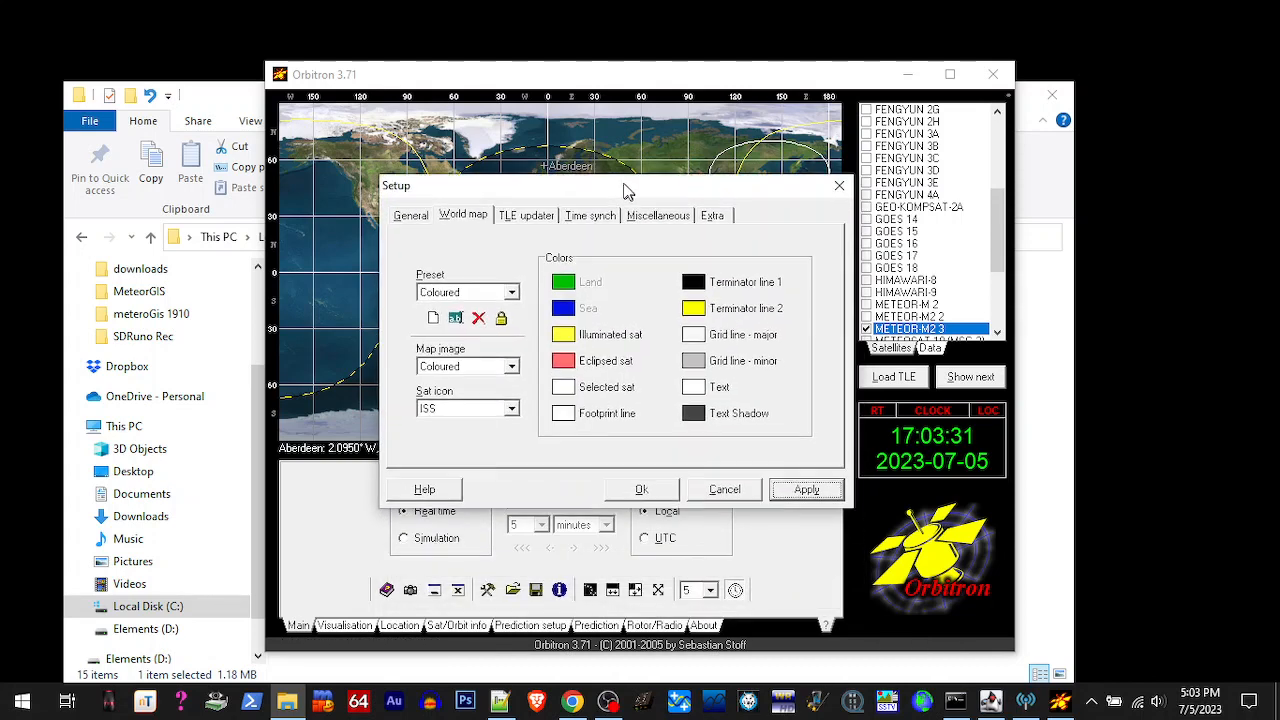
# Update the Weather group's TLE file, weather.txt, from CelesTrak over the internet
pyautogui.click(524, 210)
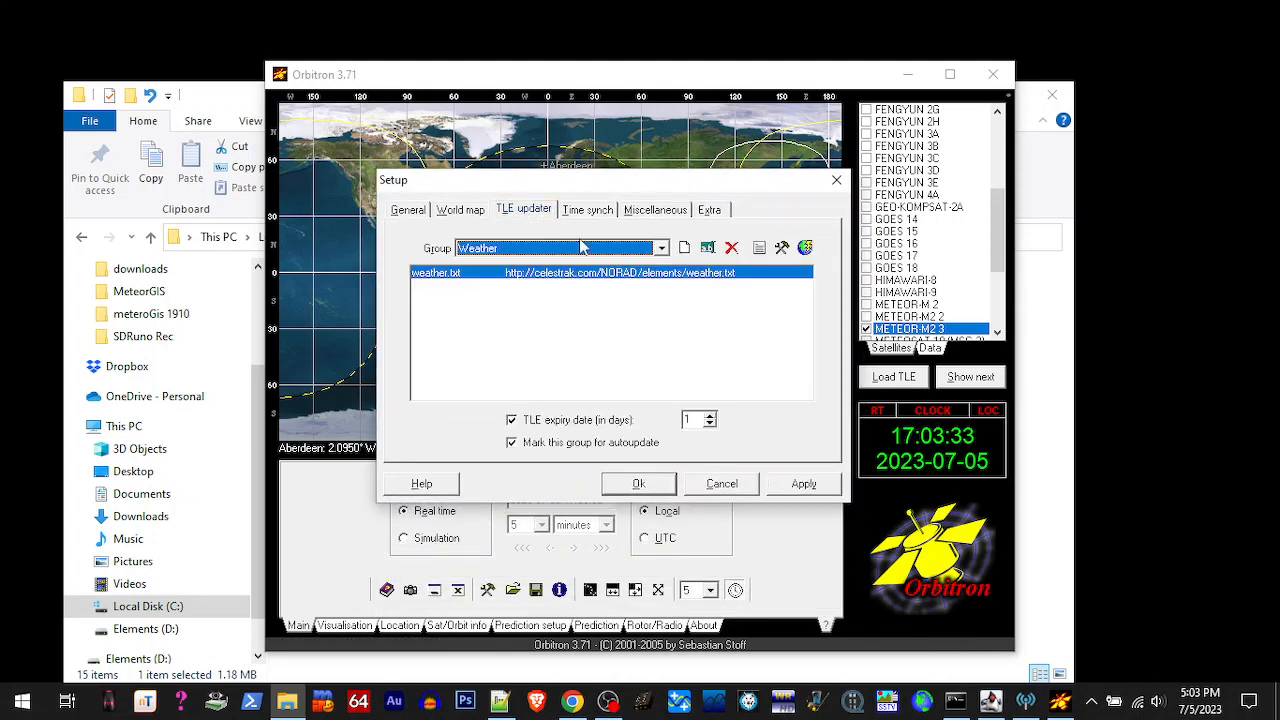
pyautogui.click(805, 248)
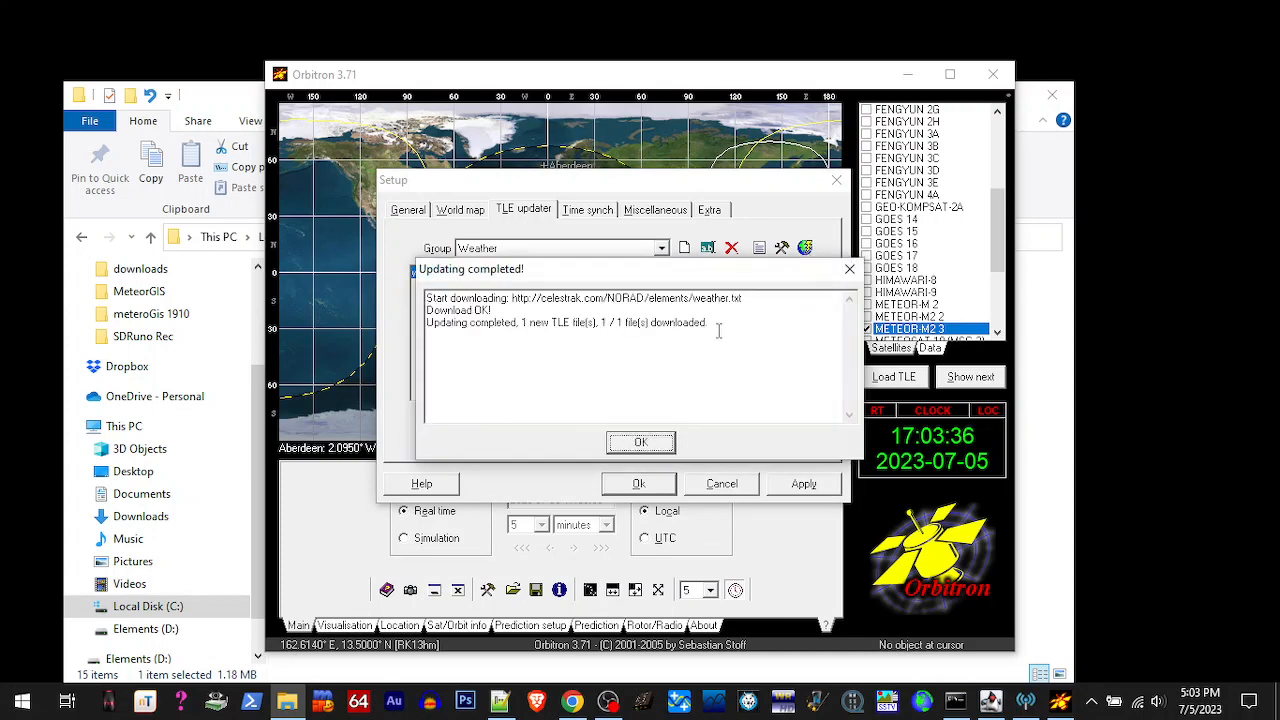
pyautogui.click(640, 445)
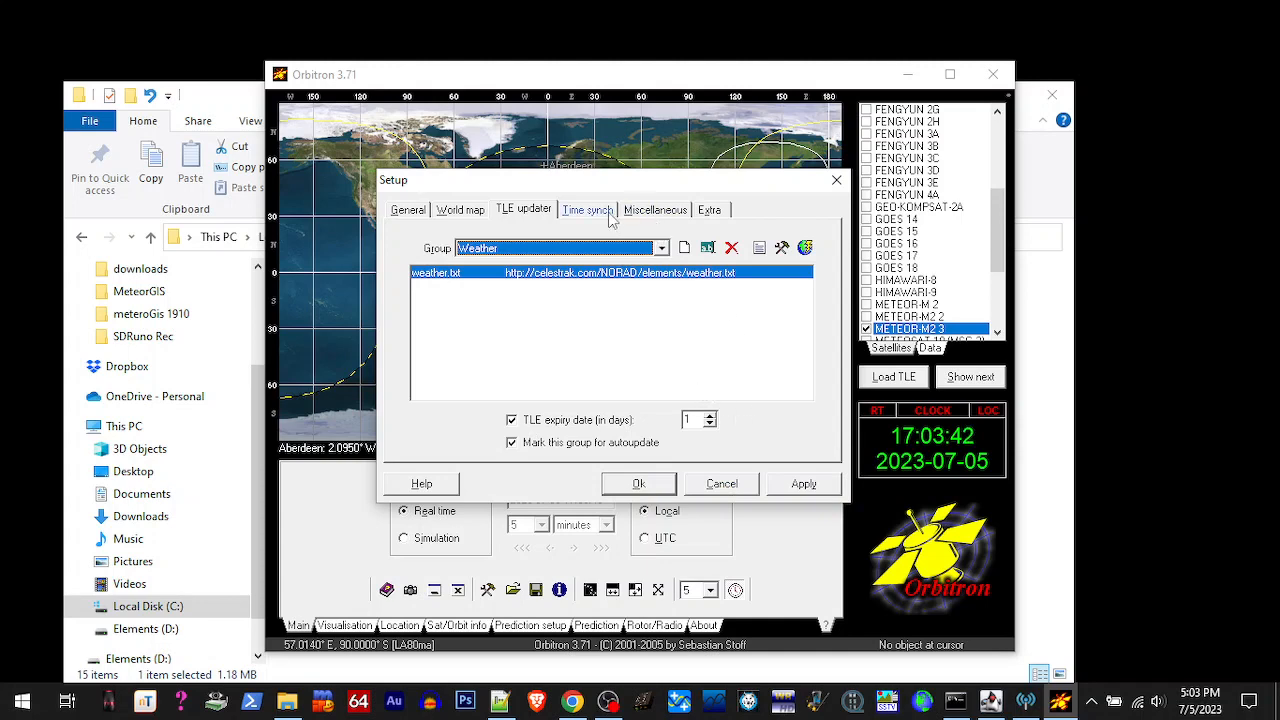
# Enable Autostart Rotor/Radio driver in Orbitron's extra settings and apply the setup
pyautogui.click(706, 210)
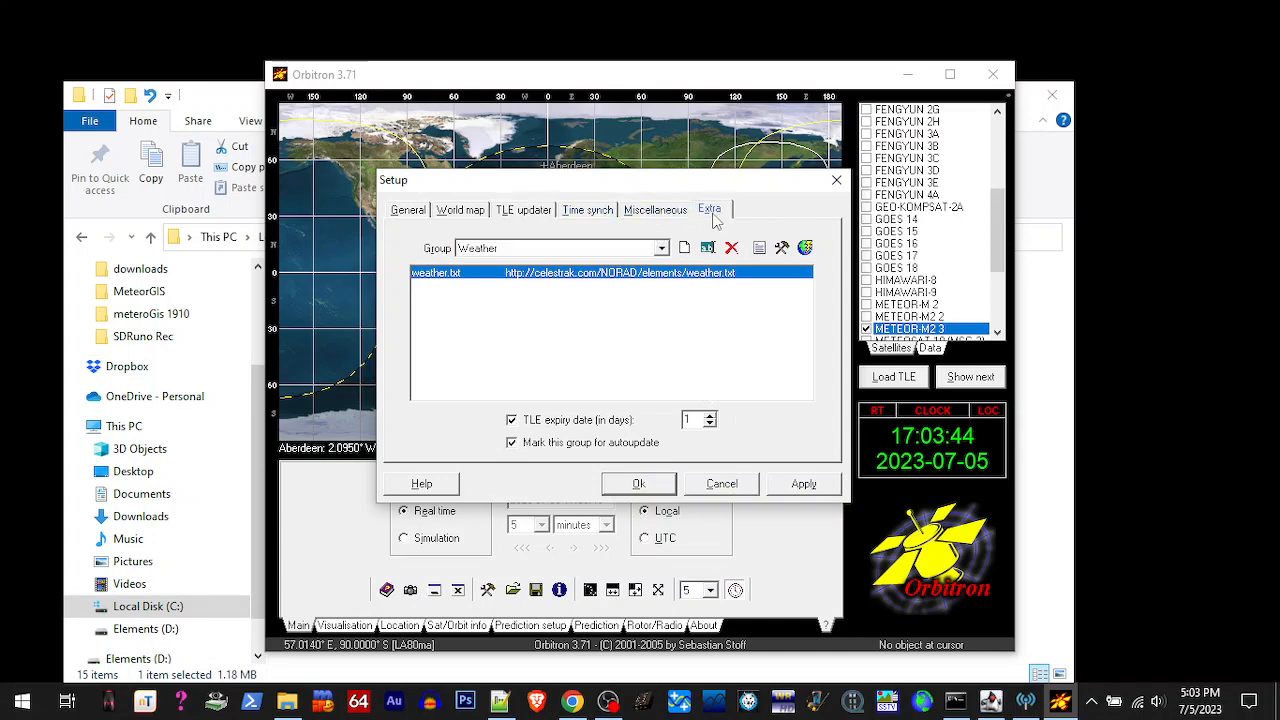
pyautogui.click(632, 406)
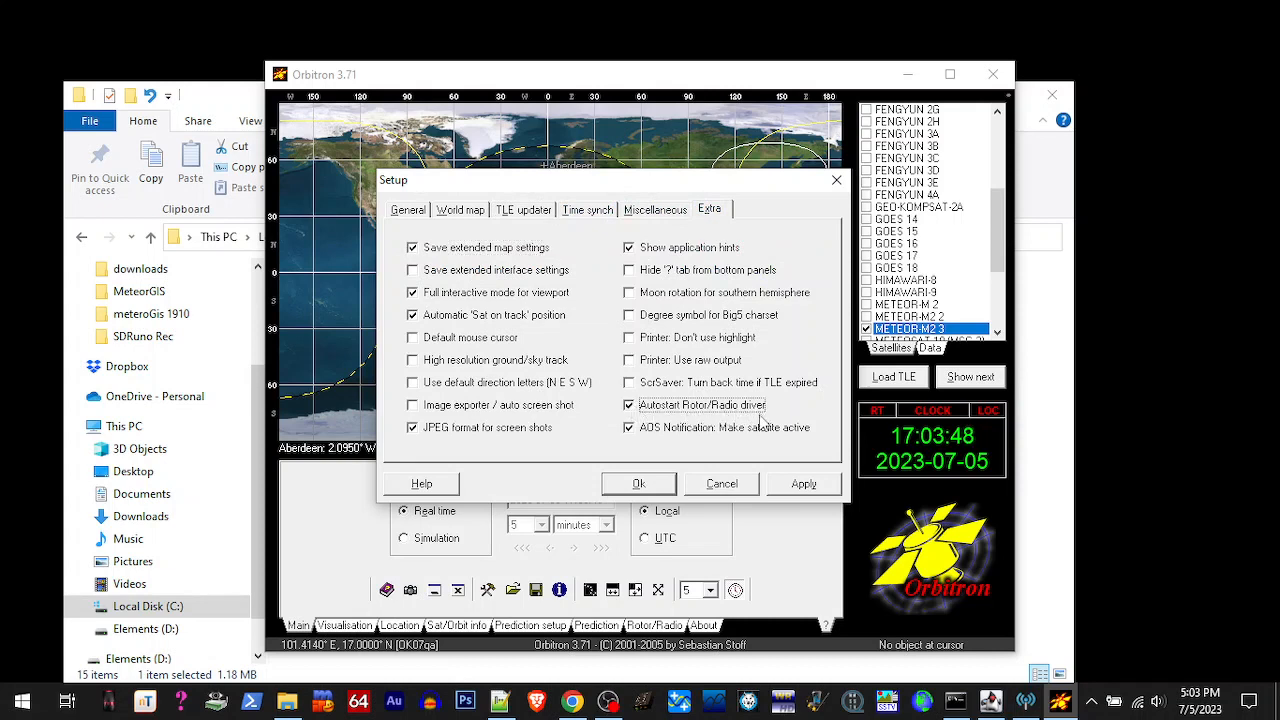
pyautogui.click(797, 485)
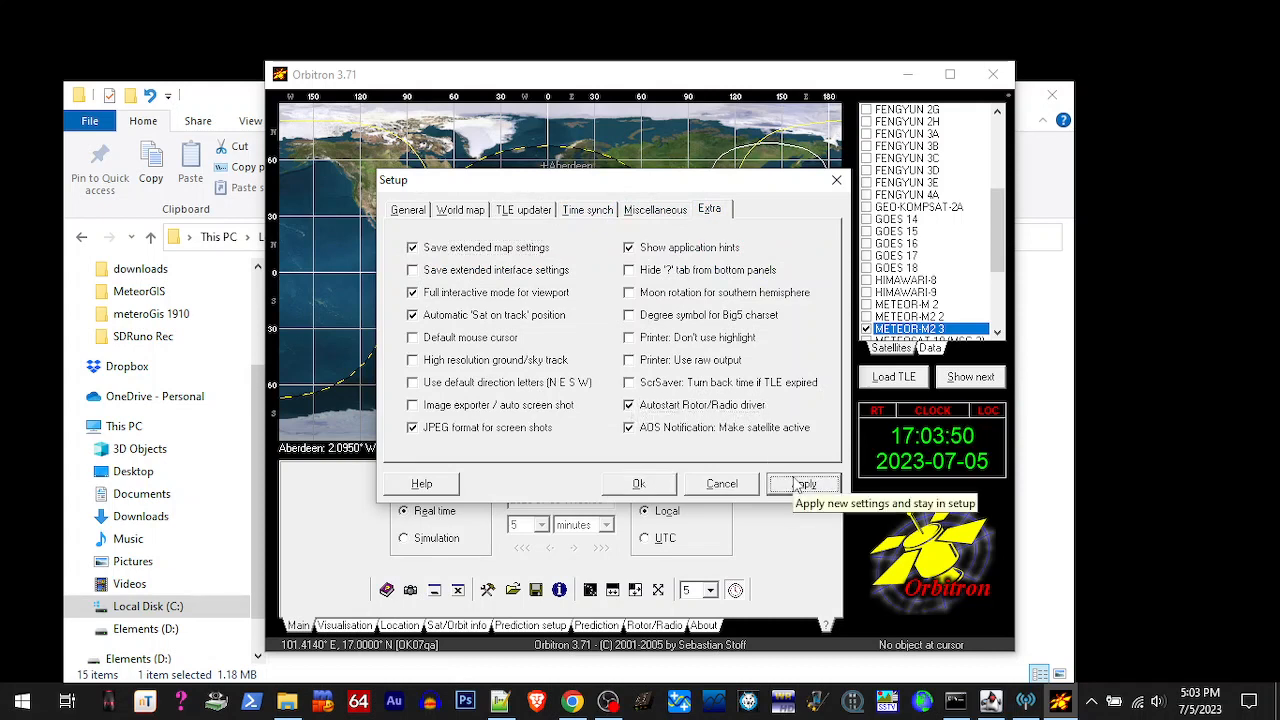
# Accept the Orbitron setup and replace the observer location's longitude with -122.6865, copied from the new 1 note in Notepad++
pyautogui.click(645, 484)
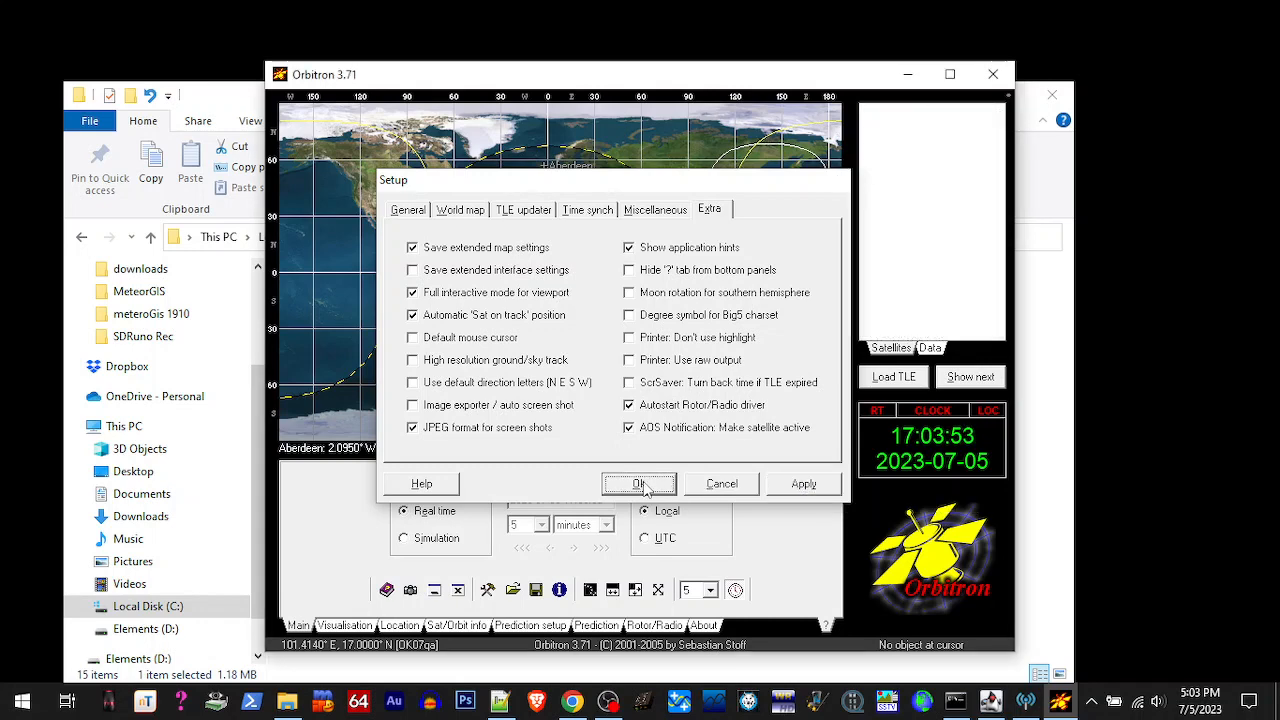
pyautogui.click(393, 628)
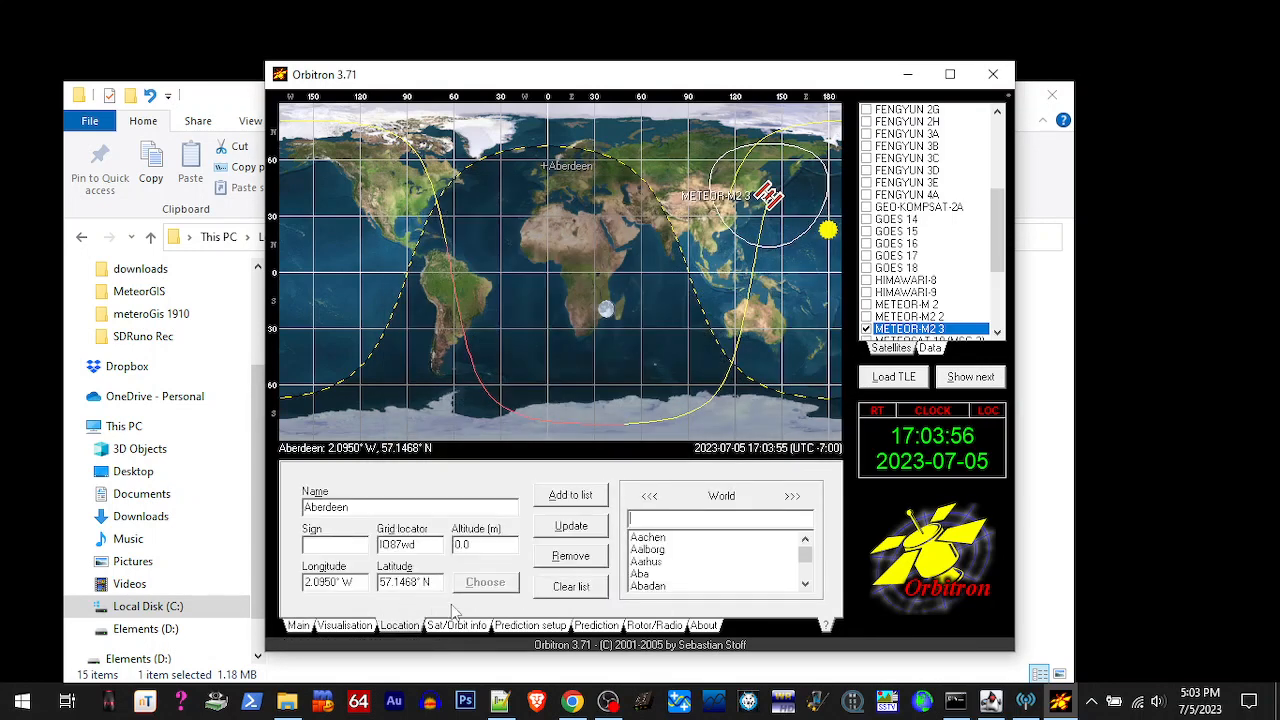
pyautogui.click(501, 702)
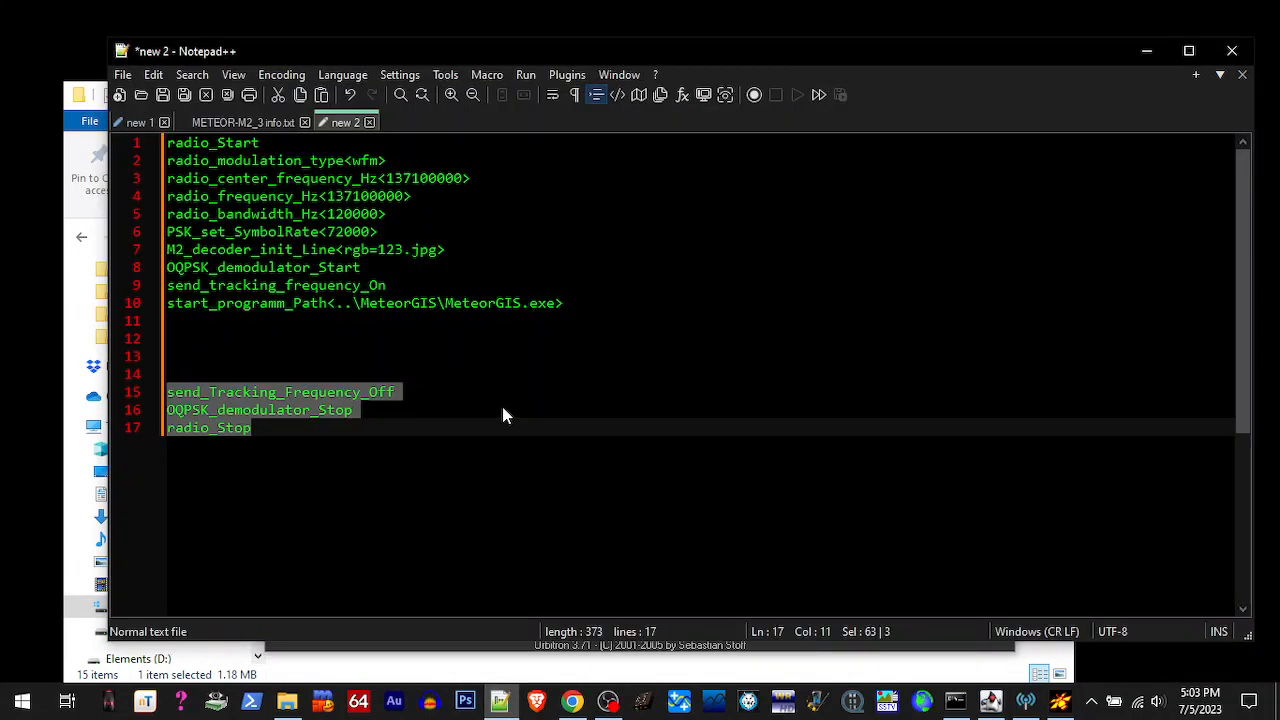
pyautogui.click(148, 123)
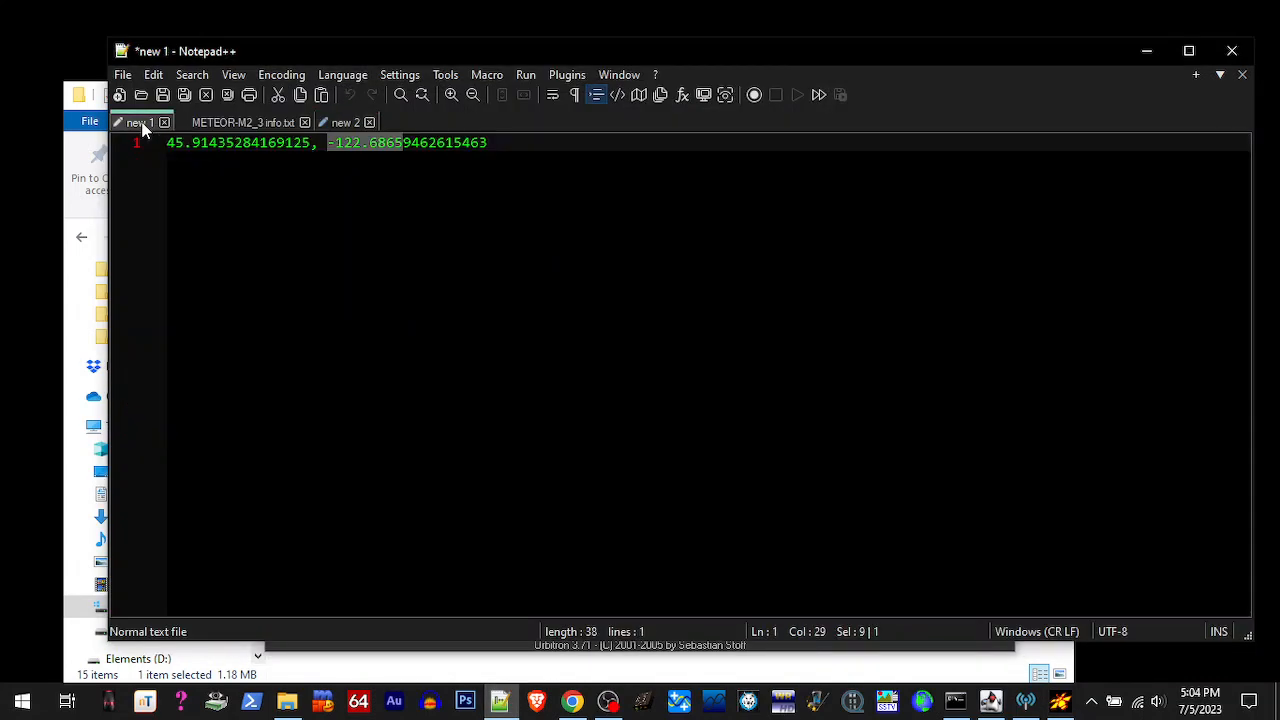
pyautogui.rightClick(367, 140)
pyautogui.click(405, 172)
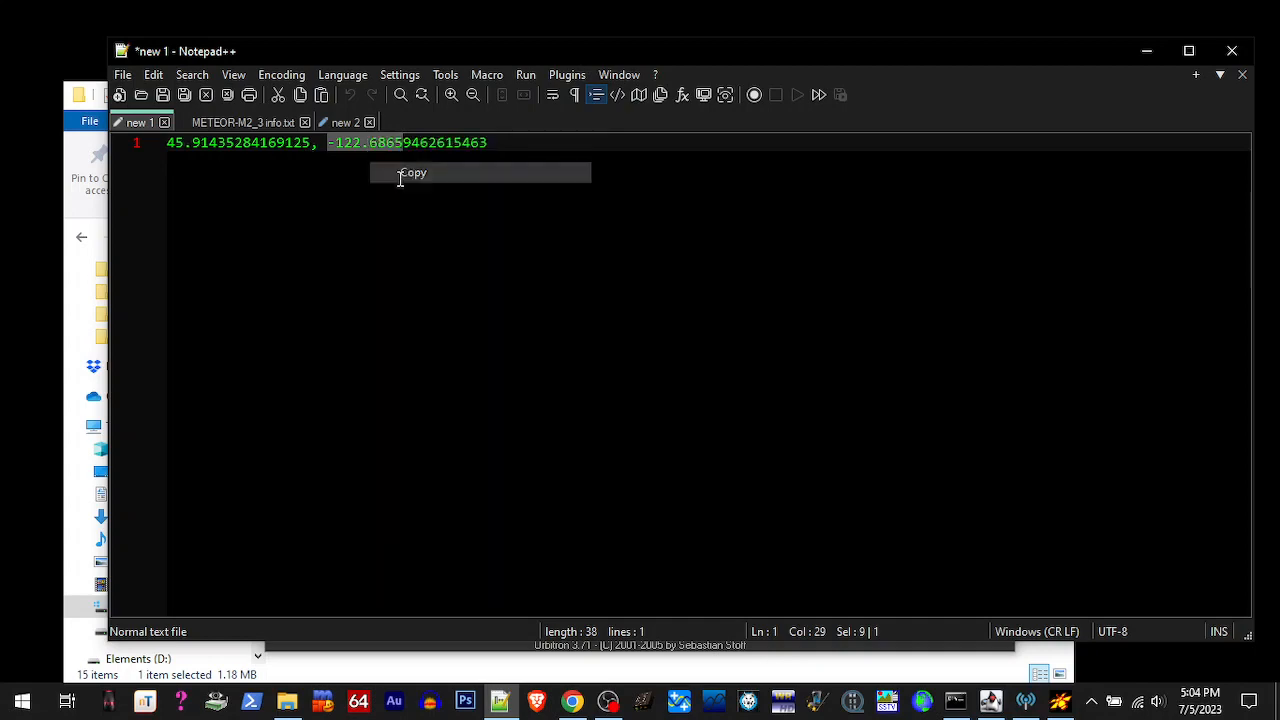
pyautogui.click(1145, 53)
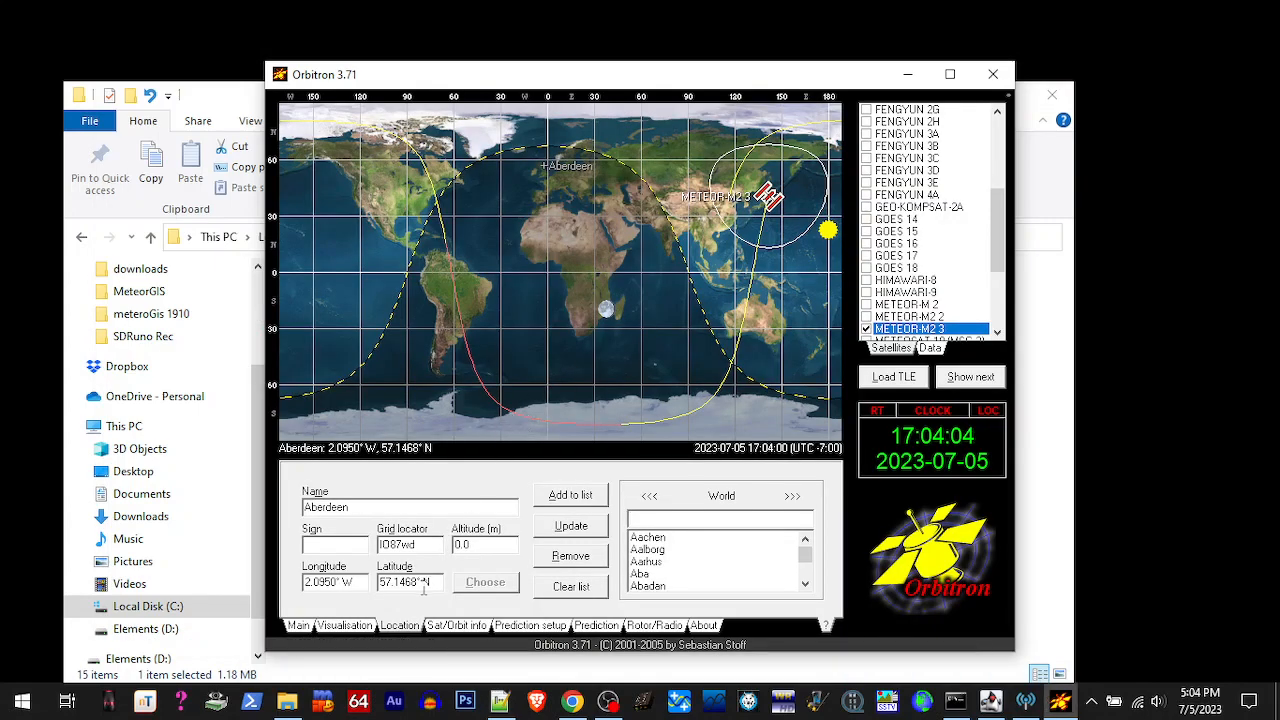
pyautogui.moveTo(359, 586); pyautogui.dragTo(300, 585)
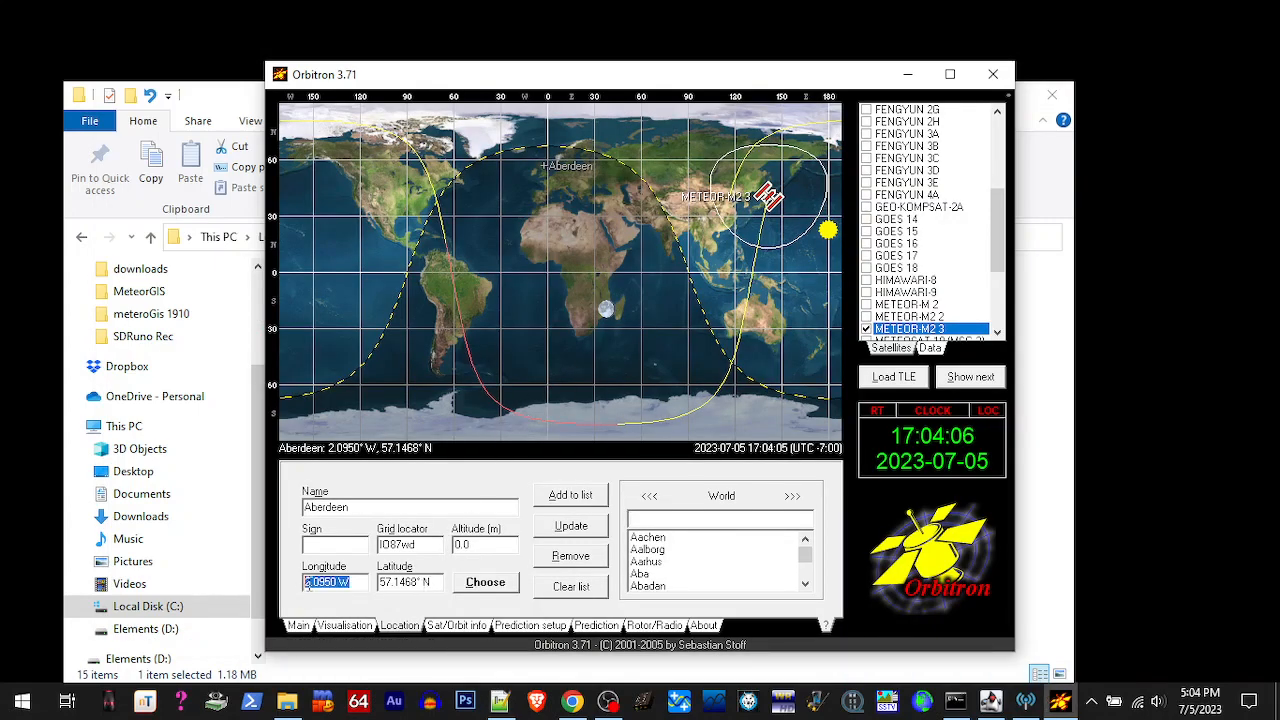
pyautogui.rightClick(308, 585)
pyautogui.click(350, 409)
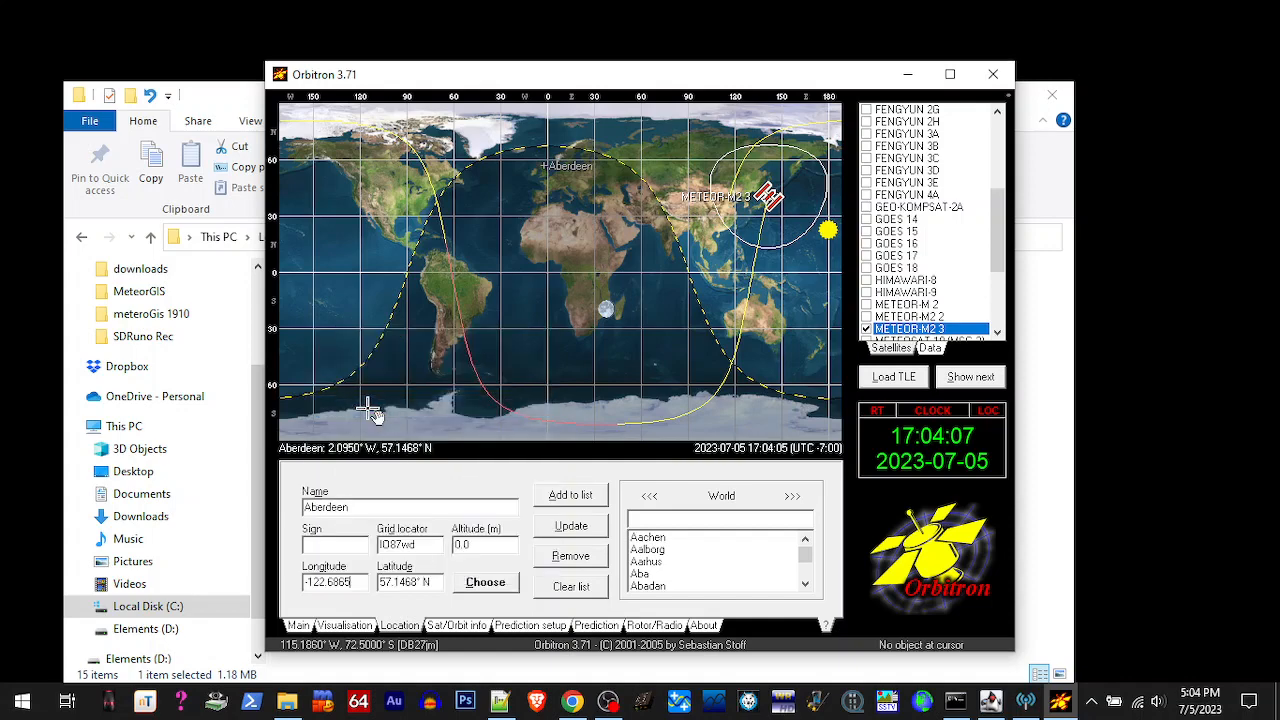
# Copy the latitude 45.9143 from the new 1 note in Notepad++ and paste it as the location's latitude in Orbitron
pyautogui.click(500, 700)
pyautogui.moveTo(171, 146); pyautogui.dragTo(225, 145)
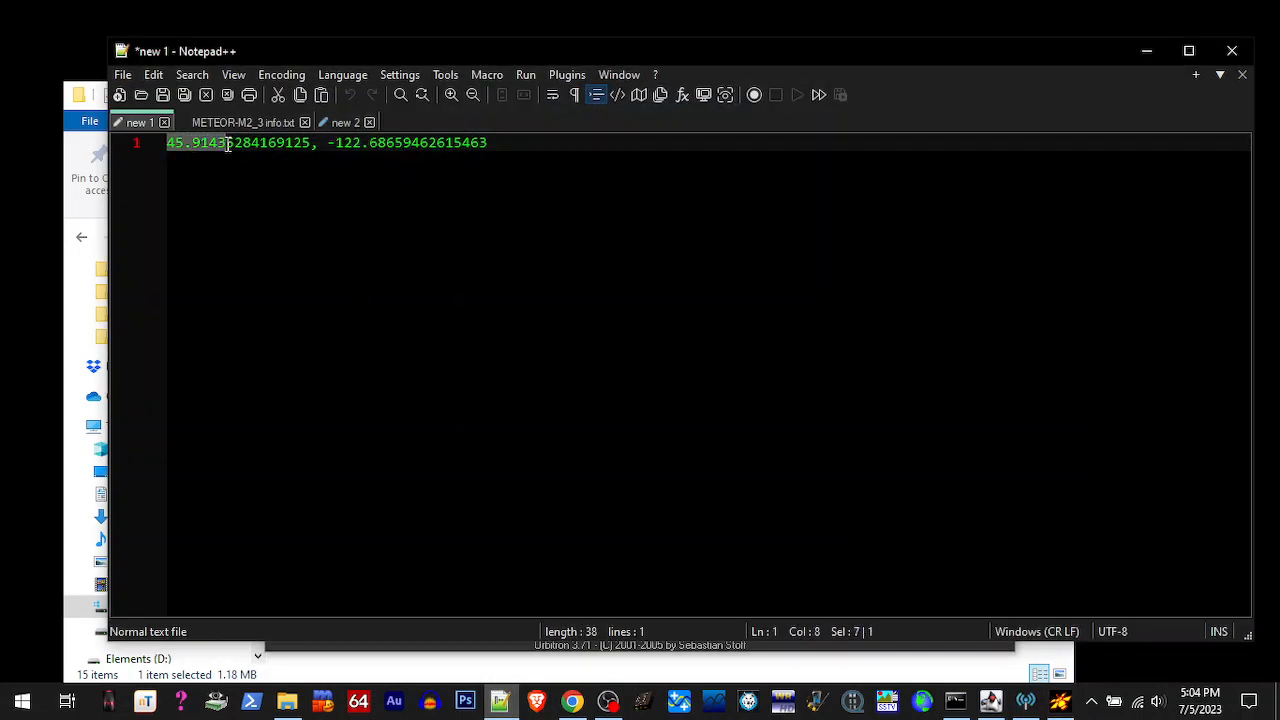
pyautogui.rightClick(228, 145)
pyautogui.click(262, 175)
pyautogui.click(1133, 52)
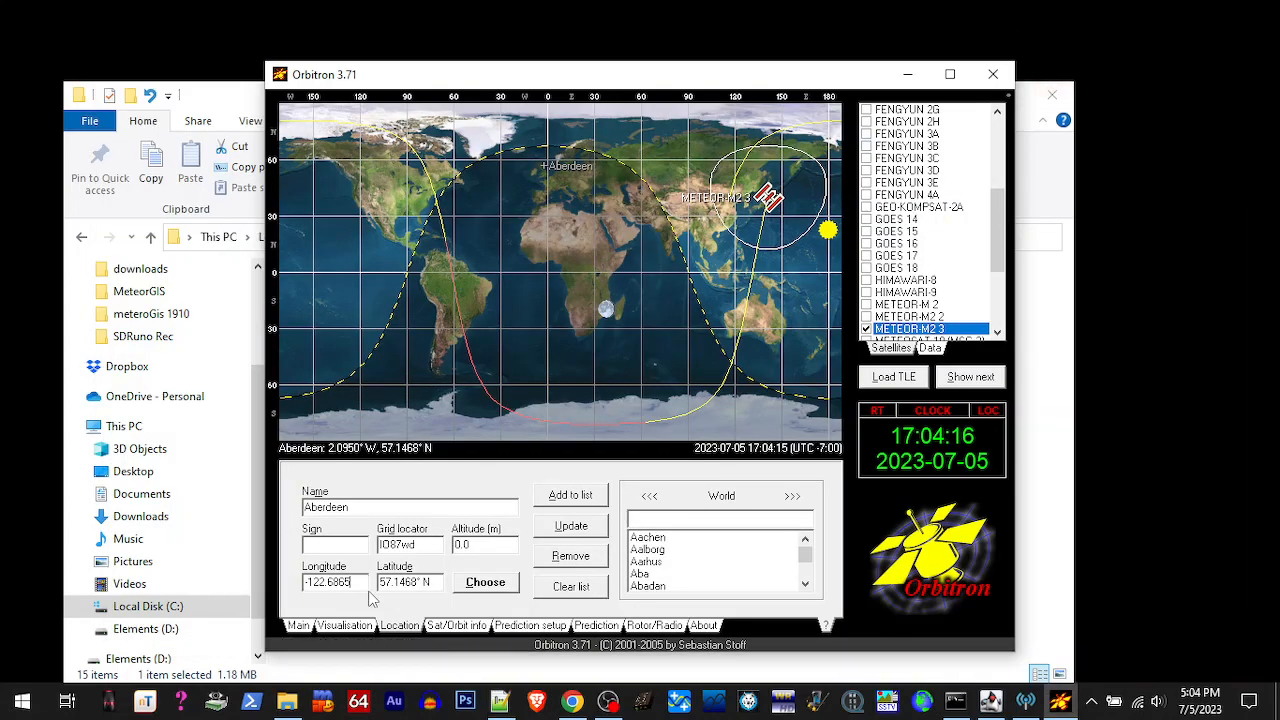
pyautogui.moveTo(430, 582); pyautogui.dragTo(377, 582)
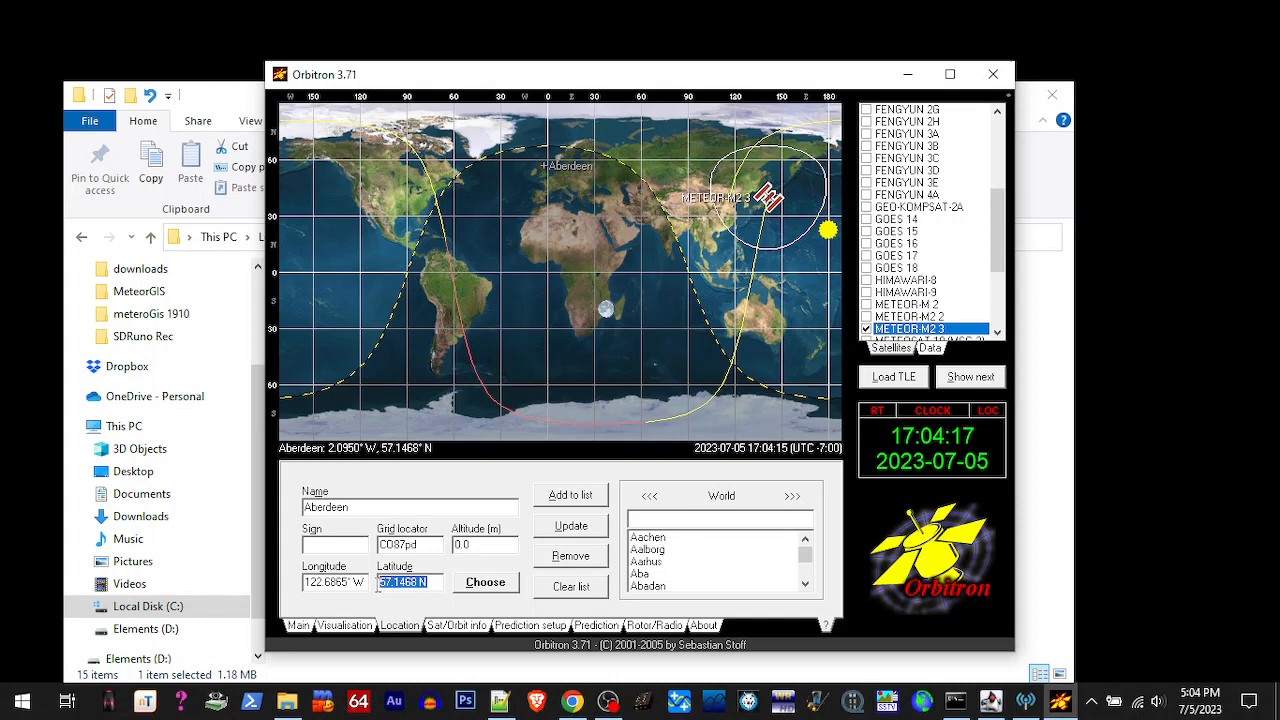
pyautogui.rightClick(396, 578)
pyautogui.click(438, 403)
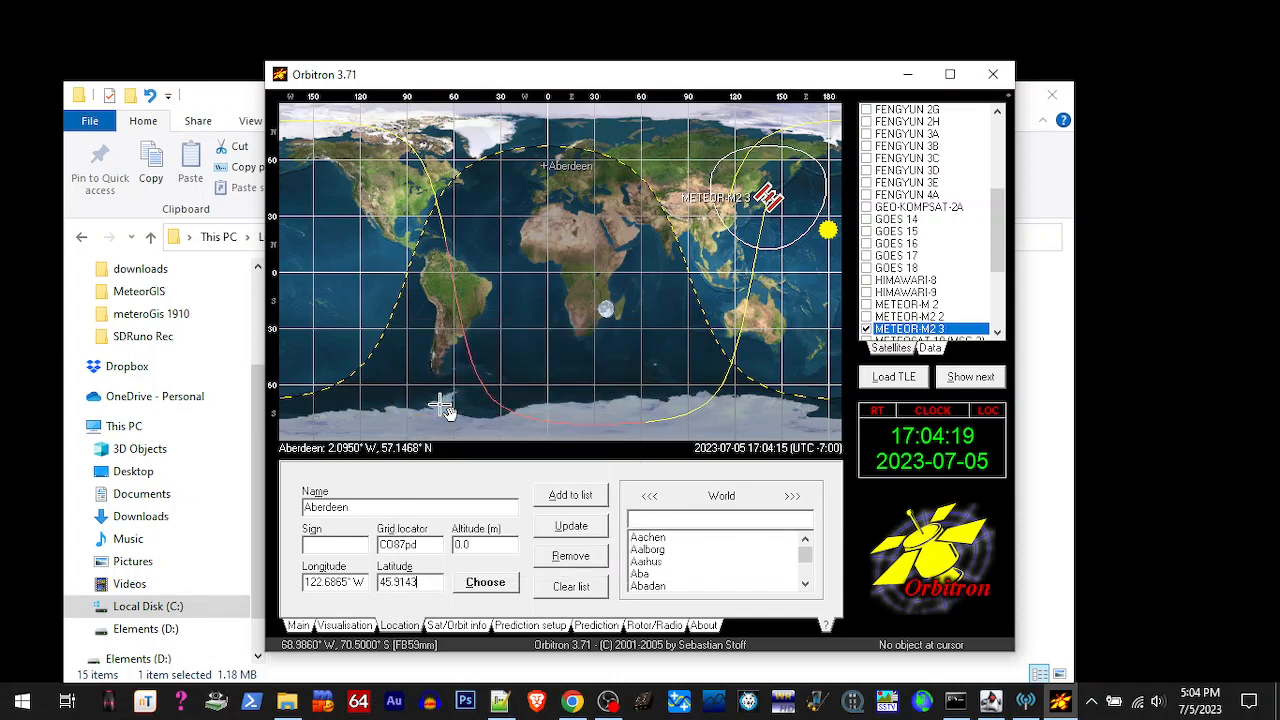
# Set the location's sign to pdxh0b0 and its name to Woodland Wa
pyautogui.click(330, 546)
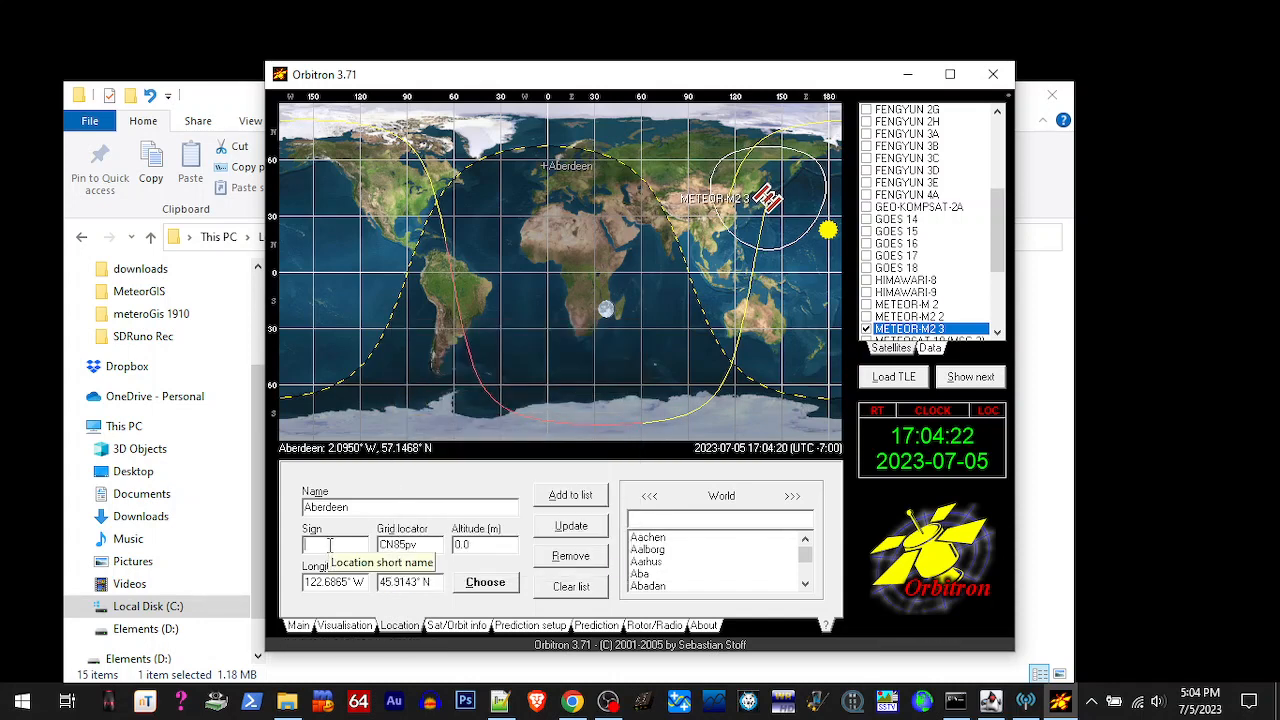
pyautogui.write('Pdx')
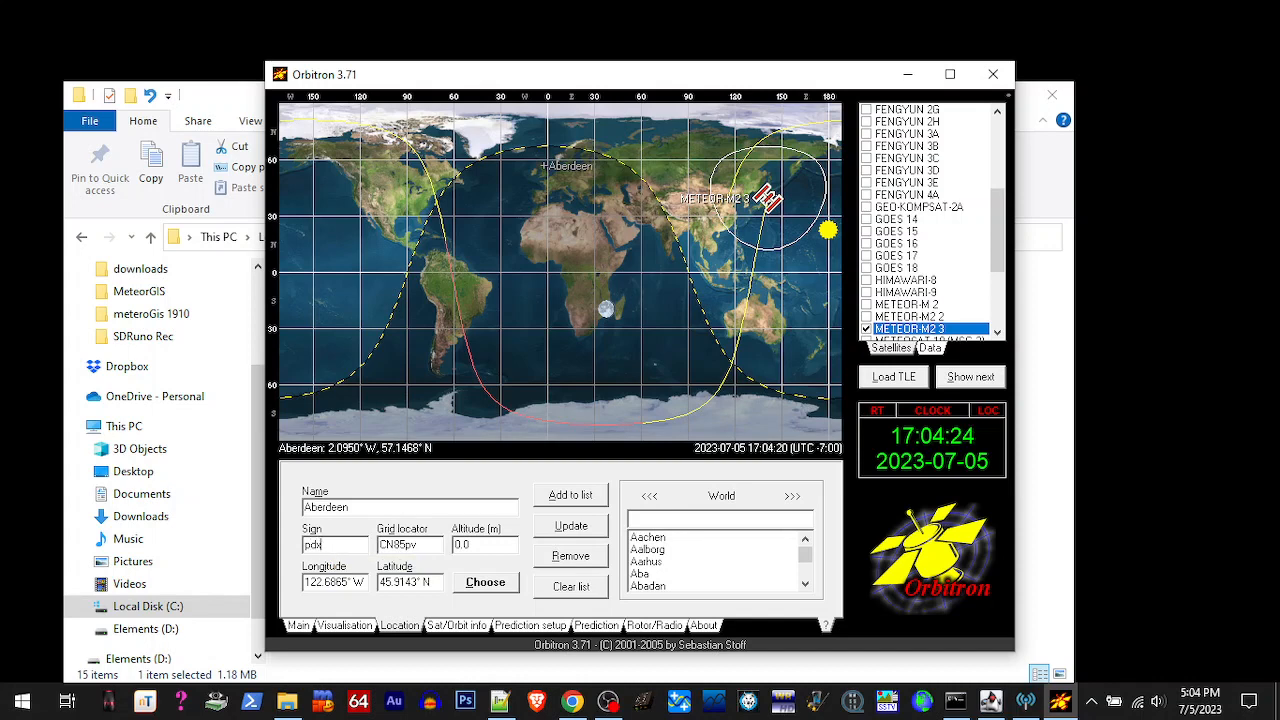
pyautogui.write('h0b0')
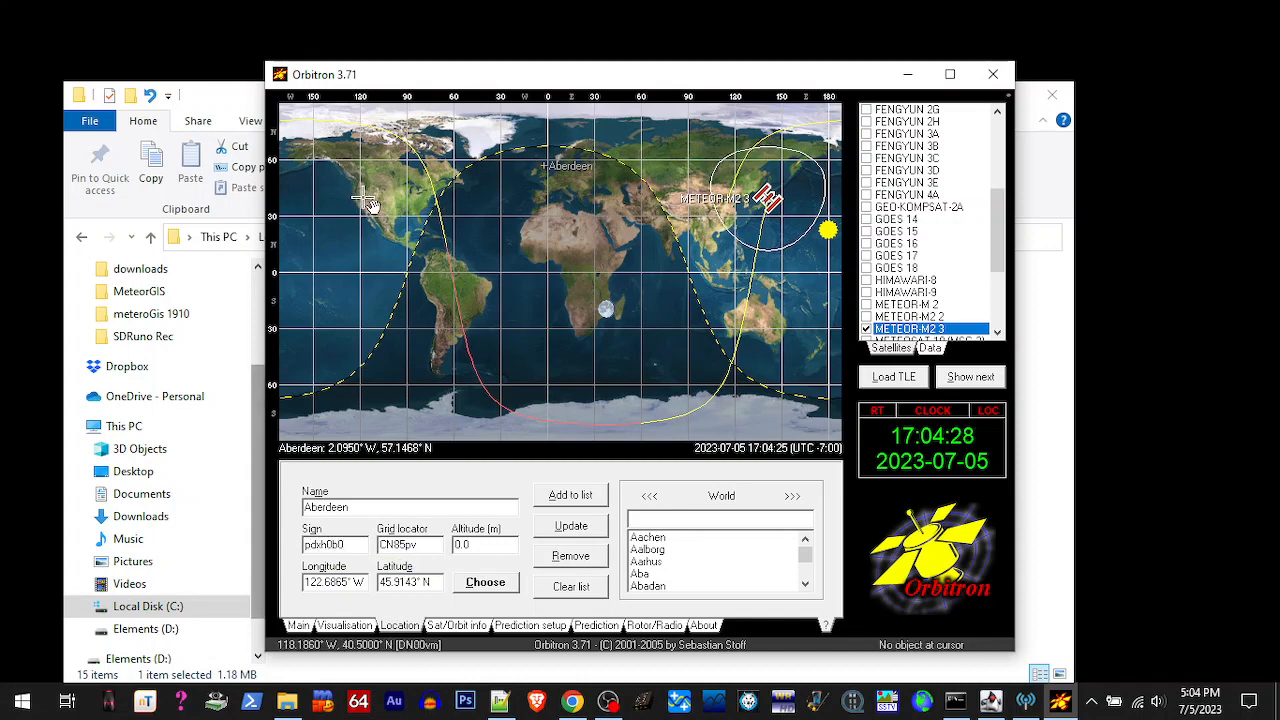
pyautogui.moveTo(362, 508); pyautogui.dragTo(300, 511)
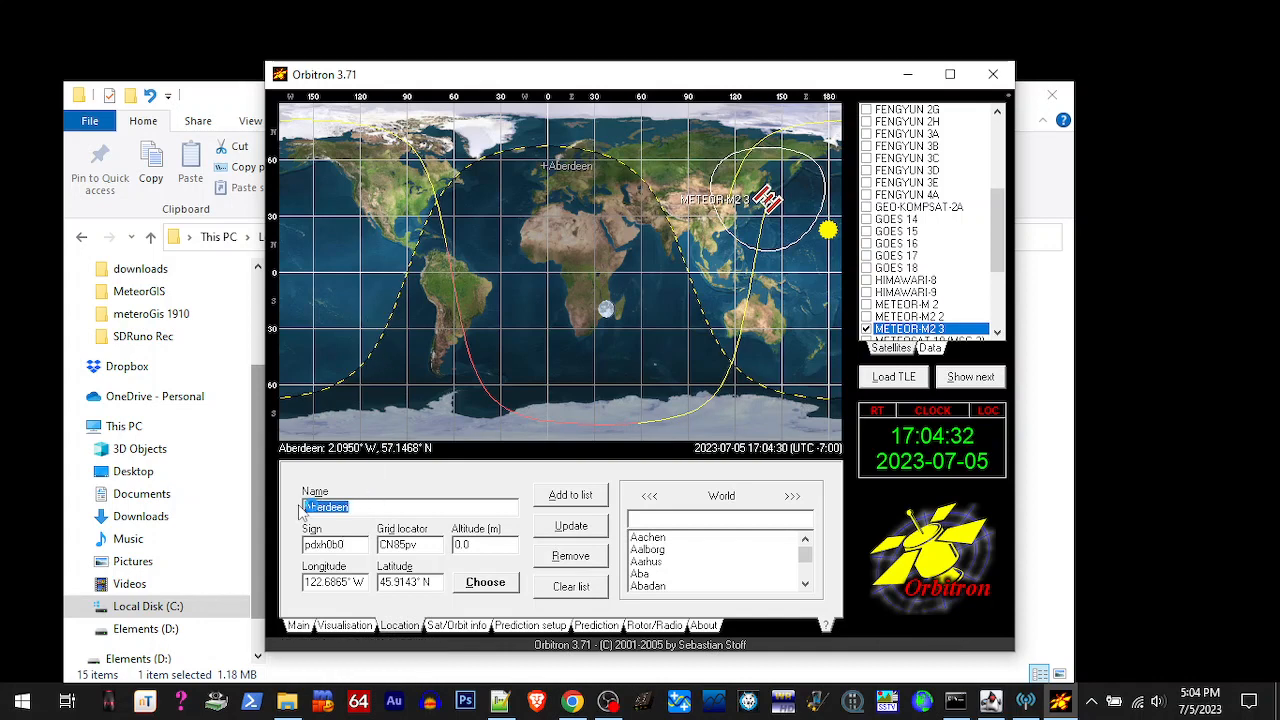
pyautogui.write('Wo')
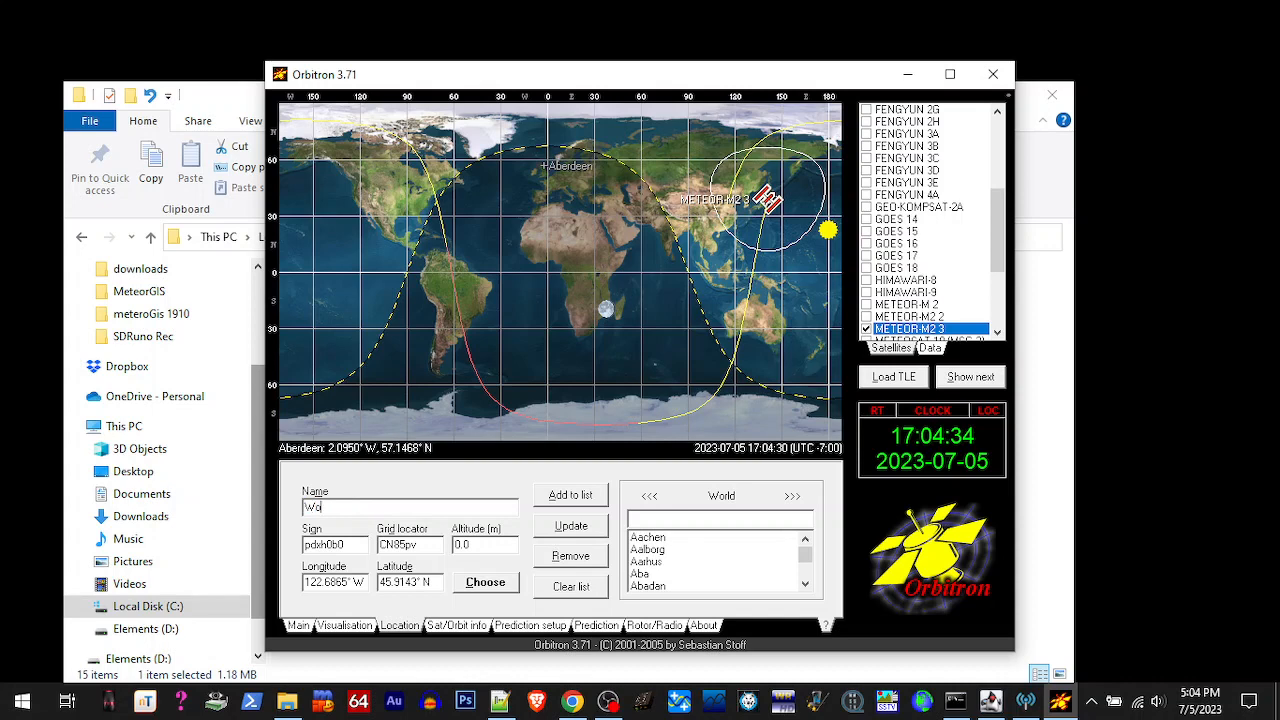
pyautogui.write('odland Wa')
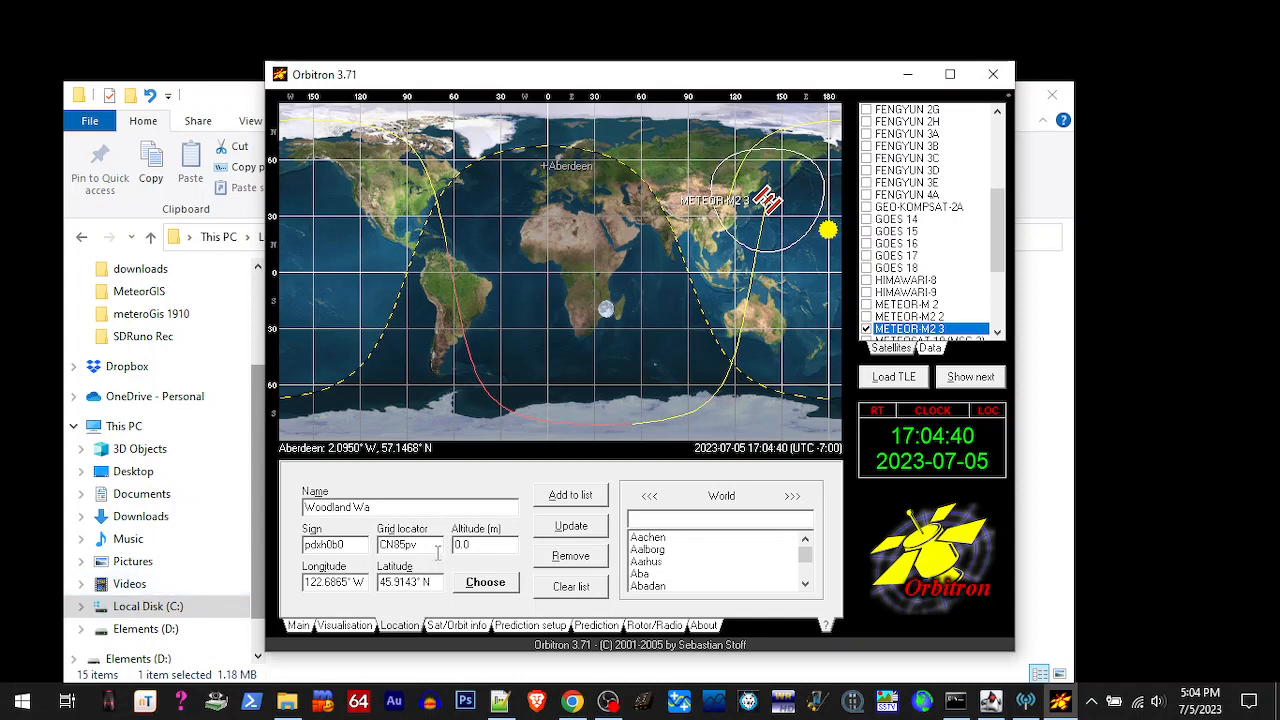
# Set the altitude to 140 m, add Woodland Wa to the location list and choose it as the active location
pyautogui.moveTo(501, 543); pyautogui.dragTo(424, 549)
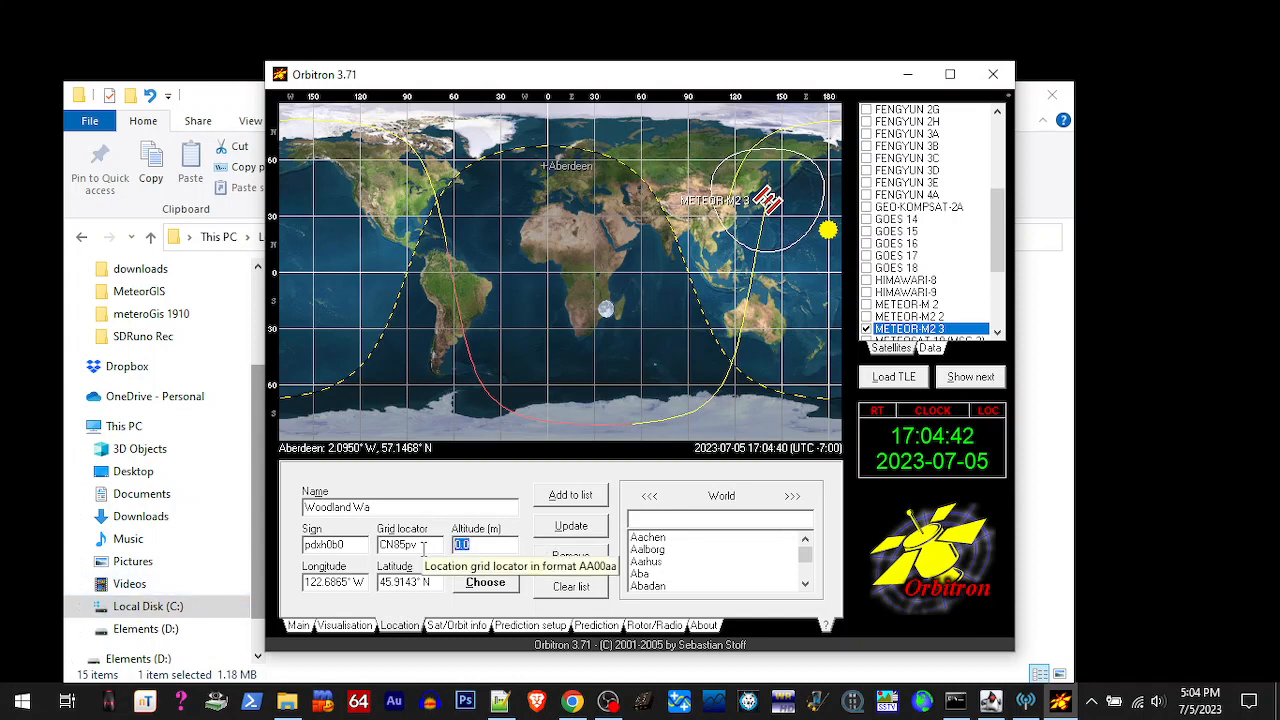
pyautogui.write('140')
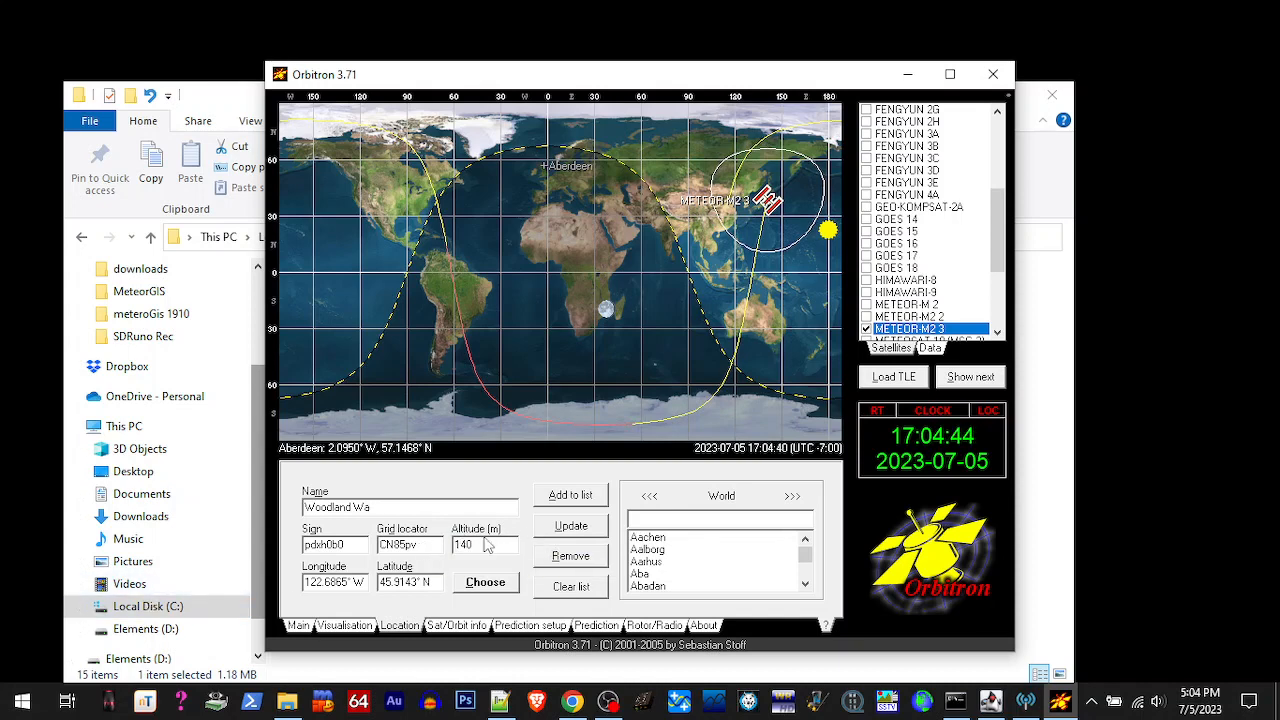
pyautogui.click(578, 496)
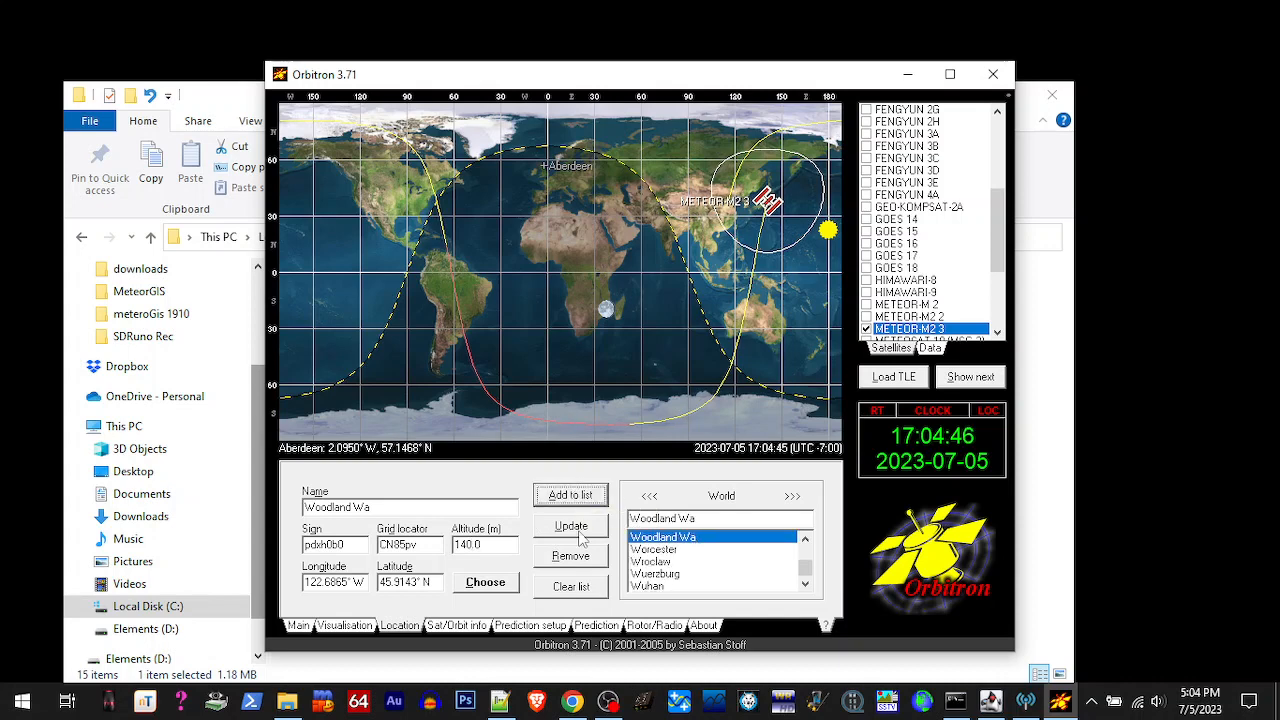
pyautogui.click(490, 588)
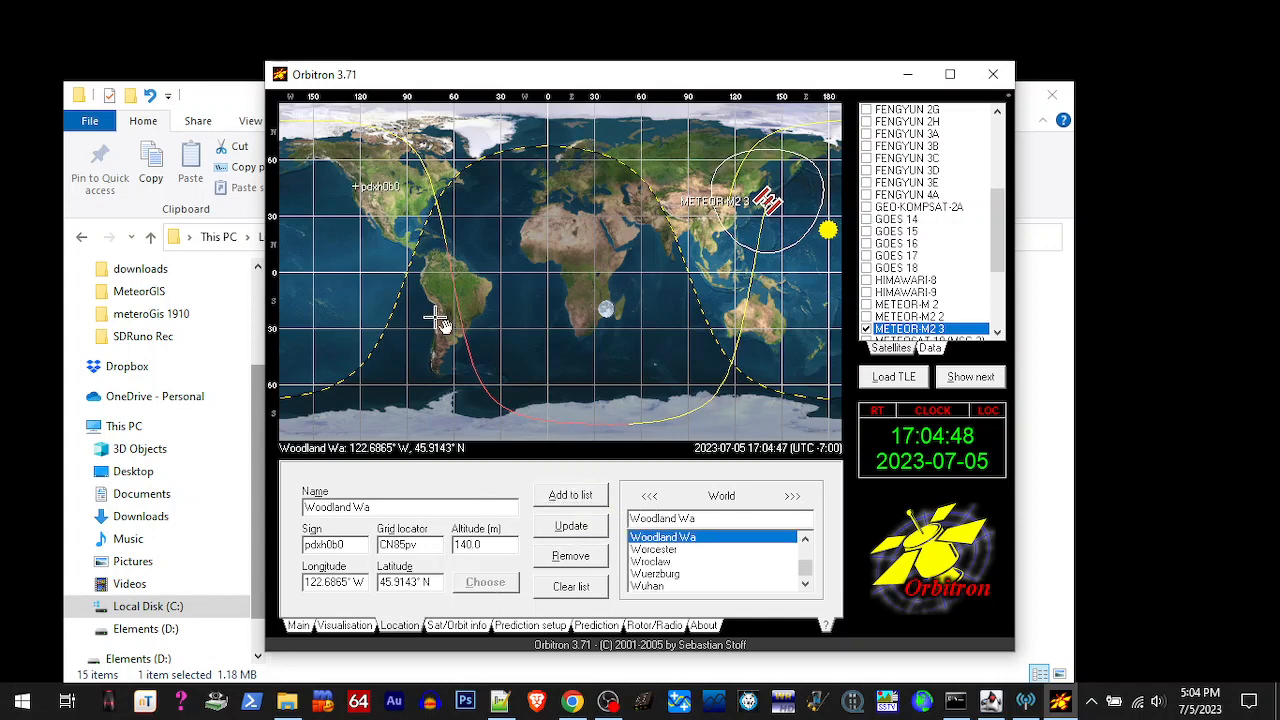
pyautogui.click(563, 232)
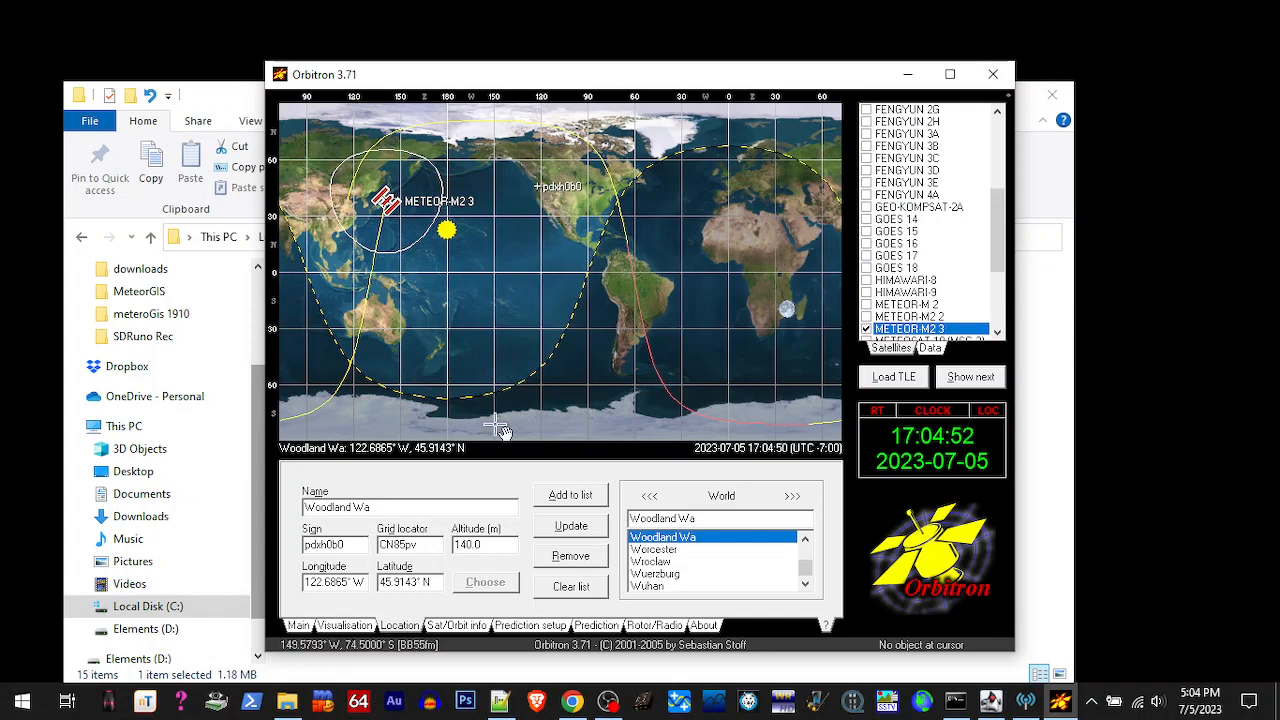
# Choose FM-W as the downlink mode for METEOR-M2 3 in Orbitron's rotor/radio settings
pyautogui.click(657, 626)
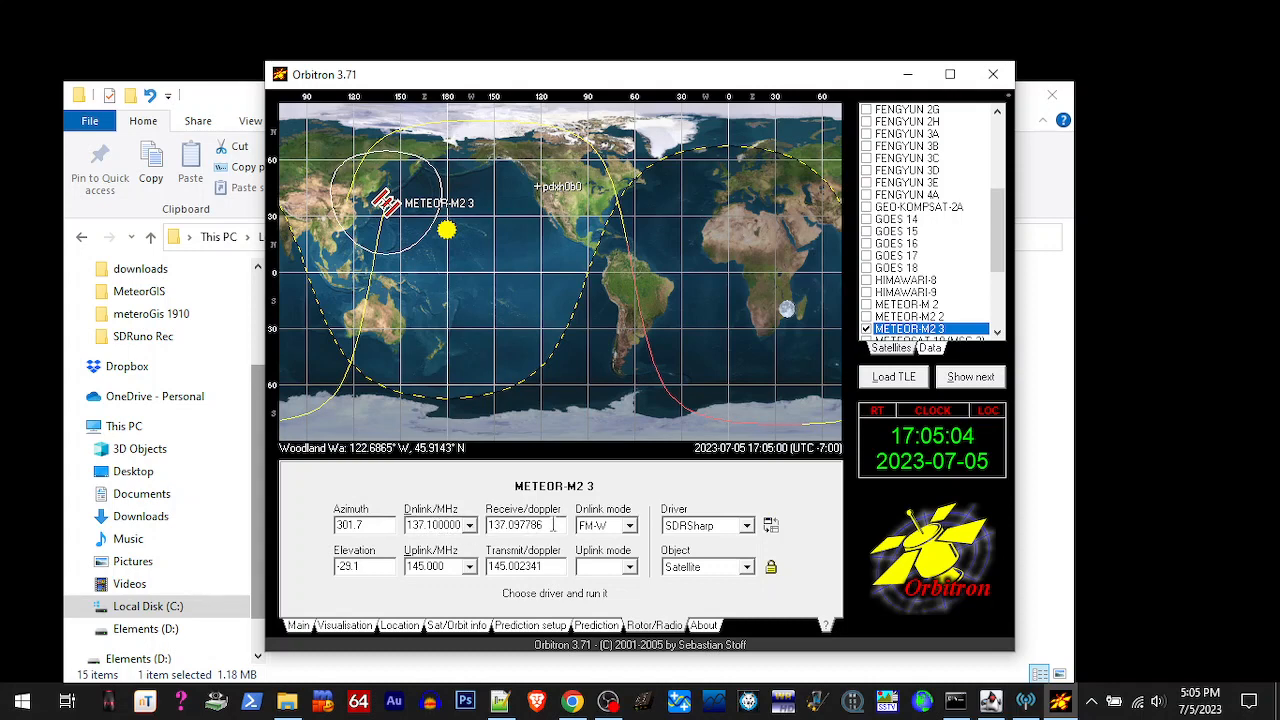
pyautogui.click(630, 526)
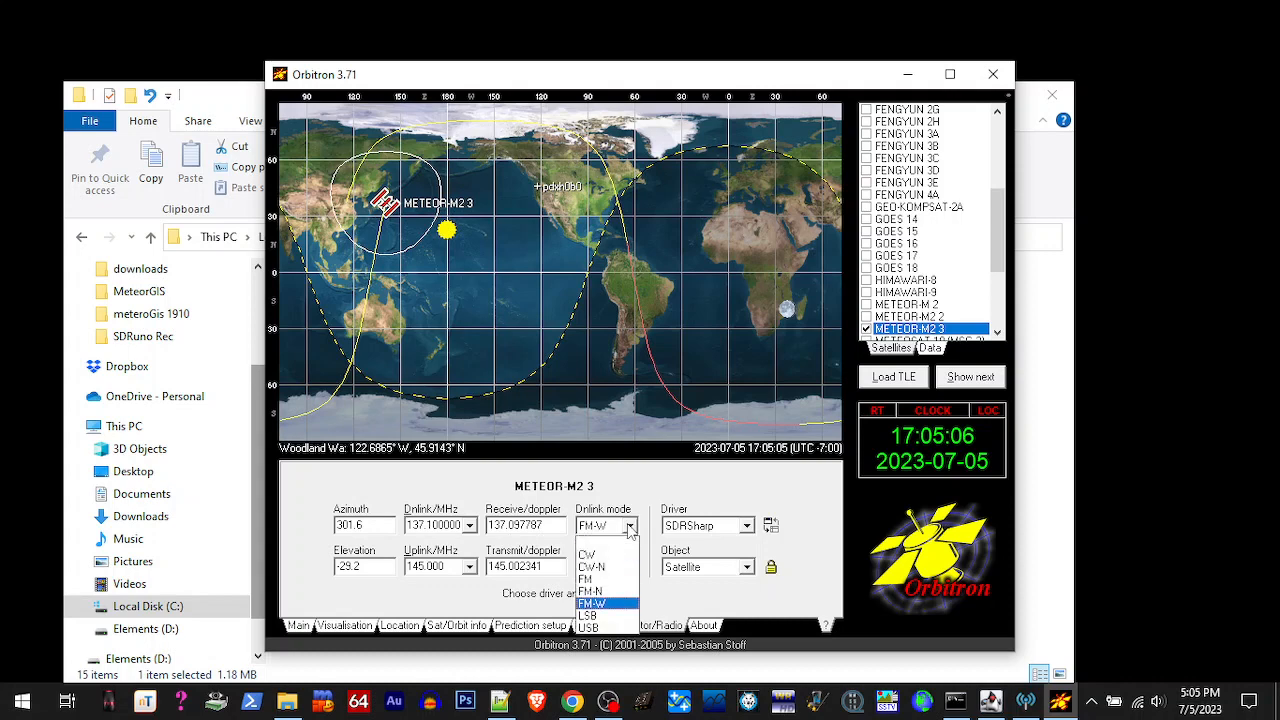
pyautogui.click(600, 603)
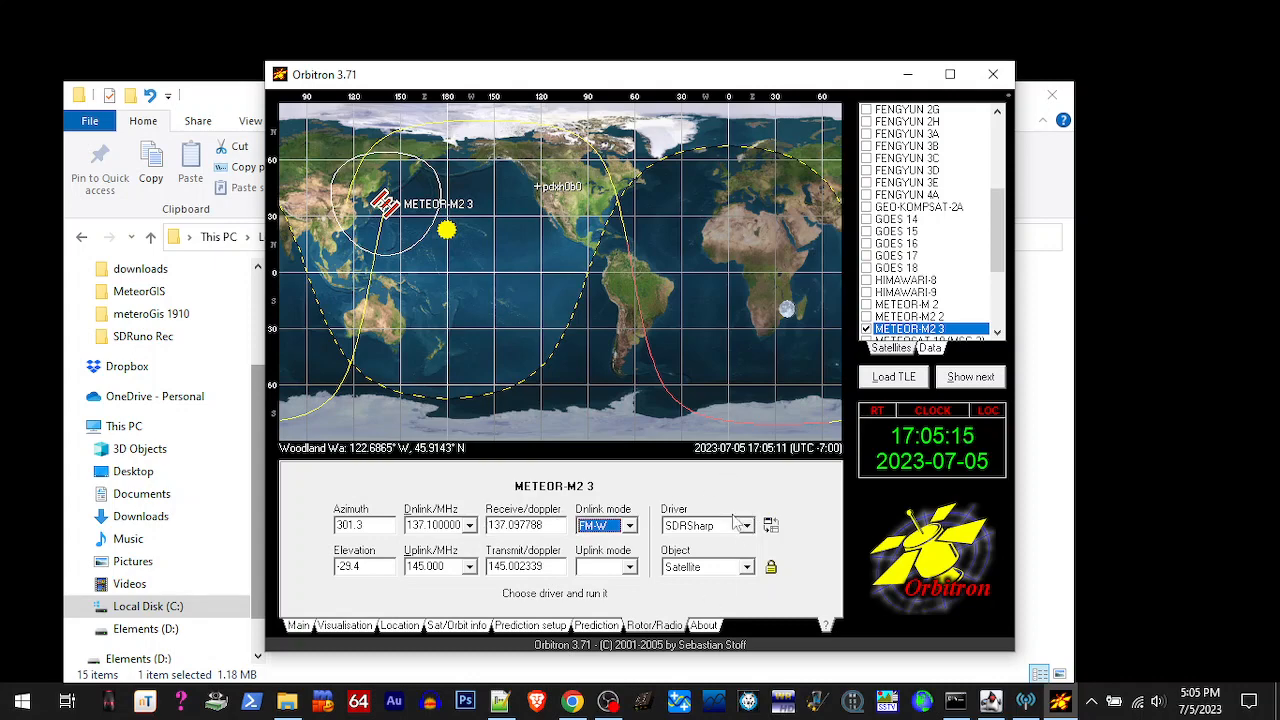
# Close Orbitron, launch MeteorGIS_Configurator.exe from C:\MeteorGIS\MeteorGIS and load default.ini
pyautogui.click(993, 75)
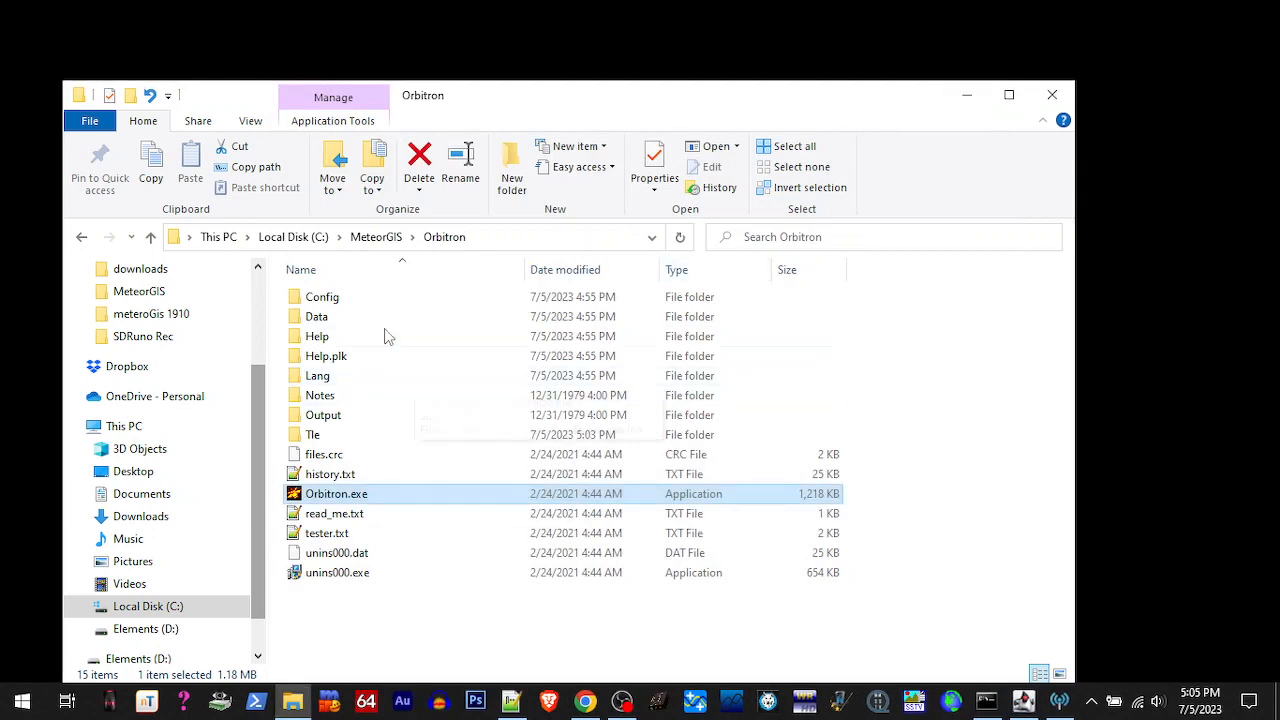
pyautogui.click(374, 241)
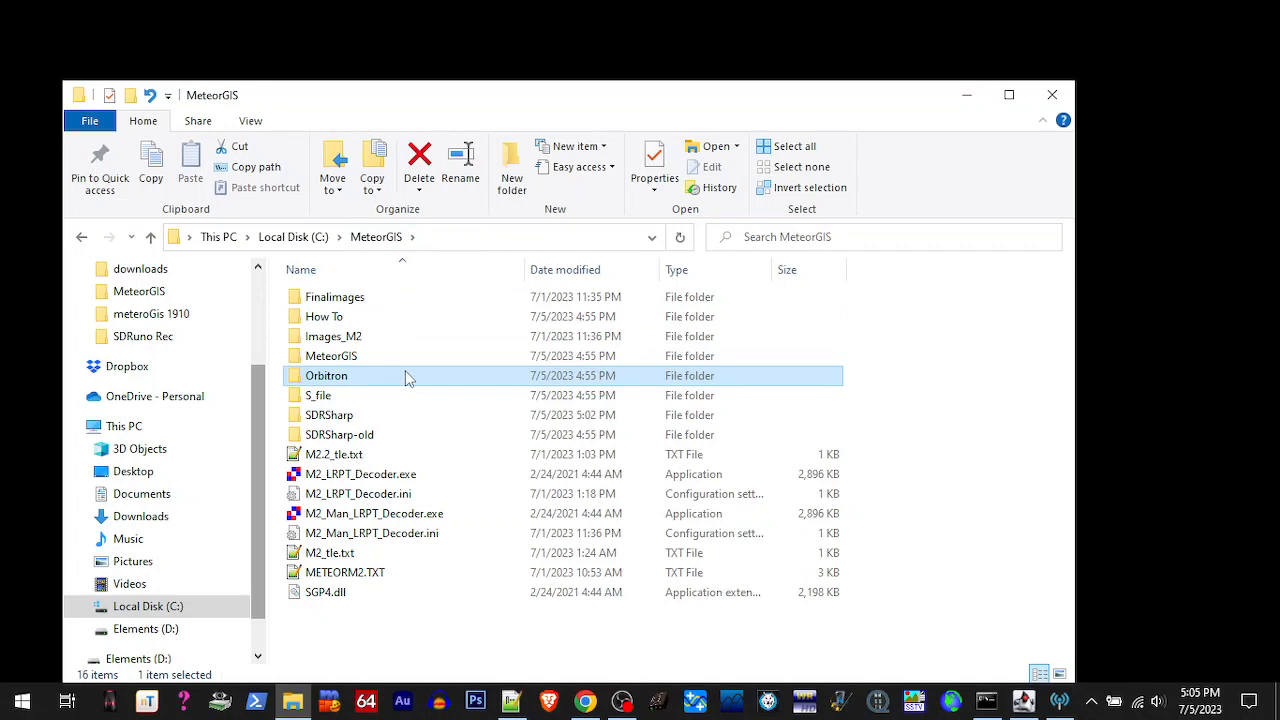
pyautogui.doubleClick(349, 363)
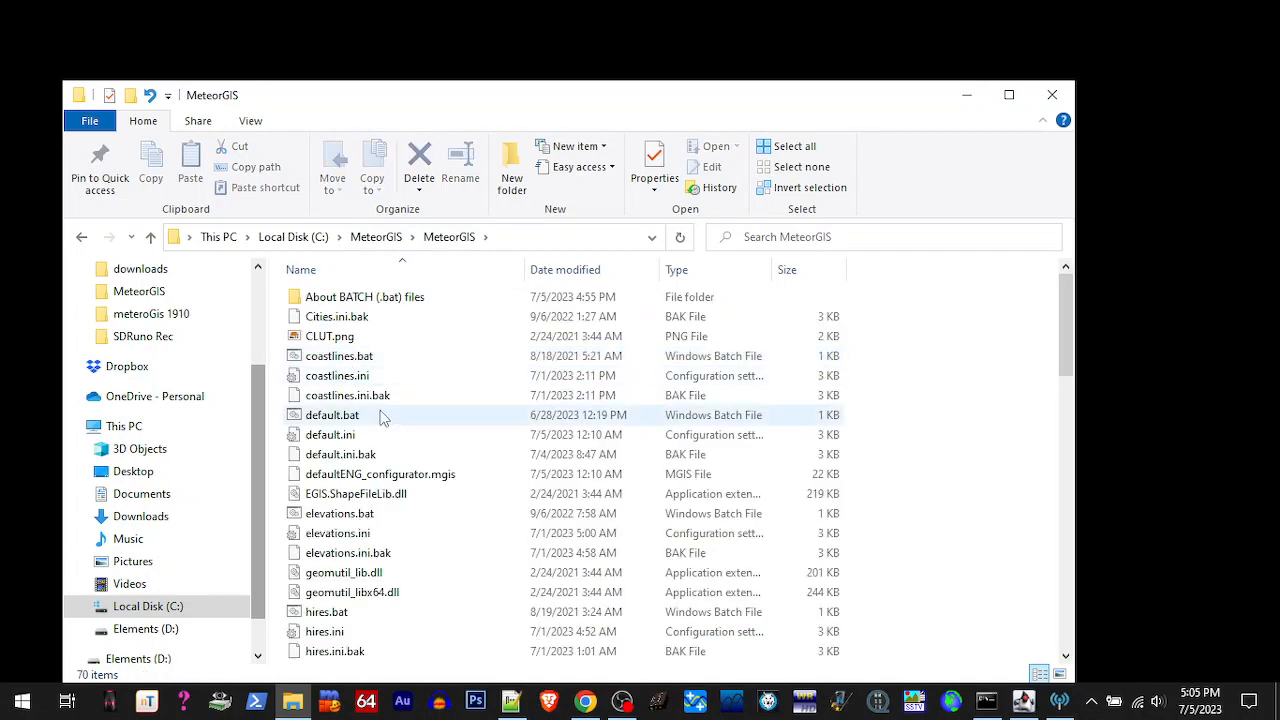
pyautogui.scroll(-7, 380, 418)
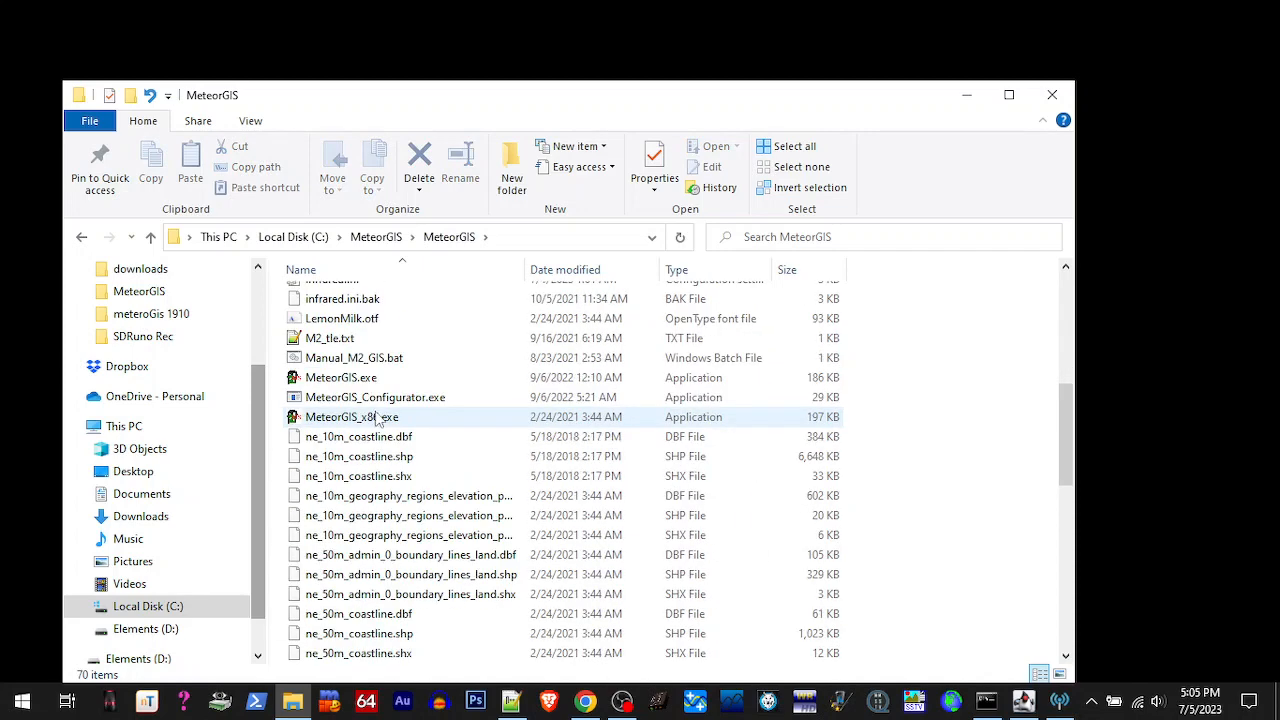
pyautogui.doubleClick(358, 400)
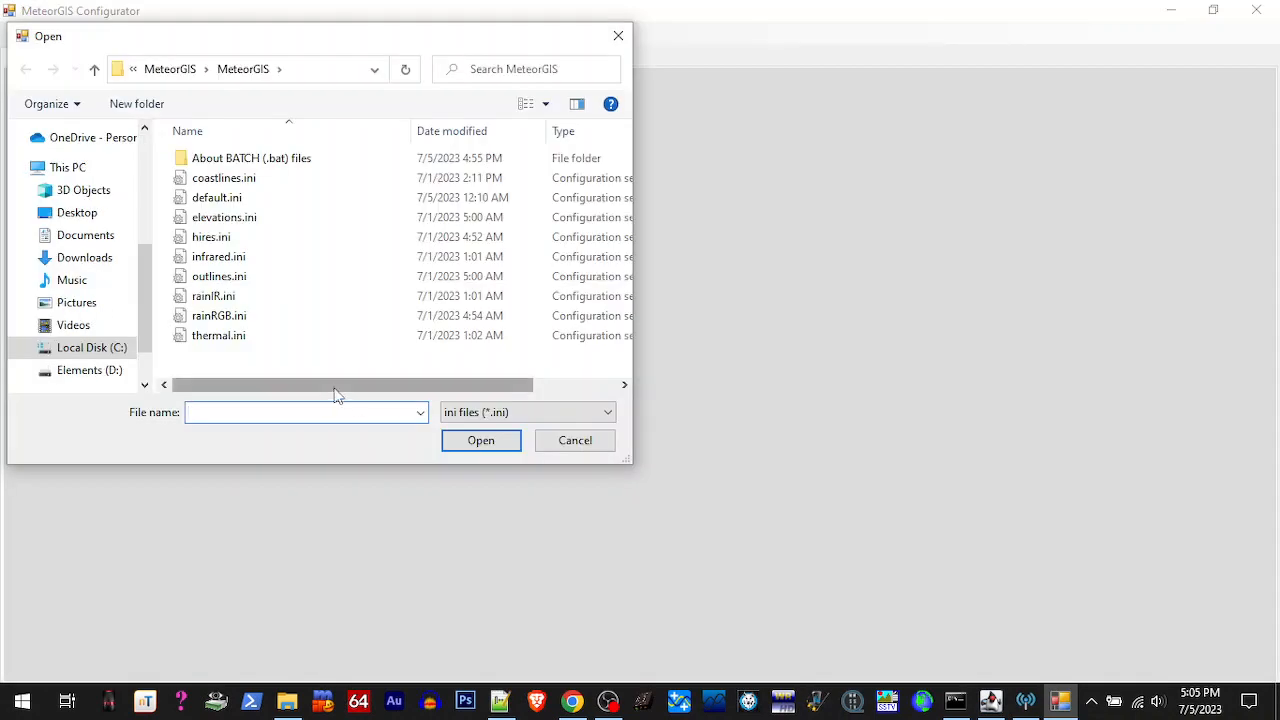
pyautogui.click(225, 197)
pyautogui.click(458, 443)
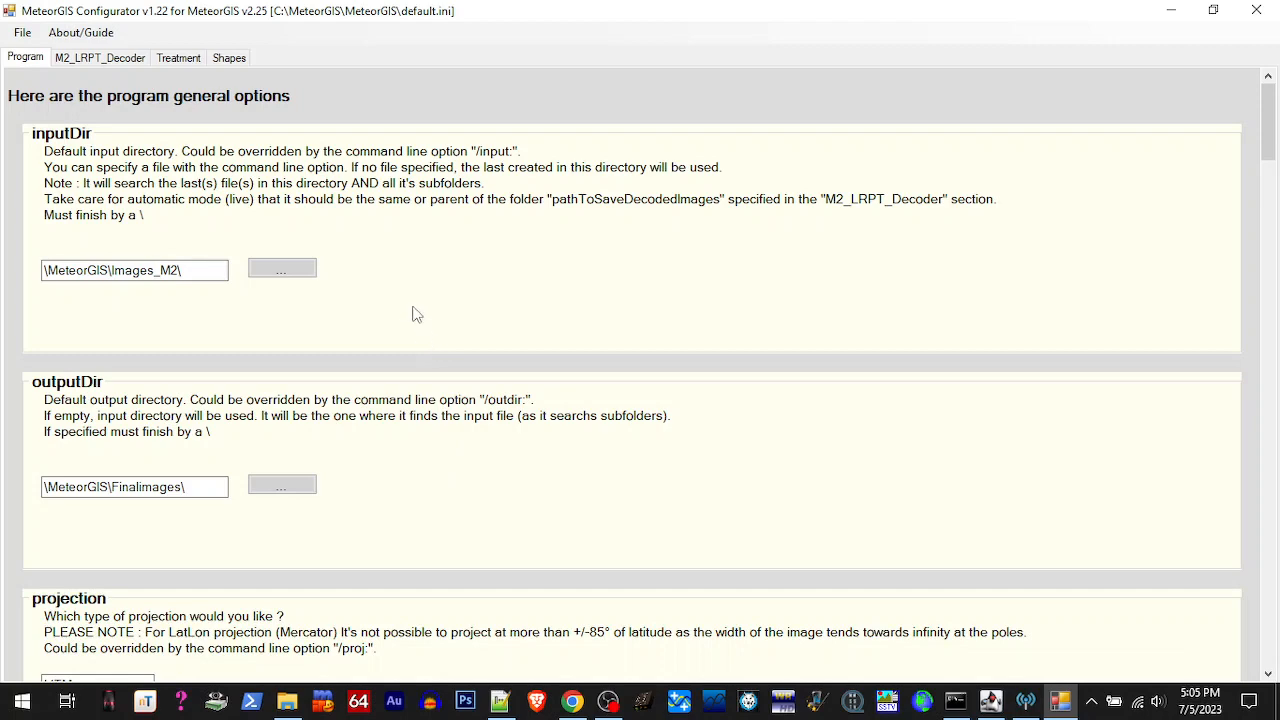
# Add ir, thermal and ir_rain to the default image types to process in the program's general options
pyautogui.scroll(-1, 414, 311)
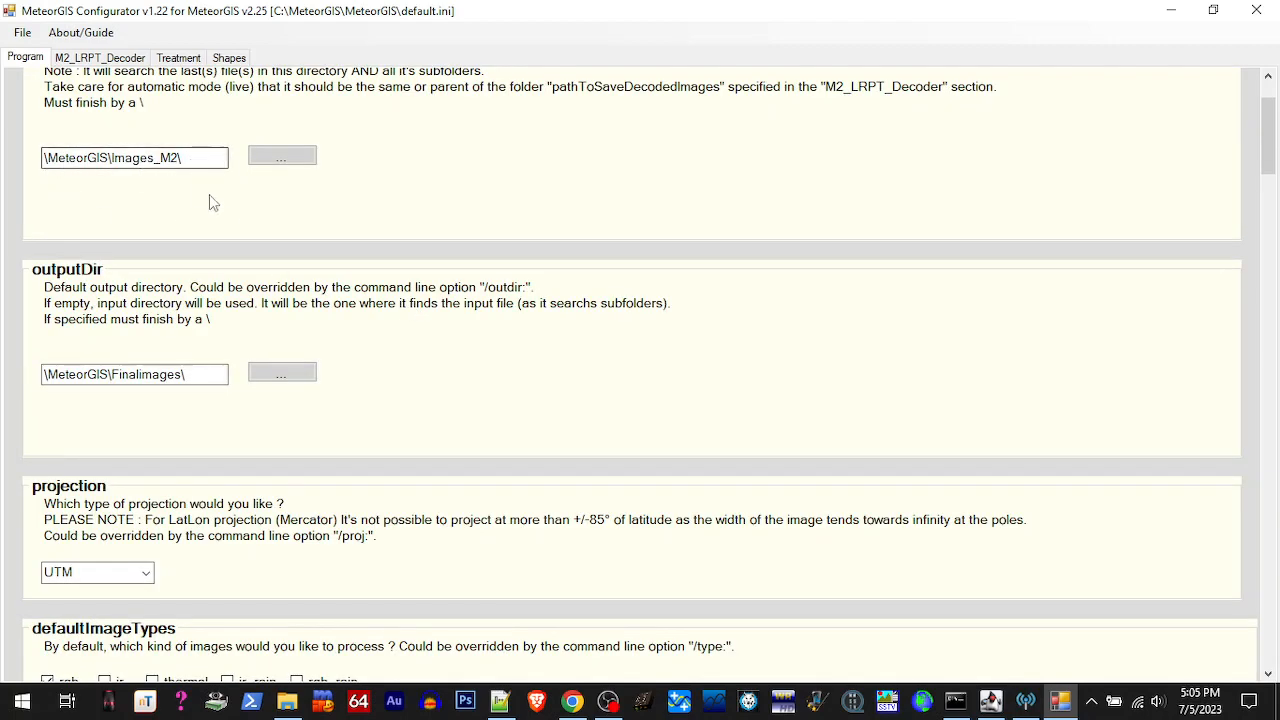
pyautogui.scroll(1, 212, 200)
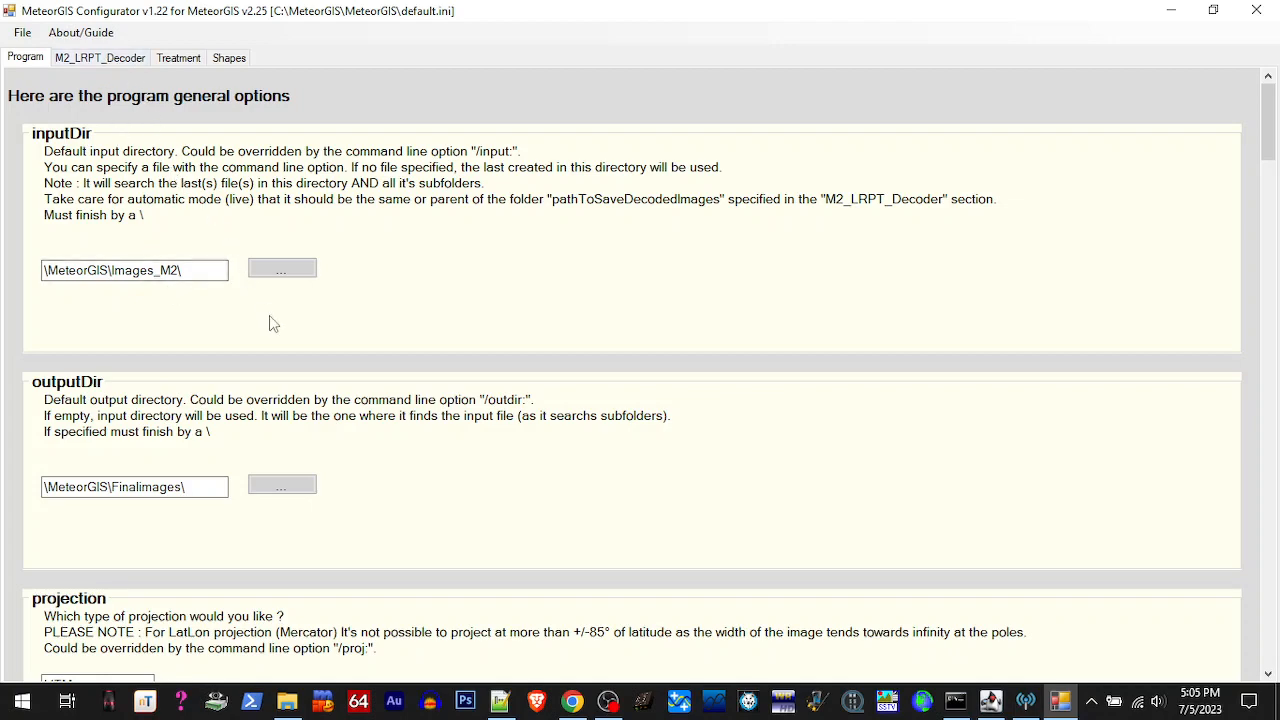
pyautogui.scroll(-1, 267, 312)
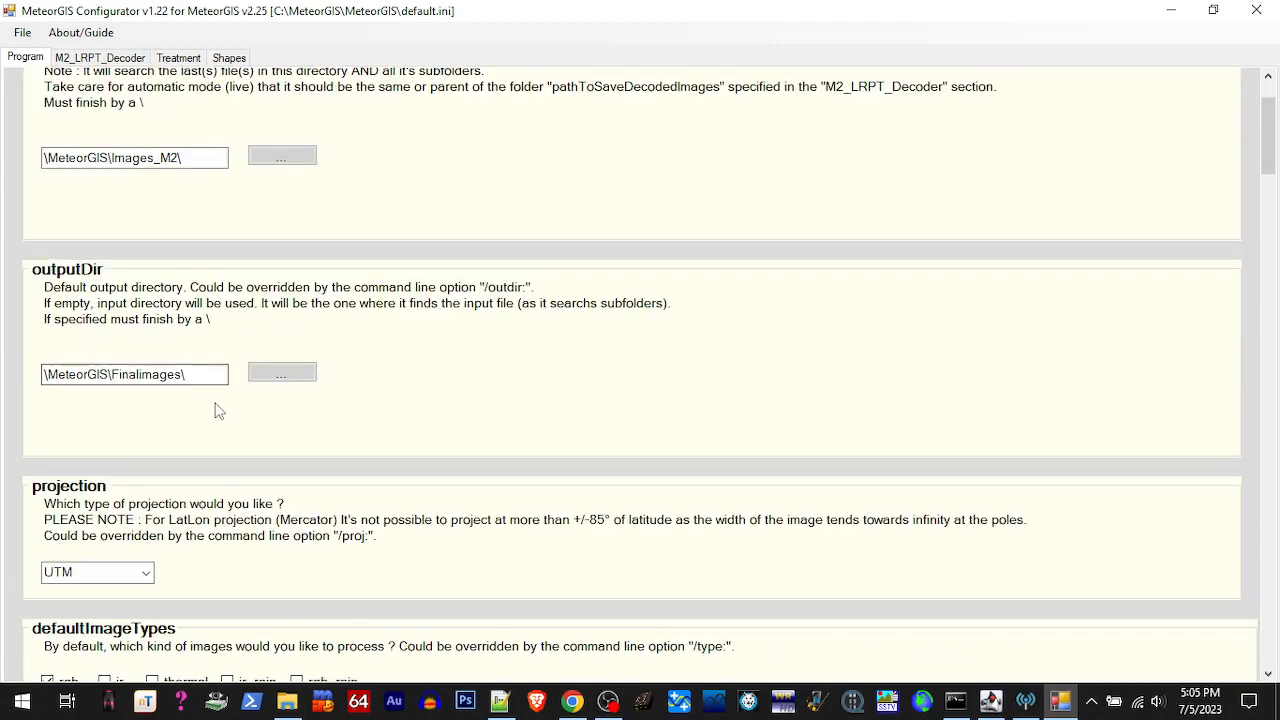
pyautogui.scroll(-2, 216, 409)
pyautogui.scroll(-1, 281, 375)
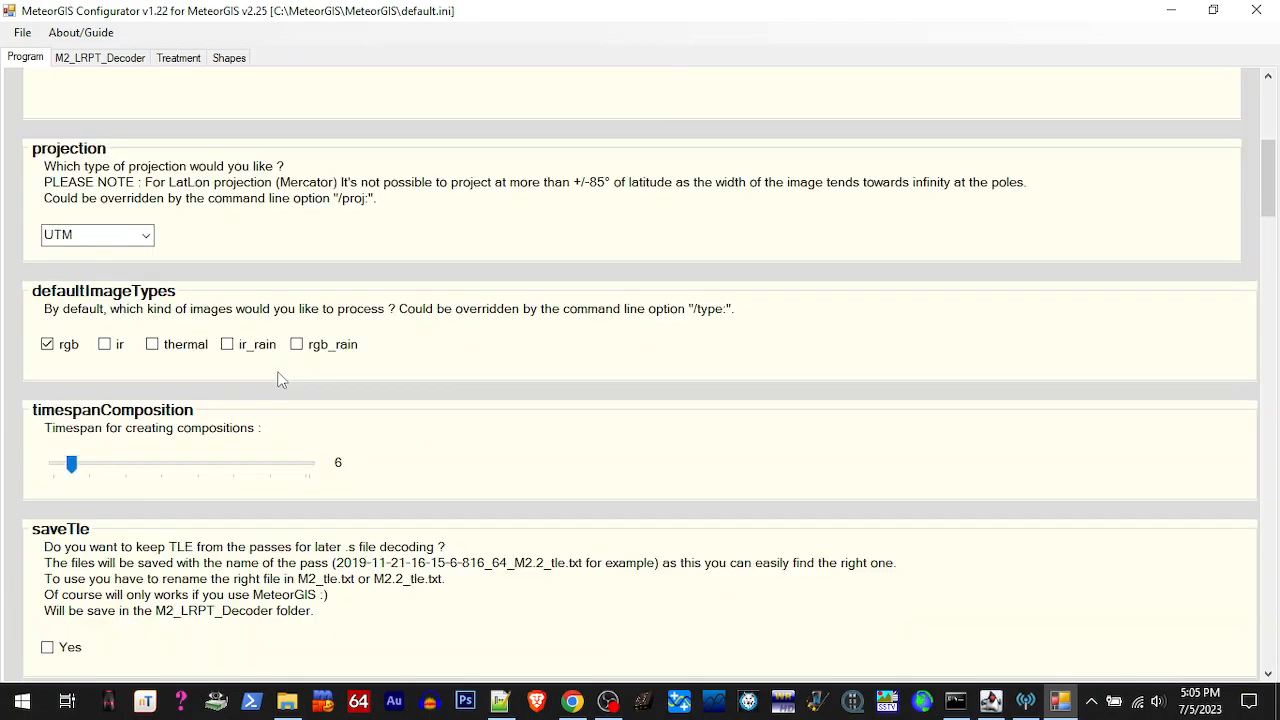
pyautogui.click(152, 345)
pyautogui.click(227, 345)
# Enable the saveTle option to keep the TLE from passes for later .s file decoding
pyautogui.scroll(-2, 430, 410)
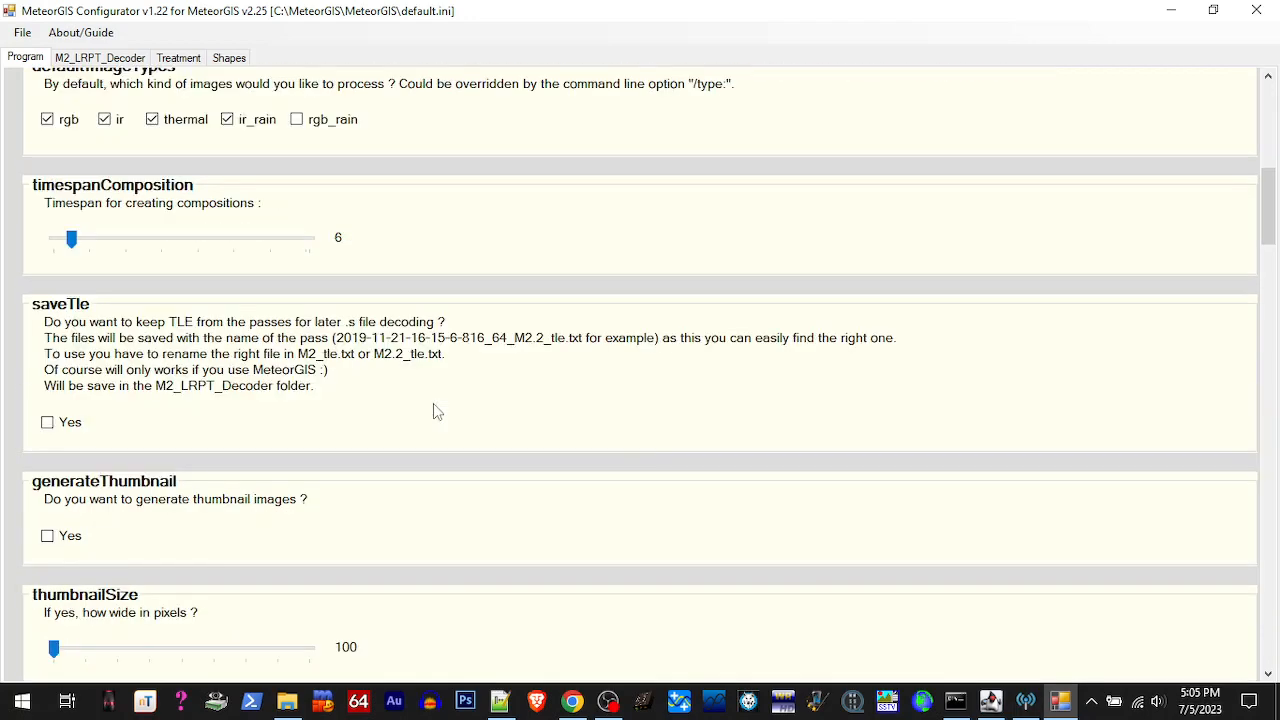
pyautogui.scroll(-1, 434, 411)
pyautogui.click(47, 311)
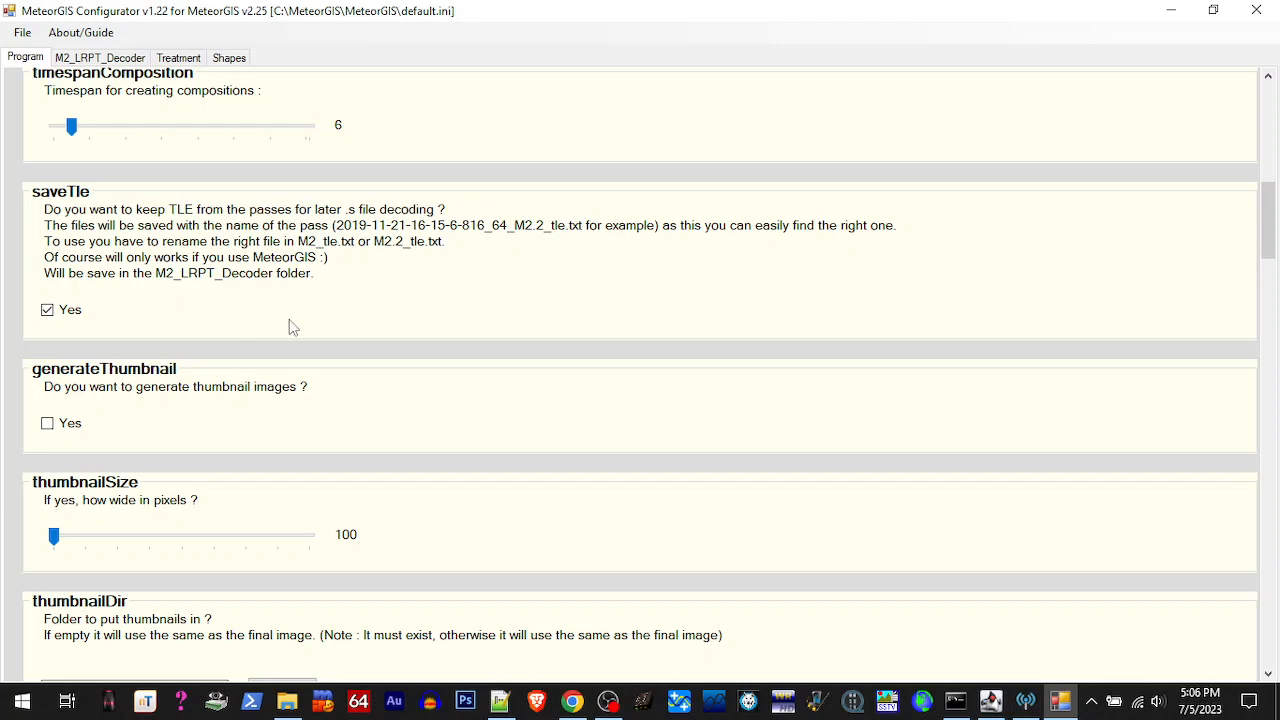
# Enable the watermark on the final images, with top_right as the watermark place
pyautogui.scroll(-1, 289, 321)
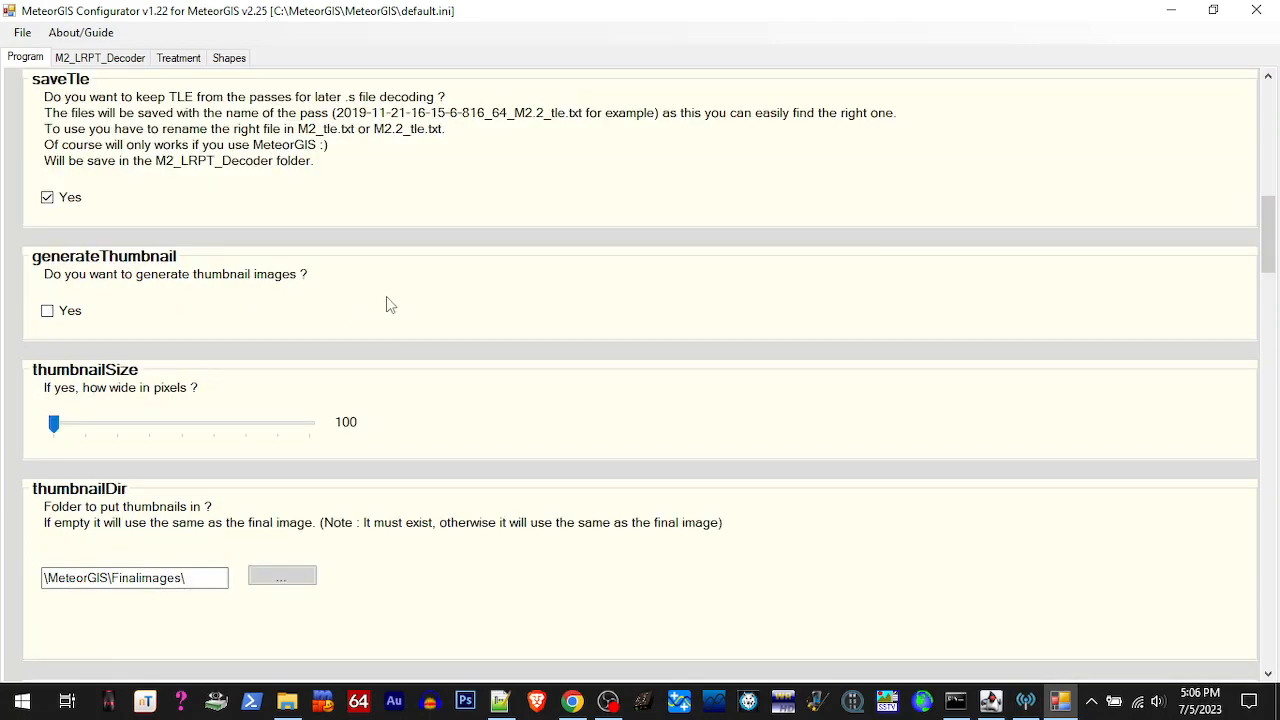
pyautogui.scroll(-3, 390, 304)
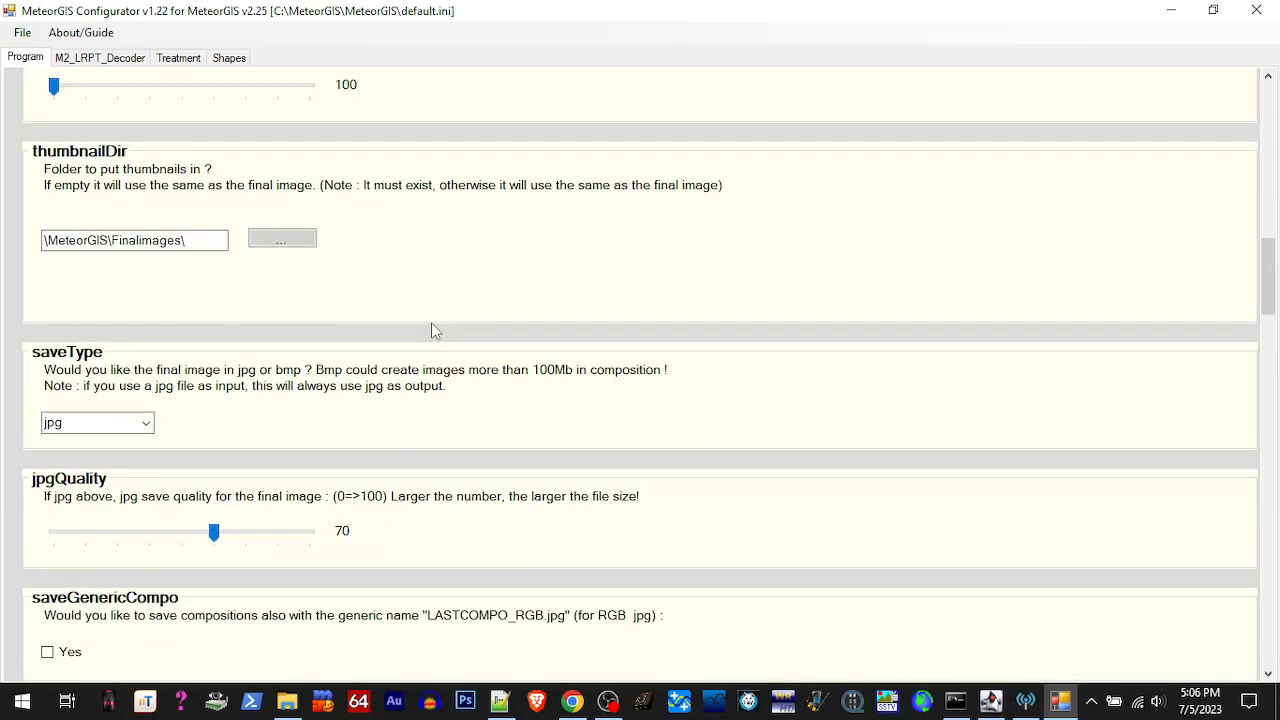
pyautogui.scroll(-3, 433, 325)
pyautogui.scroll(-4, 433, 330)
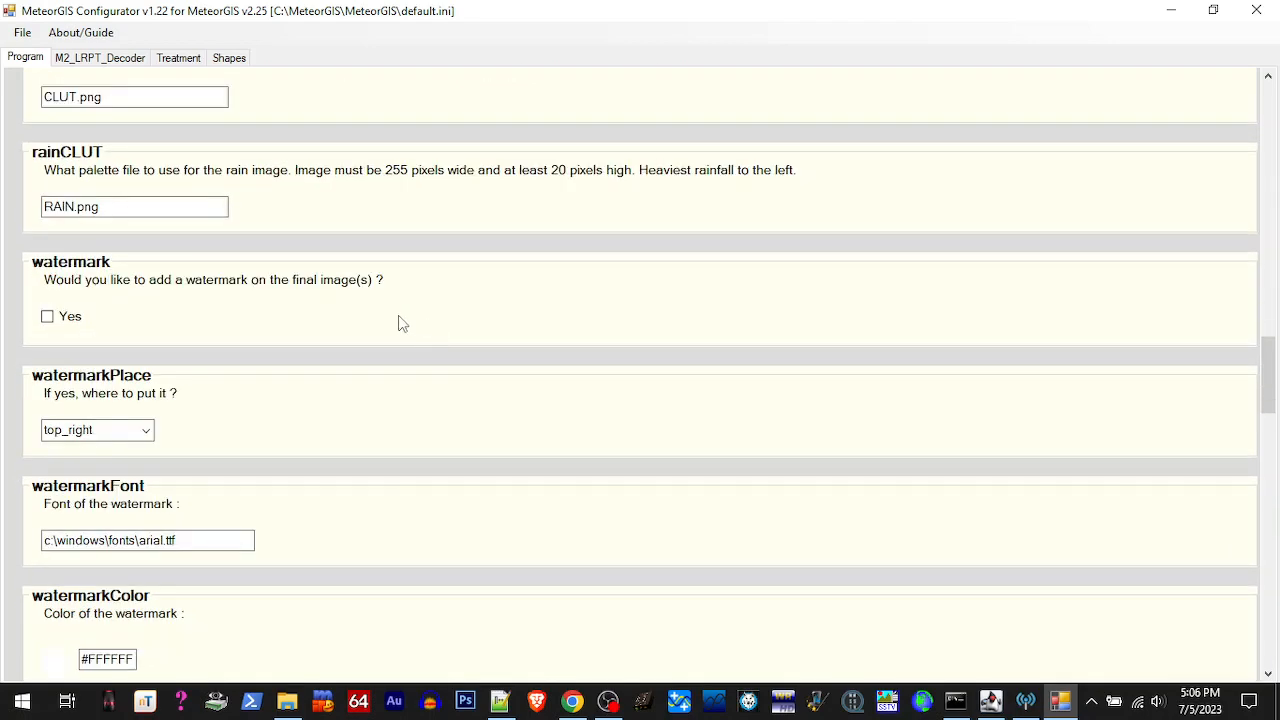
pyautogui.click(53, 320)
pyautogui.click(145, 430)
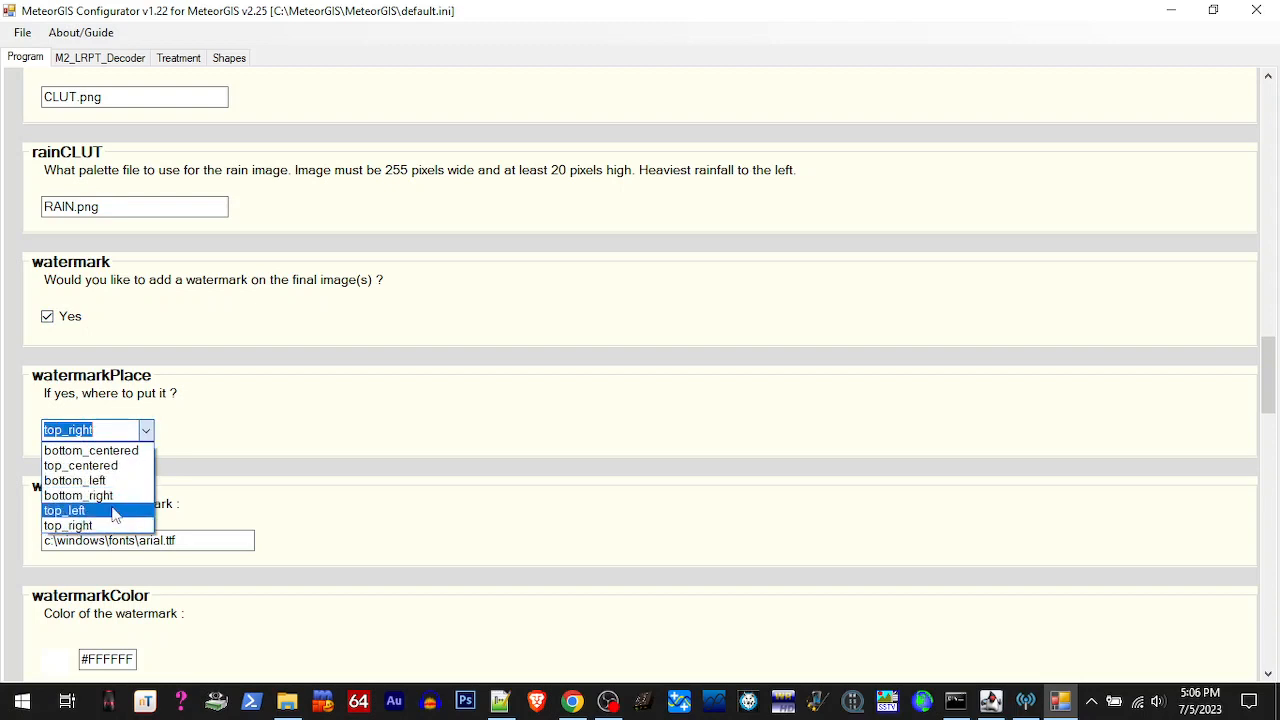
pyautogui.click(245, 409)
# Enable drawing a cross at the location and set the location latitude to 45.9143
pyautogui.scroll(-3, 250, 415)
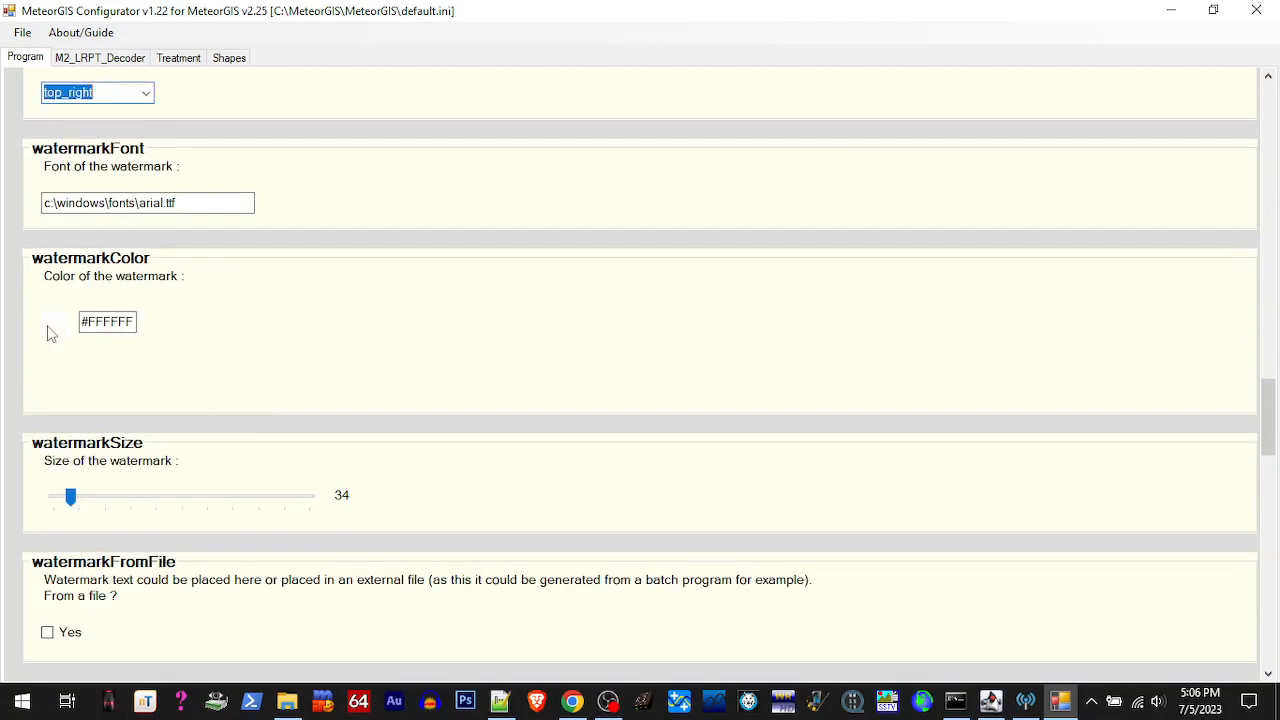
pyautogui.scroll(-3, 590, 365)
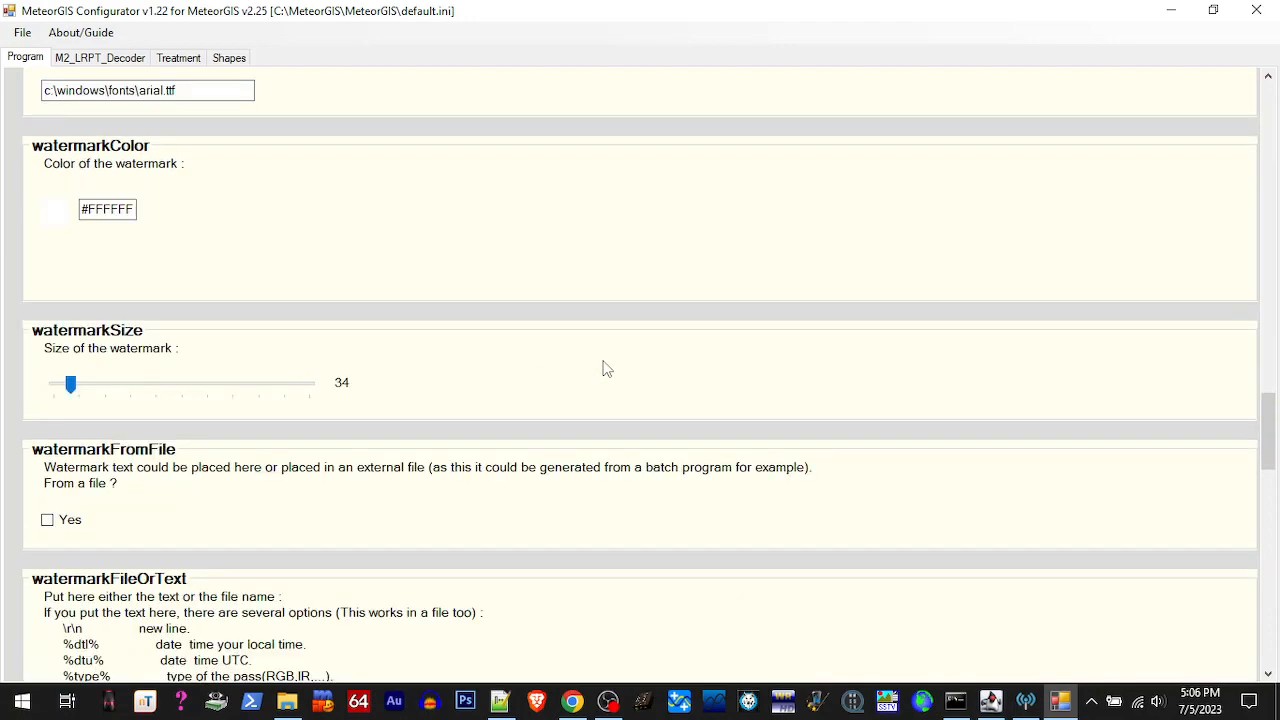
pyautogui.scroll(-3, 532, 383)
pyautogui.scroll(-2, 532, 383)
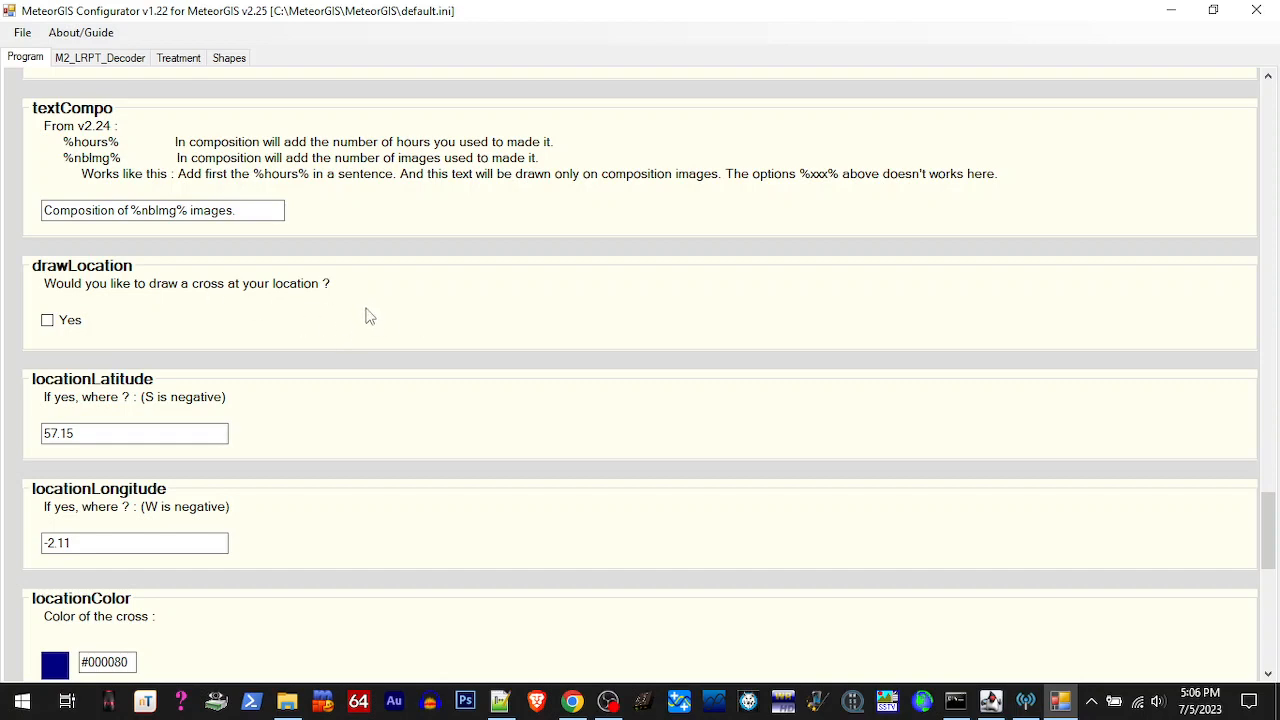
pyautogui.click(47, 321)
pyautogui.scroll(-2, 266, 345)
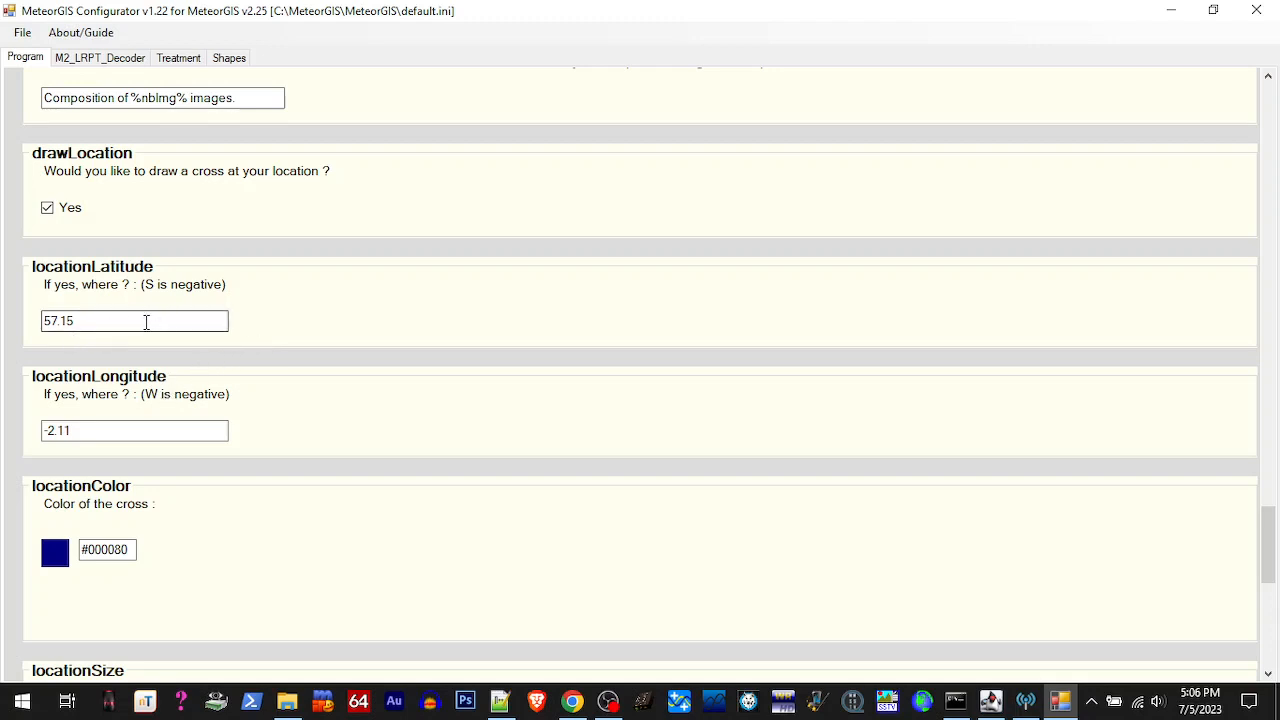
pyautogui.moveTo(142, 320); pyautogui.dragTo(48, 320)
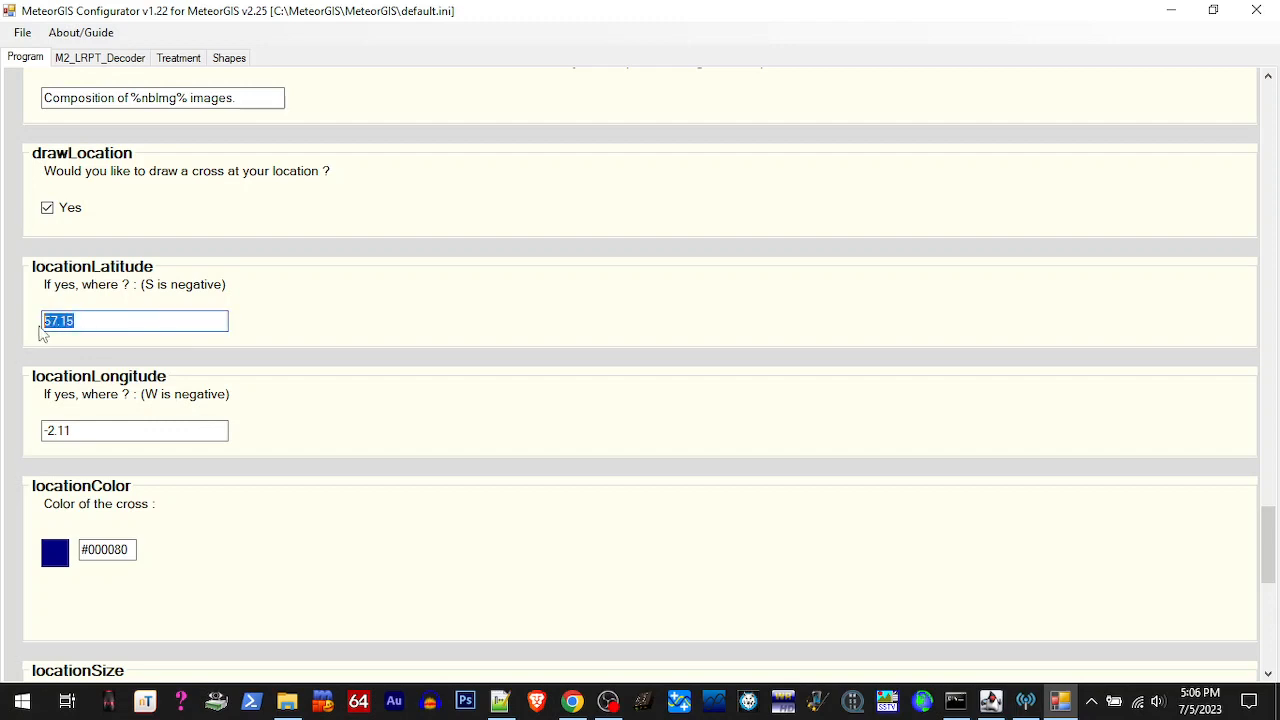
pyautogui.rightClick(58, 330)
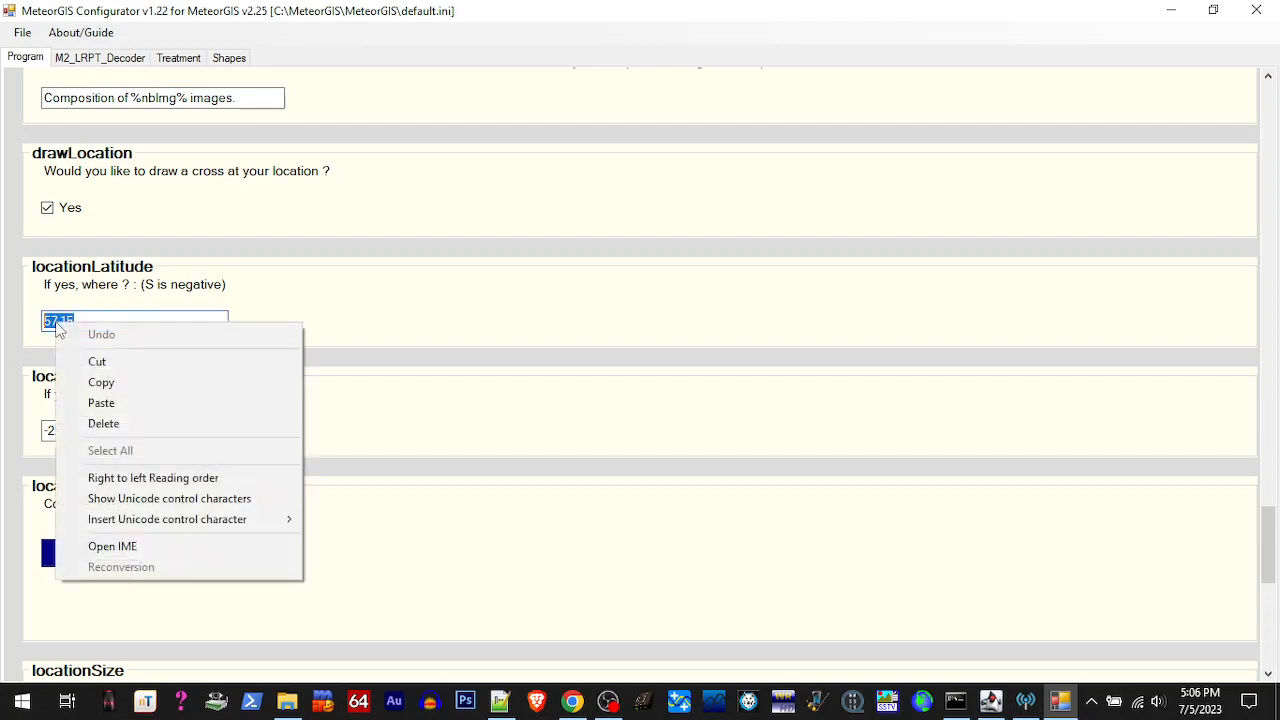
pyautogui.click(100, 403)
# Copy -122.6865 from the coordinates note in Notepad++ and enter it as the location longitude in MeteorGIS Configurator
pyautogui.click(500, 700)
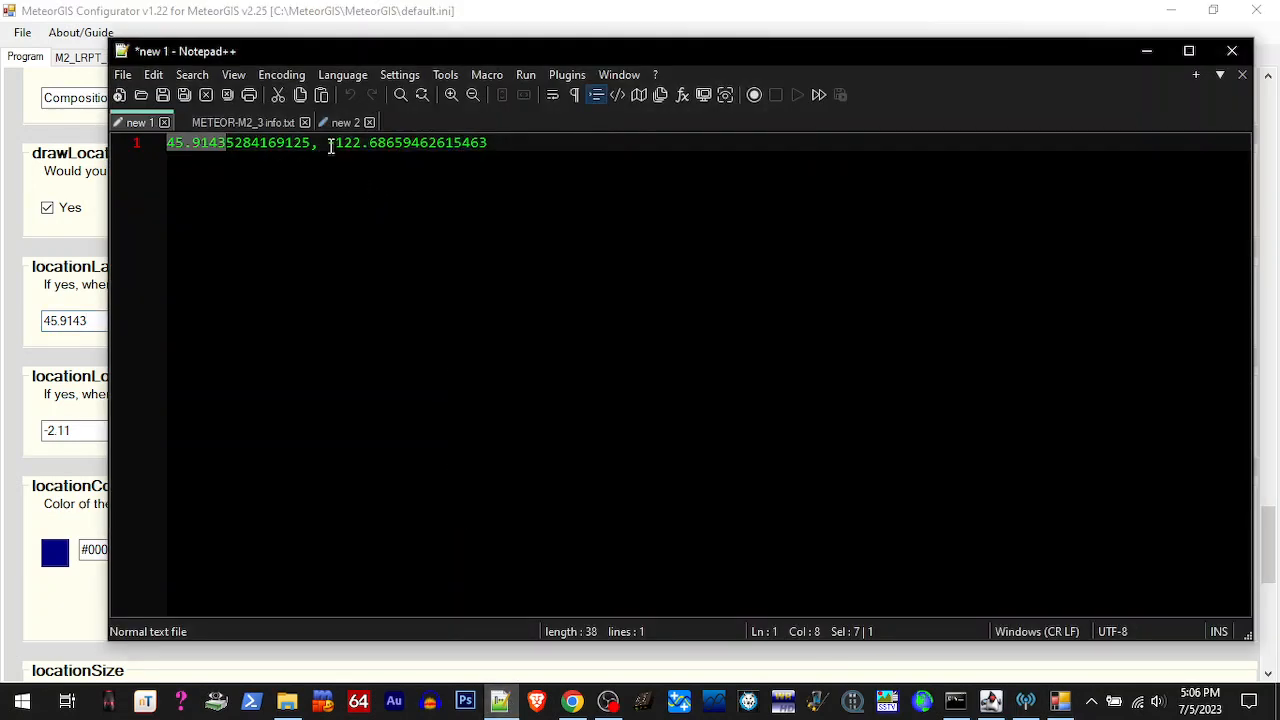
pyautogui.moveTo(330, 146); pyautogui.dragTo(401, 146)
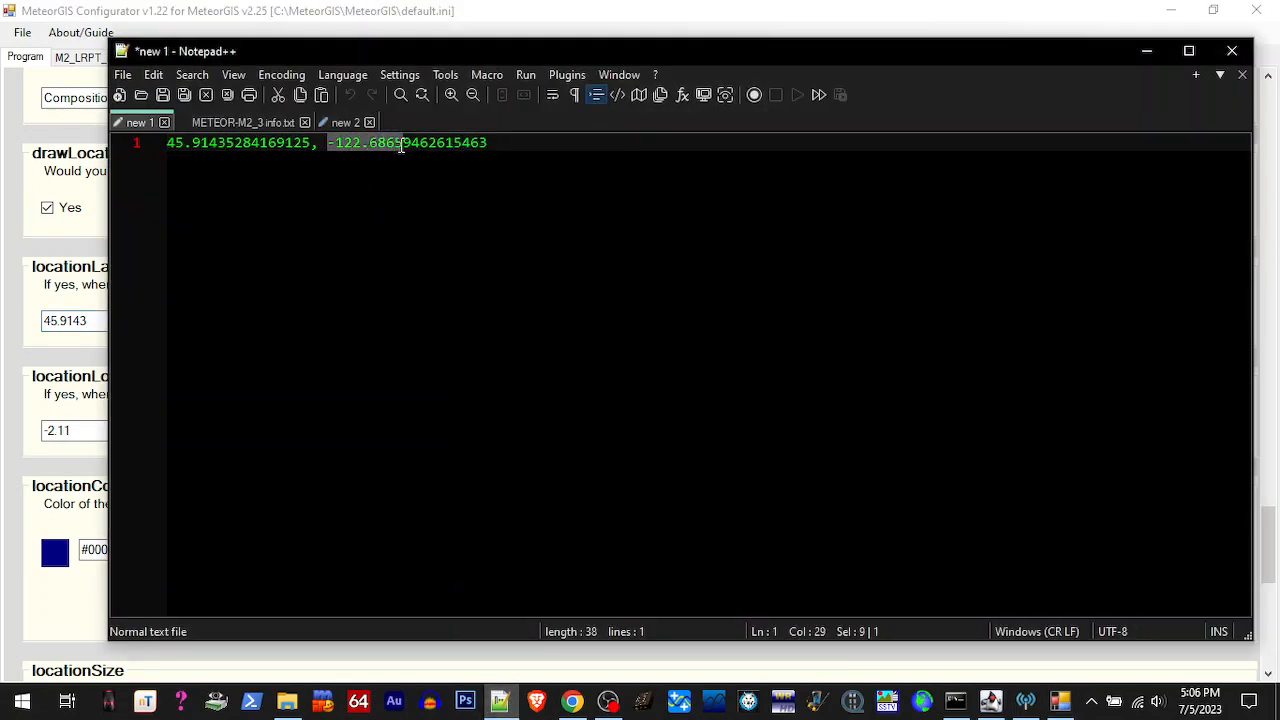
pyautogui.rightClick(399, 144)
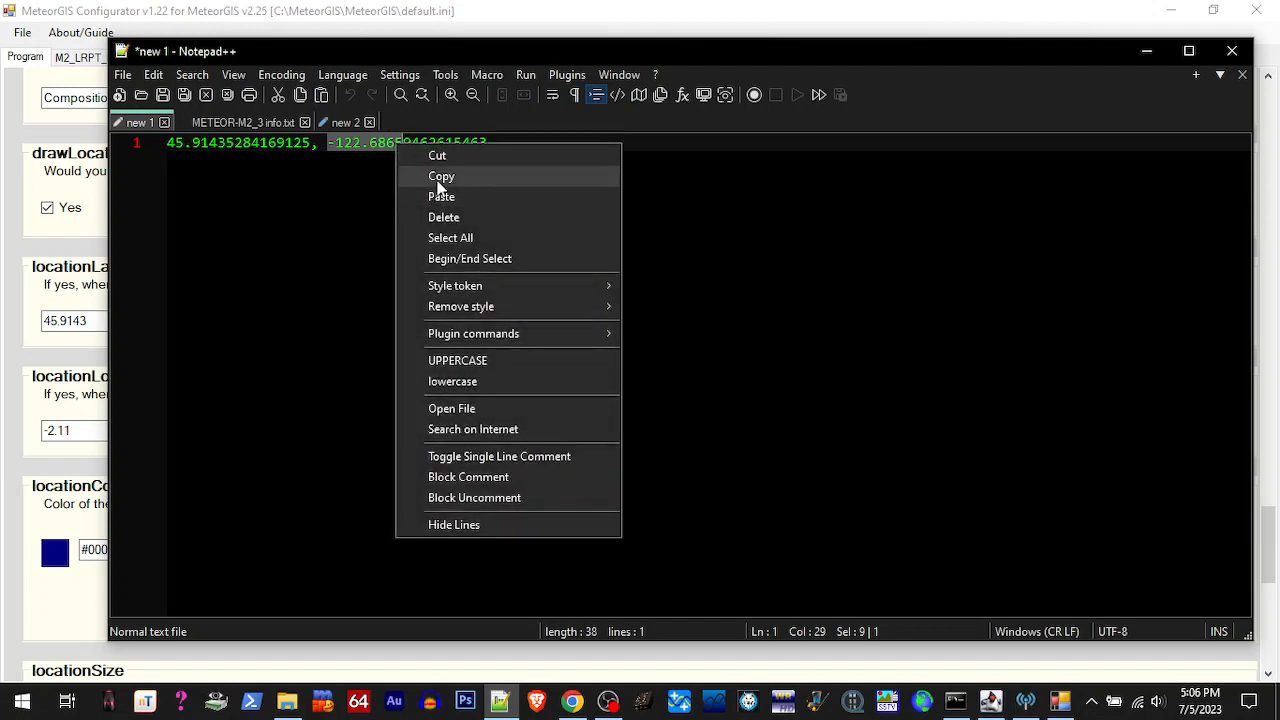
pyautogui.click(438, 178)
pyautogui.click(1141, 50)
pyautogui.click(131, 430)
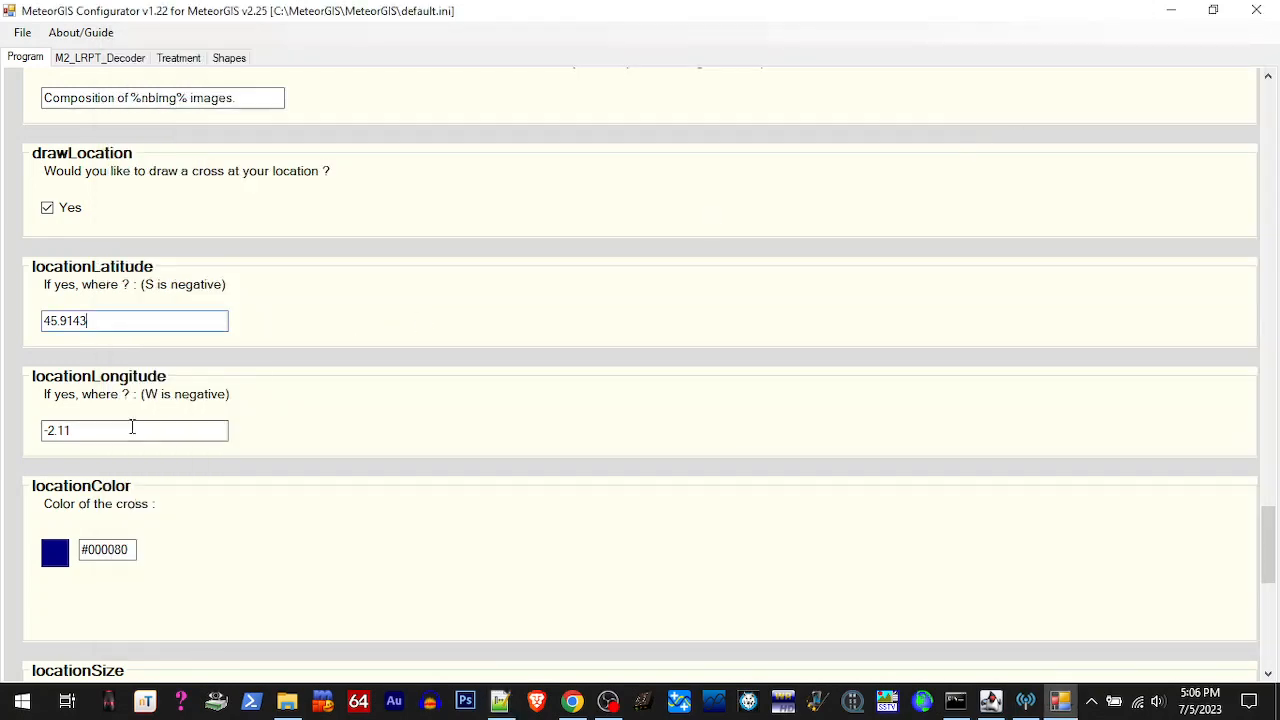
pyautogui.doubleClick(67, 430)
pyautogui.rightClick(66, 430)
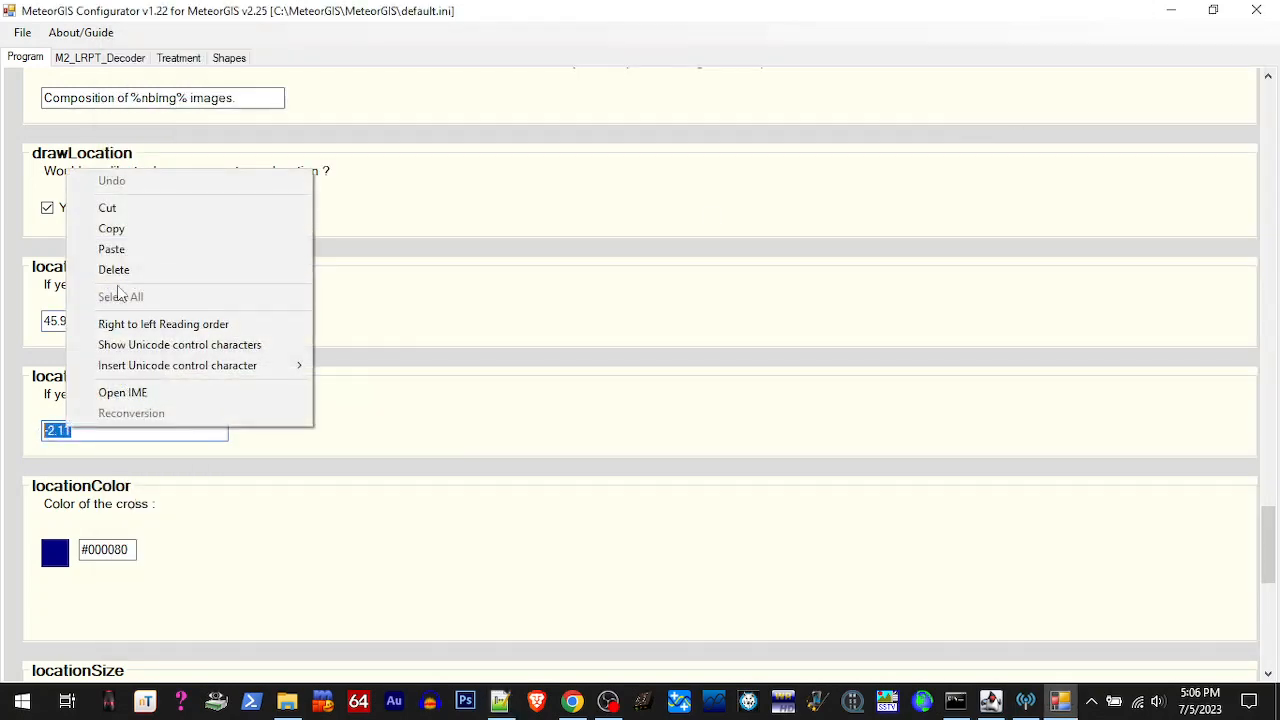
pyautogui.click(130, 258)
# Set the location cross colour to orange (#FF8000) and slightly increase the size of the cross
pyautogui.scroll(-2, 331, 440)
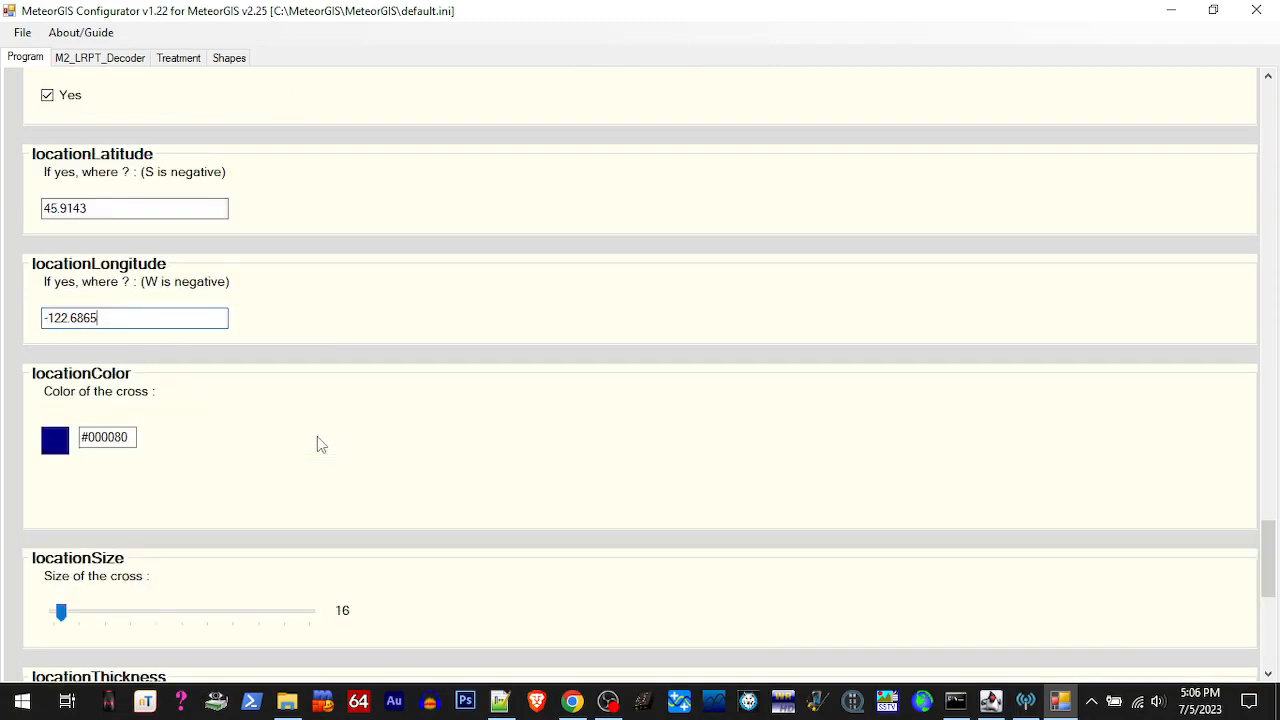
pyautogui.click(55, 442)
pyautogui.click(577, 248)
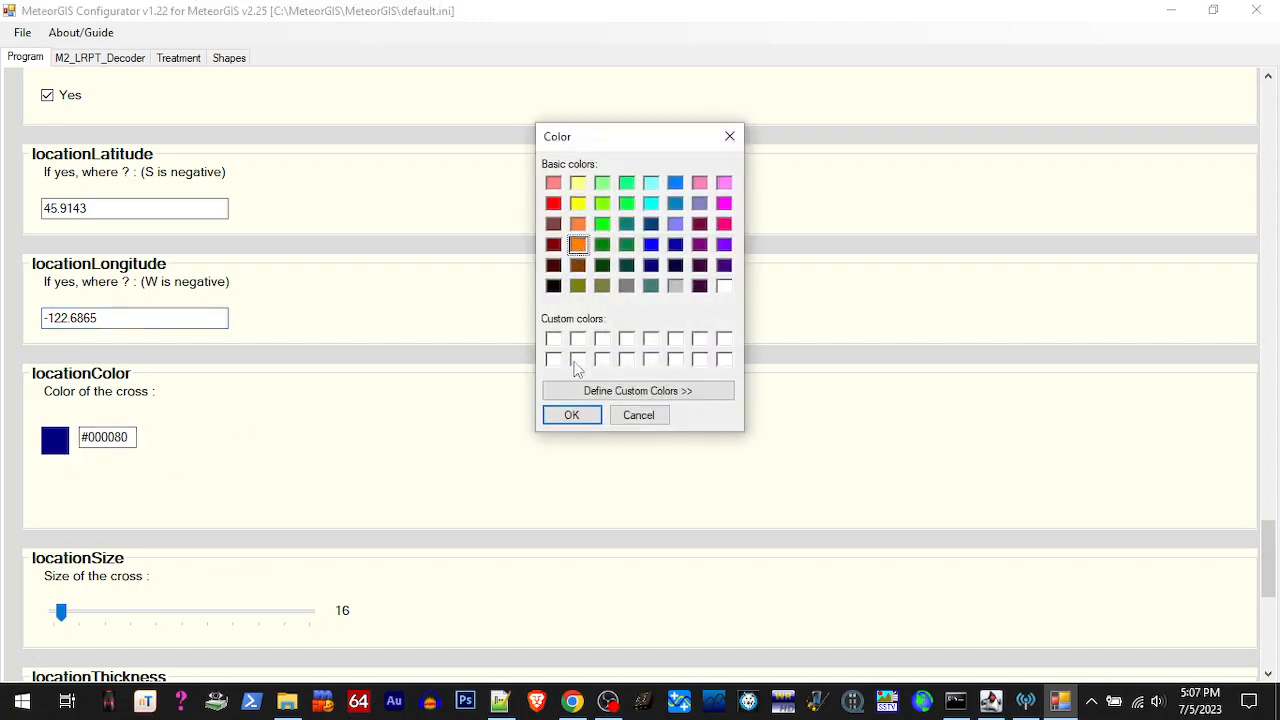
pyautogui.click(571, 415)
pyautogui.scroll(-2, 539, 428)
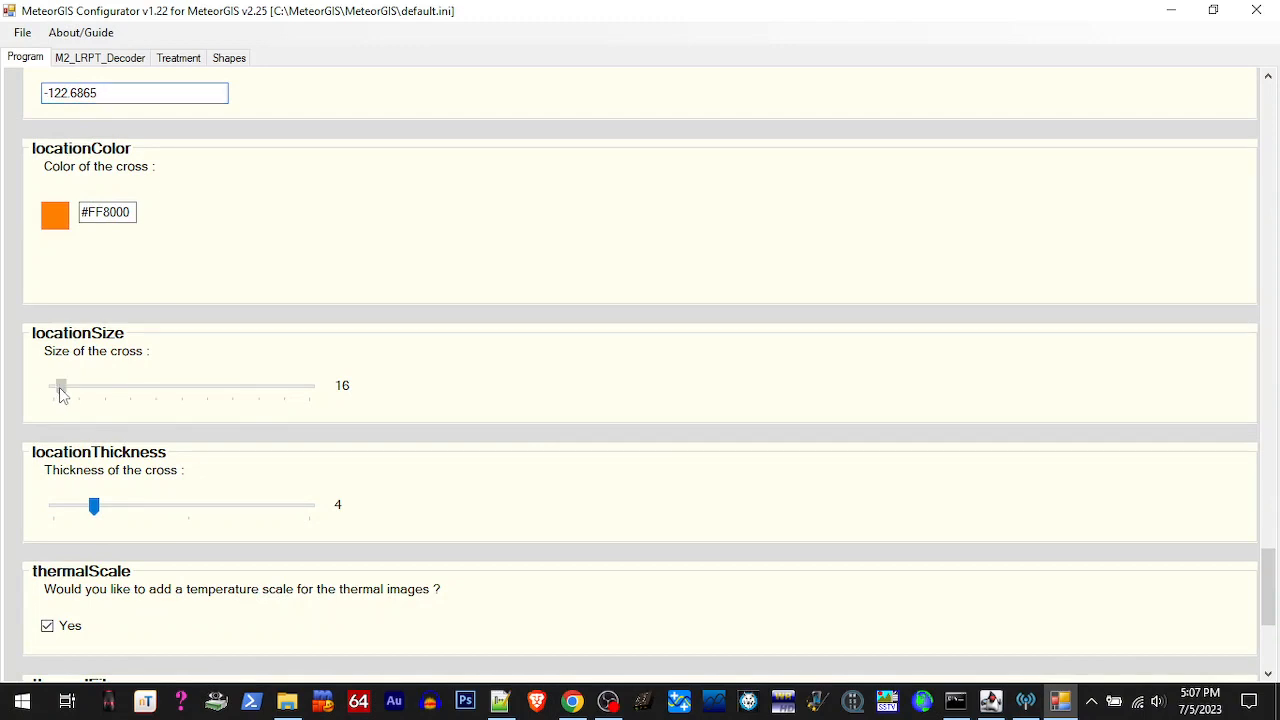
pyautogui.moveTo(59, 395); pyautogui.dragTo(66, 395)
pyautogui.scroll(-3, 526, 420)
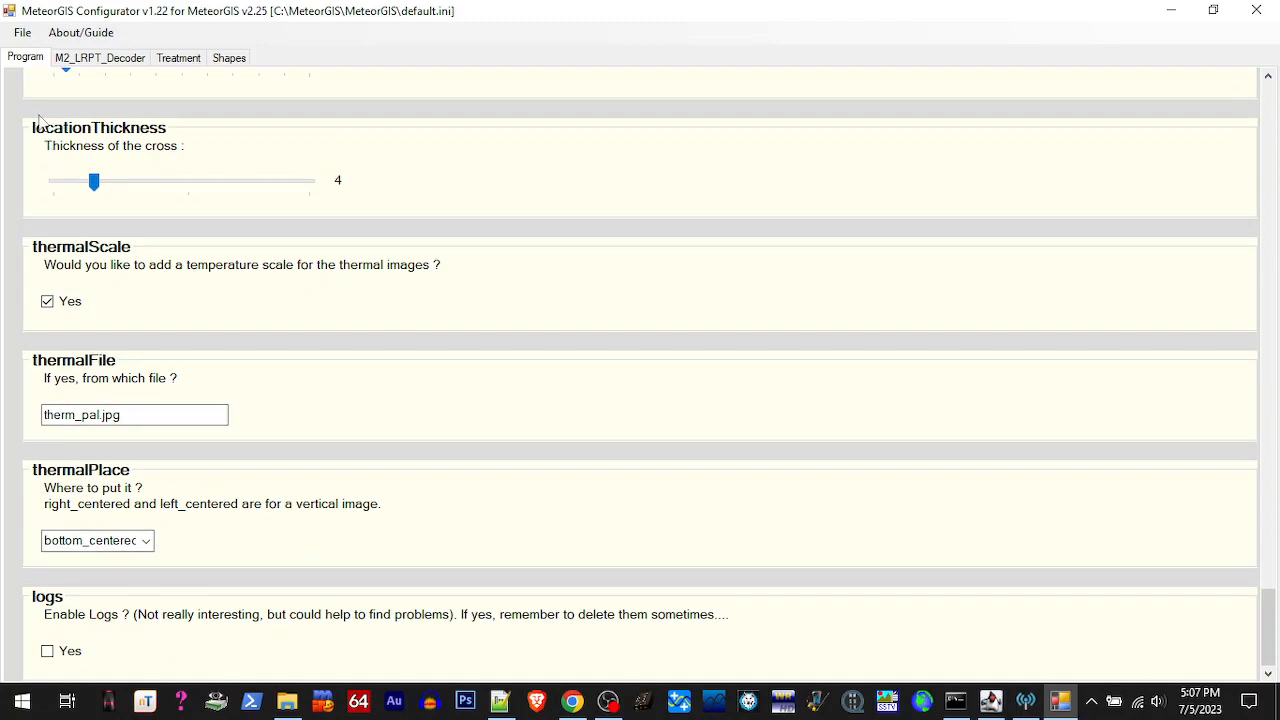
pyautogui.click(70, 60)
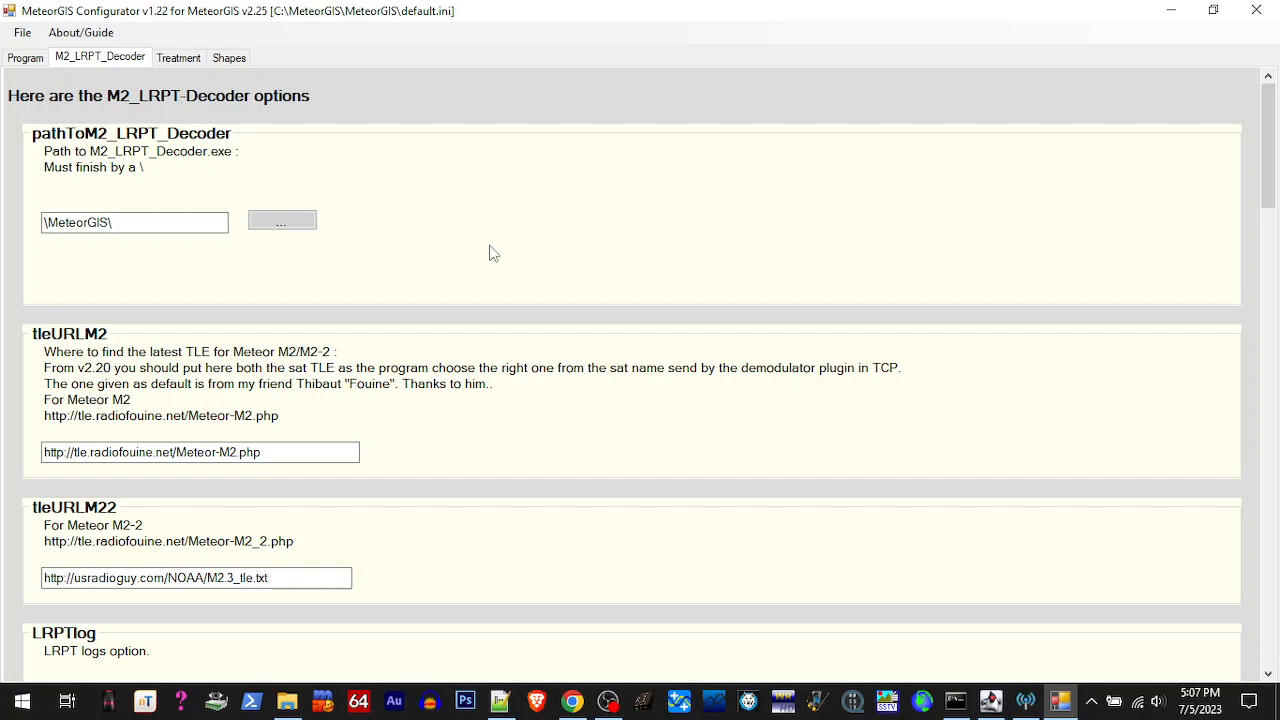
pyautogui.scroll(-1, 490, 250)
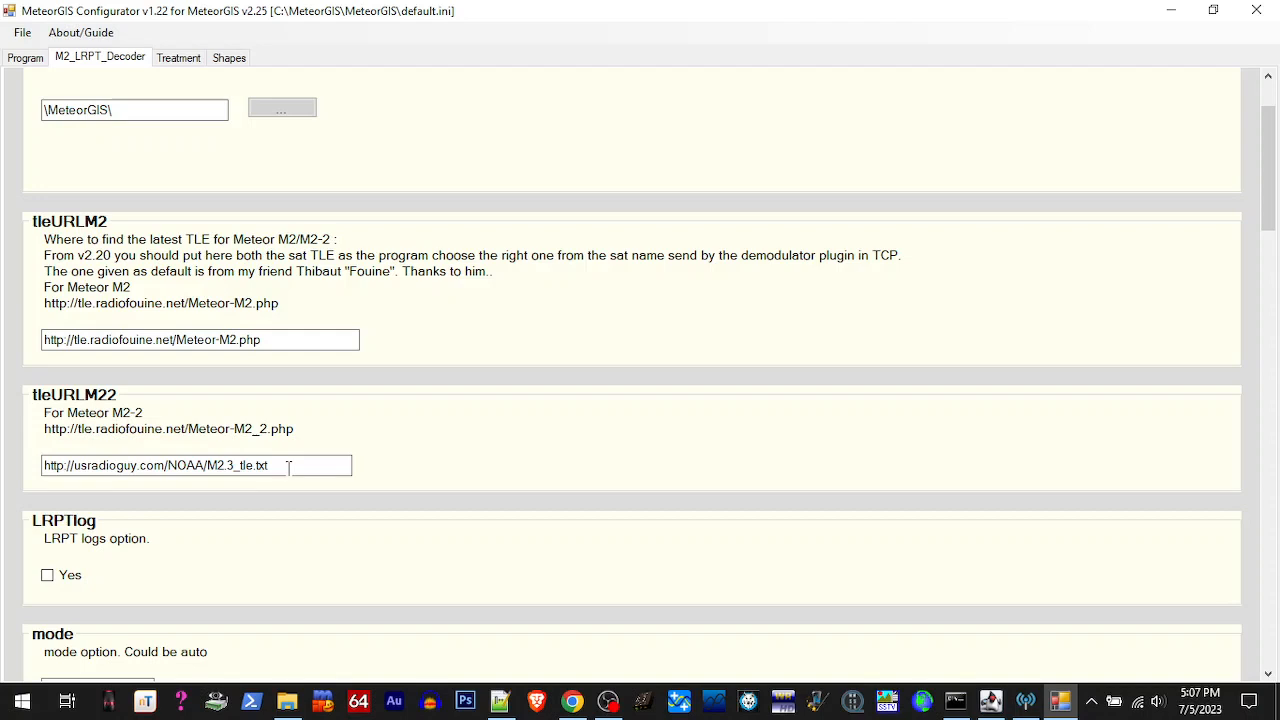
pyautogui.moveTo(288, 467); pyautogui.dragTo(43, 474)
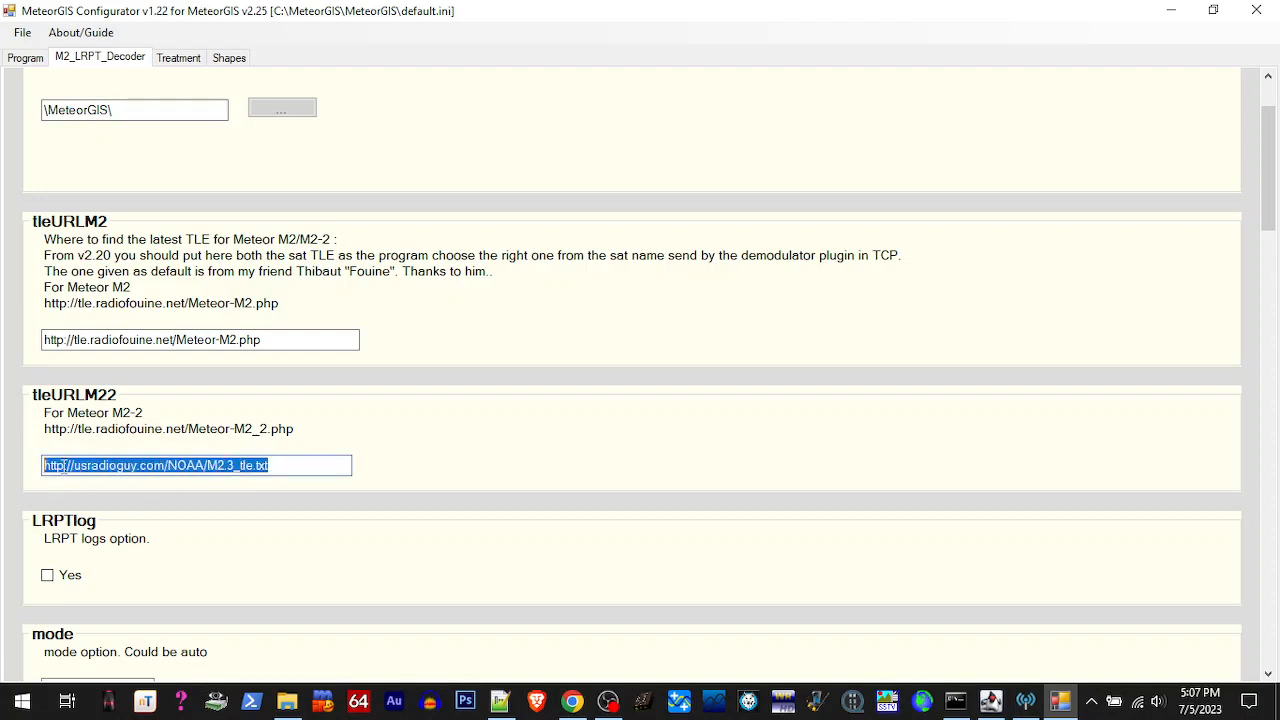
pyautogui.rightClick(63, 466)
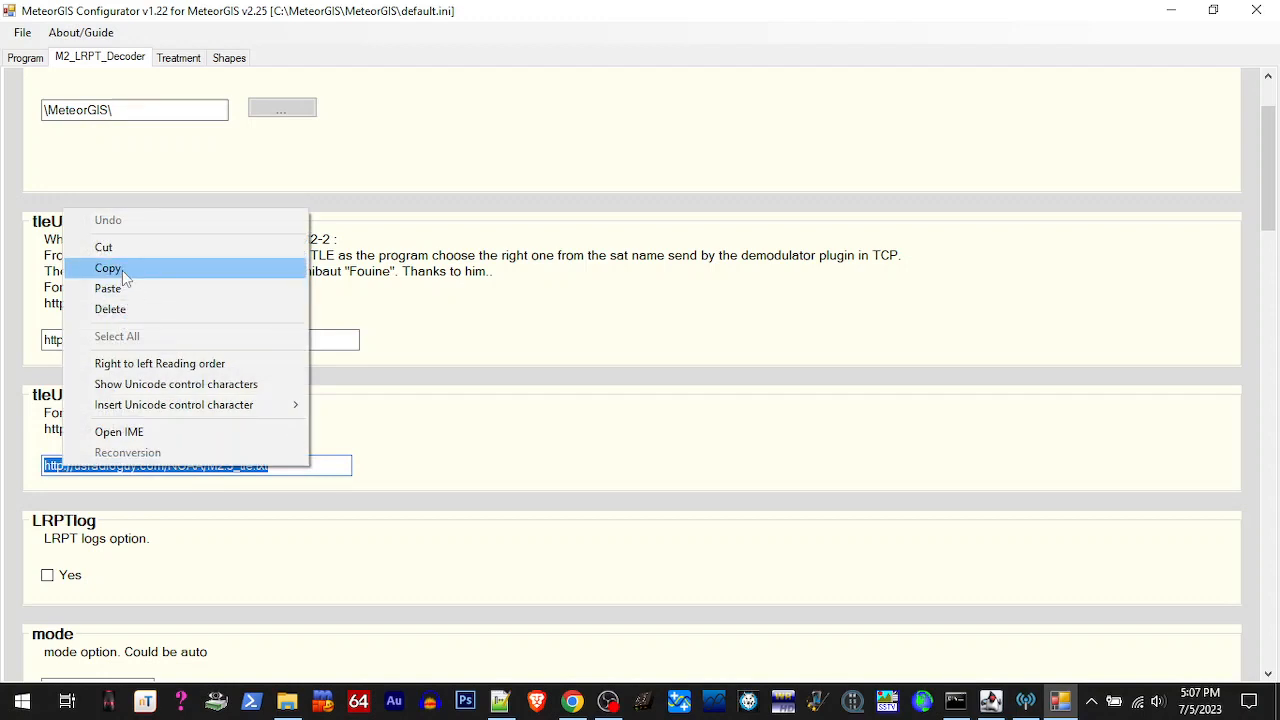
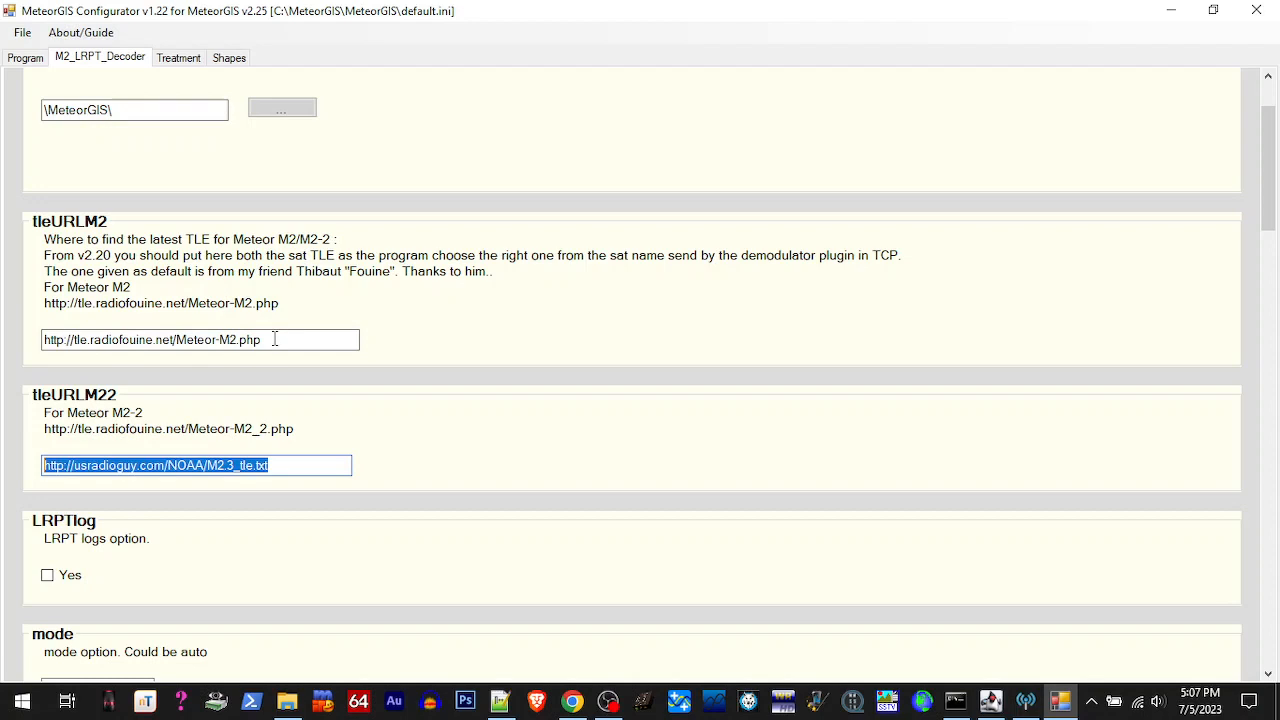
pyautogui.click(275, 339)
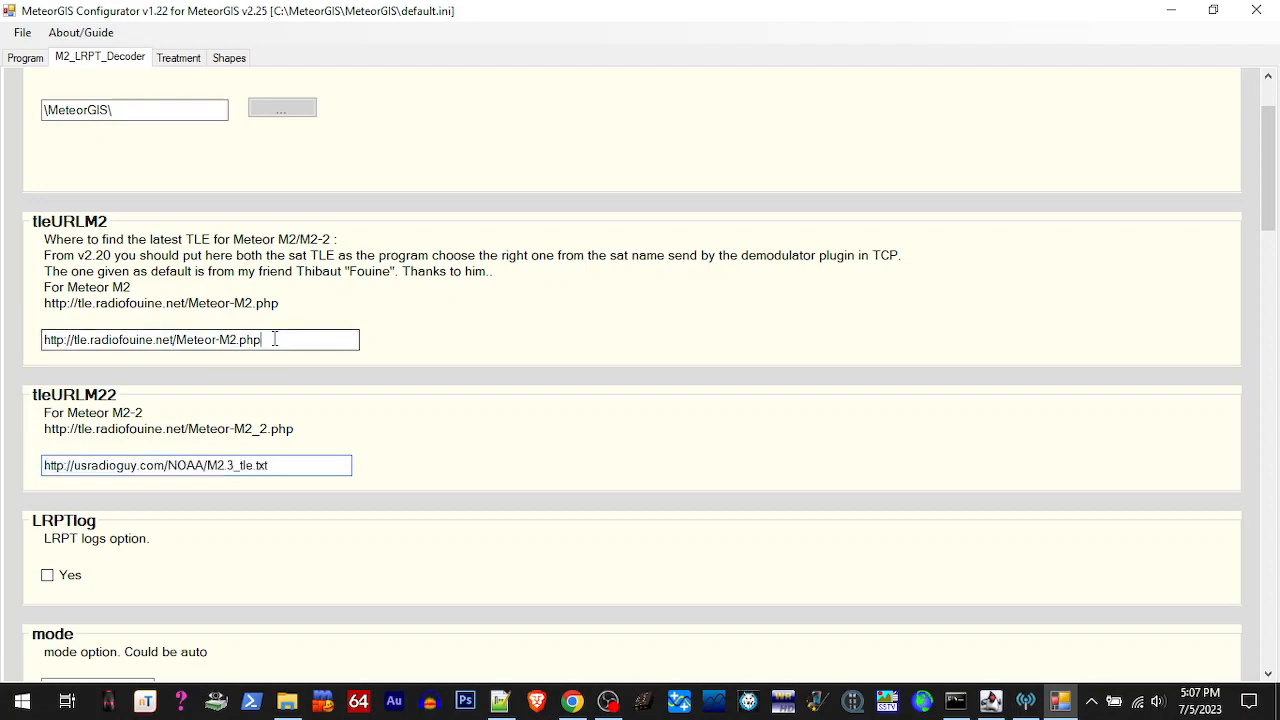
pyautogui.moveTo(275, 339); pyautogui.dragTo(44, 345)
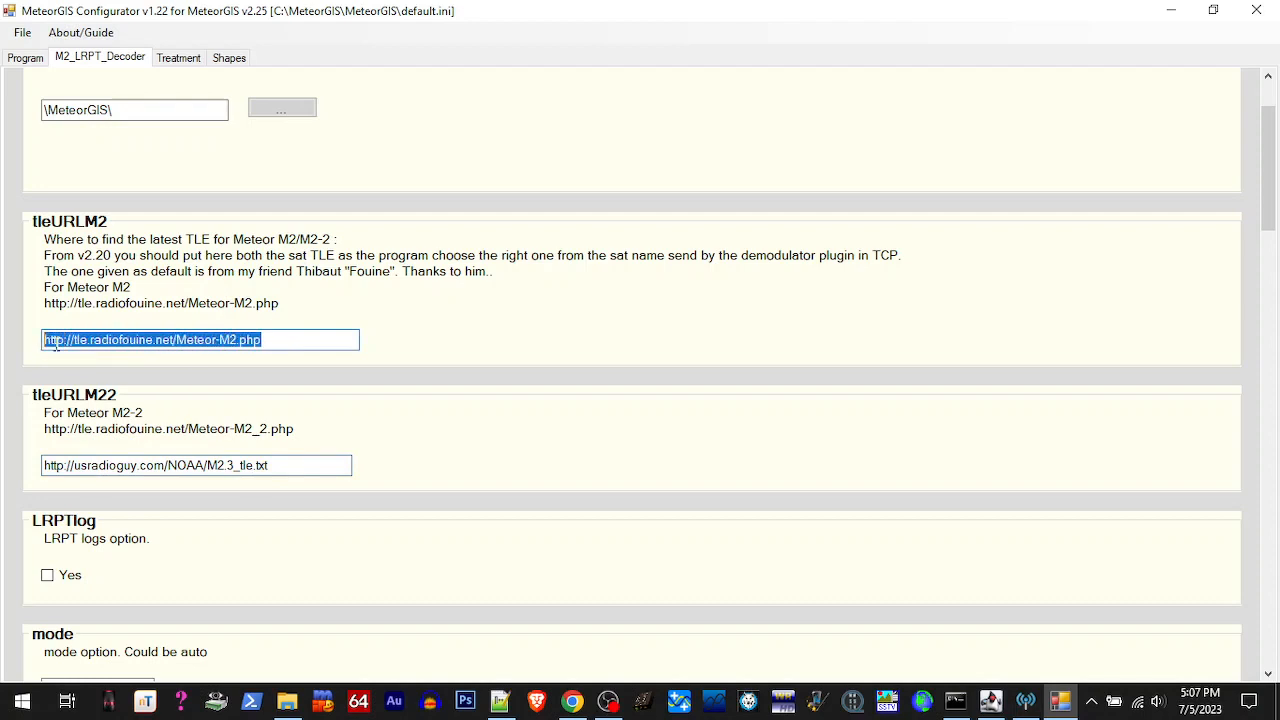
pyautogui.rightClick(55, 343)
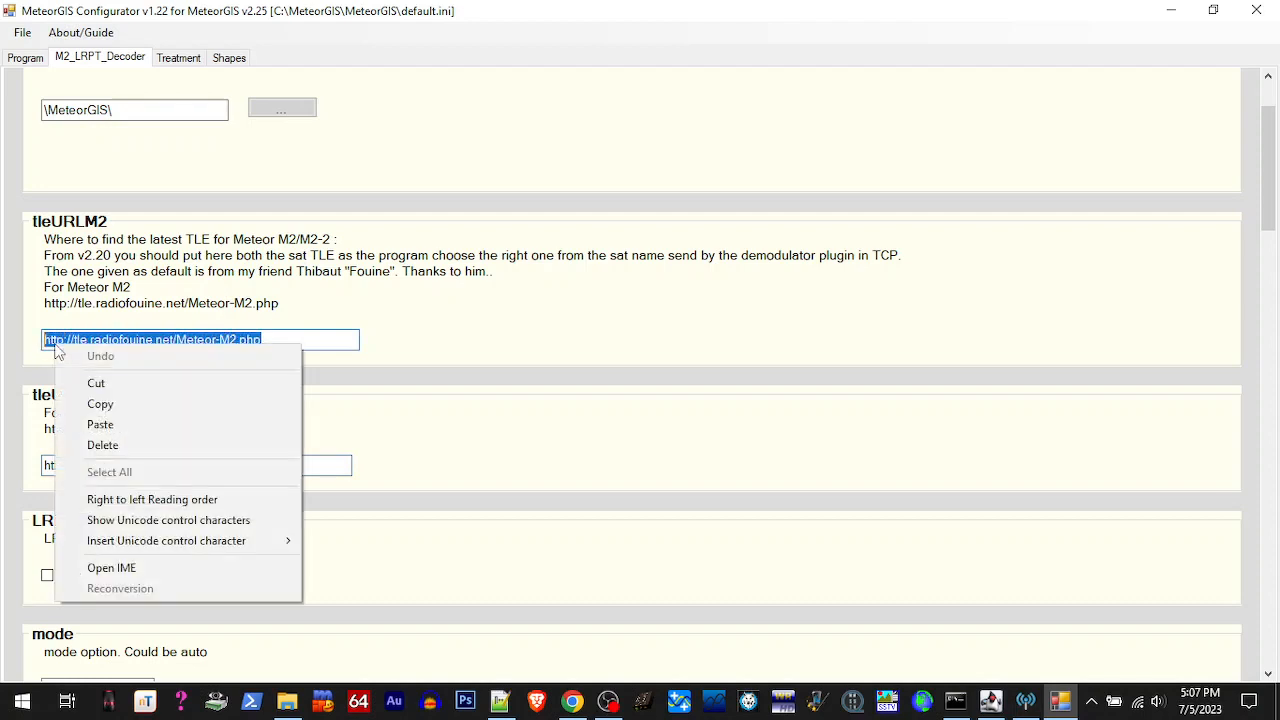
pyautogui.click(100, 424)
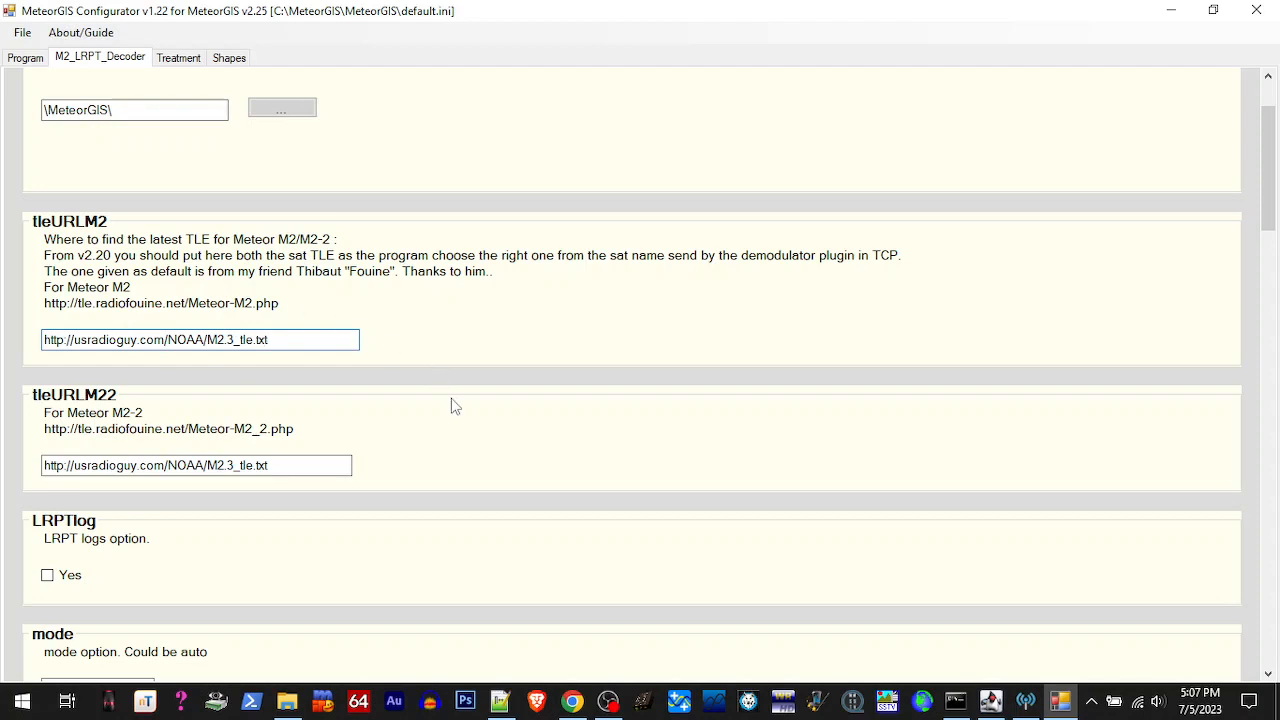
pyautogui.scroll(-3, 452, 405)
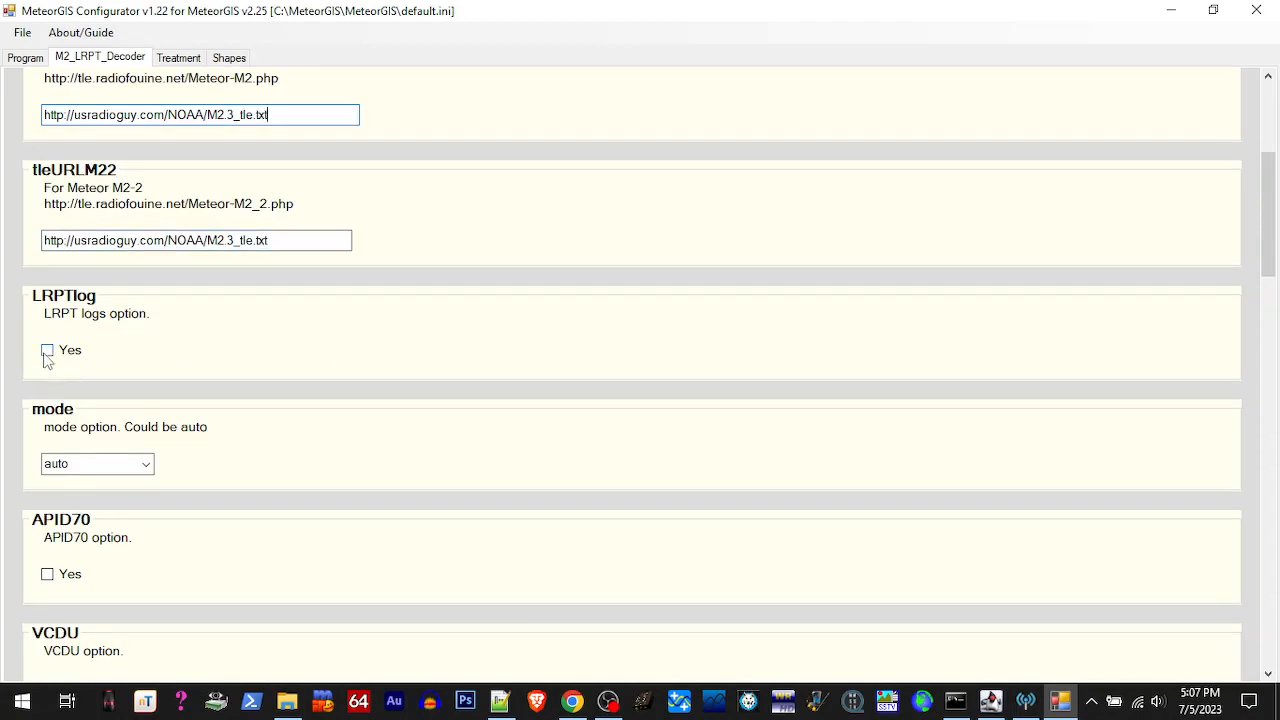
# Review the remaining M2_LRPT_Decoder options through useMeteorTimeM22, and the image treatment options
pyautogui.scroll(-4, 309, 380)
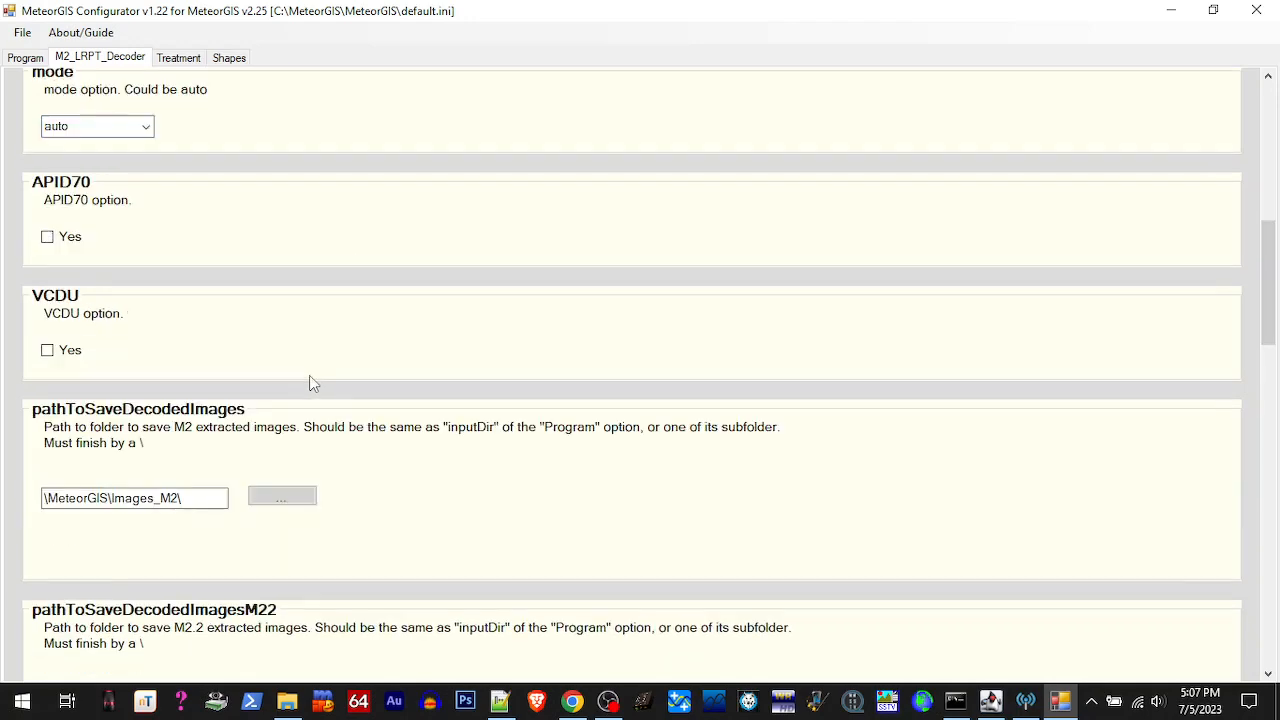
pyautogui.scroll(-4, 312, 378)
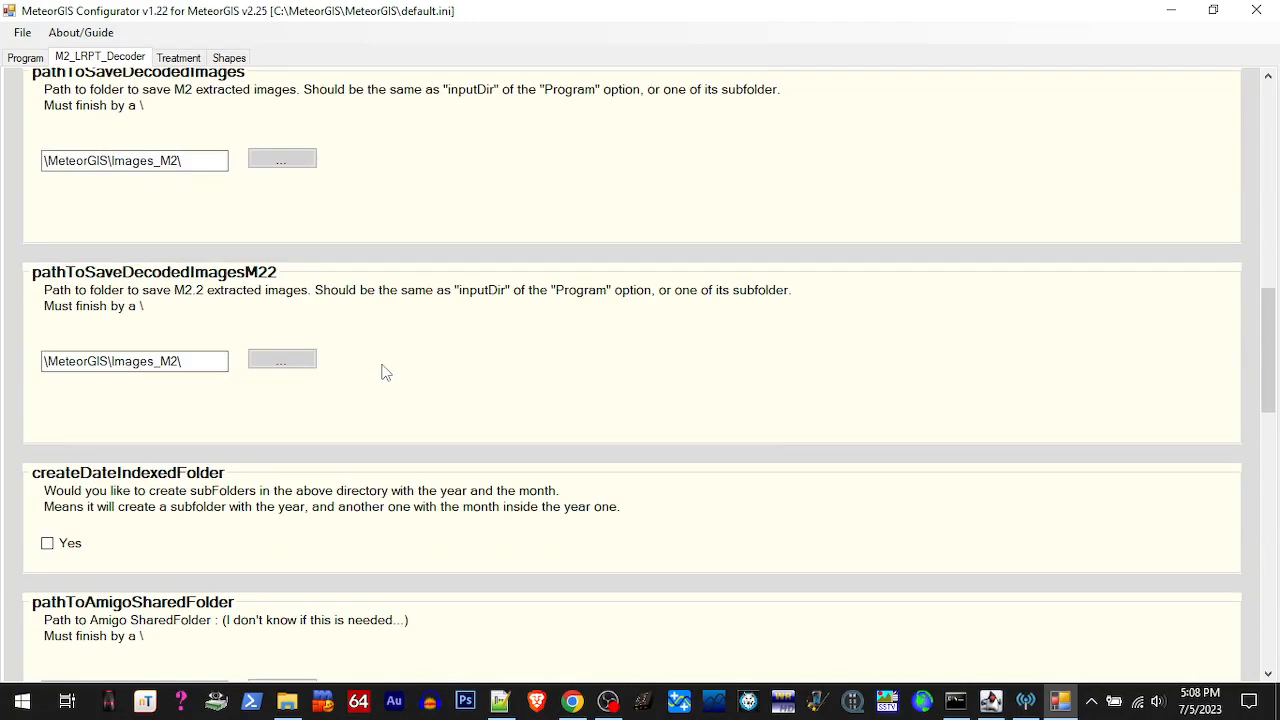
pyautogui.scroll(-1, 390, 371)
pyautogui.scroll(-6, 389, 370)
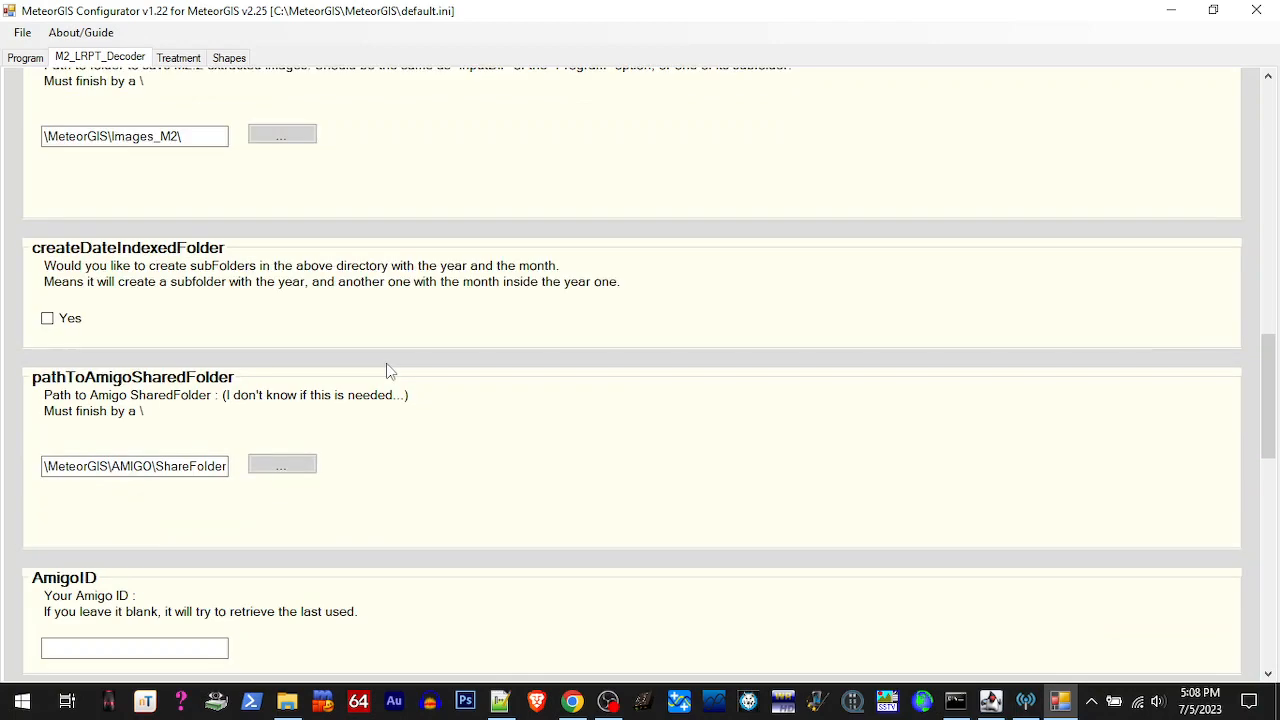
pyautogui.scroll(-1, 404, 368)
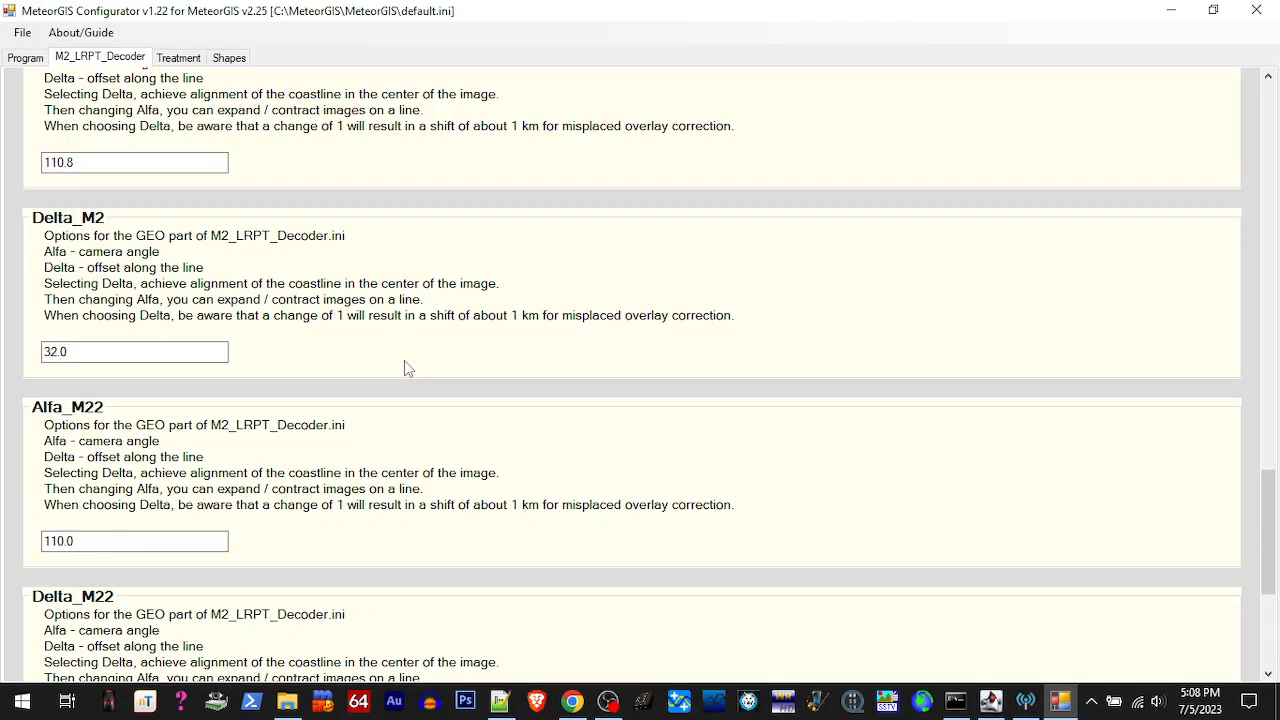
pyautogui.scroll(-3, 404, 368)
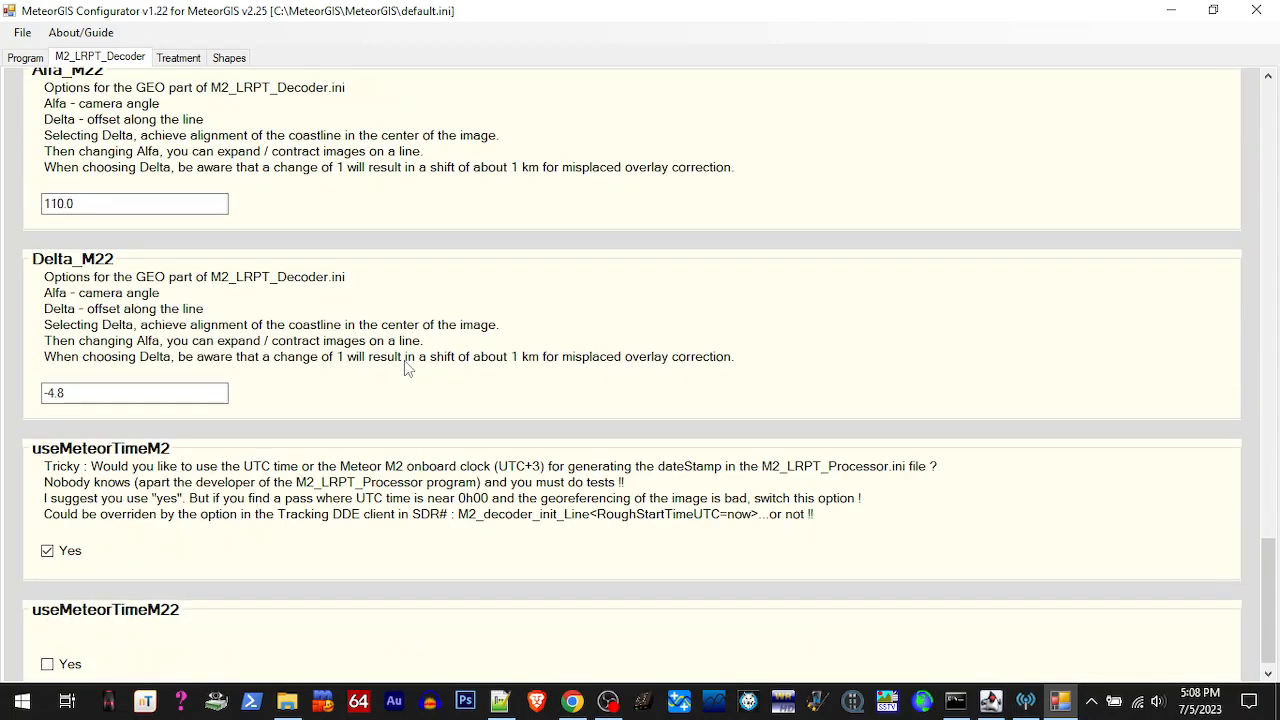
pyautogui.scroll(1, 404, 365)
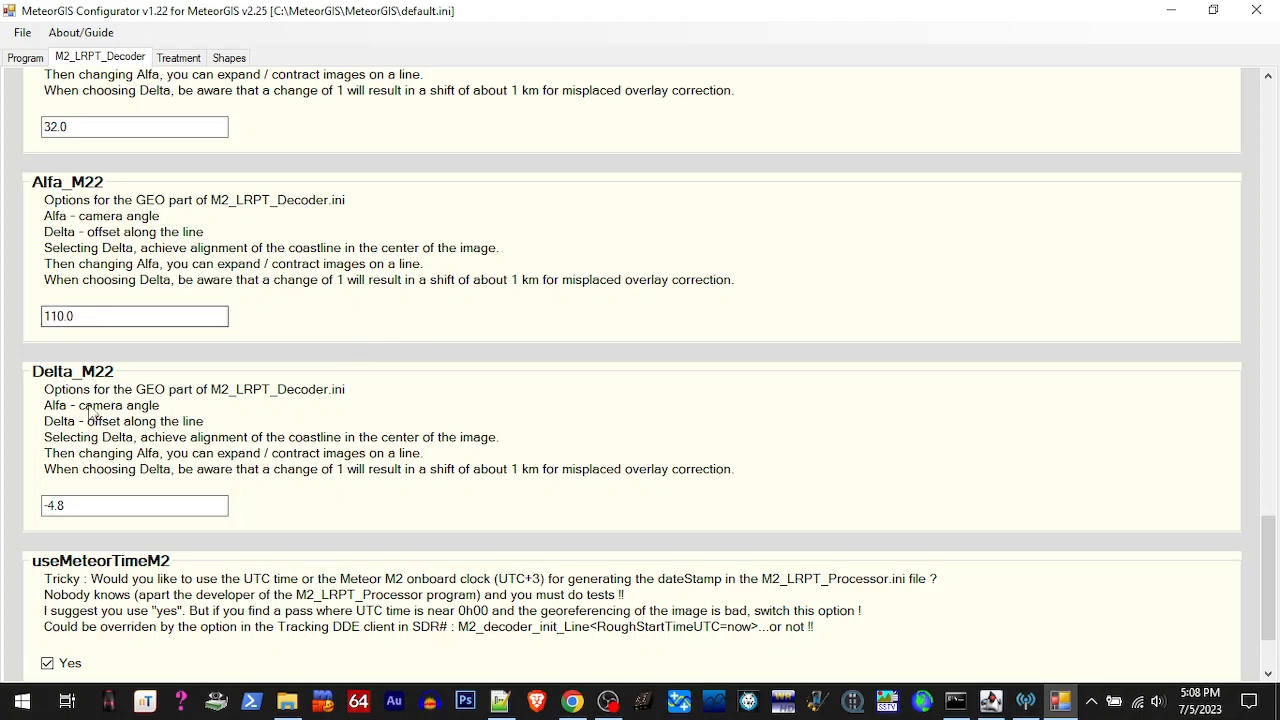
pyautogui.scroll(-1, 379, 460)
pyautogui.scroll(-1, 377, 458)
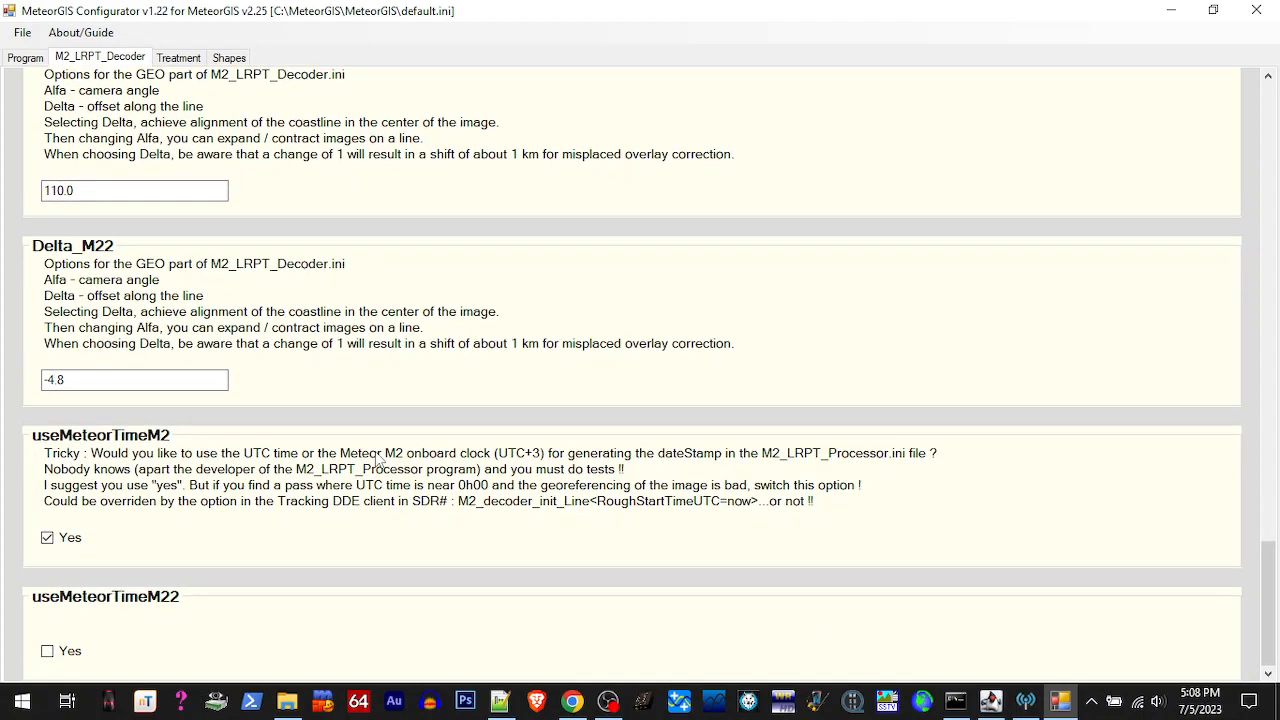
pyautogui.click(172, 58)
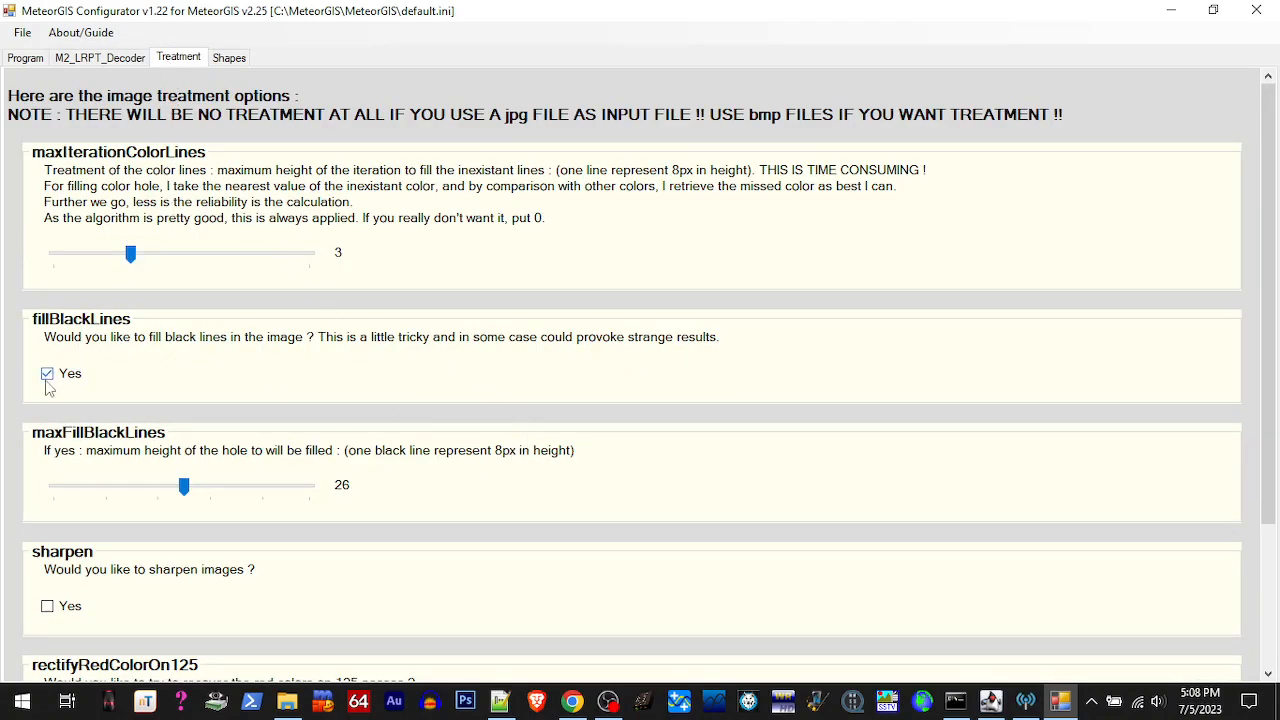
pyautogui.scroll(-1, 365, 390)
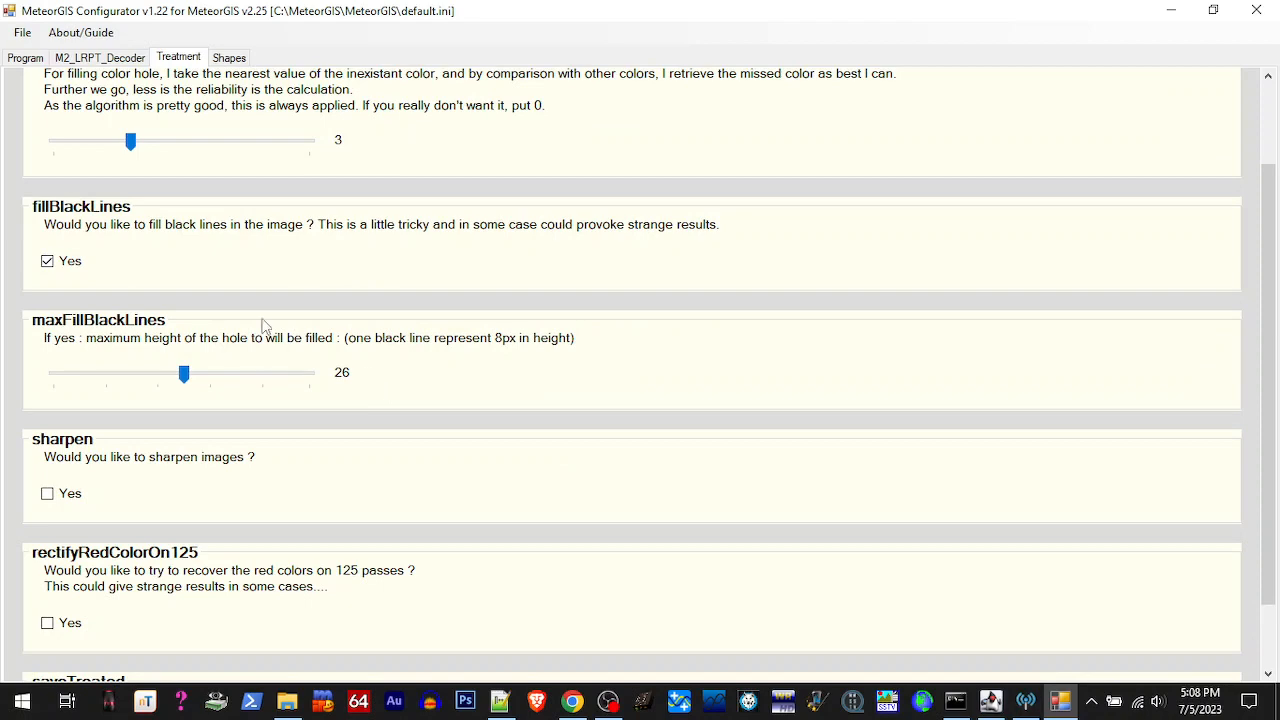
pyautogui.scroll(1, 252, 316)
# Set the number of shapes to add to 5, save the configuration, and close the configurator
pyautogui.click(229, 58)
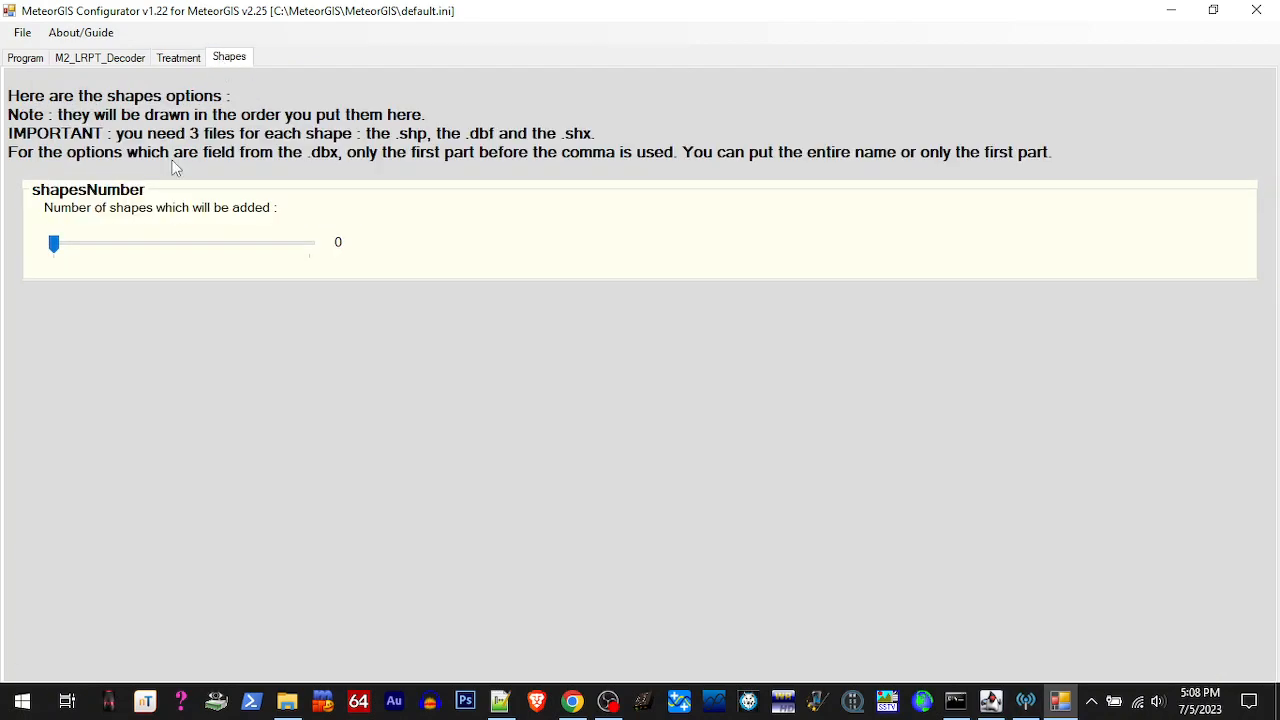
pyautogui.moveTo(54, 245); pyautogui.dragTo(320, 256)
pyautogui.click(23, 35)
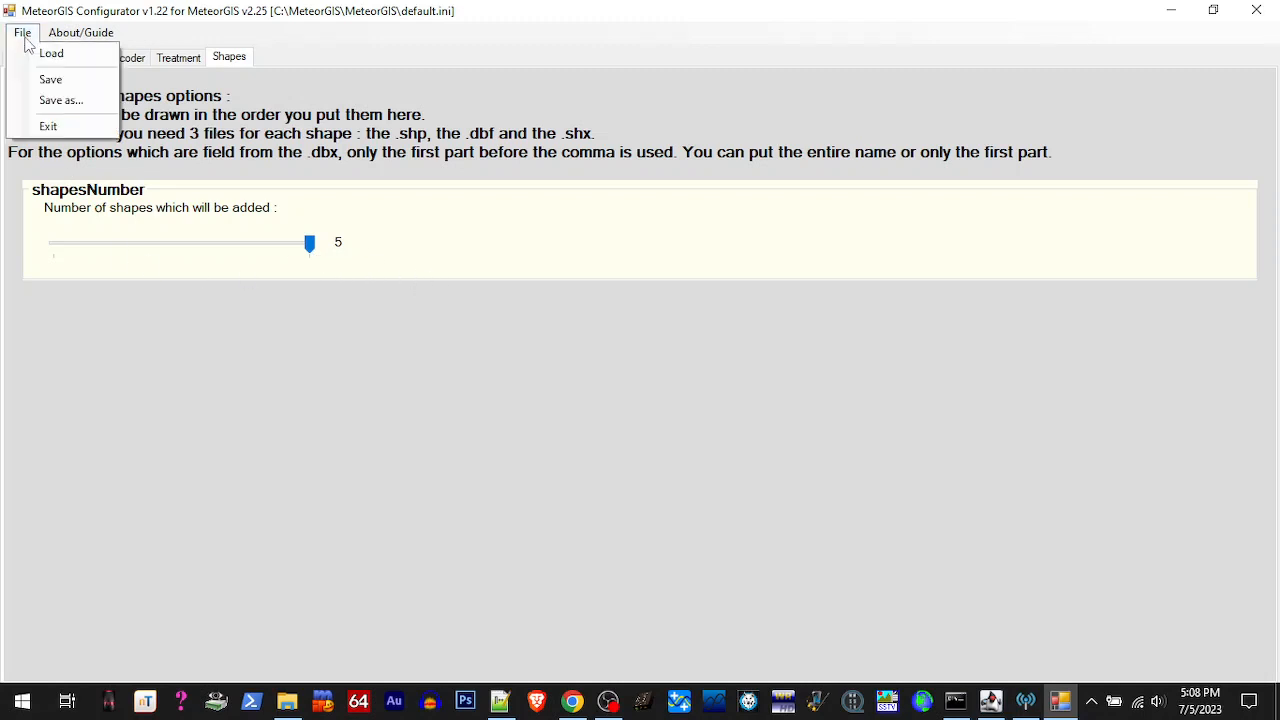
pyautogui.click(43, 82)
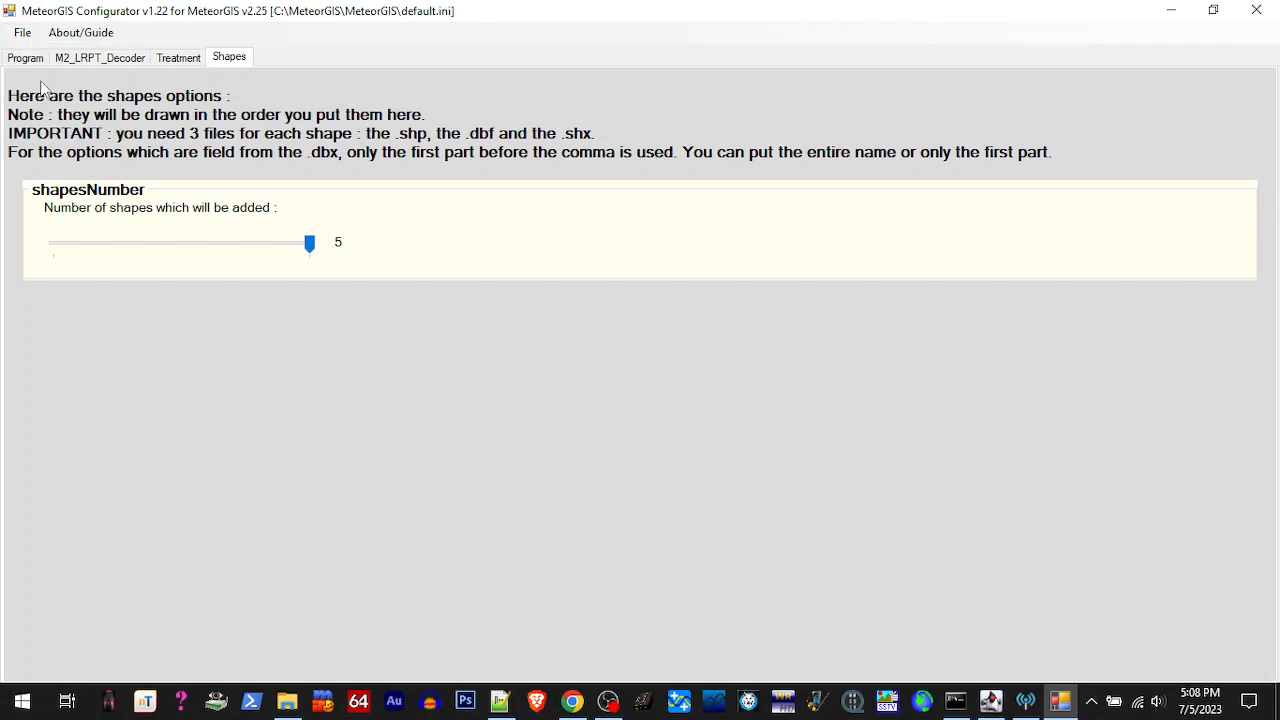
pyautogui.click(1256, 10)
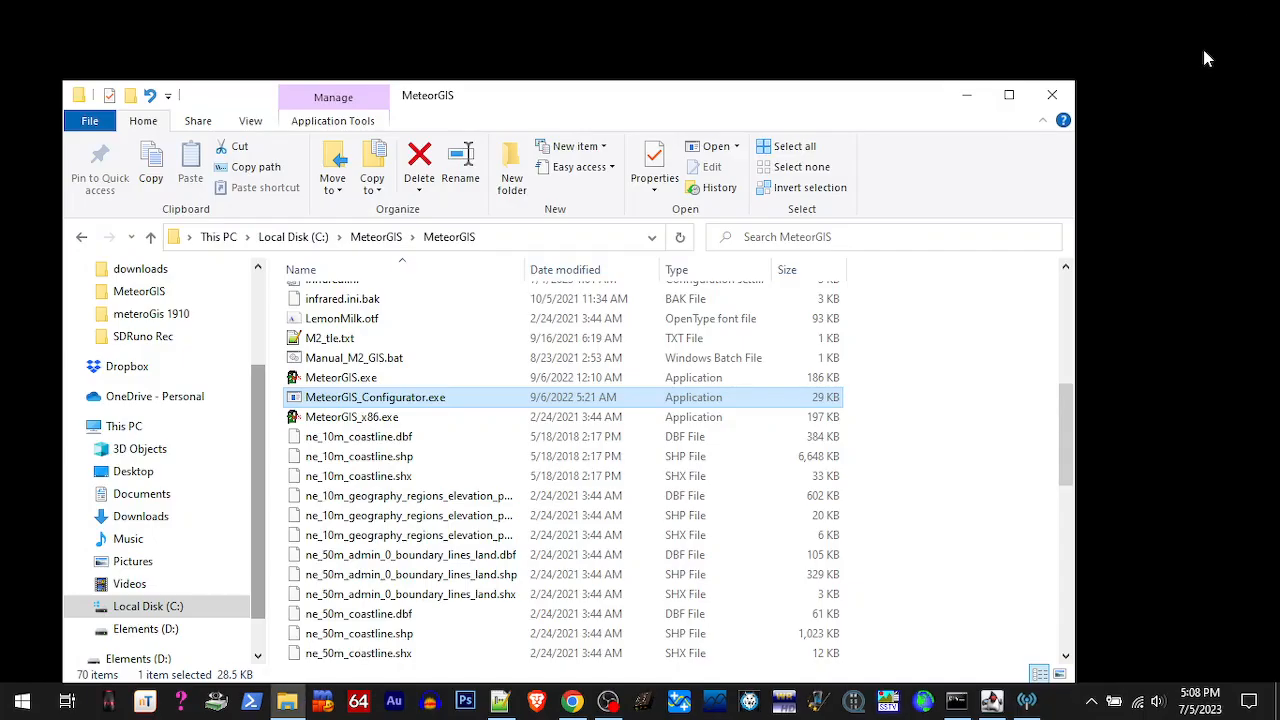
# Go to the Orbitron folder inside C:\MeteorGIS and launch Orbitron.exe
pyautogui.click(376, 237)
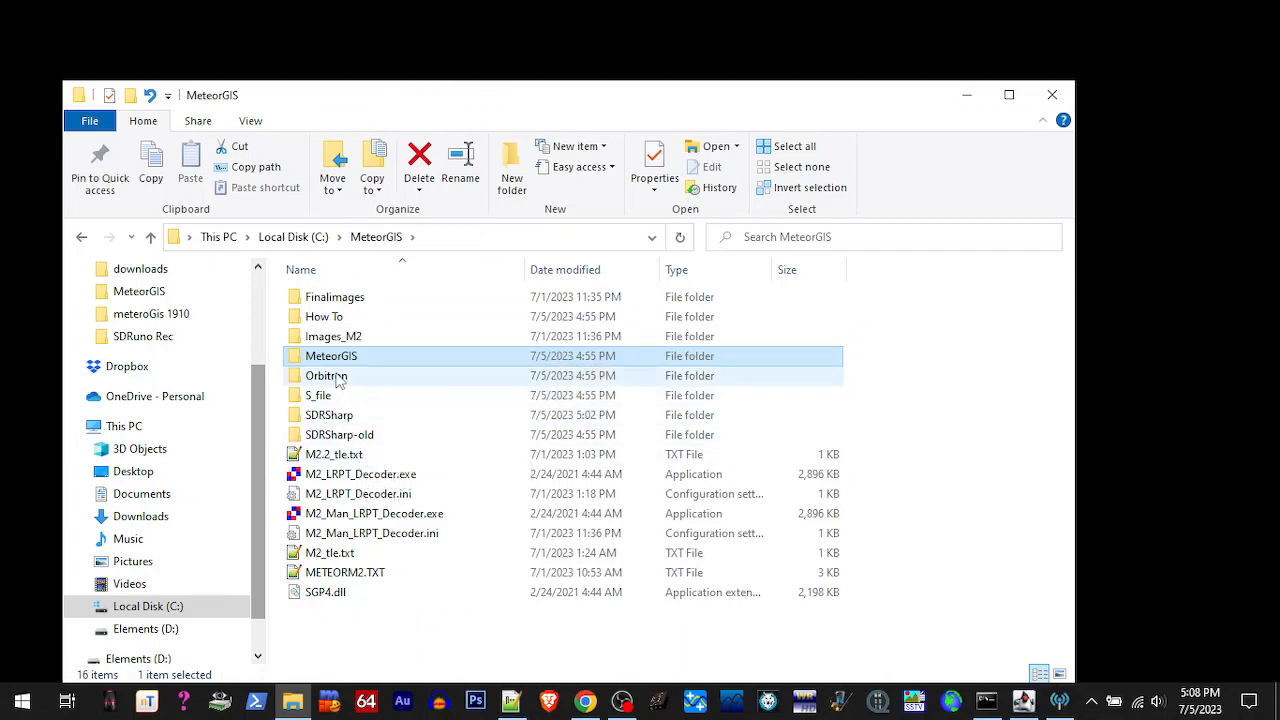
pyautogui.moveTo(350, 367)
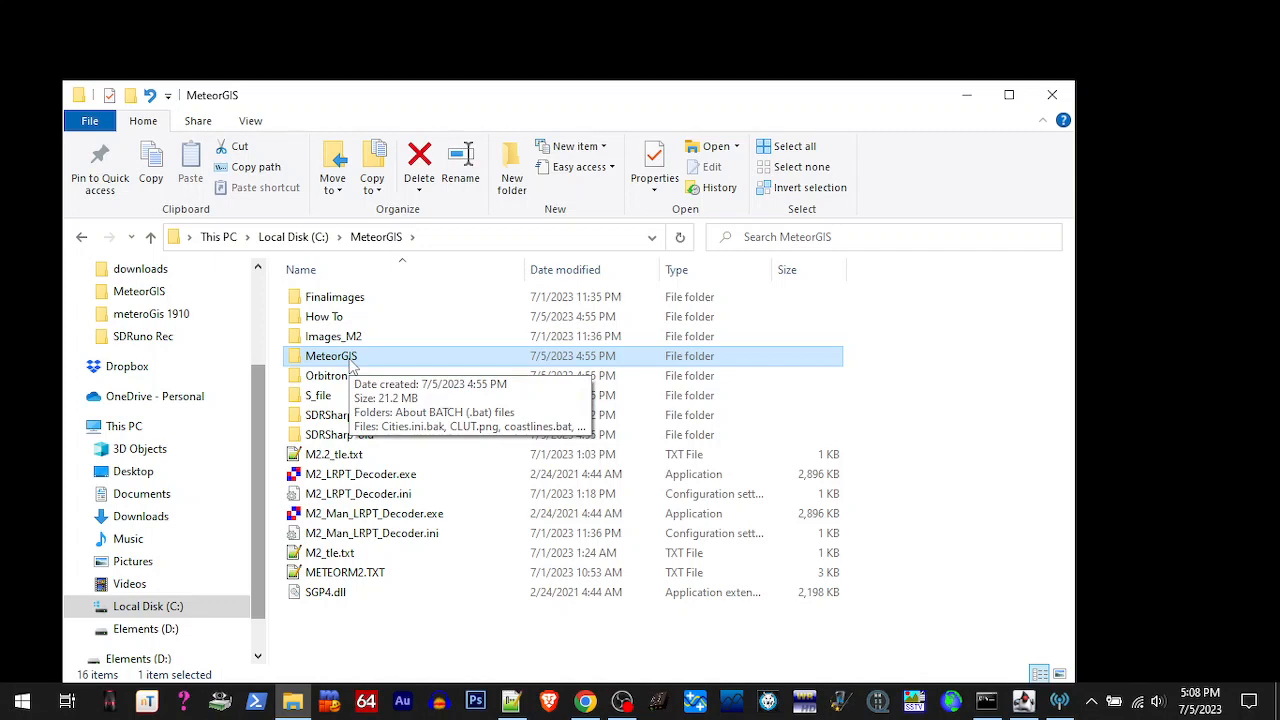
pyautogui.moveTo(410, 430)
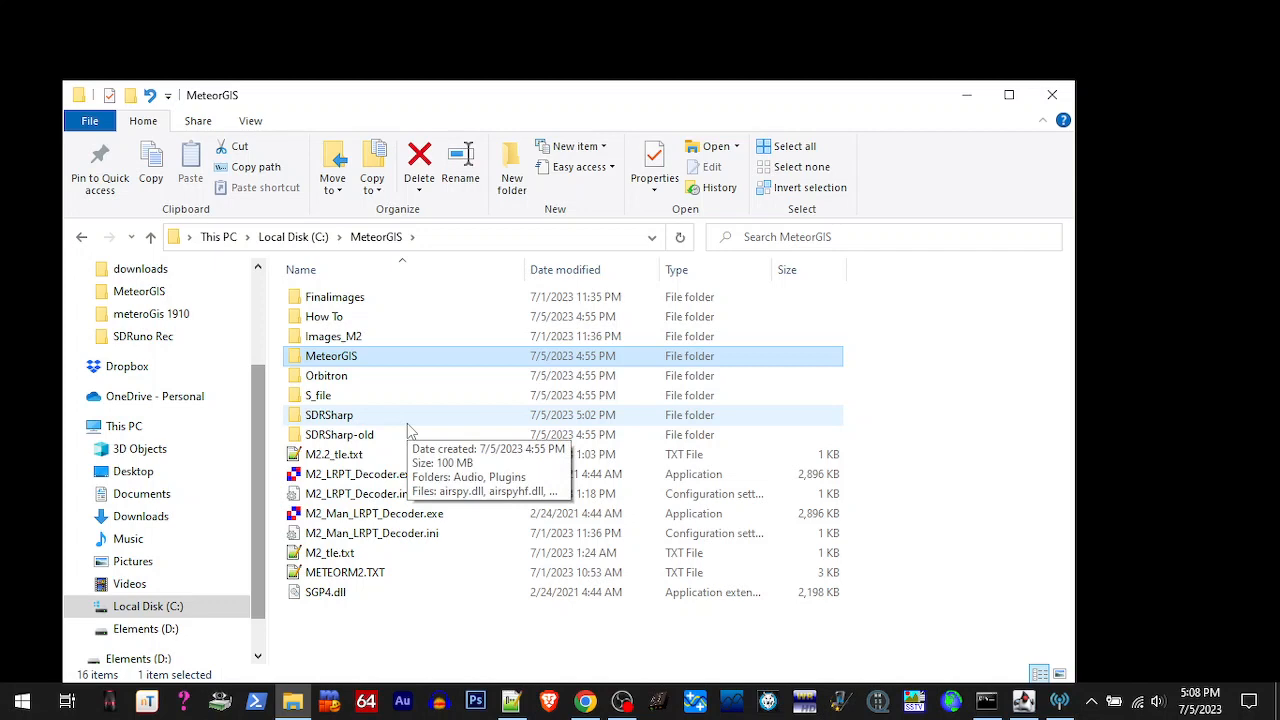
pyautogui.doubleClick(336, 378)
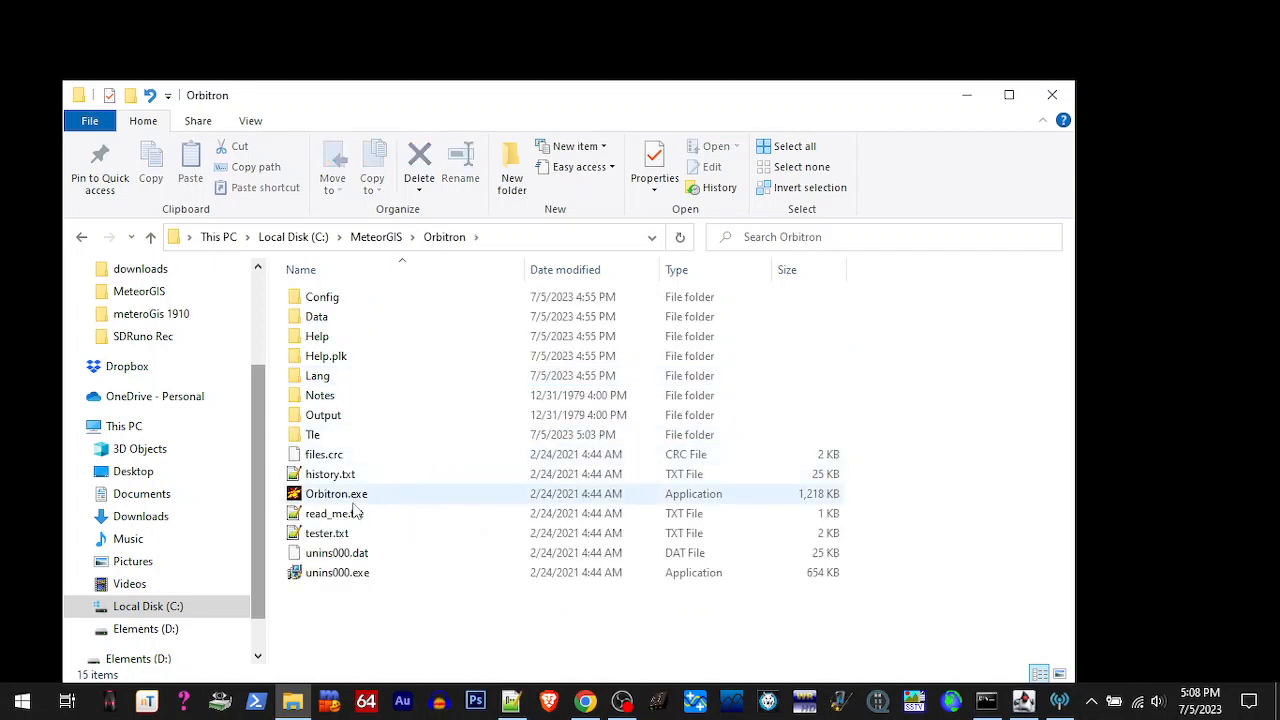
pyautogui.click(341, 503)
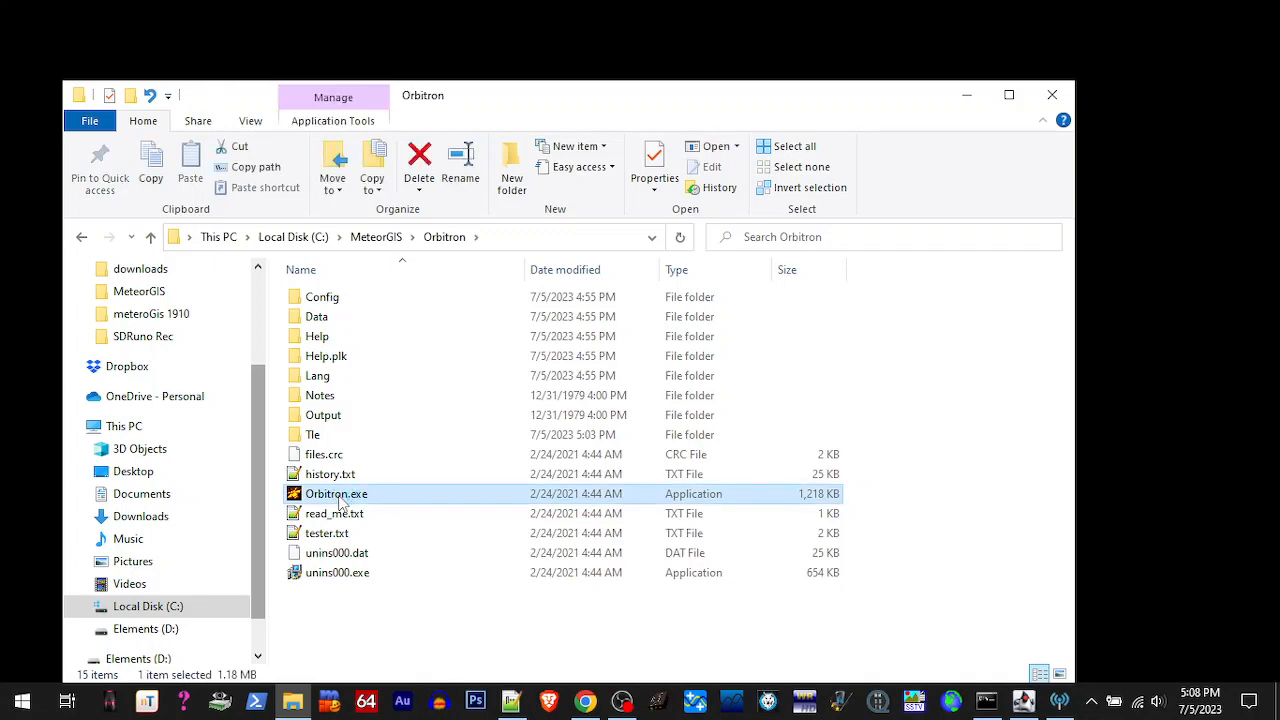
pyautogui.doubleClick(341, 503)
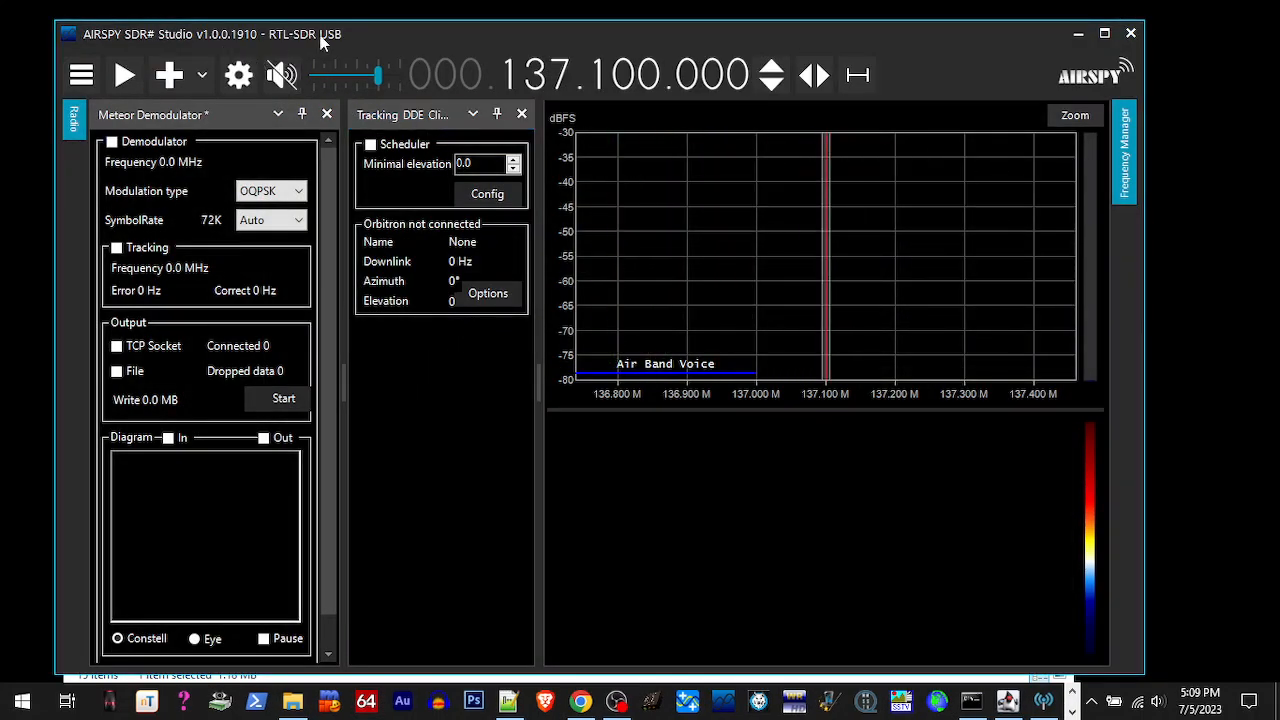
# Move and narrow the SDR# window, then bring Orbitron forward and position it beside SDR# so both are accessible
pyautogui.moveTo(372, 36); pyautogui.dragTo(497, 34)
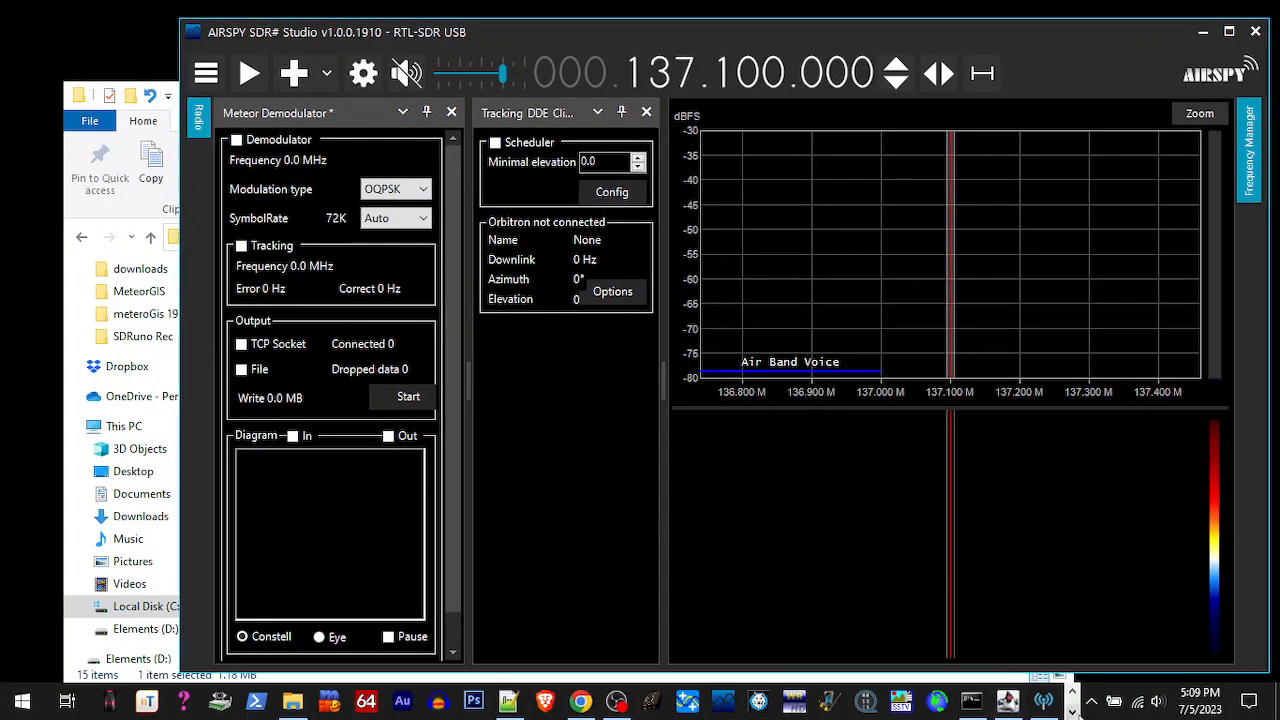
pyautogui.click(178, 343)
pyautogui.click(531, 35)
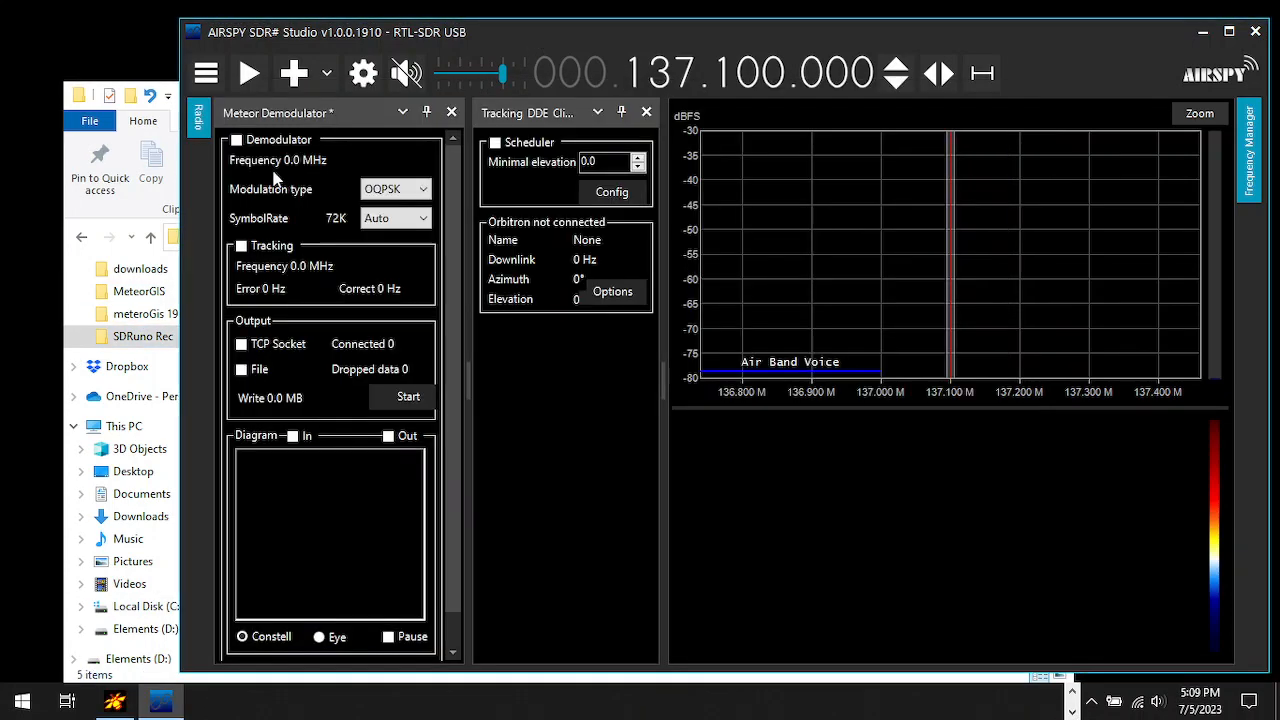
pyautogui.moveTo(180, 230); pyautogui.dragTo(516, 260)
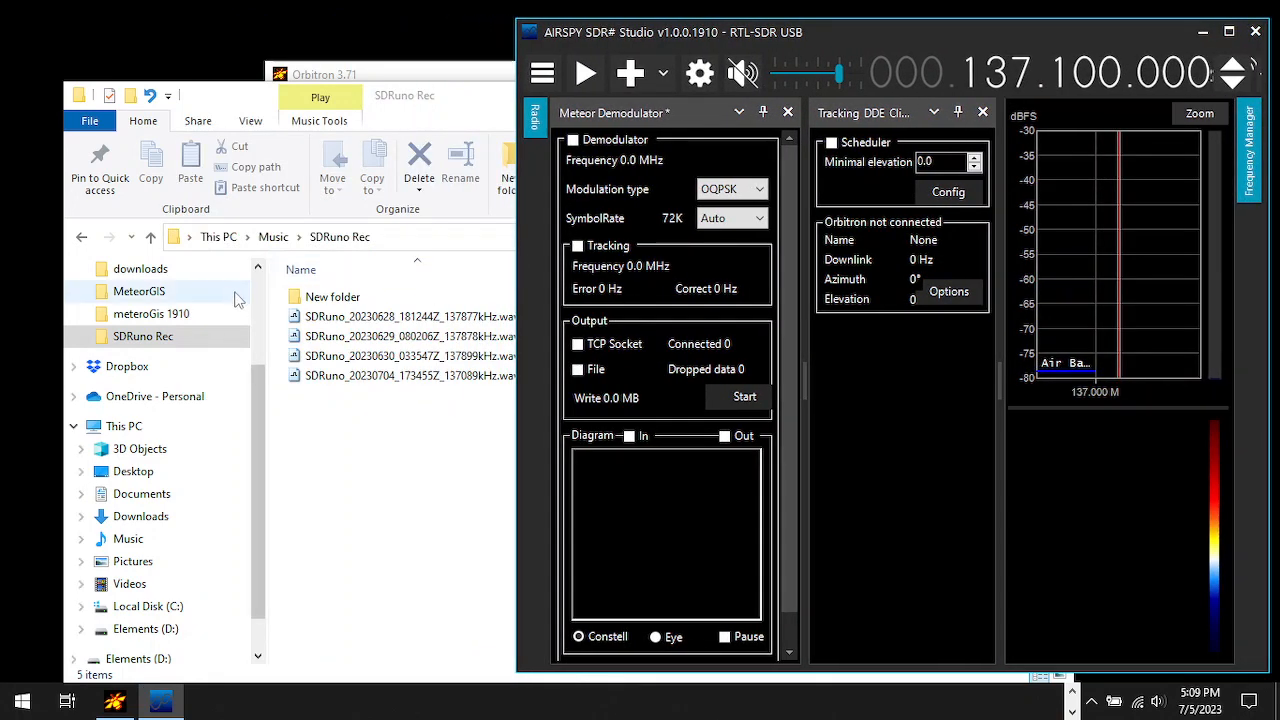
pyautogui.click(115, 701)
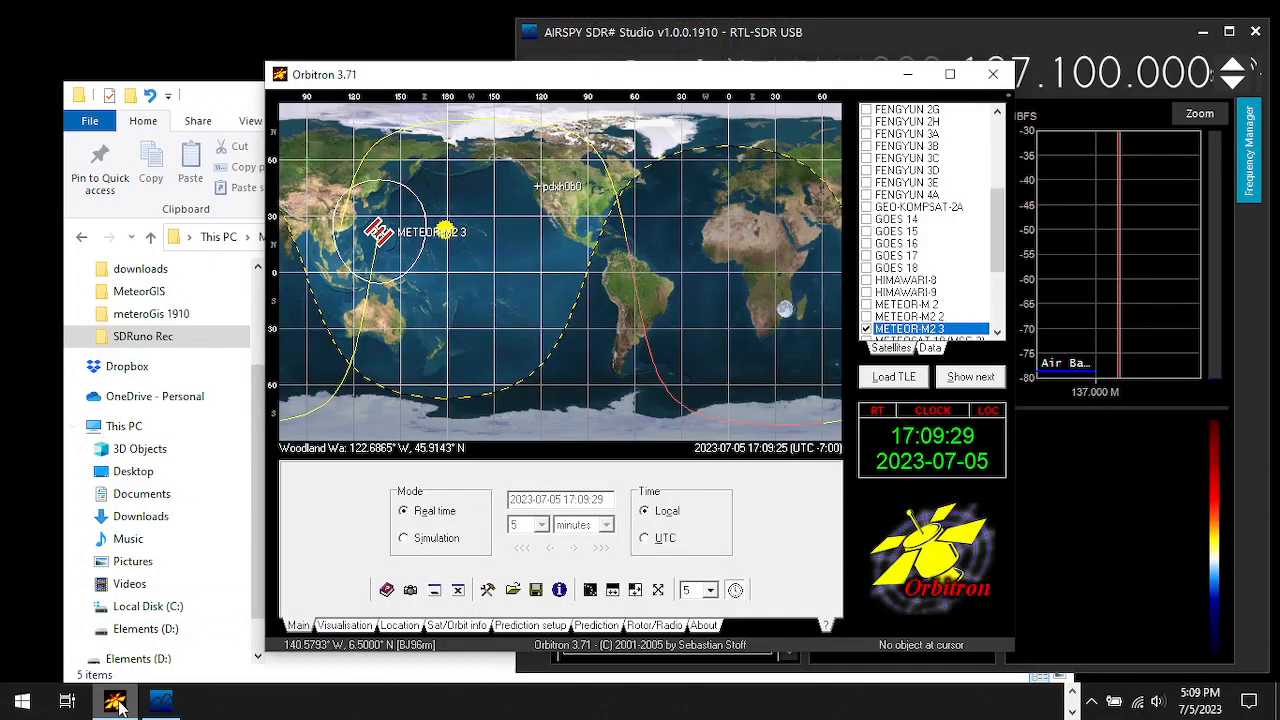
pyautogui.moveTo(632, 85); pyautogui.dragTo(446, 119)
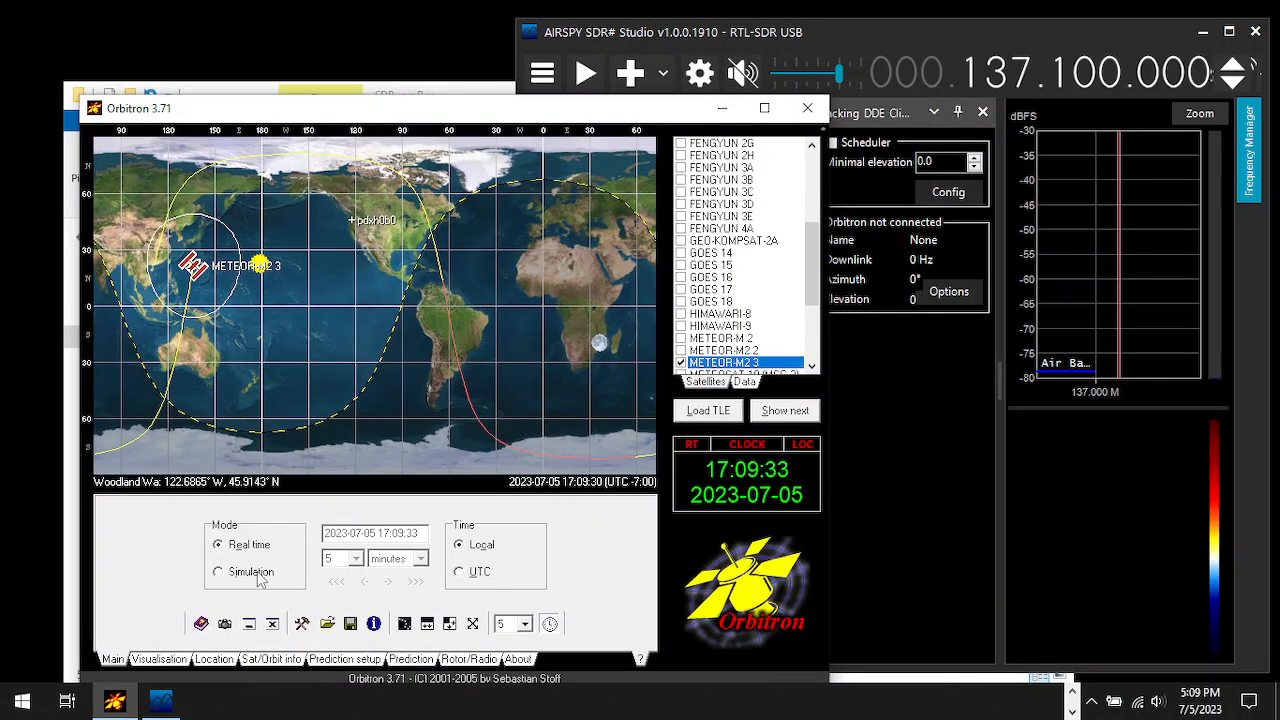
pyautogui.click(220, 572)
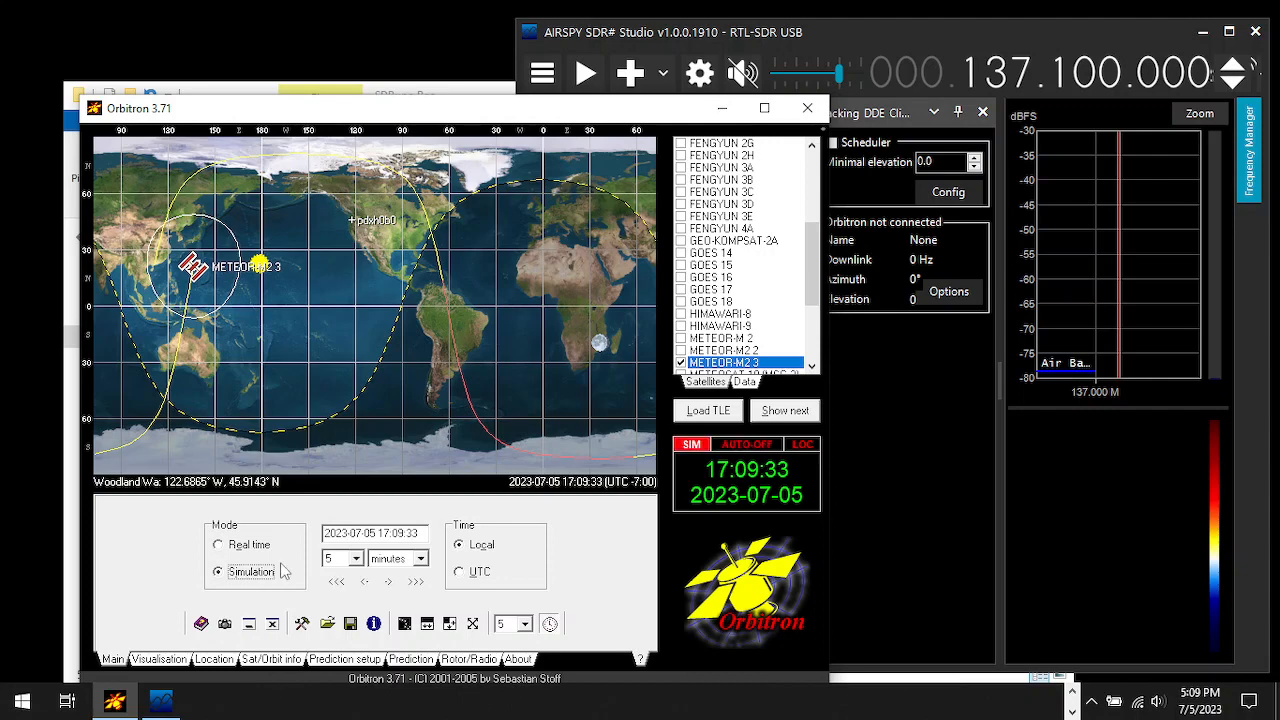
pyautogui.click(356, 559)
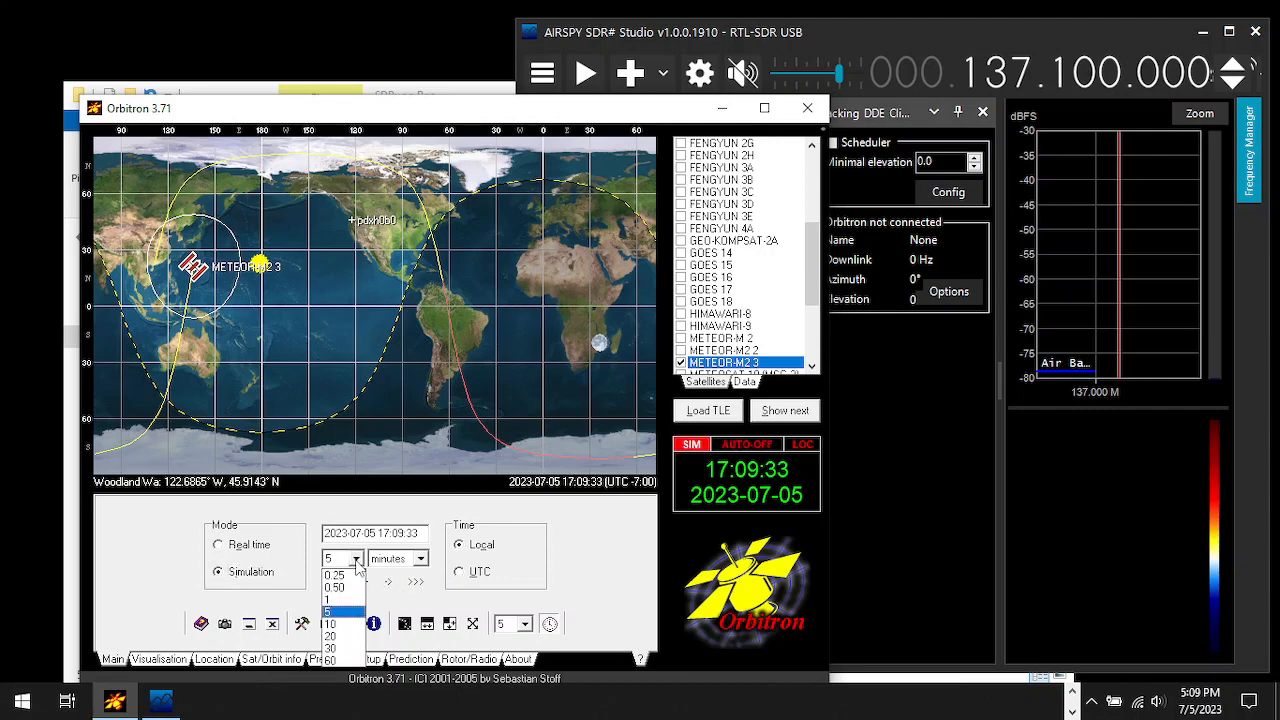
pyautogui.click(345, 648)
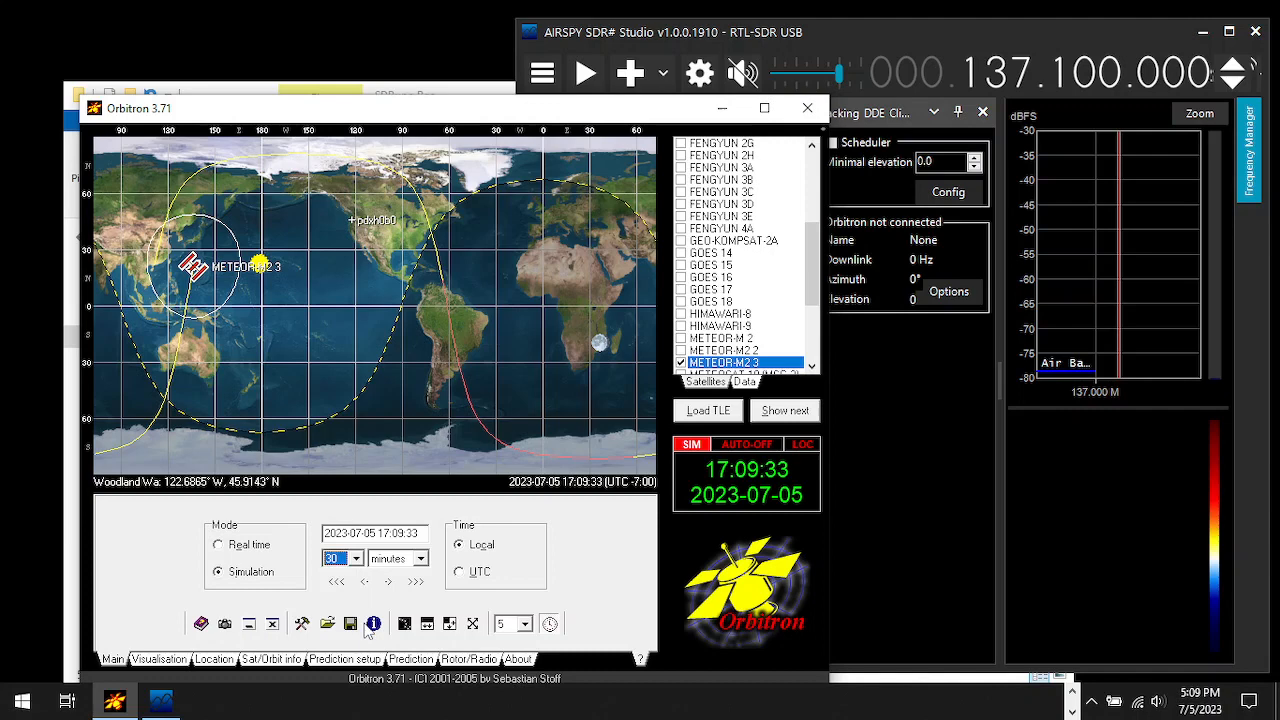
pyautogui.click(421, 559)
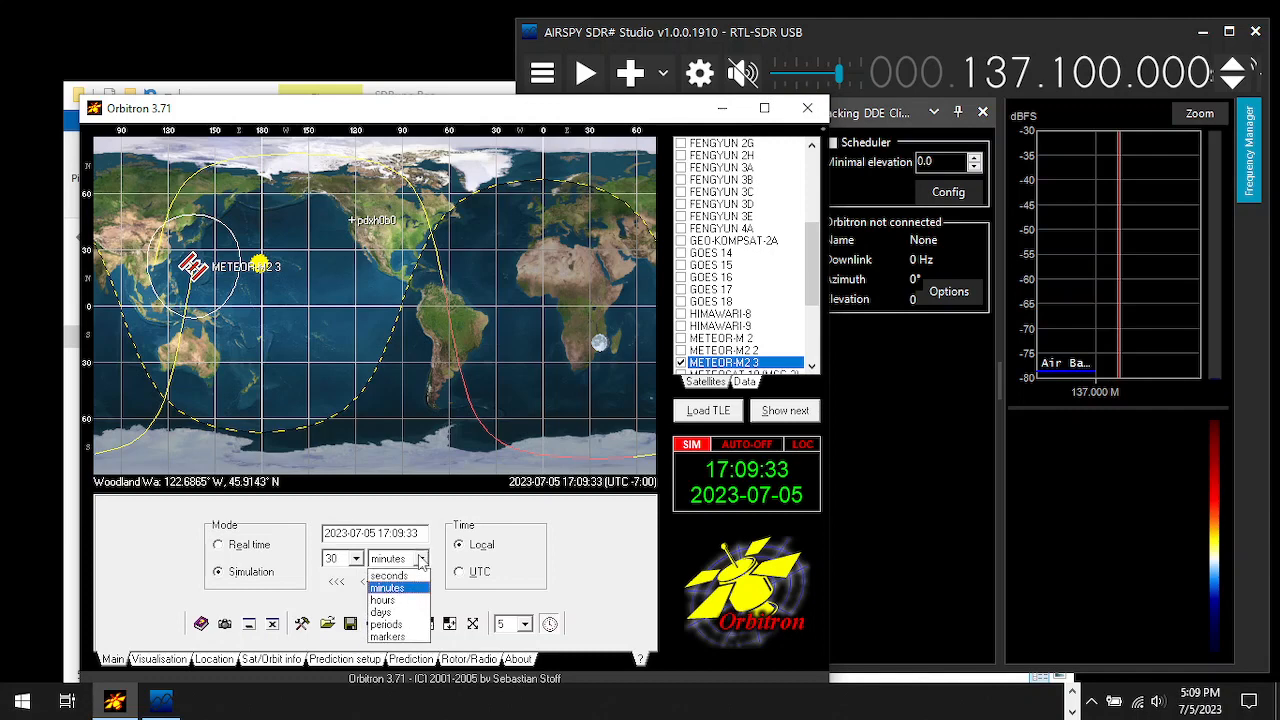
pyautogui.click(388, 588)
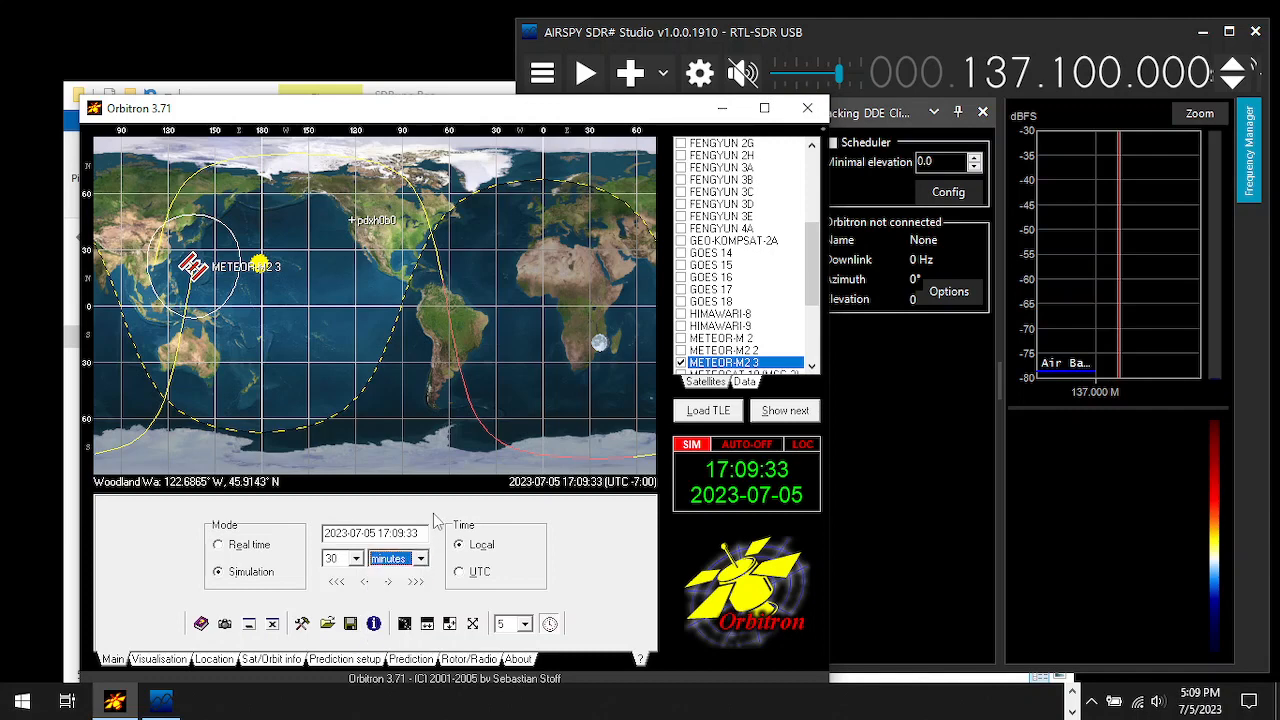
pyautogui.click(390, 585)
pyautogui.click(390, 585)
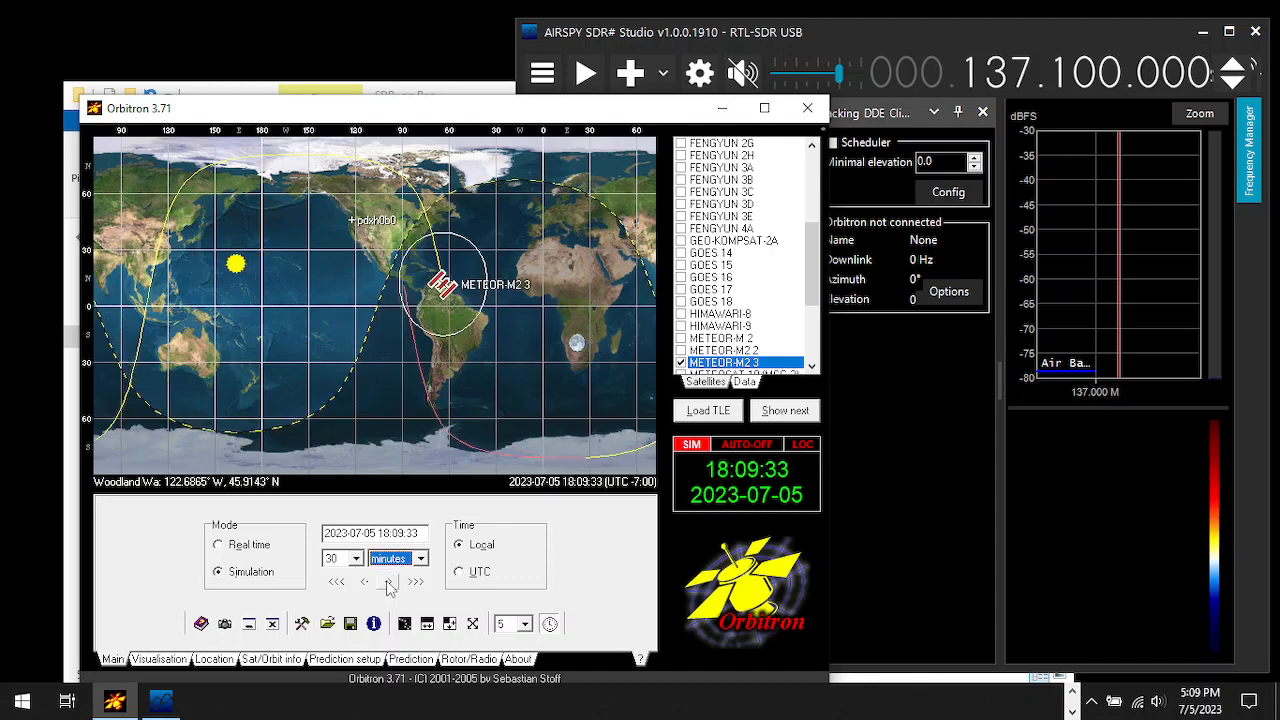
pyautogui.click(390, 585)
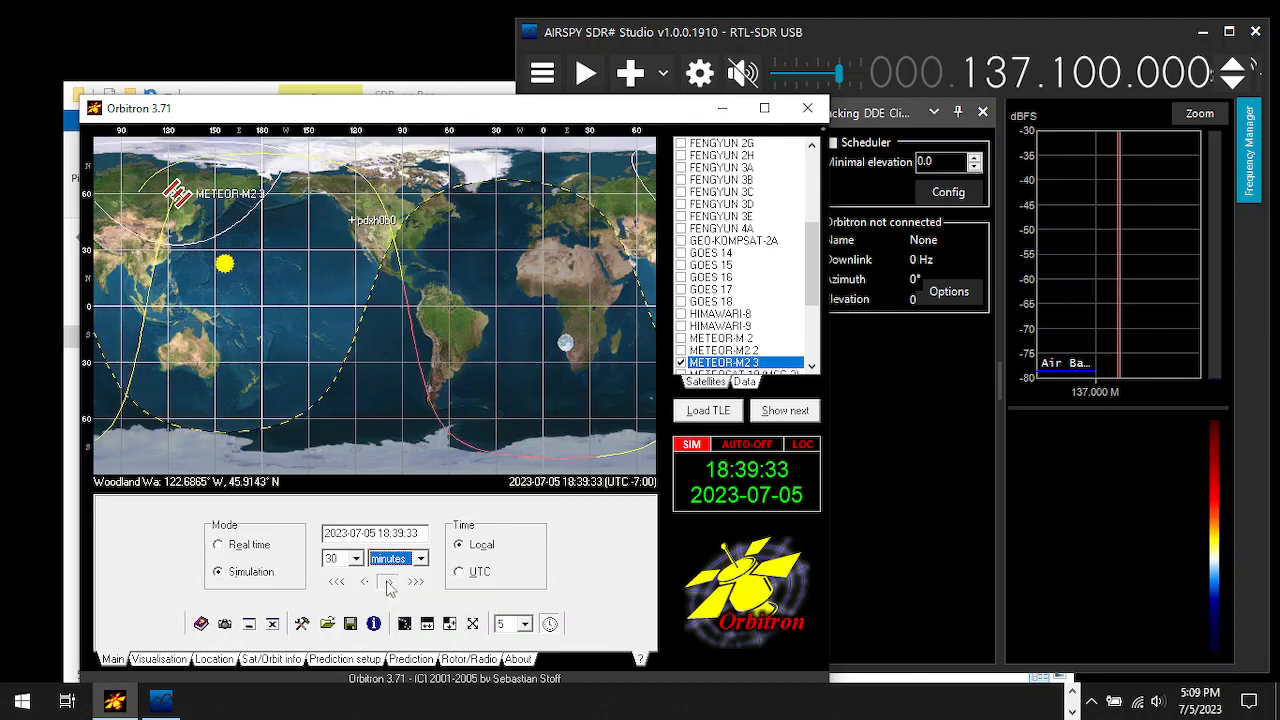
pyautogui.click(390, 585)
pyautogui.click(356, 558)
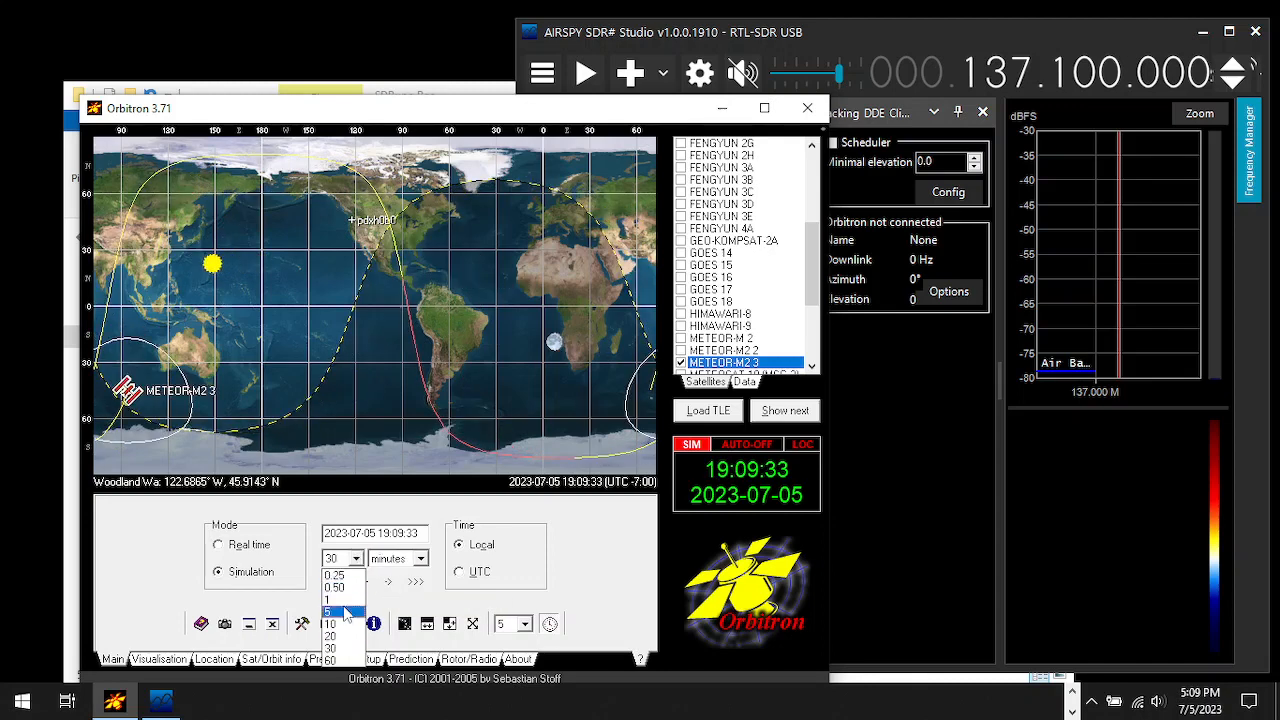
pyautogui.click(345, 612)
pyautogui.click(390, 585)
pyautogui.click(390, 585)
pyautogui.click(390, 585)
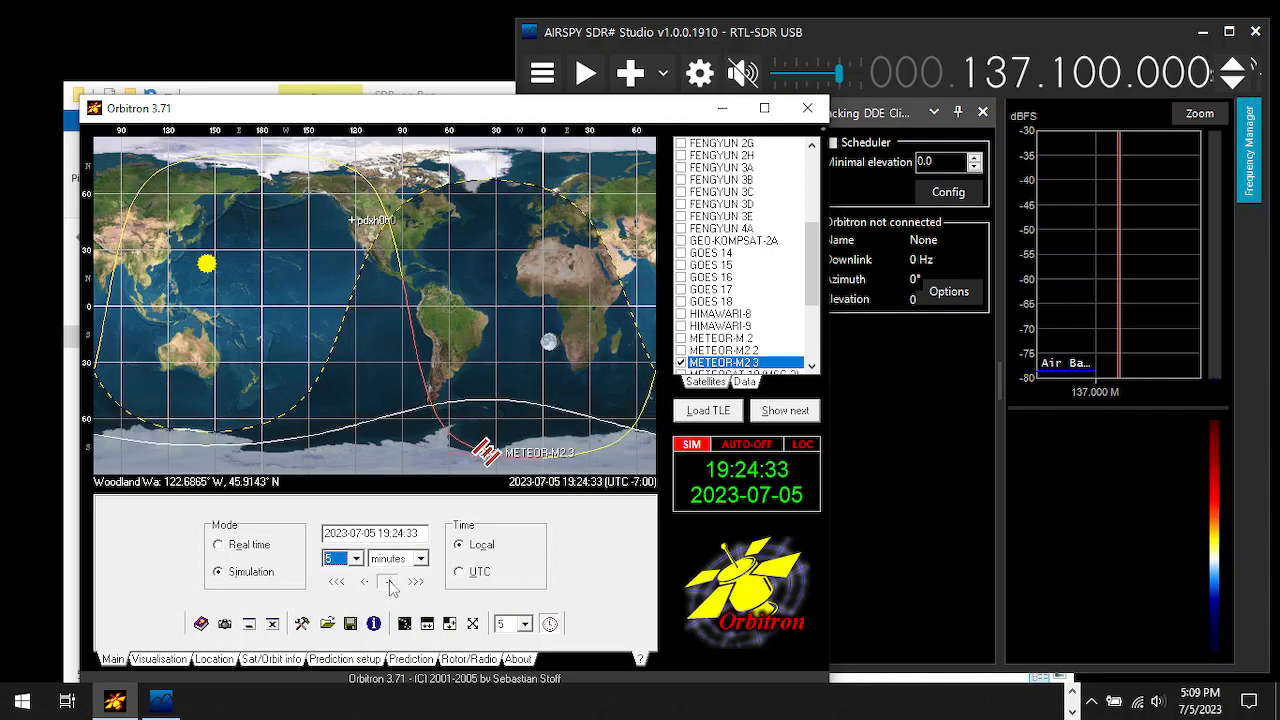
pyautogui.click(390, 585)
pyautogui.click(390, 585)
pyautogui.click(390, 585)
pyautogui.click(390, 585)
pyautogui.click(390, 585)
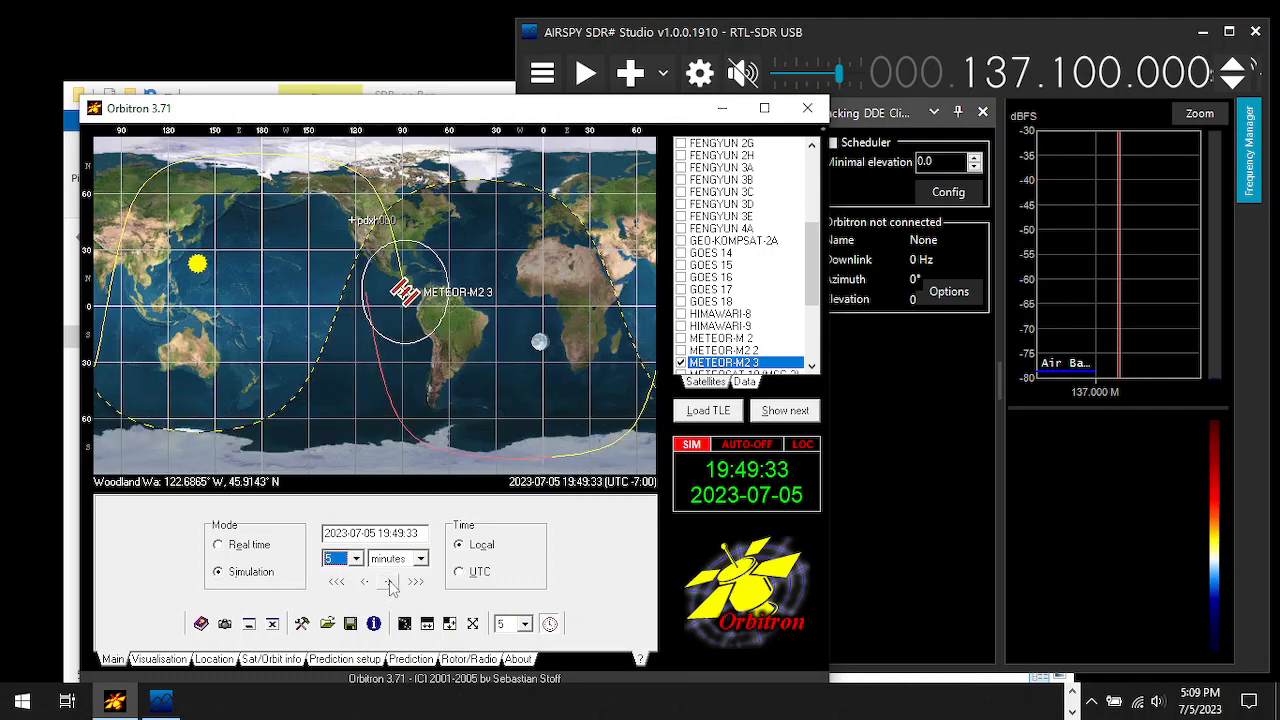
pyautogui.click(356, 558)
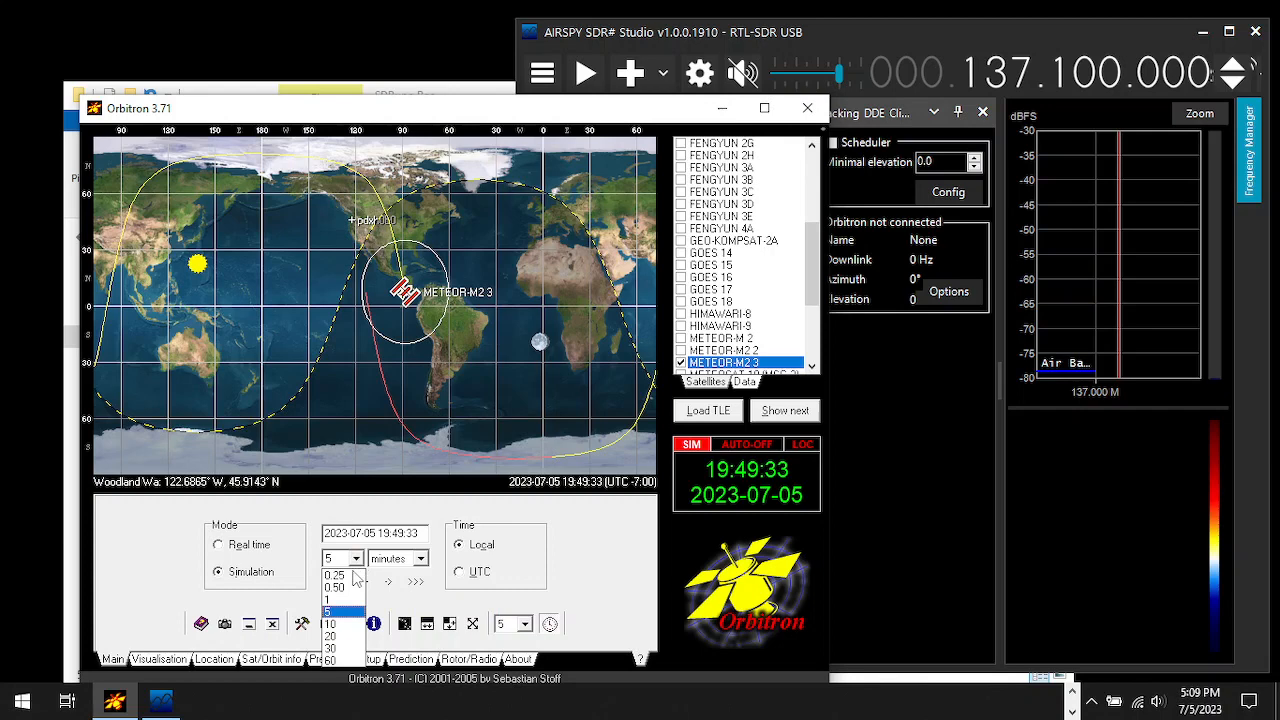
pyautogui.click(350, 600)
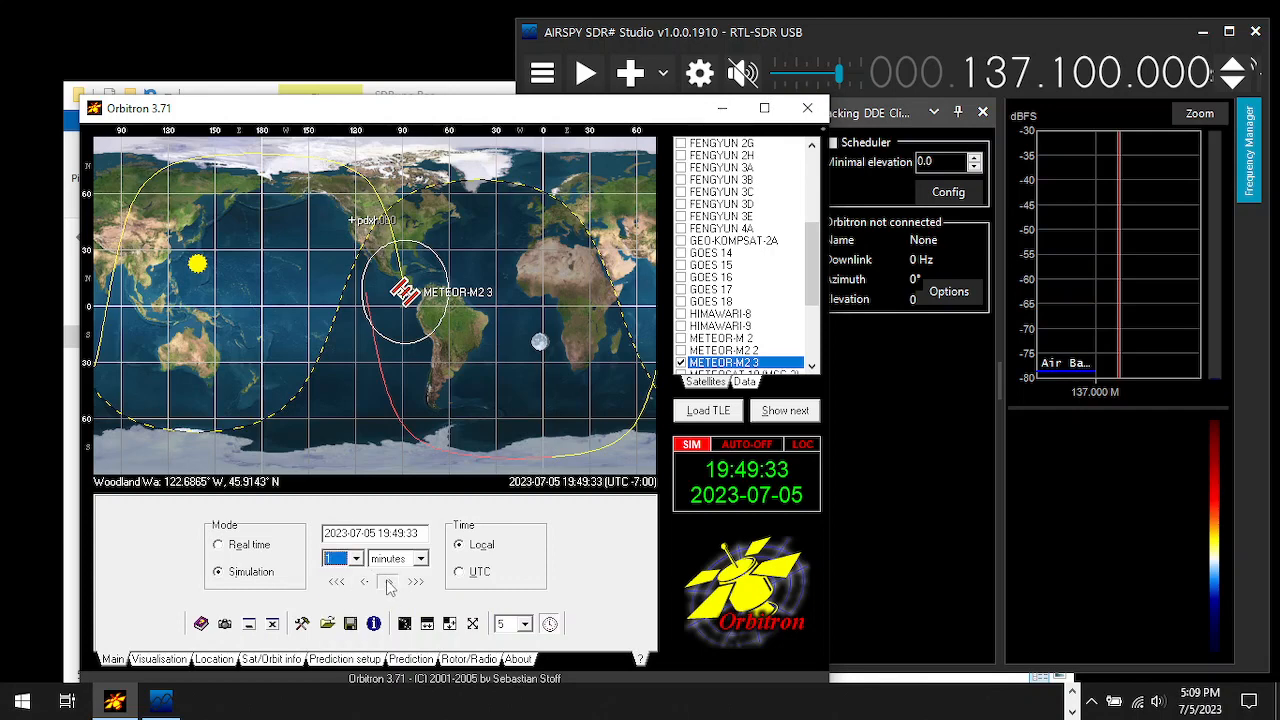
pyautogui.click(390, 585)
pyautogui.click(390, 585)
pyautogui.click(390, 585)
pyautogui.click(390, 585)
pyautogui.click(390, 585)
pyautogui.click(390, 585)
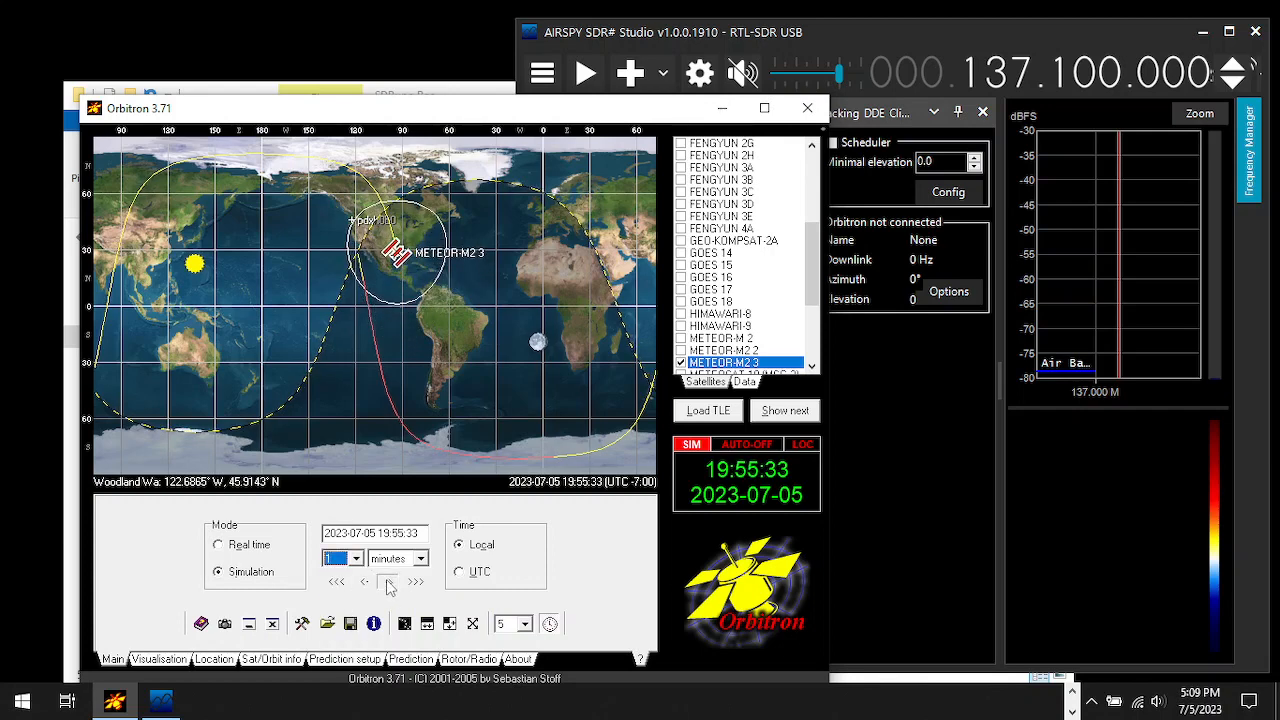
pyautogui.click(390, 585)
pyautogui.click(390, 585)
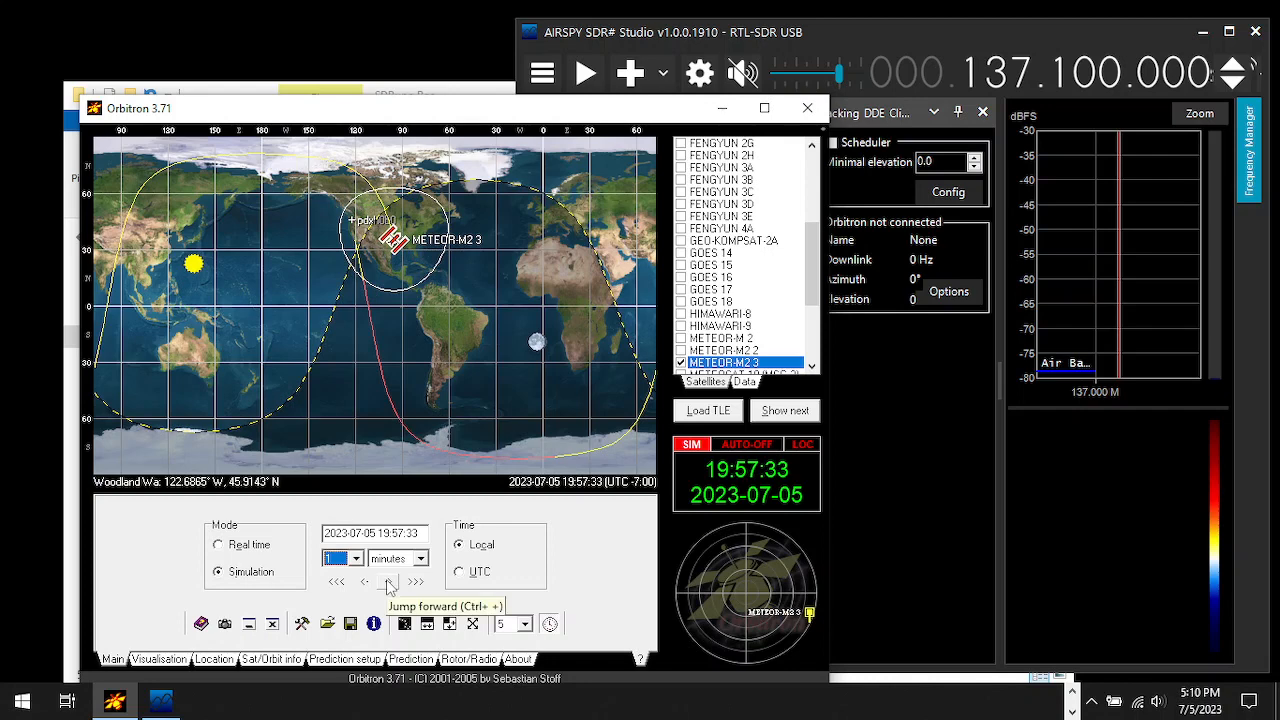
# Follow METEOR-M2 3 through the simulated pass in 1-minute steps up to 20:05:33
pyautogui.click(390, 585)
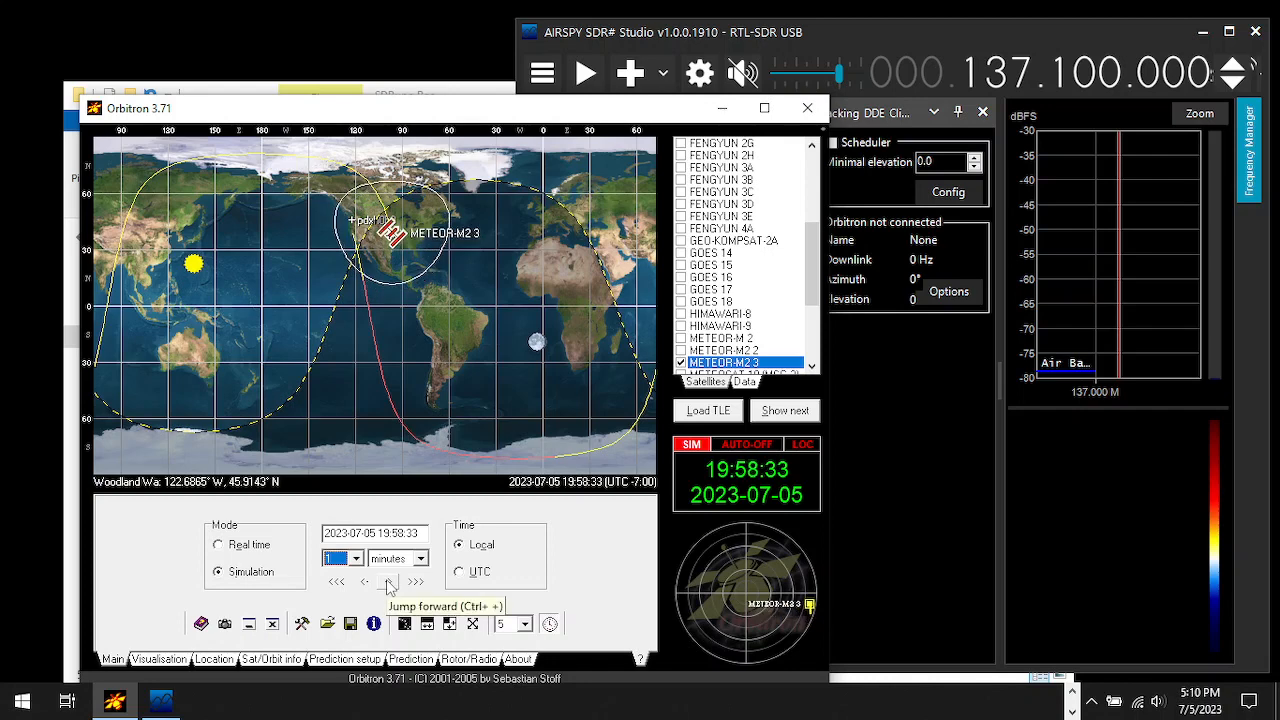
pyautogui.click(389, 585)
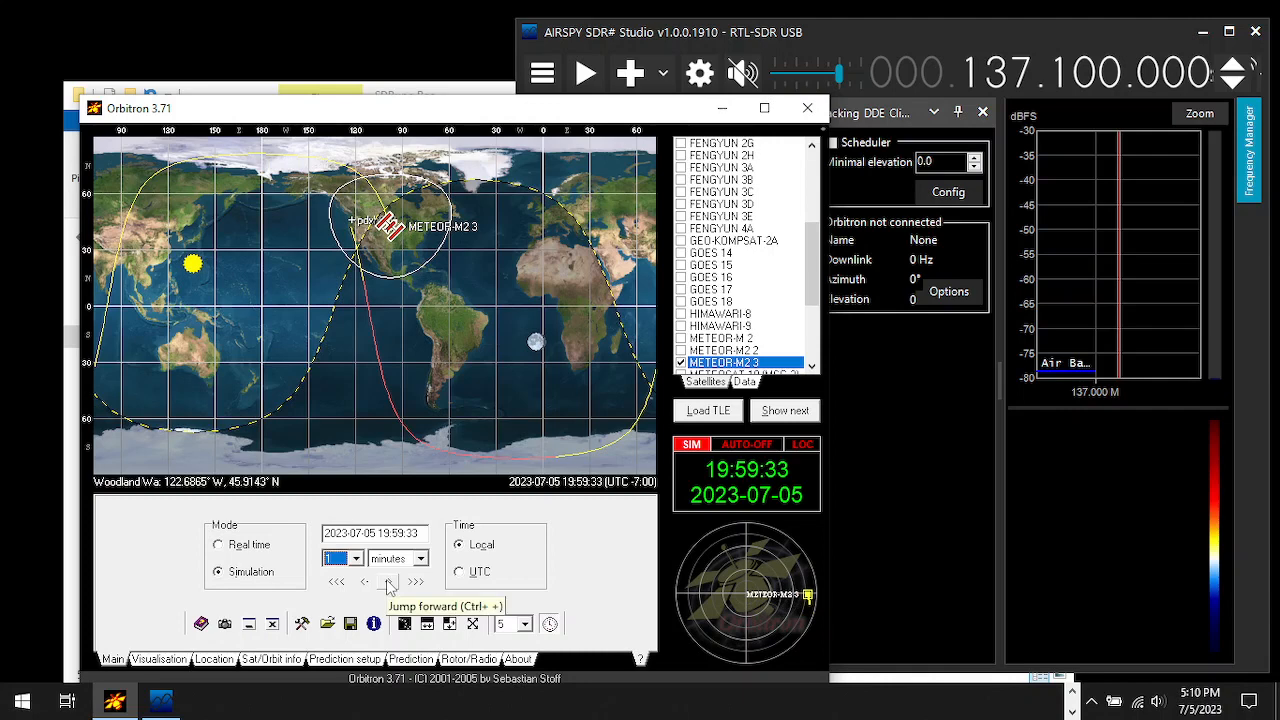
pyautogui.click(389, 585)
pyautogui.doubleClick(389, 585)
pyautogui.click(389, 585)
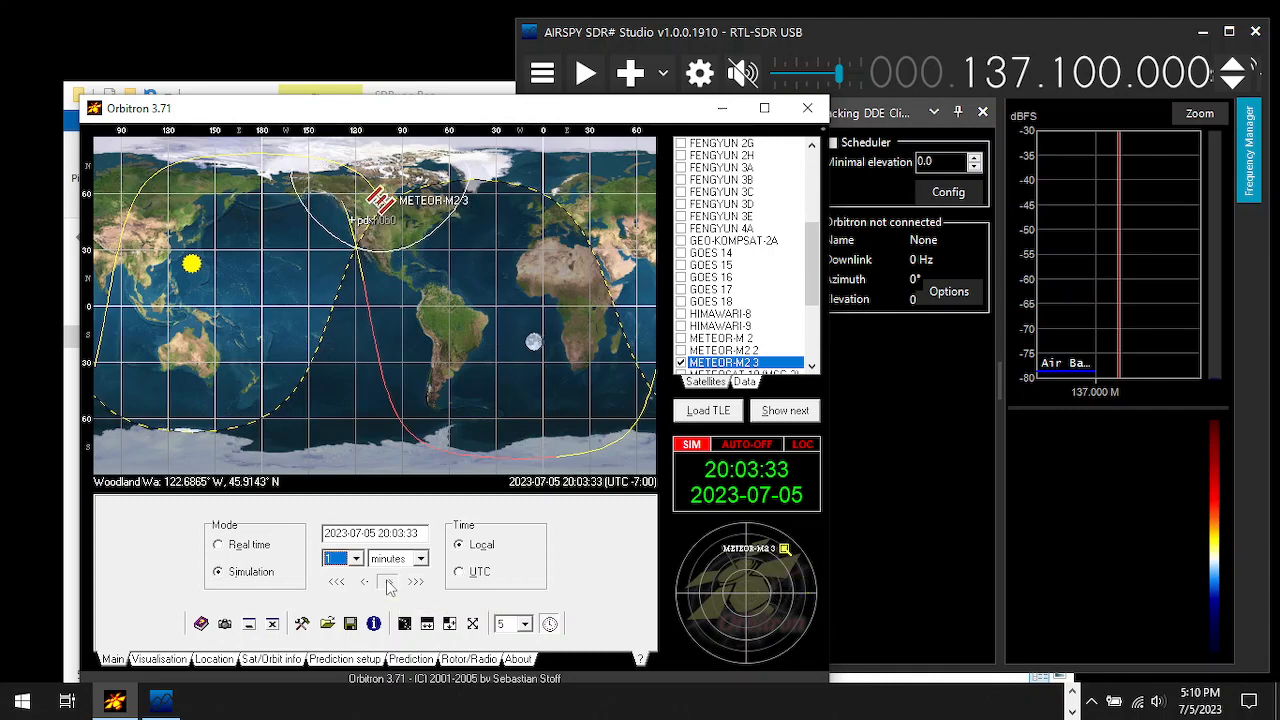
pyautogui.click(389, 585)
pyautogui.click(389, 585)
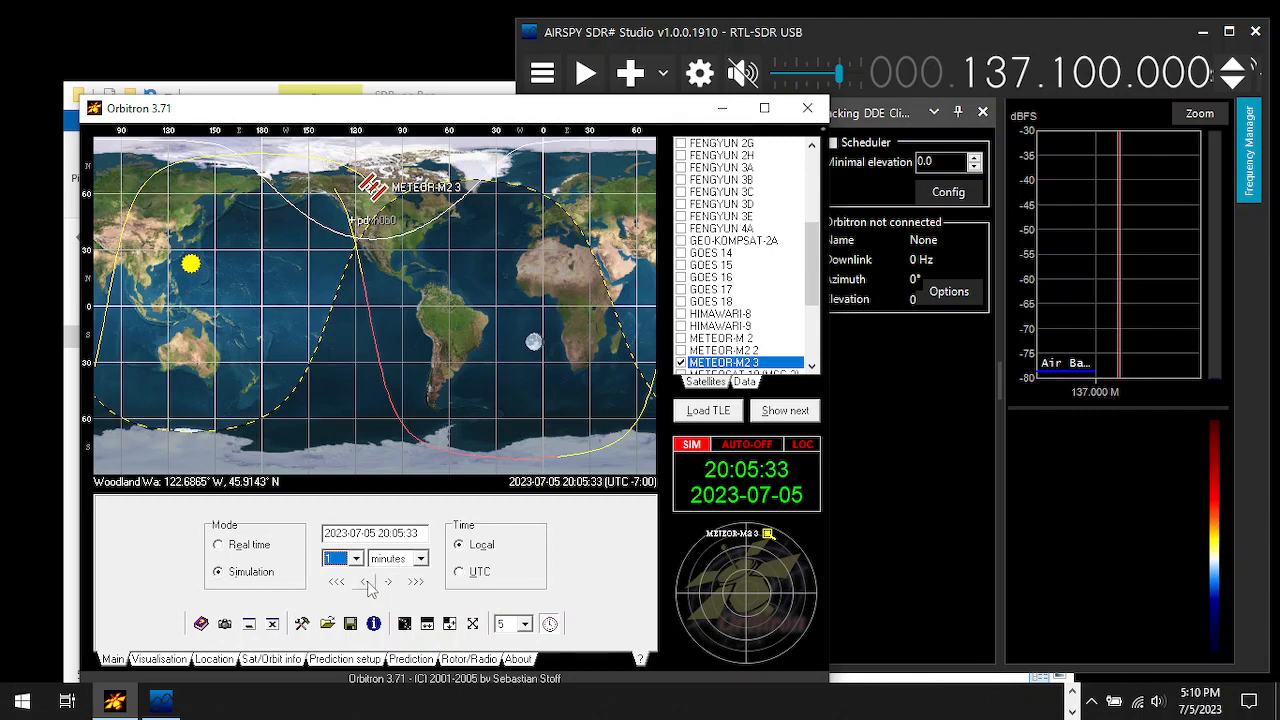
# Rewind the simulated pass in 1-minute steps to 19:58:33
pyautogui.click(368, 586)
pyautogui.doubleClick(368, 586)
pyautogui.doubleClick(368, 586)
pyautogui.doubleClick(368, 586)
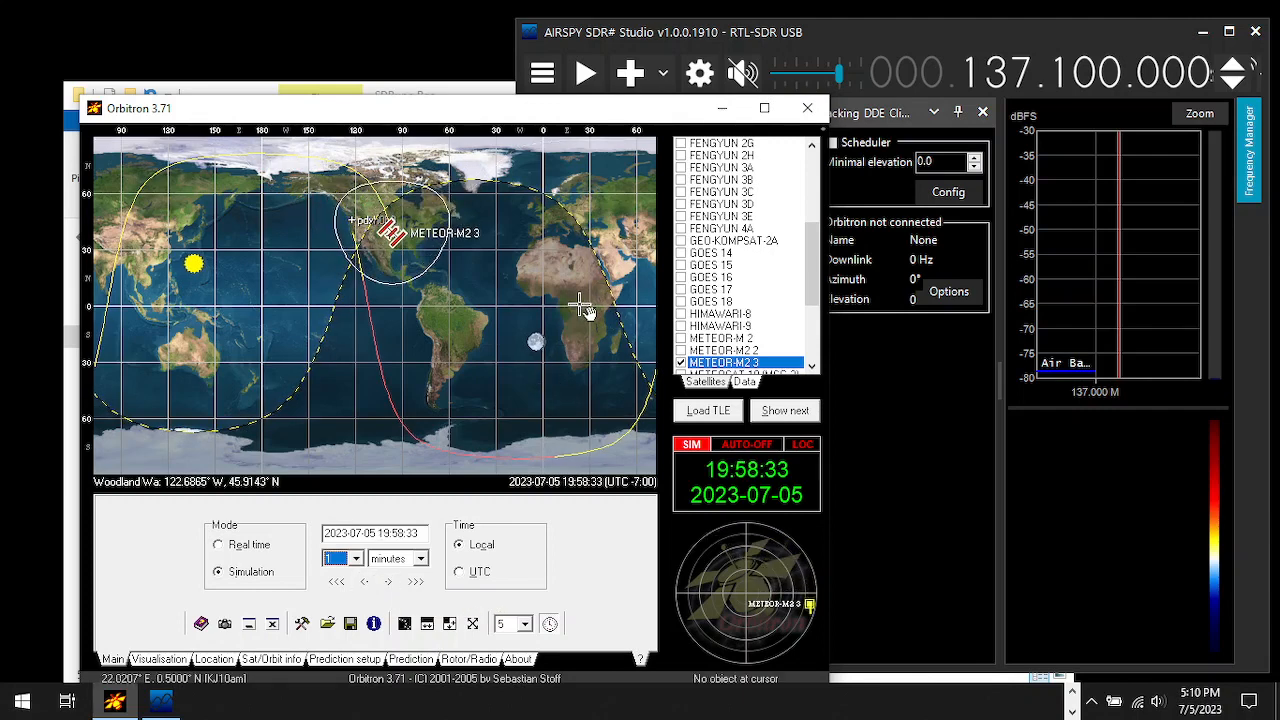
# In SDR#, check that the tracking client's DDE options use Orbitron, close them, and enable the Scheduler
pyautogui.click(867, 33)
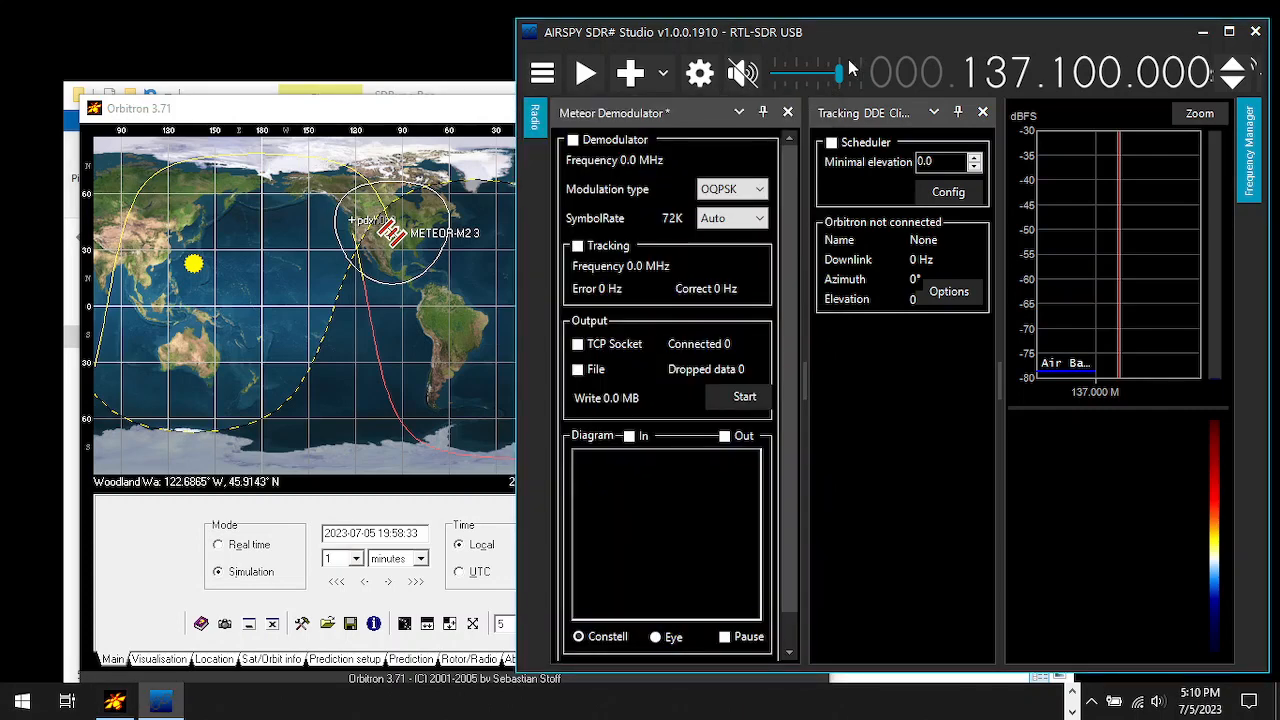
pyautogui.click(946, 293)
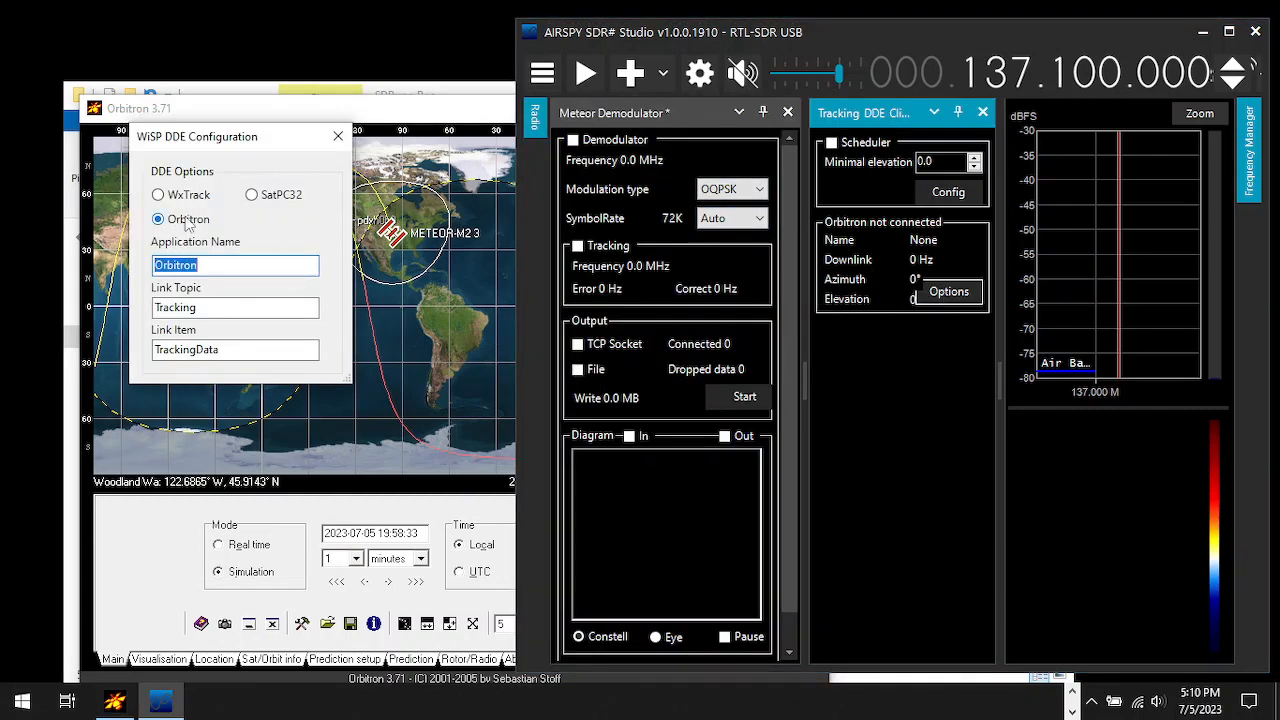
pyautogui.click(347, 141)
pyautogui.click(831, 143)
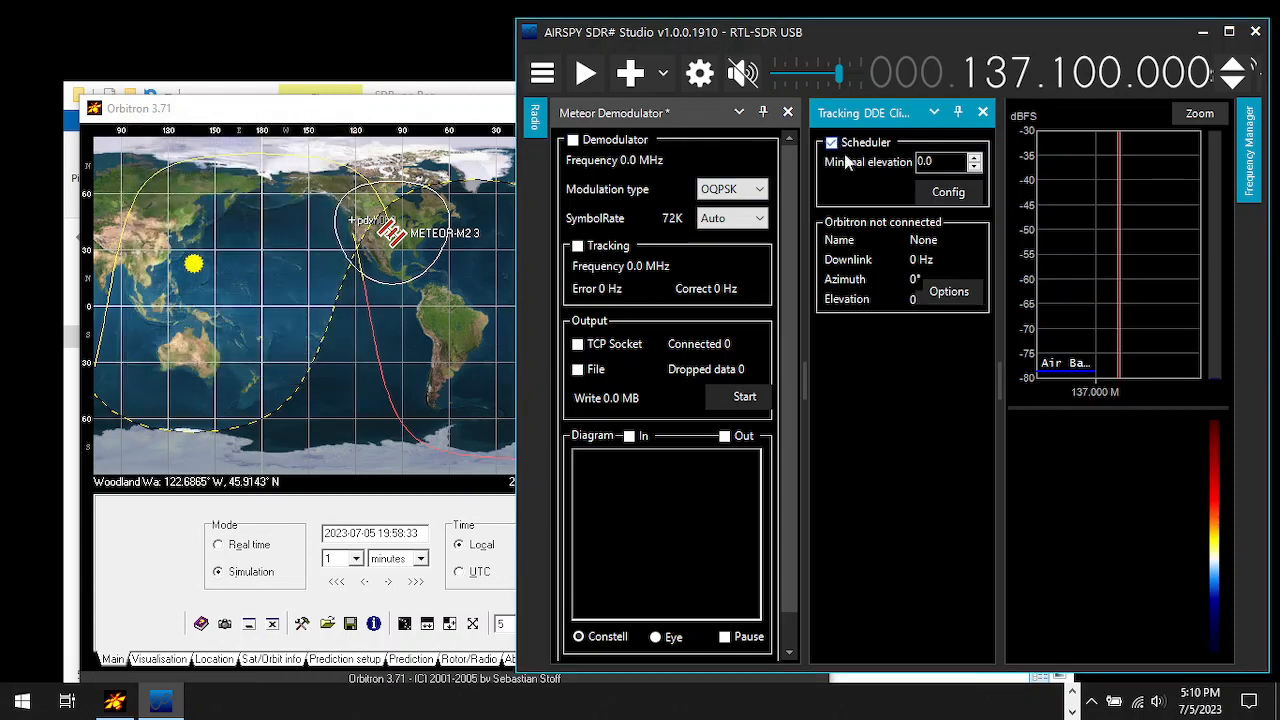
# In Orbitron, rewind the simulation to before the pass begins, and advance to 19:56:33 to trigger the start of reception
pyautogui.click(403, 115)
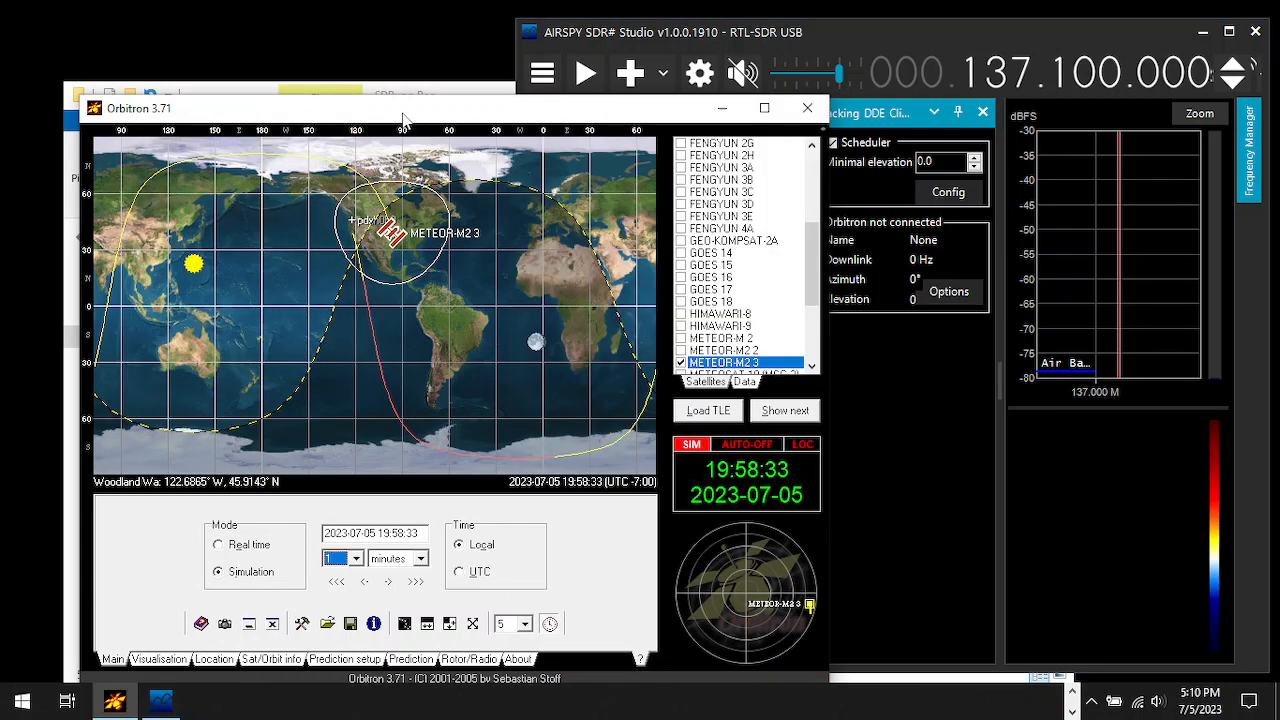
pyautogui.click(362, 582)
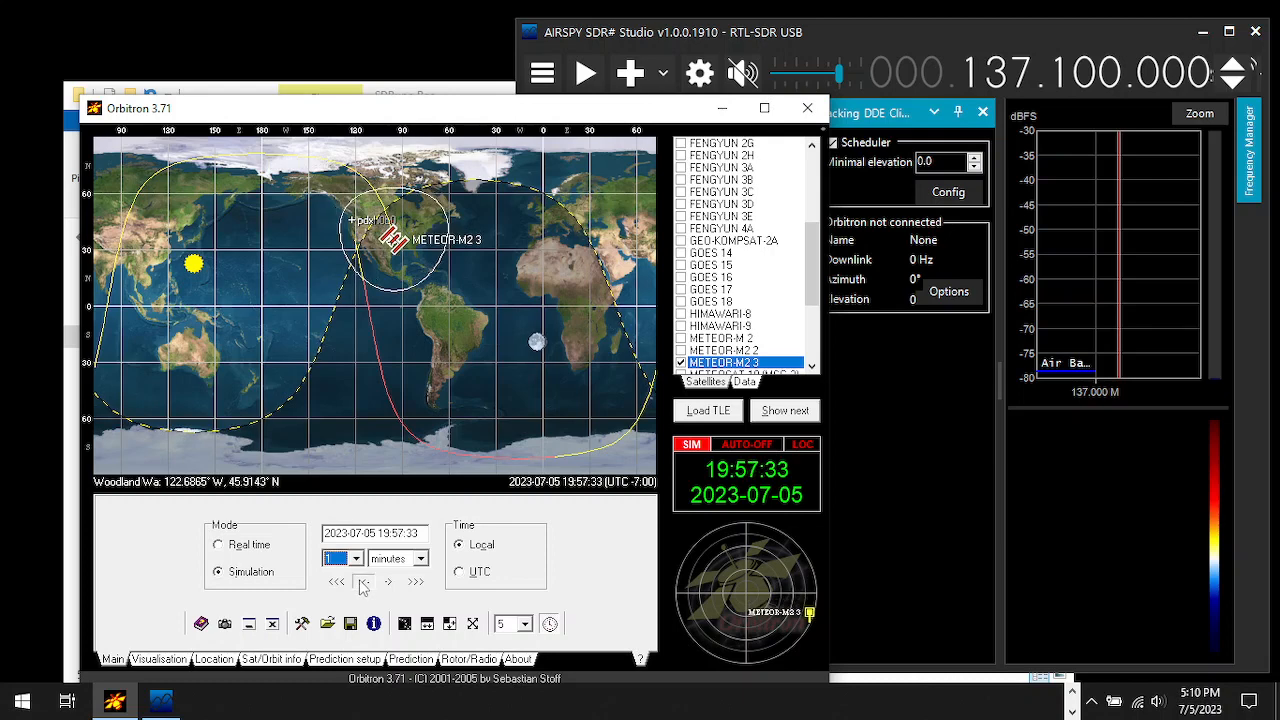
pyautogui.click(362, 582)
pyautogui.click(362, 582)
pyautogui.click(362, 582)
pyautogui.click(362, 582)
pyautogui.click(388, 583)
pyautogui.click(388, 583)
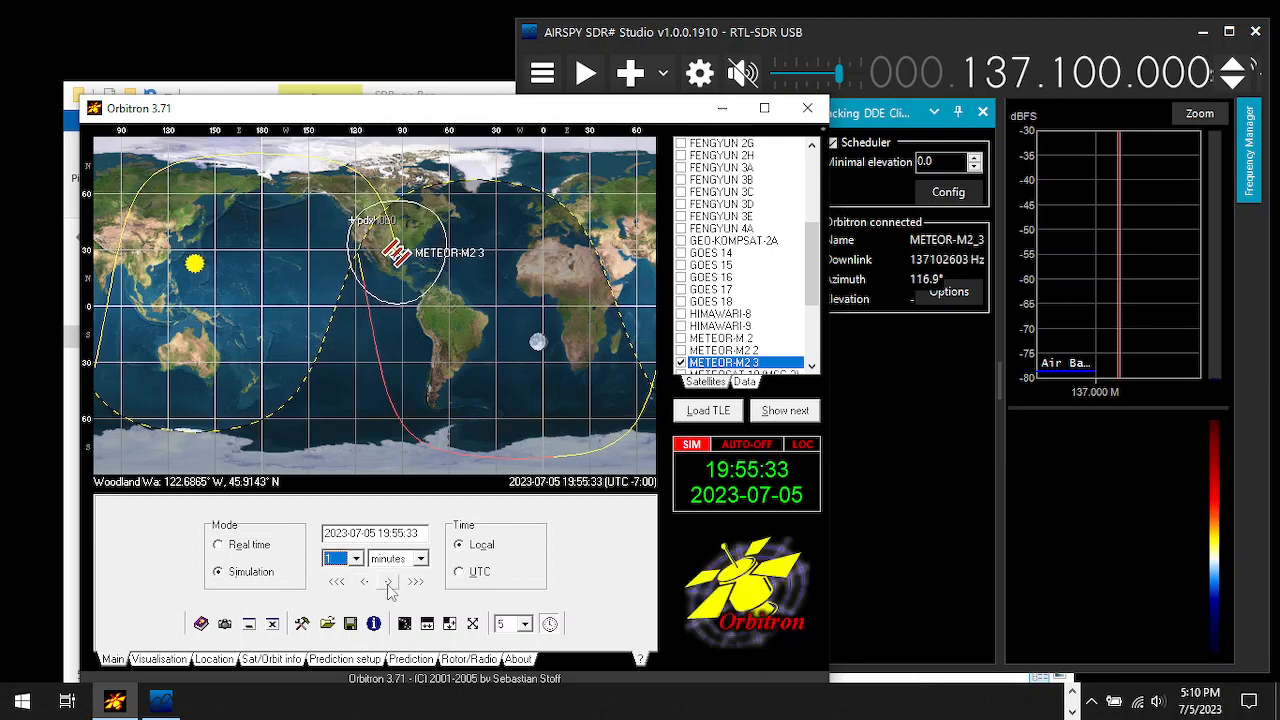
pyautogui.click(388, 583)
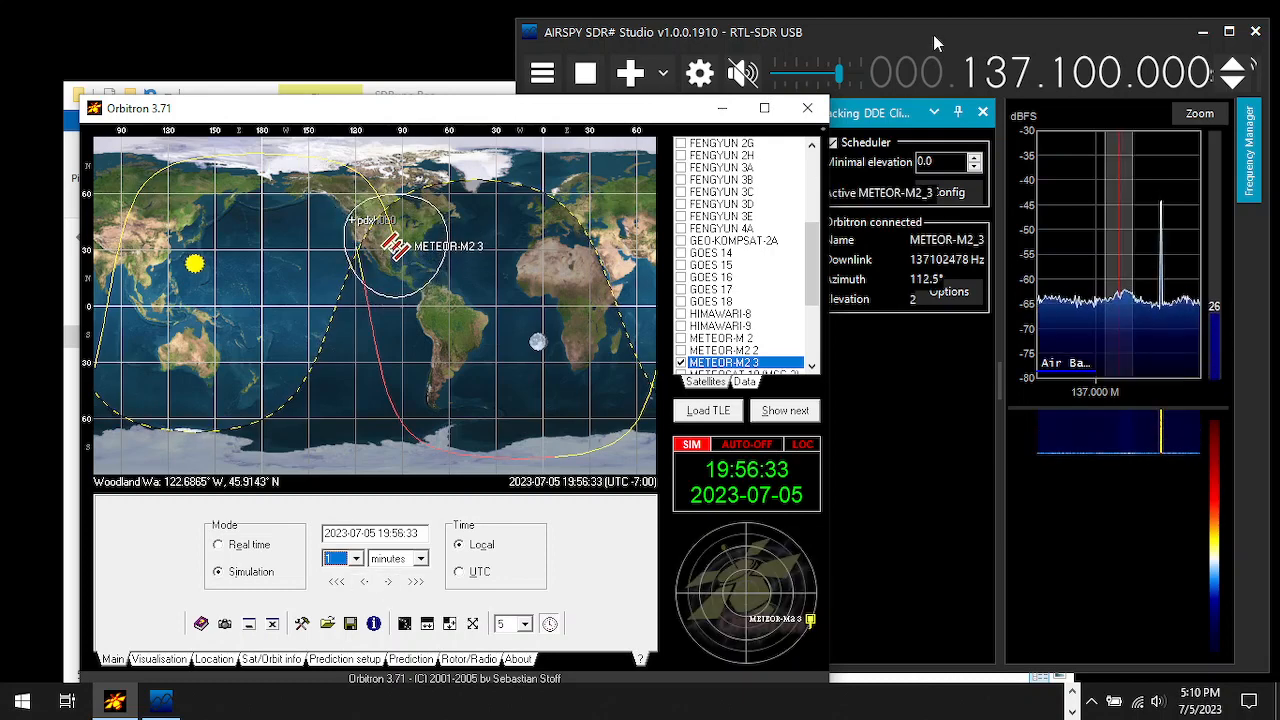
# Bring SDR# forward and move the MeteorGIS console so the Meteor Demodulator and Scheduler settings are uncovered
pyautogui.click(1098, 38)
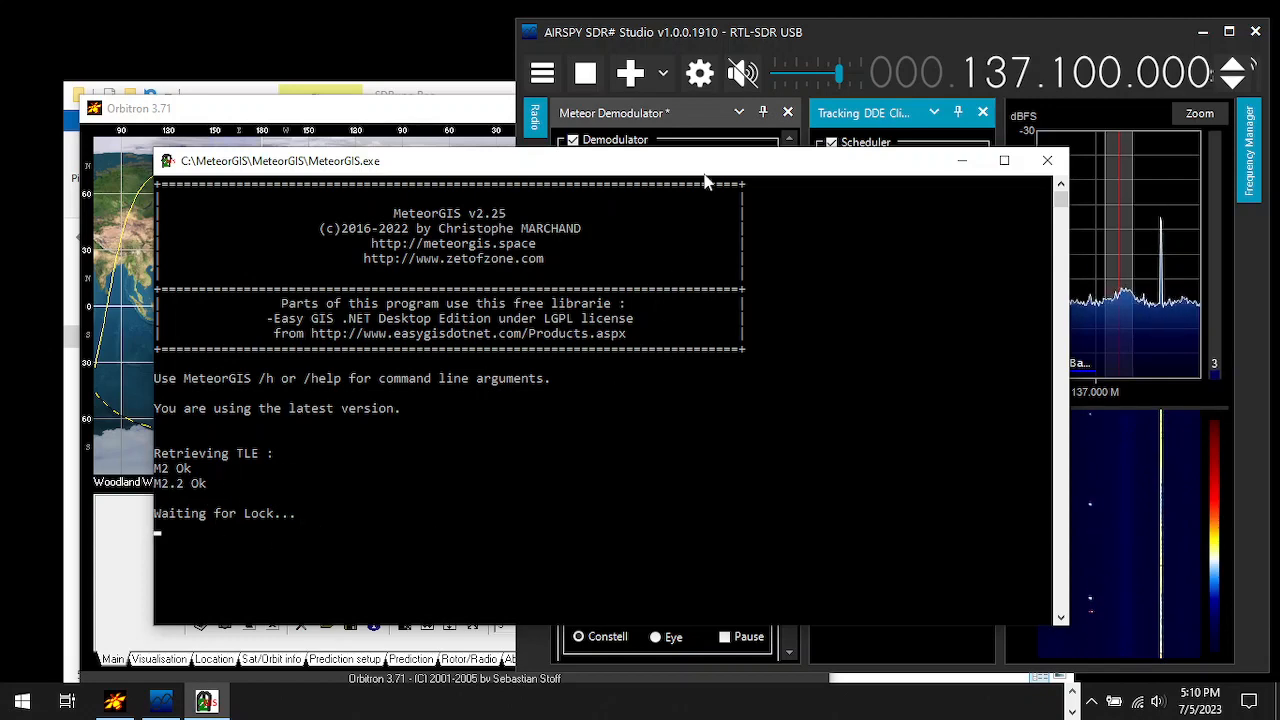
pyautogui.moveTo(703, 170); pyautogui.dragTo(597, 40)
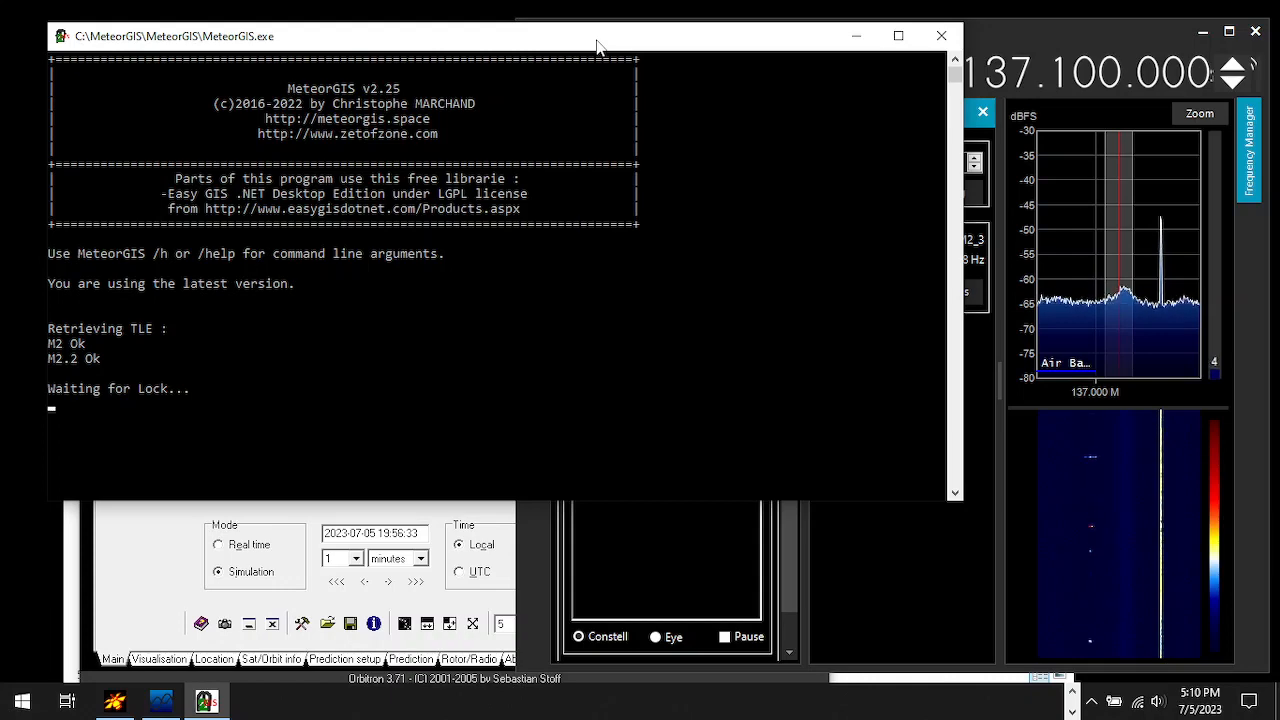
pyautogui.moveTo(597, 45); pyautogui.dragTo(990, 235)
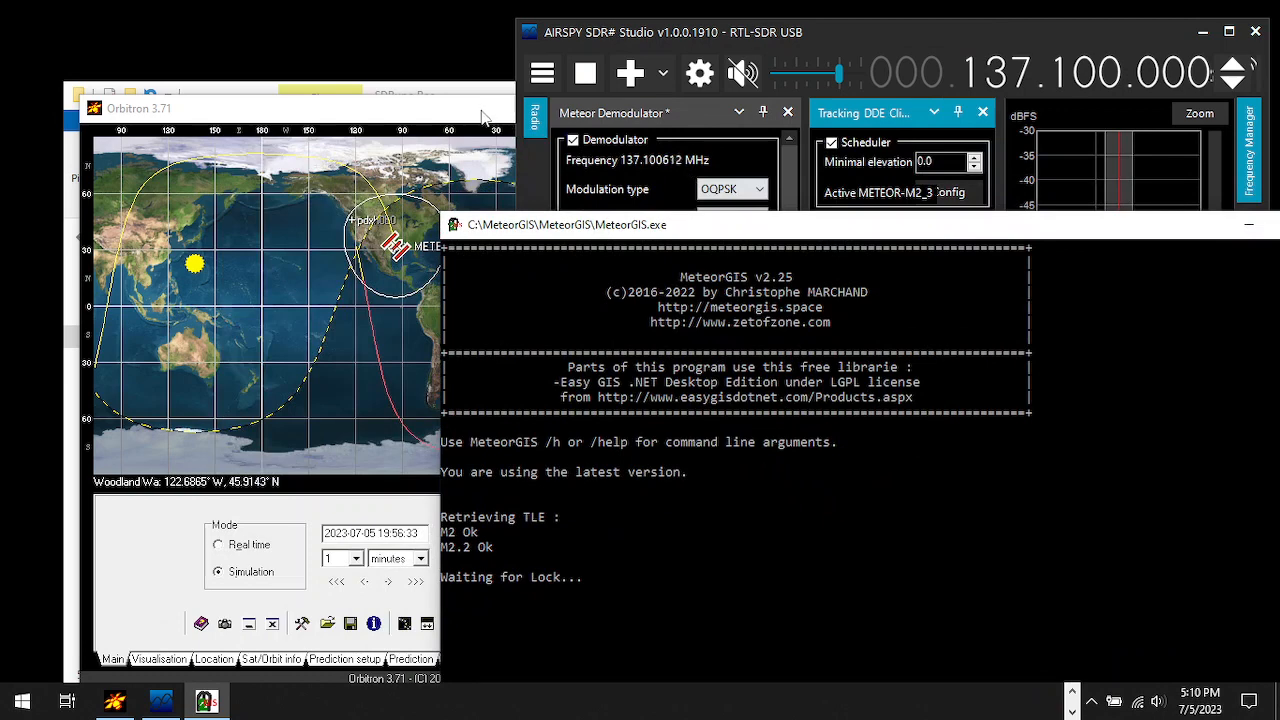
# Return Orbitron to real-time mode, and check the scheduler's response in SDR# and the MeteorGIS console
pyautogui.click(483, 117)
pyautogui.click(219, 546)
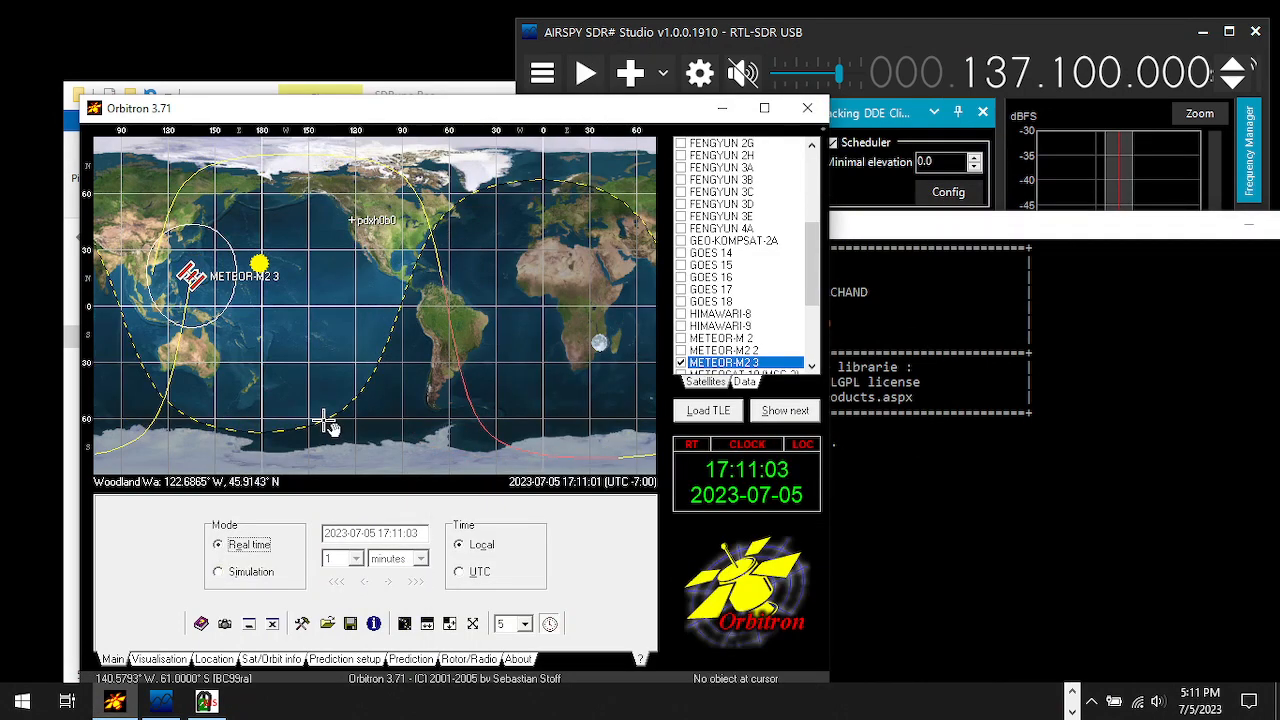
pyautogui.click(866, 32)
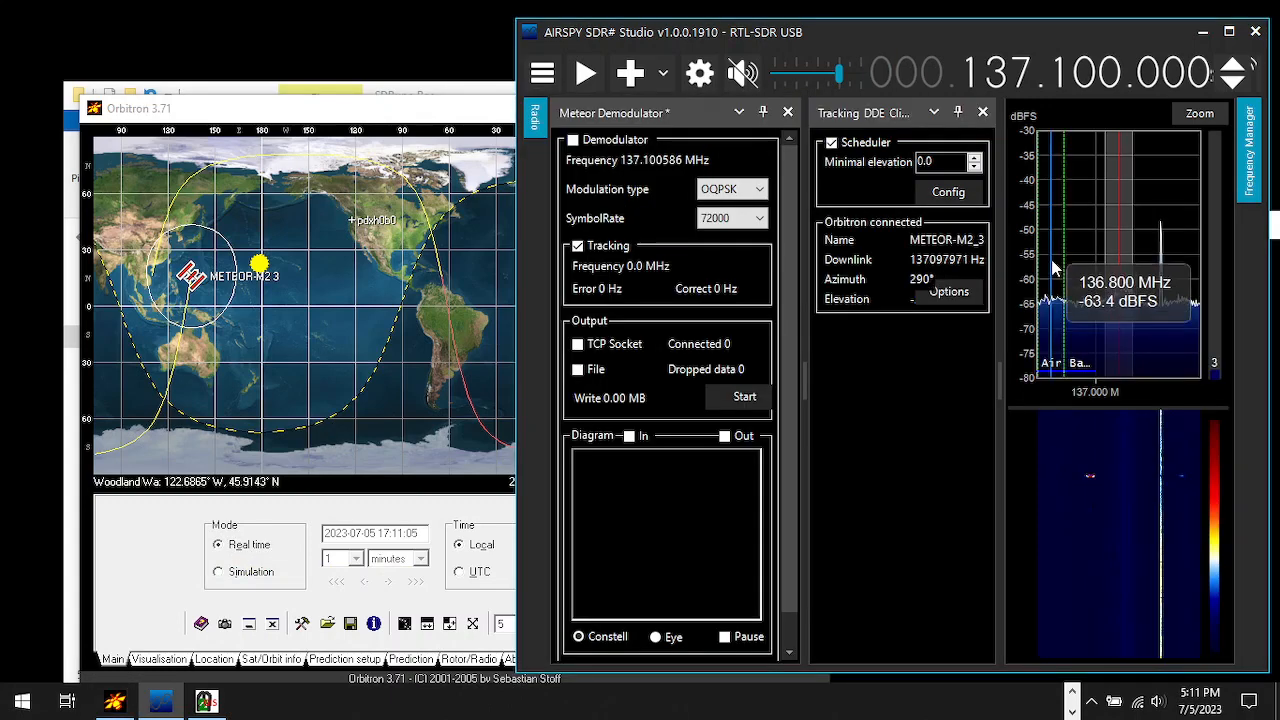
pyautogui.click(207, 700)
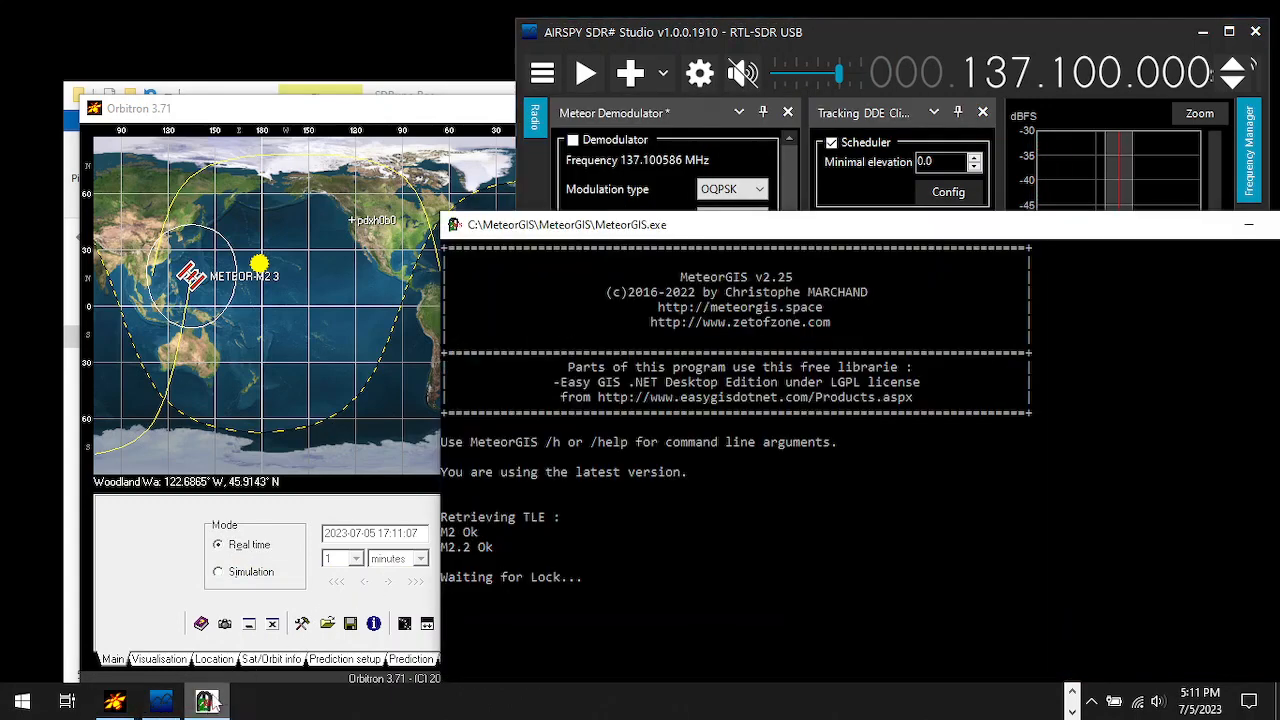
# Close Orbitron, the MeteorGIS console and the SDRuno Rec folder window
pyautogui.click(358, 112)
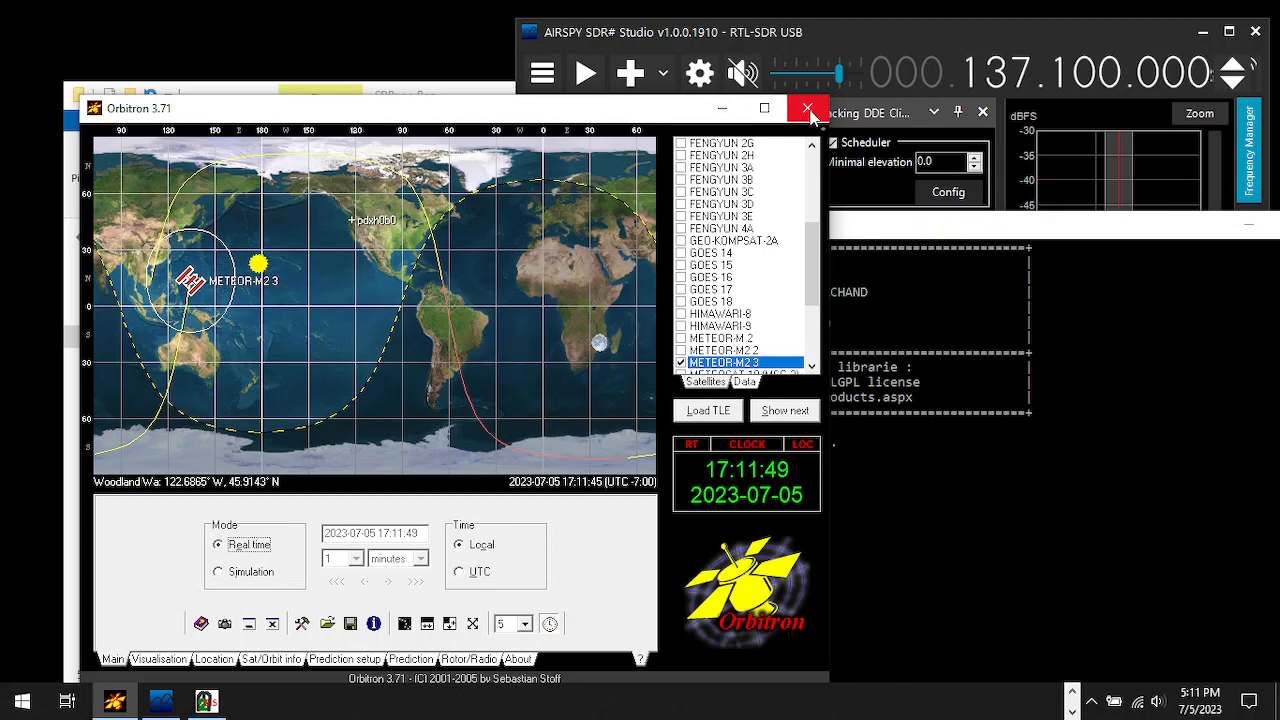
pyautogui.click(808, 109)
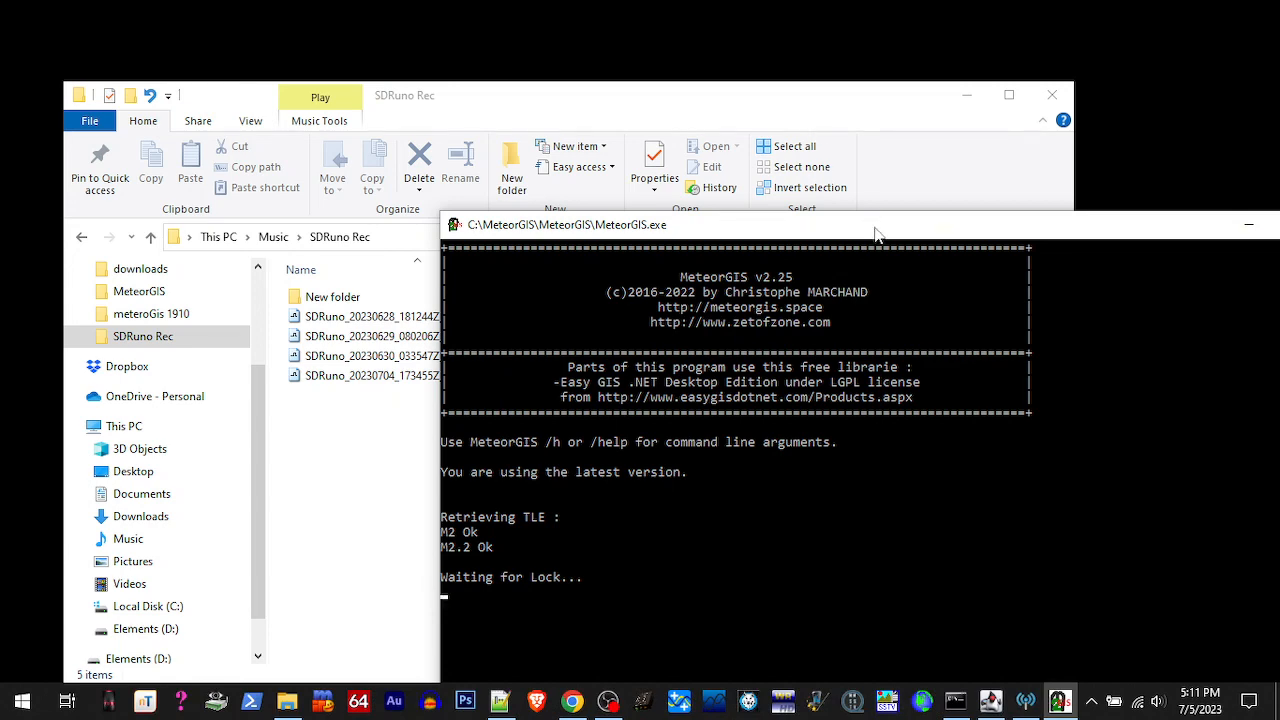
pyautogui.moveTo(875, 233); pyautogui.dragTo(649, 158)
pyautogui.click(1105, 152)
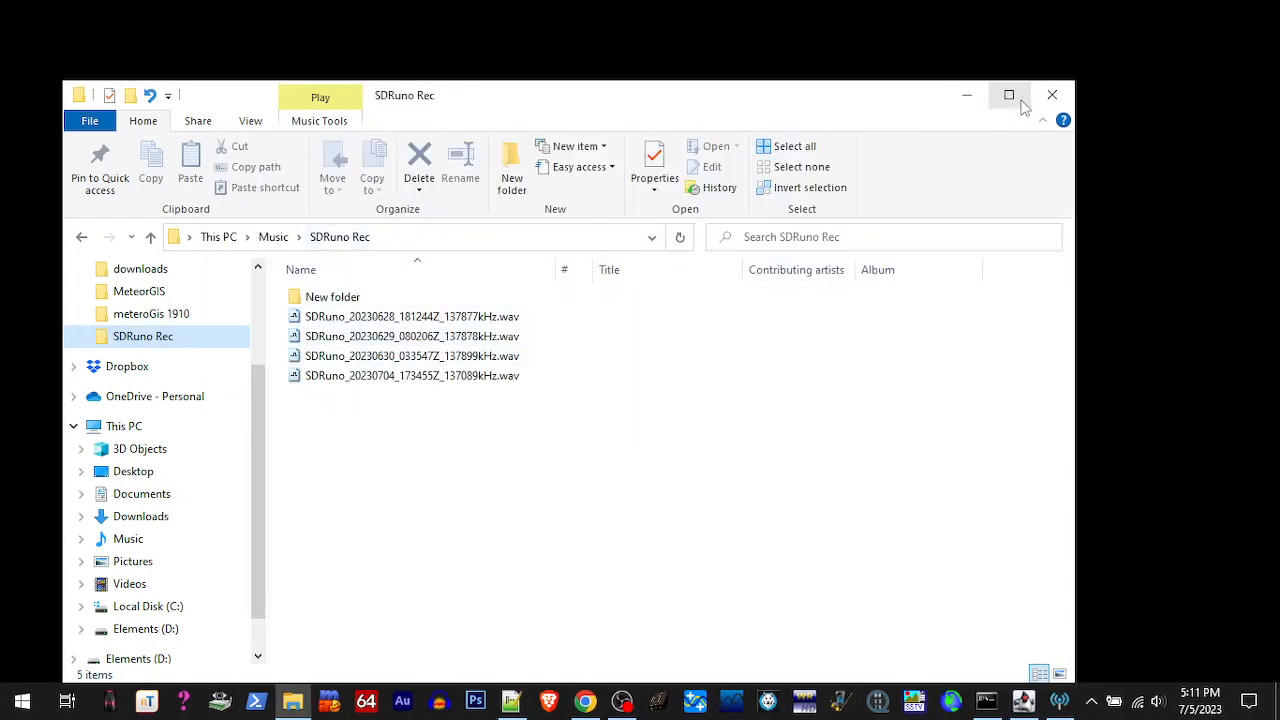
pyautogui.click(1052, 95)
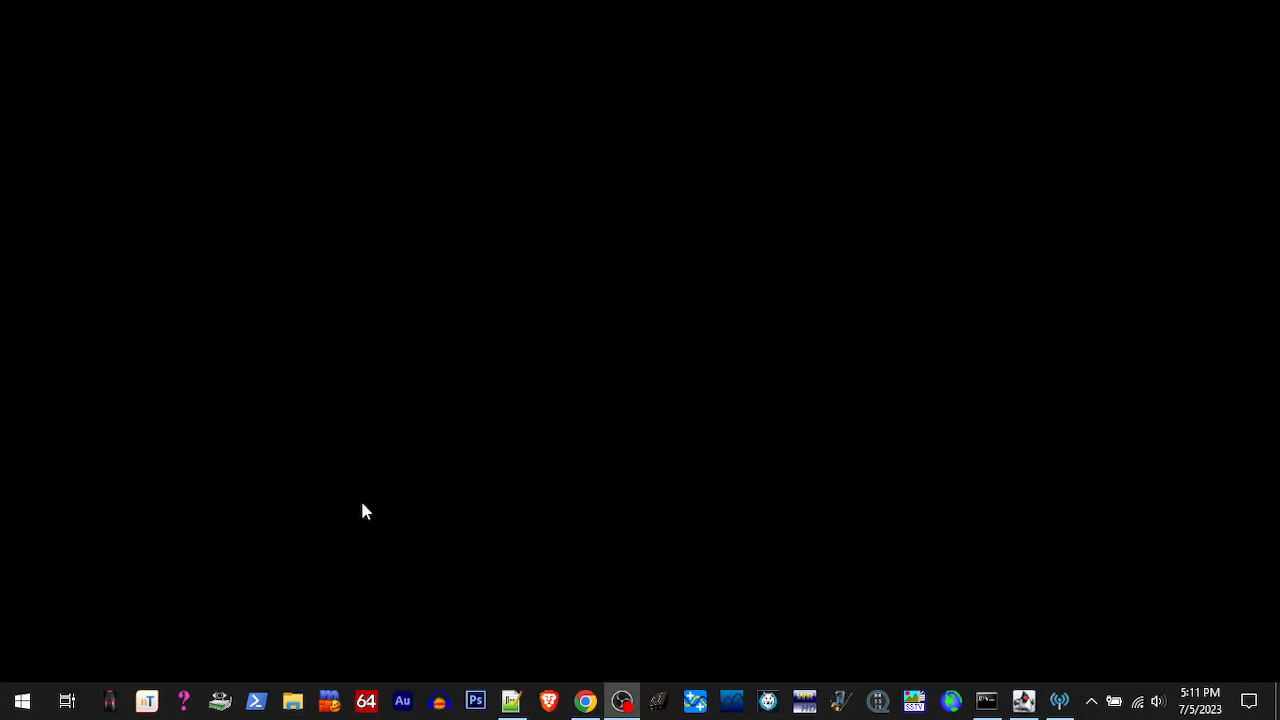
# Open the Orbitron folder inside C:\MeteorGIS from a new File Explorer window and launch Orbitron
pyautogui.click(294, 702)
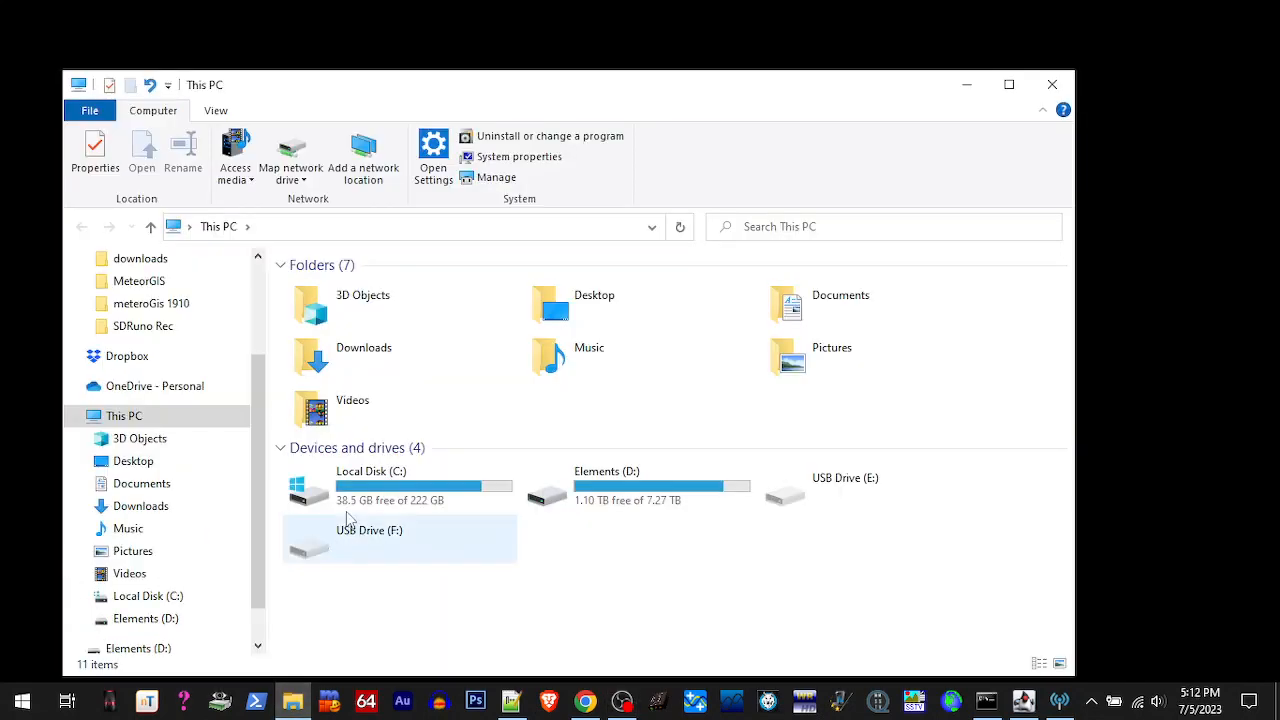
pyautogui.click(370, 493)
pyautogui.doubleClick(370, 493)
pyautogui.scroll(-10, 367, 493)
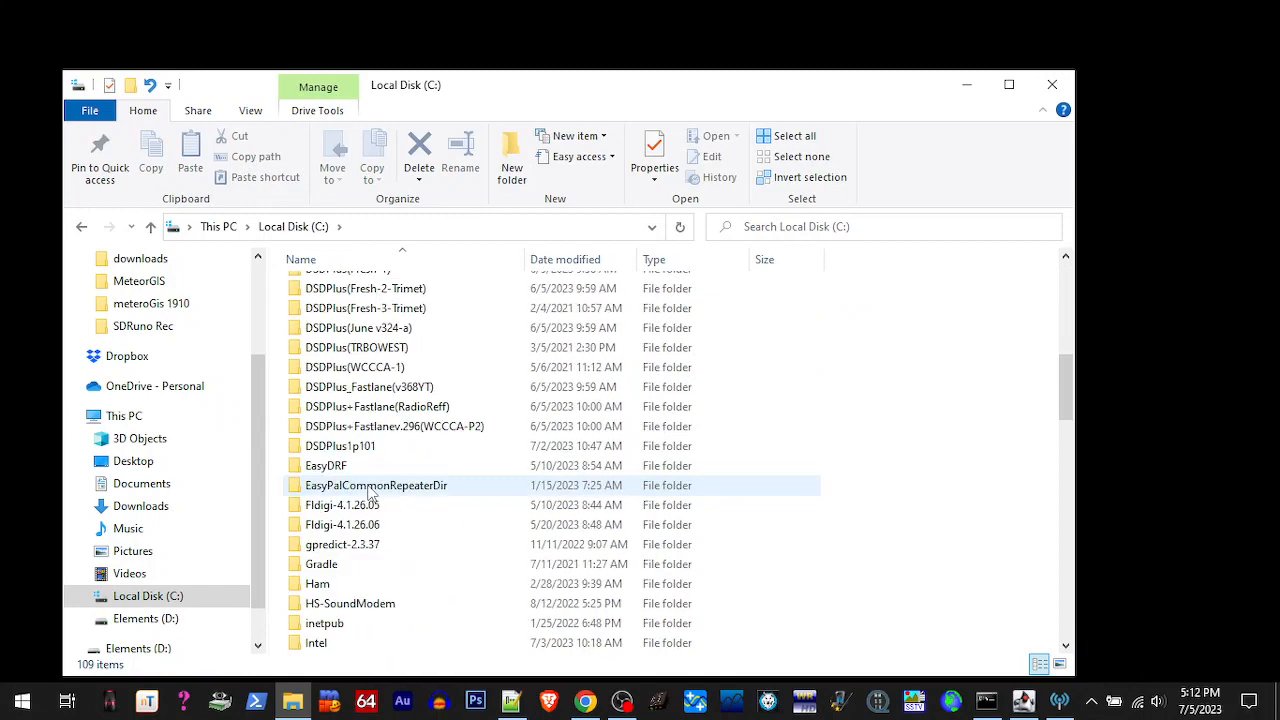
pyautogui.scroll(-1, 369, 490)
pyautogui.doubleClick(340, 426)
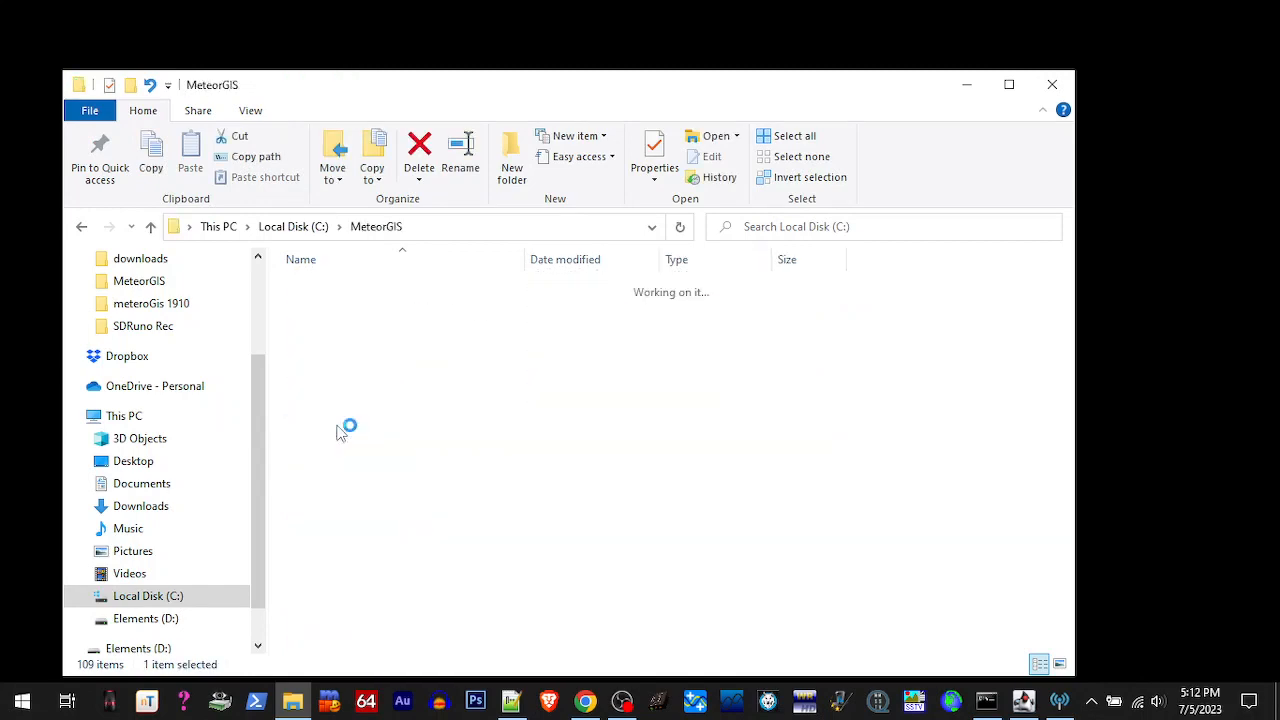
pyautogui.doubleClick(328, 368)
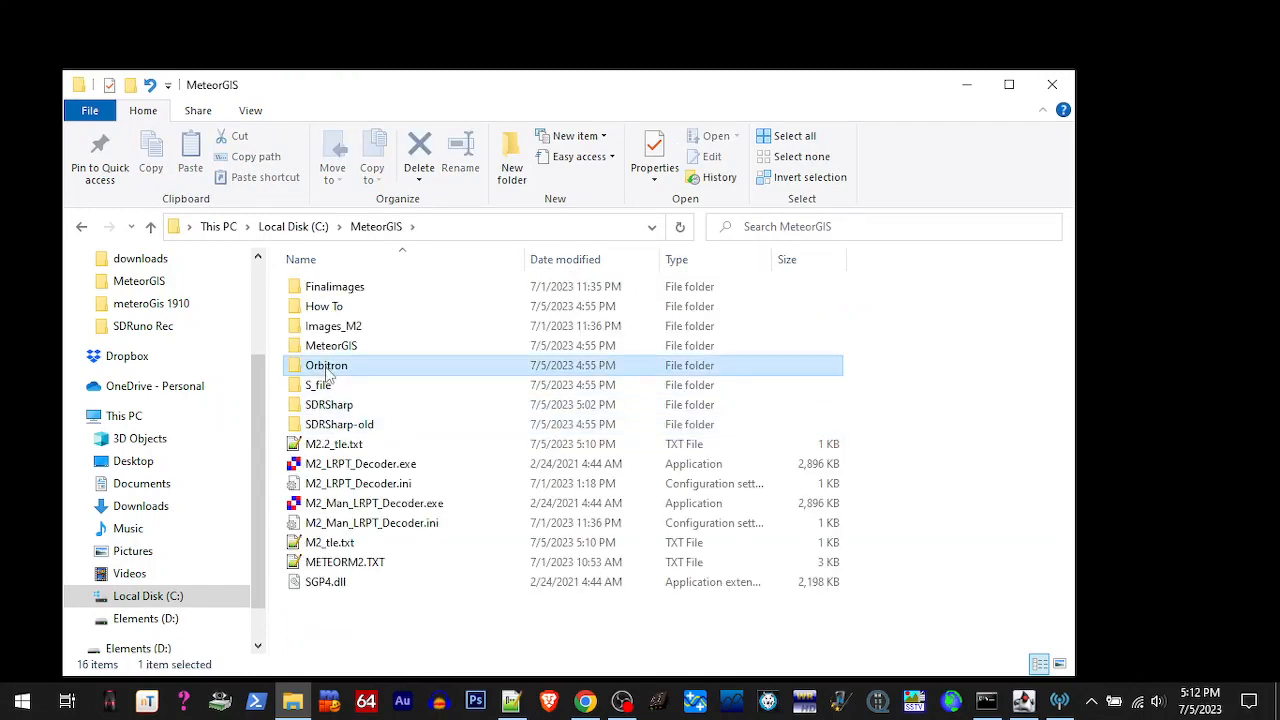
pyautogui.doubleClick(326, 486)
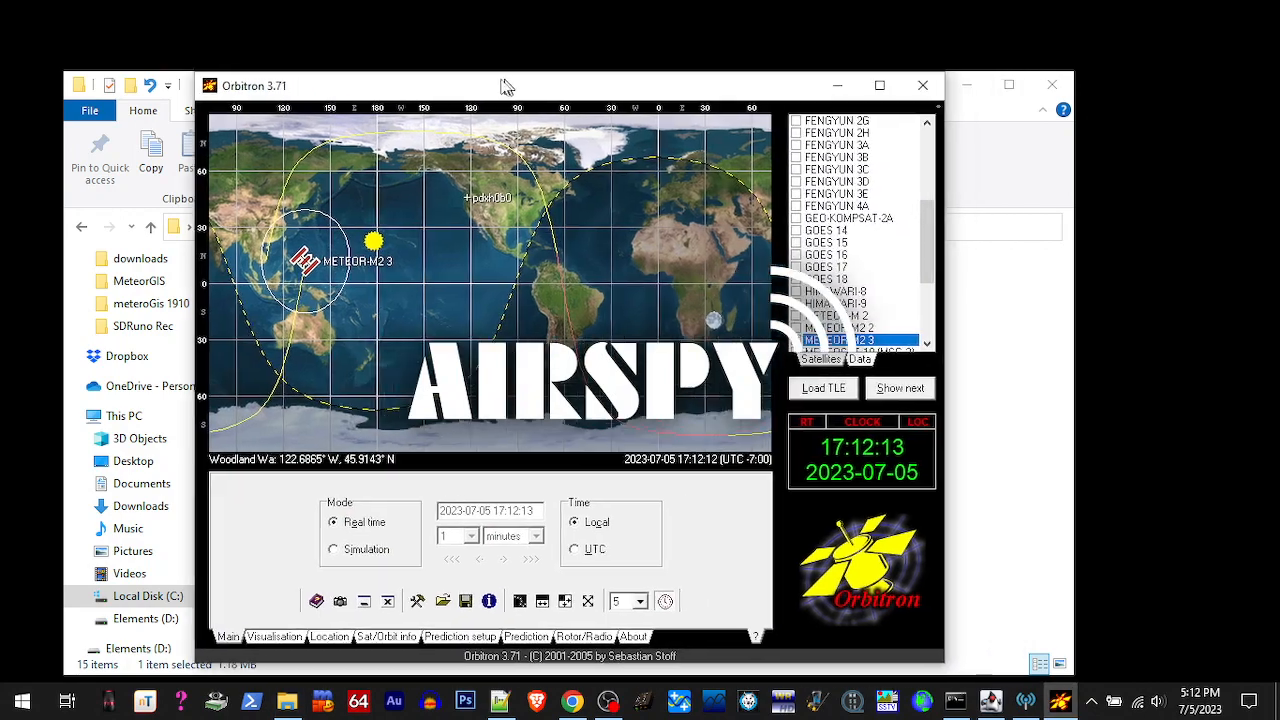
# Move Orbitron and SDR# apart, and narrow the SDR# window so Orbitron's mode controls are accessible beside it
pyautogui.moveTo(505, 87); pyautogui.dragTo(331, 94)
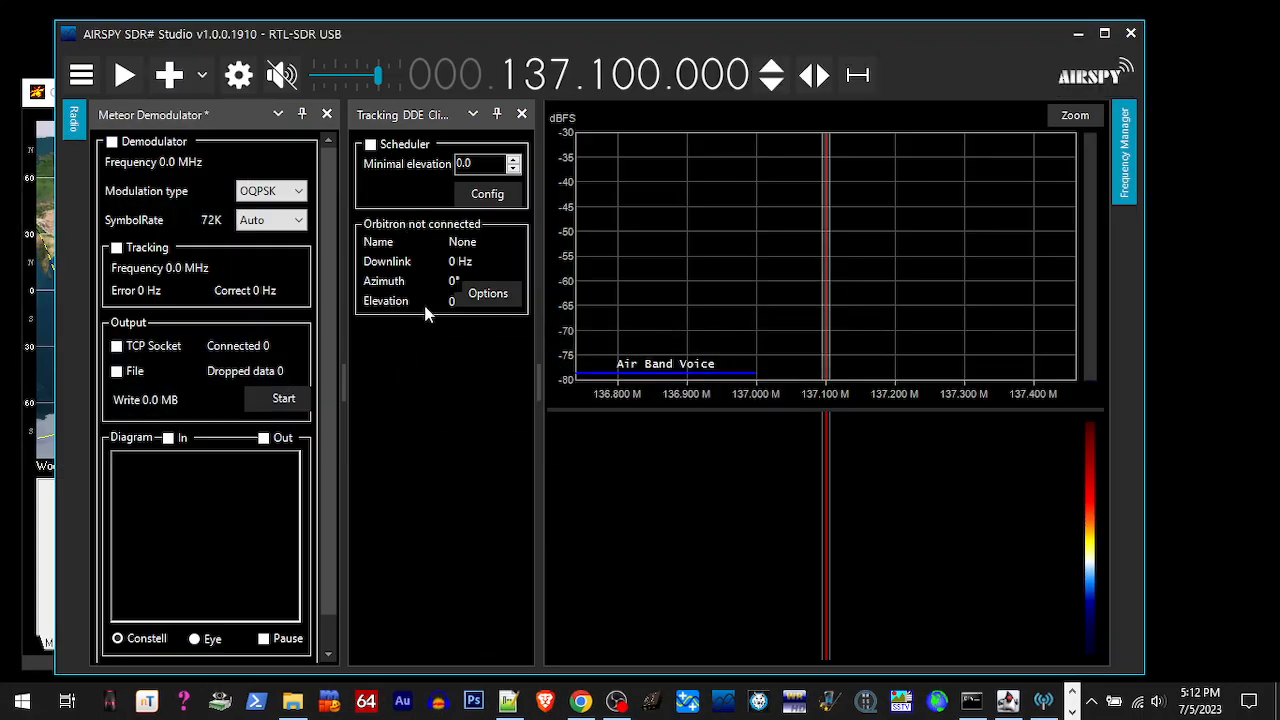
pyautogui.moveTo(457, 34); pyautogui.dragTo(561, 26)
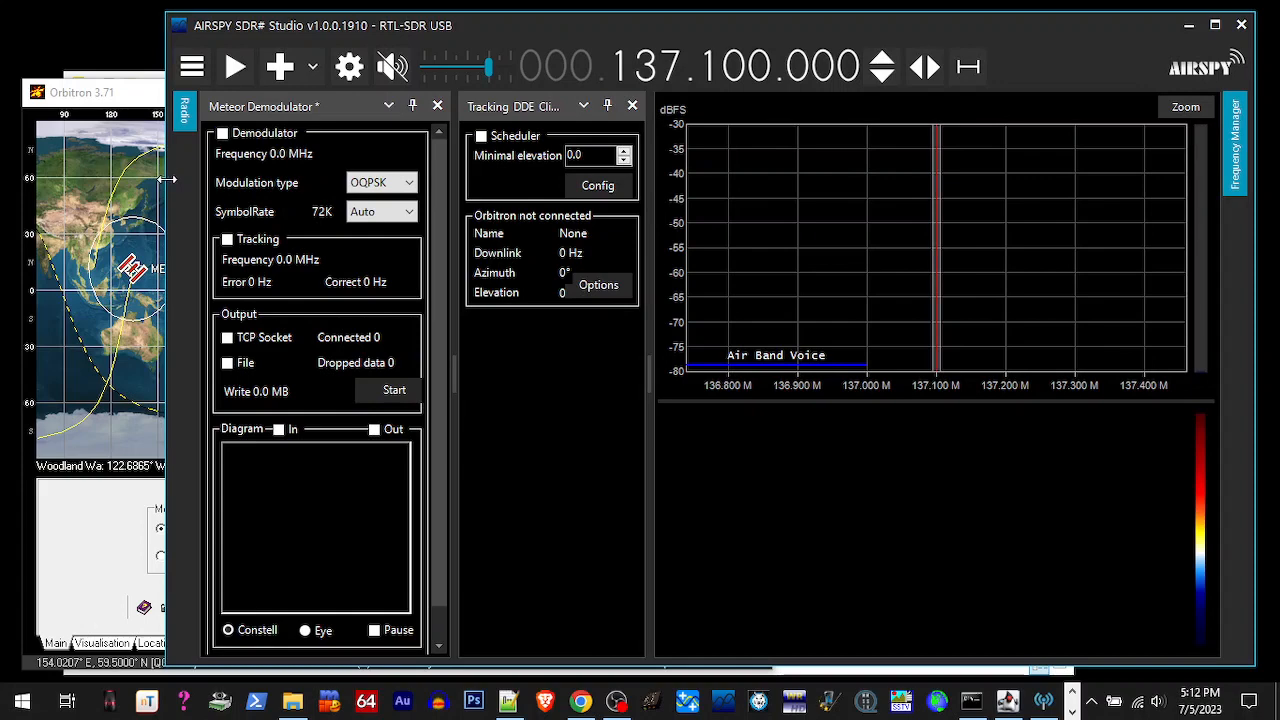
pyautogui.moveTo(168, 179); pyautogui.dragTo(460, 190)
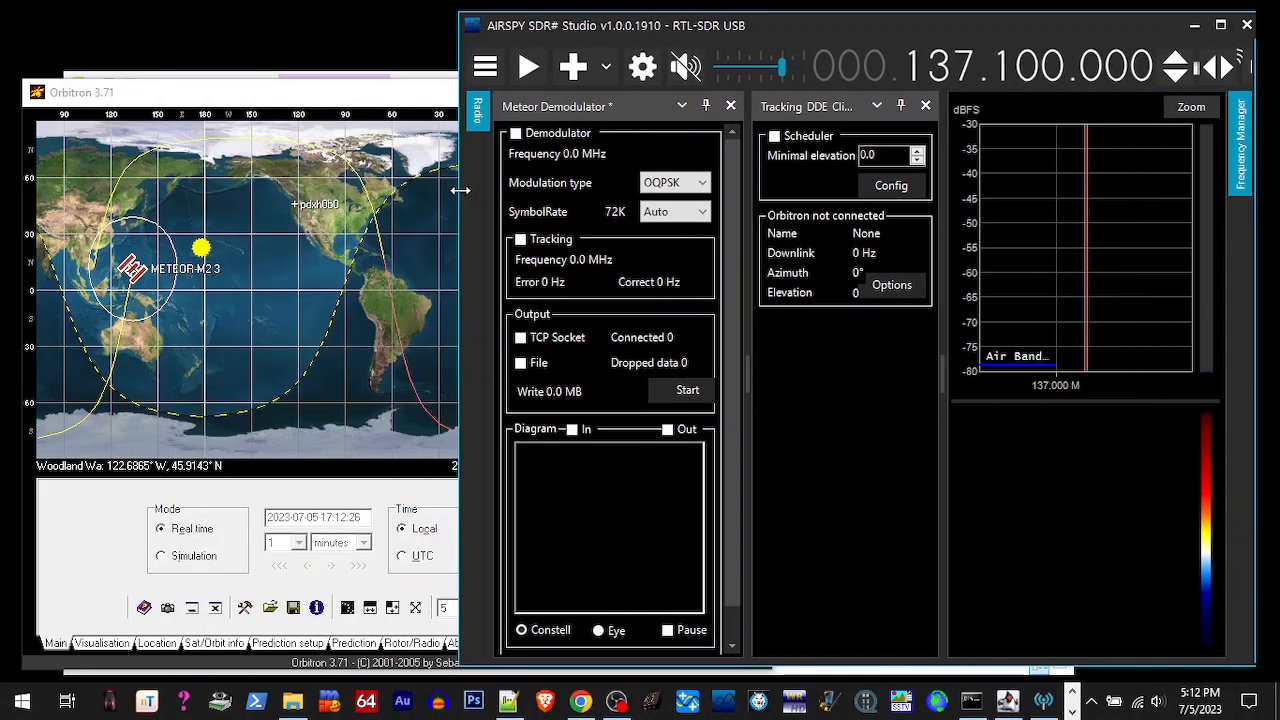
# Switch Orbitron to simulation mode, and enable the Scheduler in SDR#'s Tracking DDE client
pyautogui.click(161, 557)
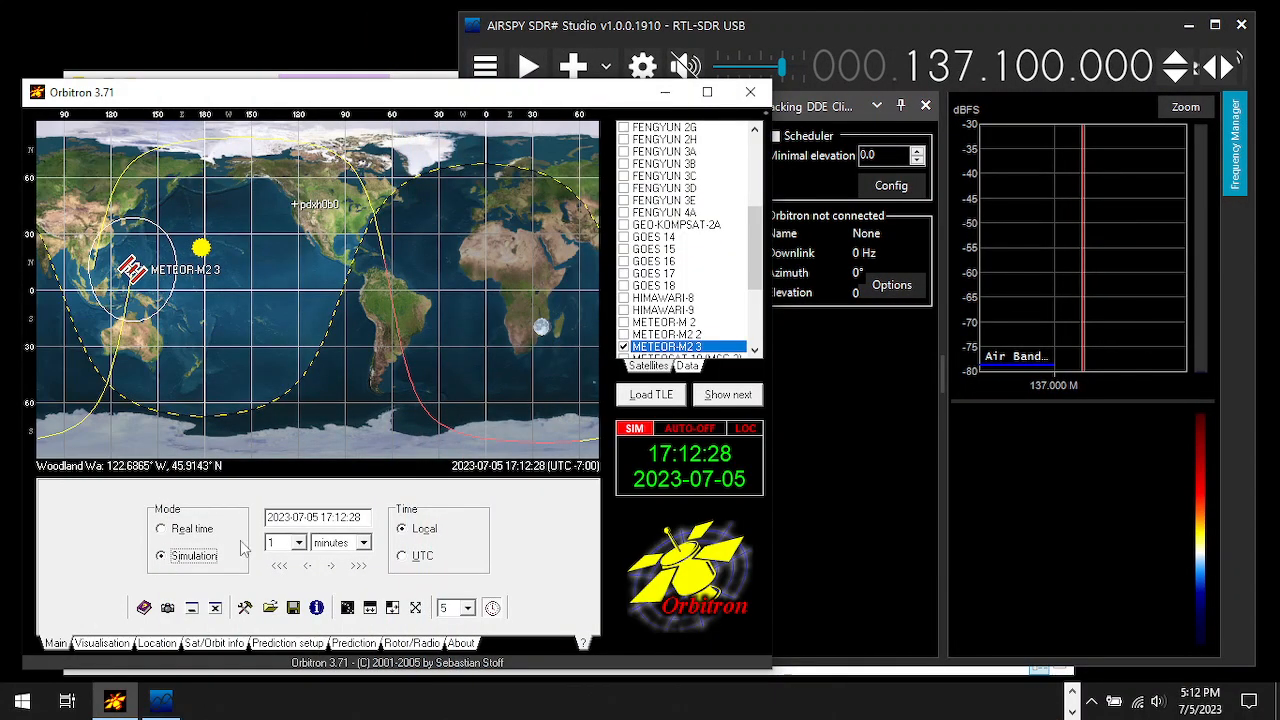
pyautogui.click(298, 542)
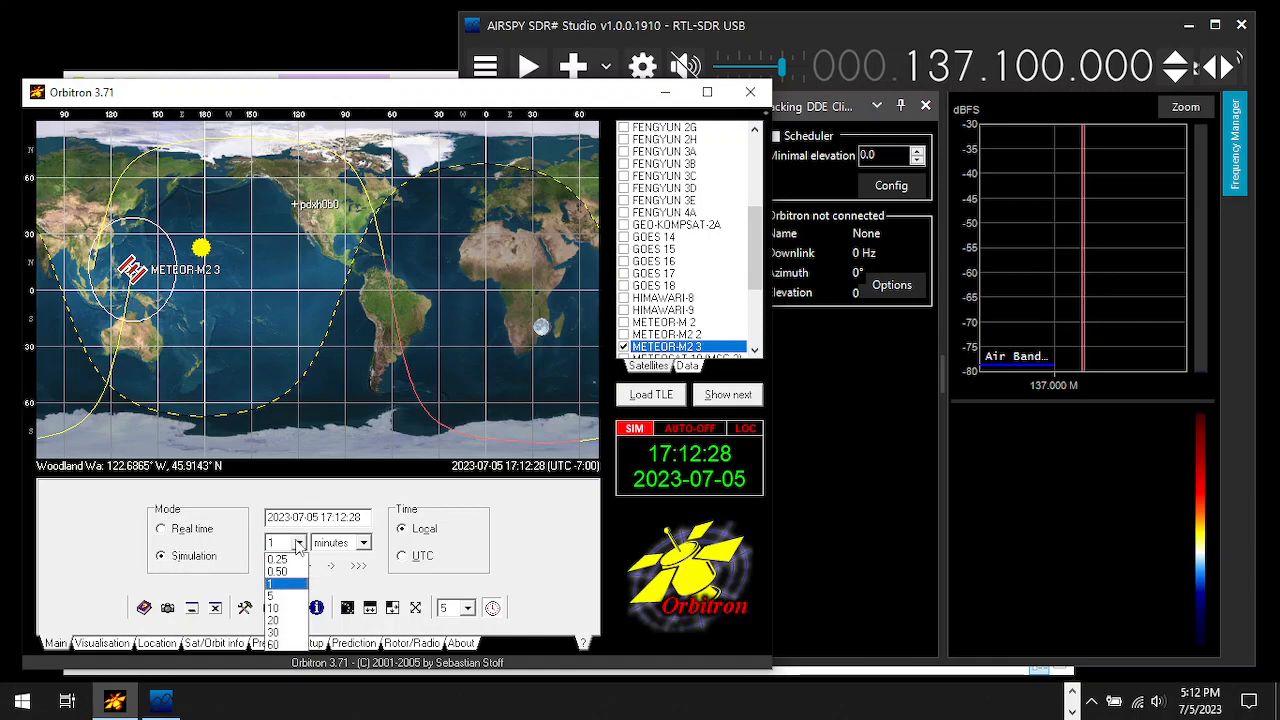
pyautogui.click(813, 38)
pyautogui.click(775, 137)
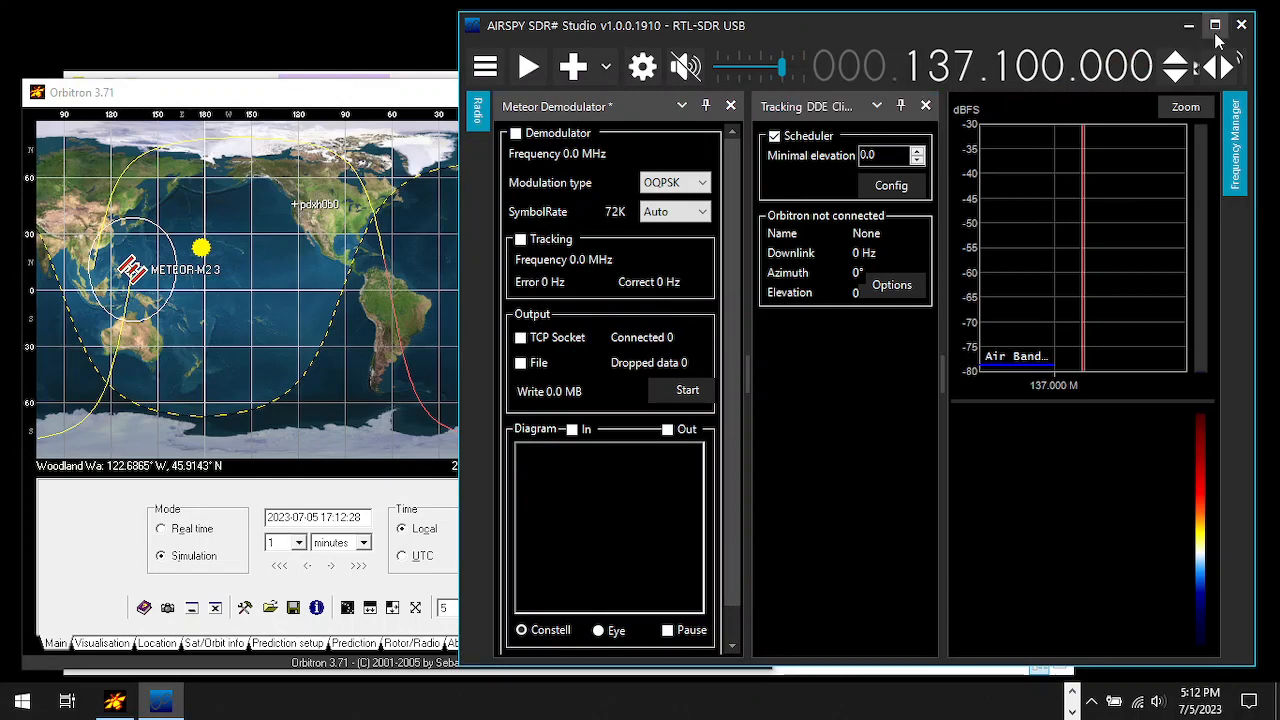
# Close both SDR# and Orbitron
pyautogui.click(1240, 28)
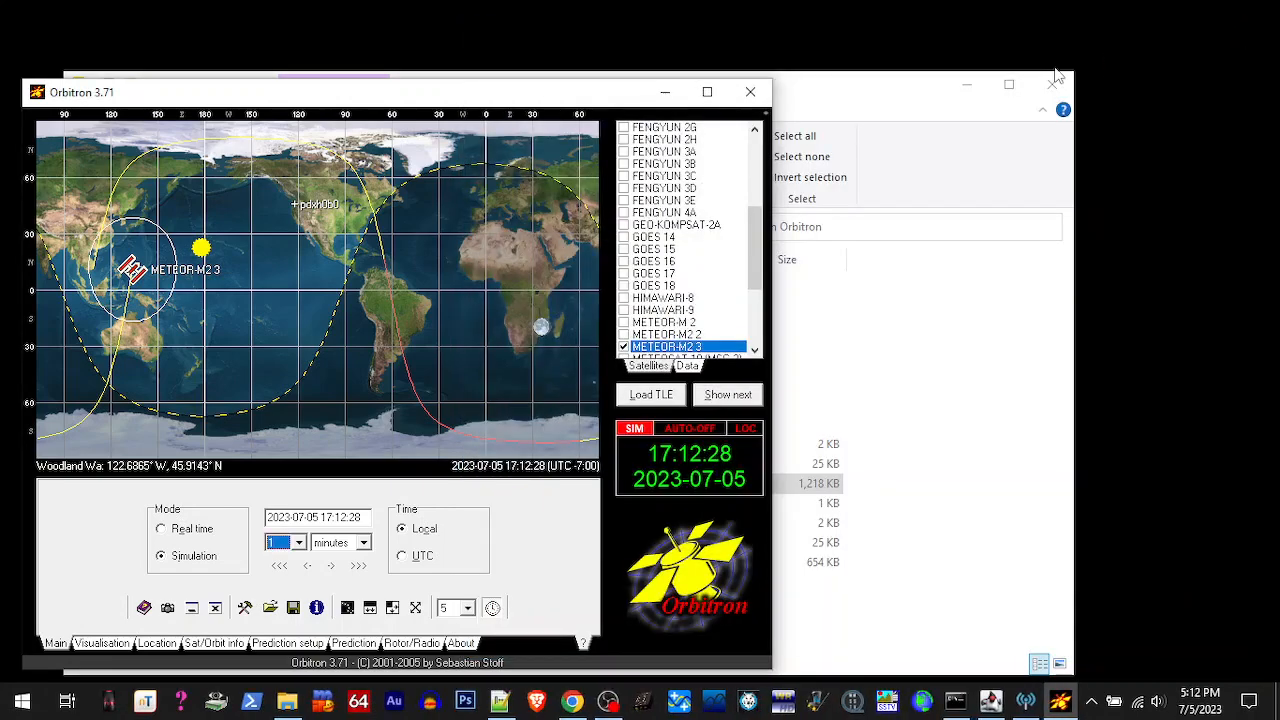
pyautogui.click(752, 88)
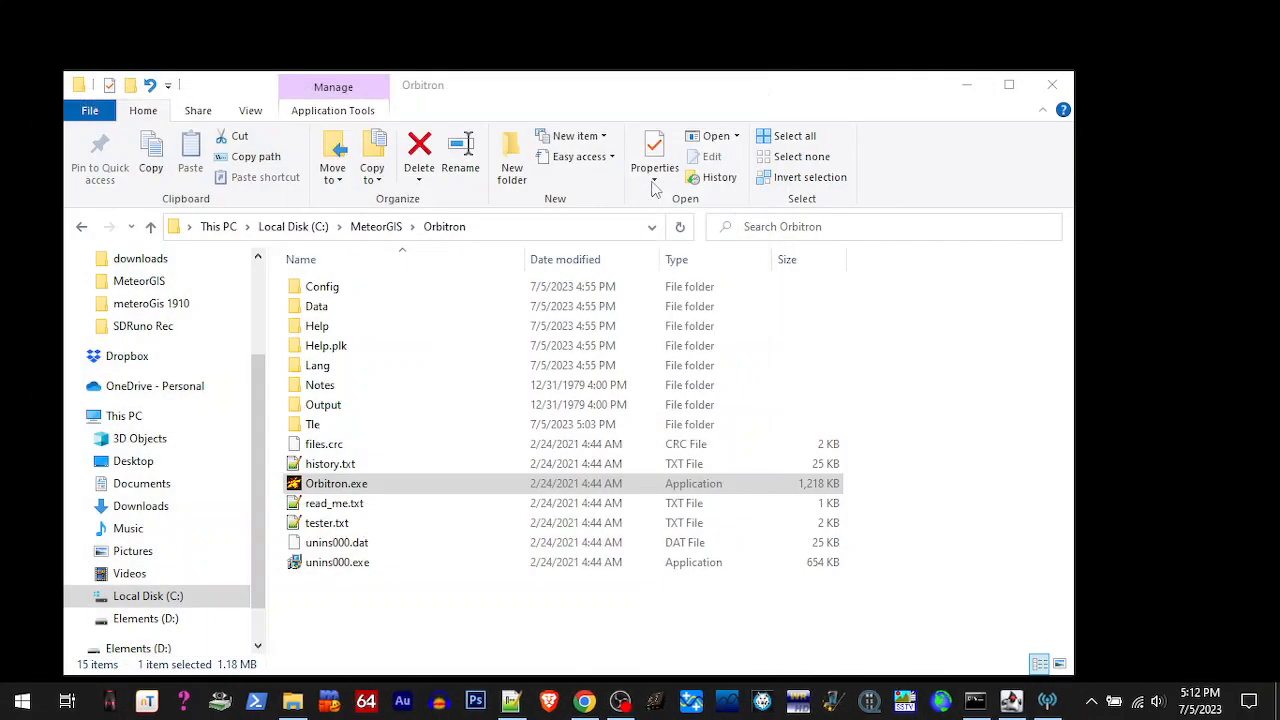
# Launch SDRSharp.exe from C:\MeteorGIS\SDRSharp to check that the Scheduler setting was saved, and close SDR# again
pyautogui.click(378, 226)
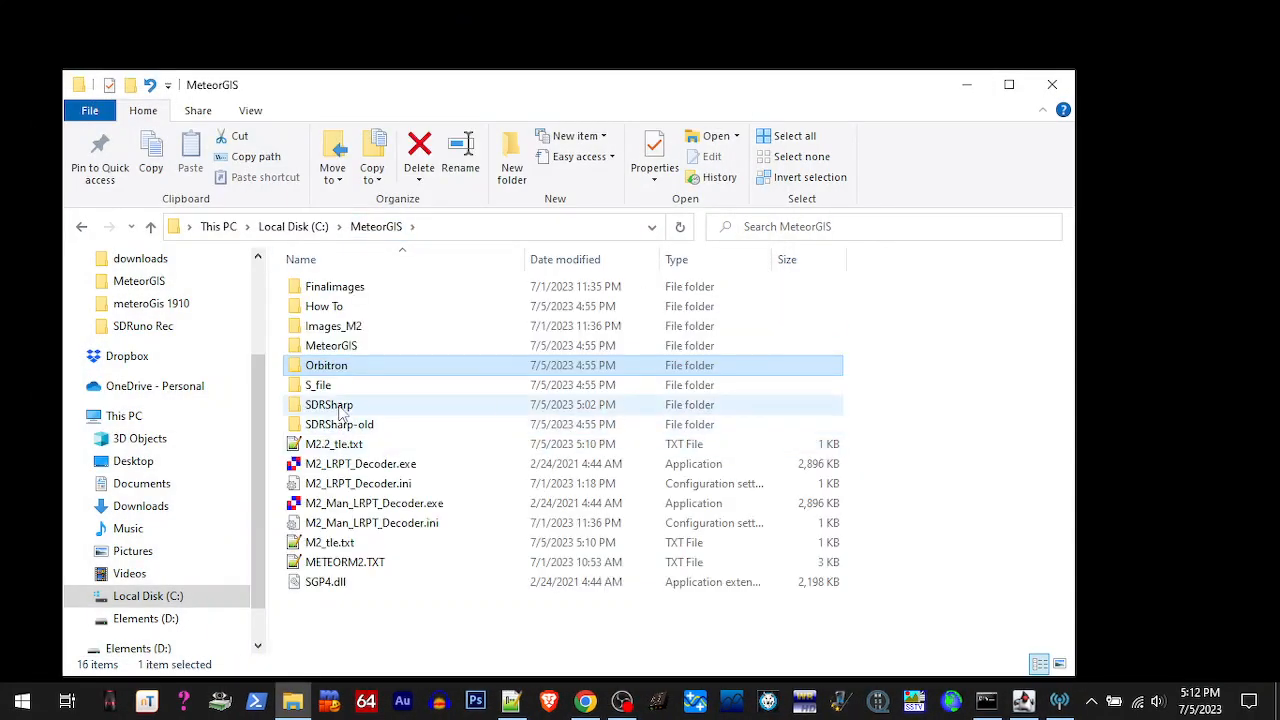
pyautogui.doubleClick(335, 404)
pyautogui.scroll(-5, 345, 440)
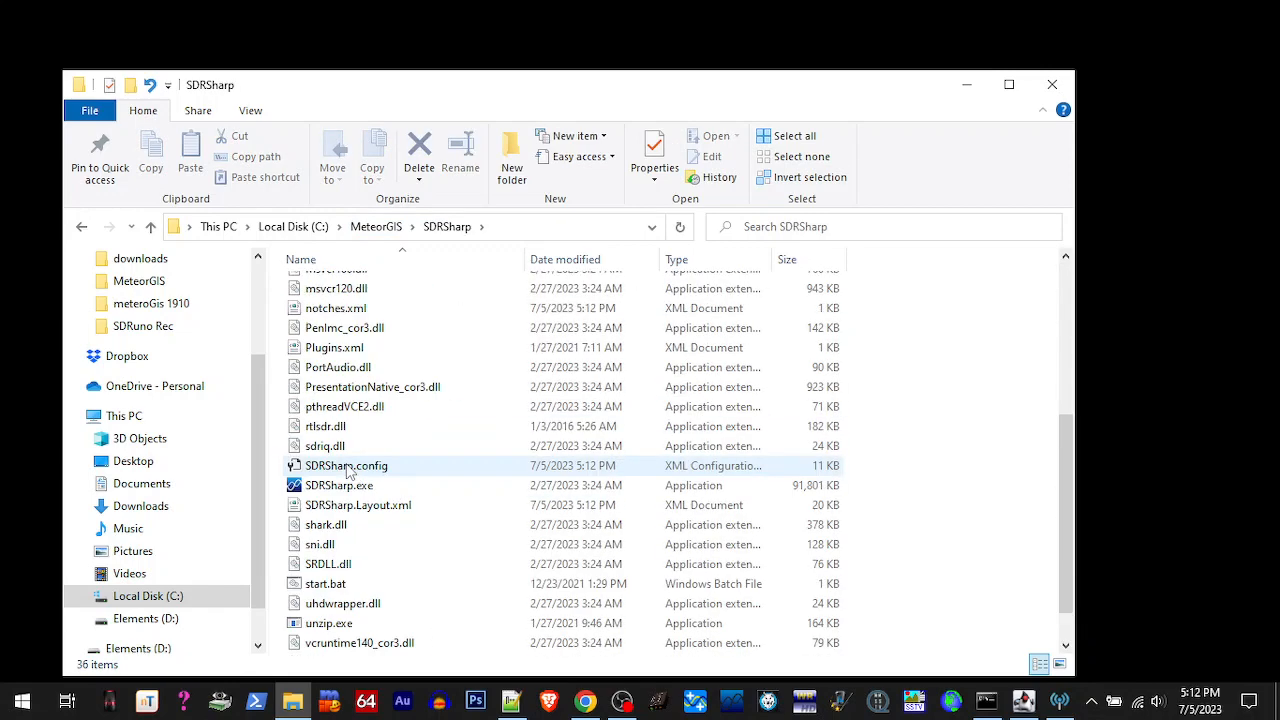
pyautogui.click(343, 490)
pyautogui.doubleClick(343, 494)
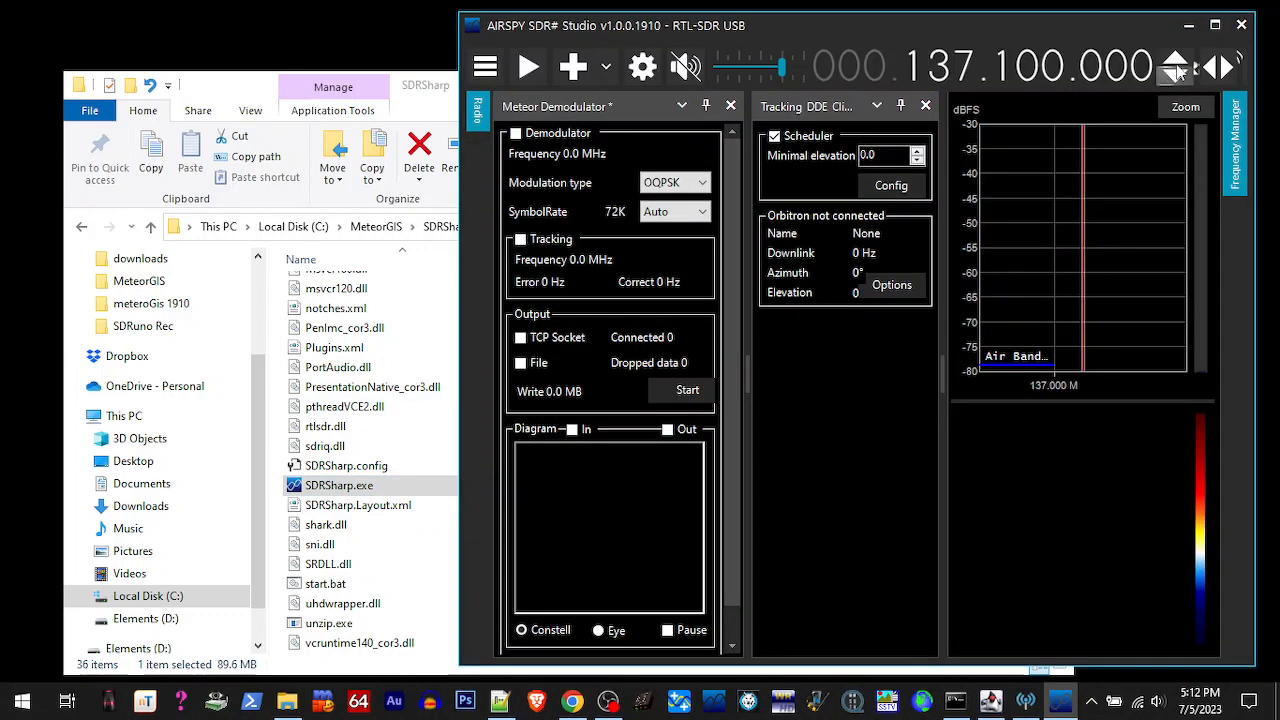
pyautogui.click(1241, 25)
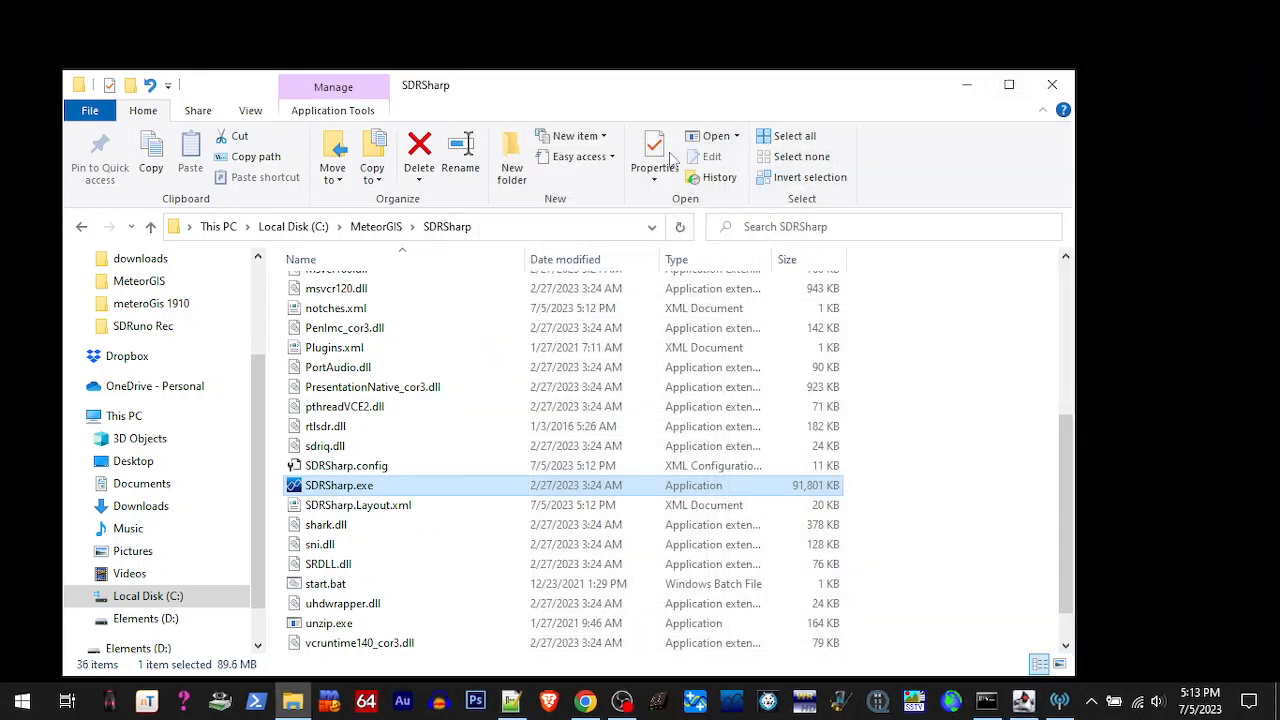
# Launch Orbitron.exe from C:\MeteorGIS\Orbitron and move its window aside so SDR# and Orbitron's mode controls are both accessible
pyautogui.click(363, 228)
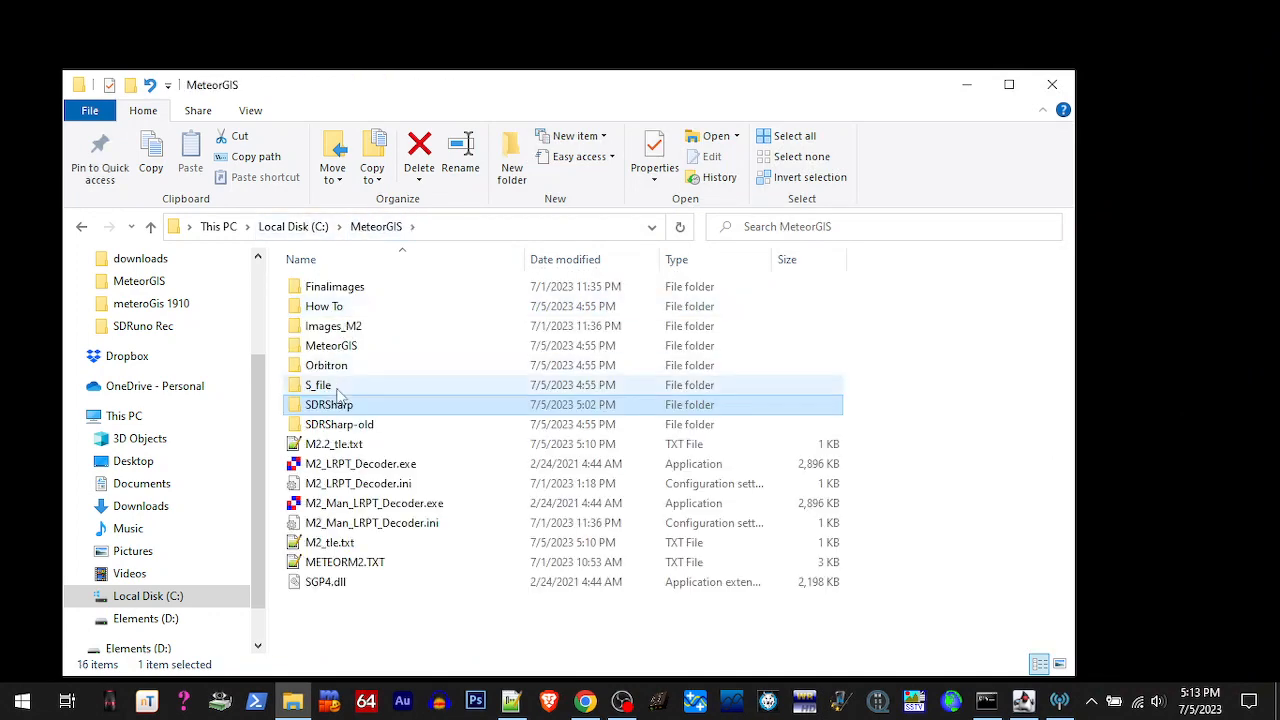
pyautogui.click(328, 367)
pyautogui.doubleClick(330, 370)
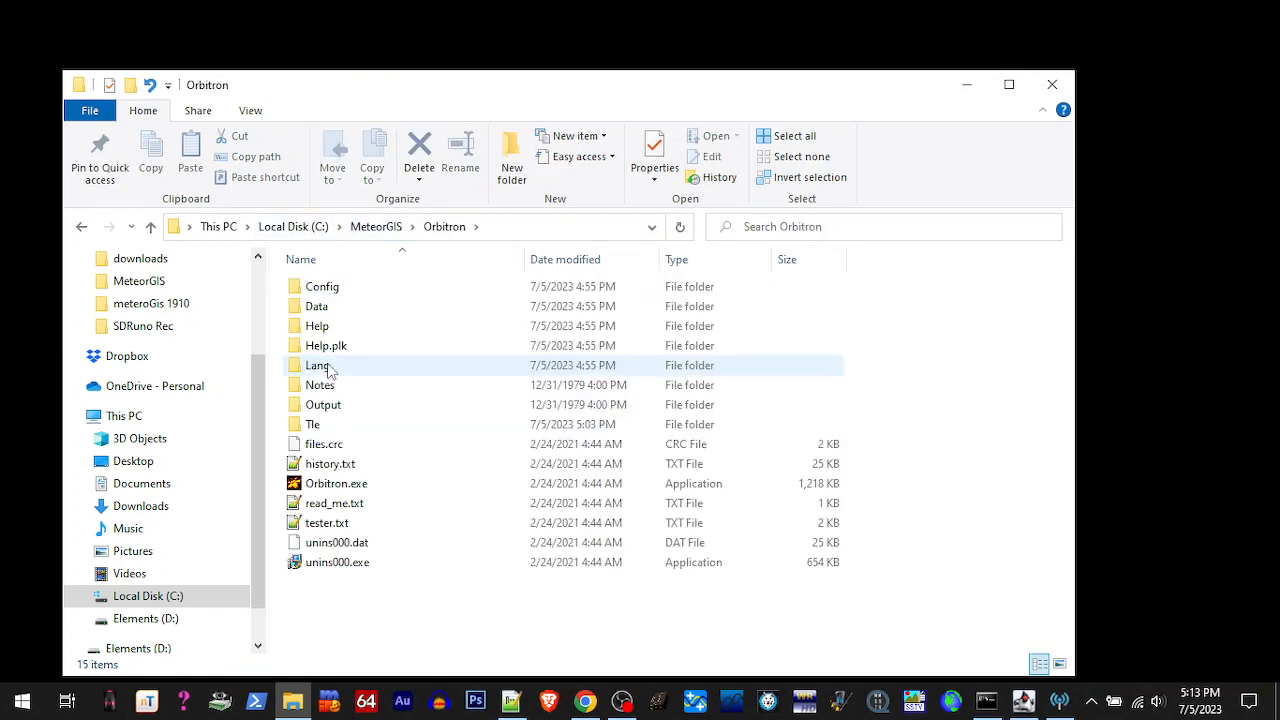
pyautogui.doubleClick(333, 489)
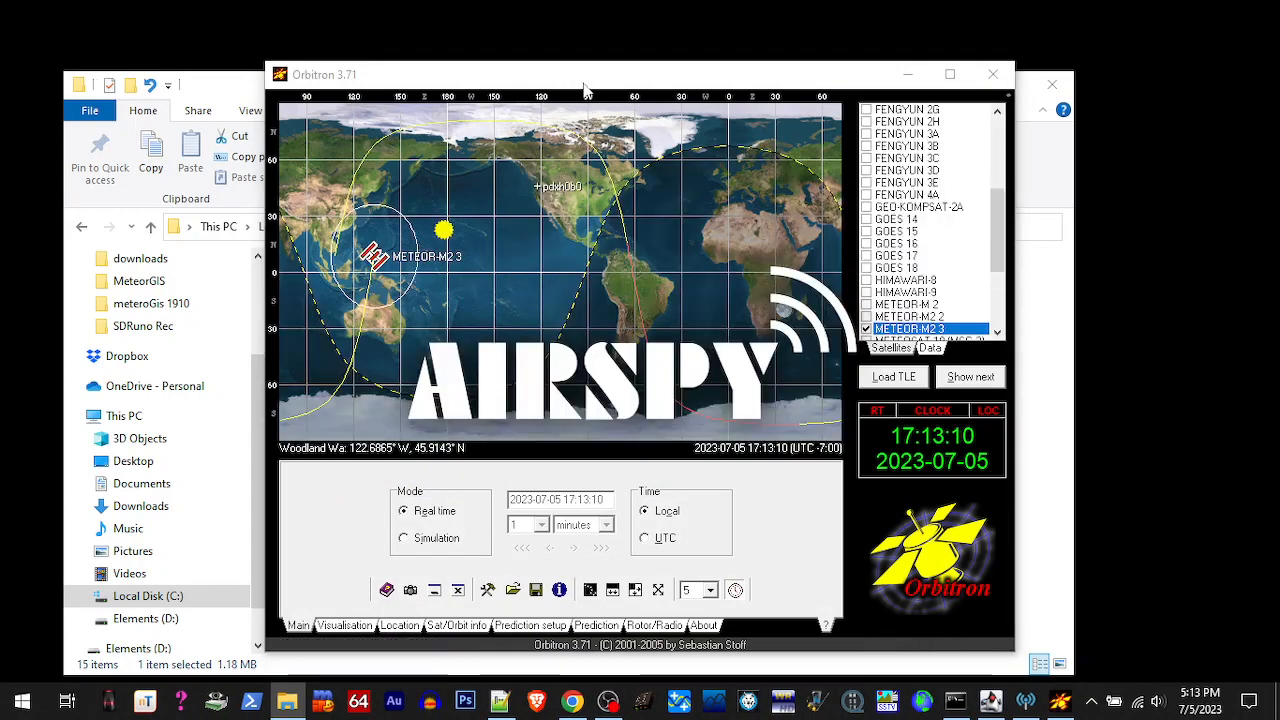
pyautogui.moveTo(590, 88); pyautogui.dragTo(330, 110)
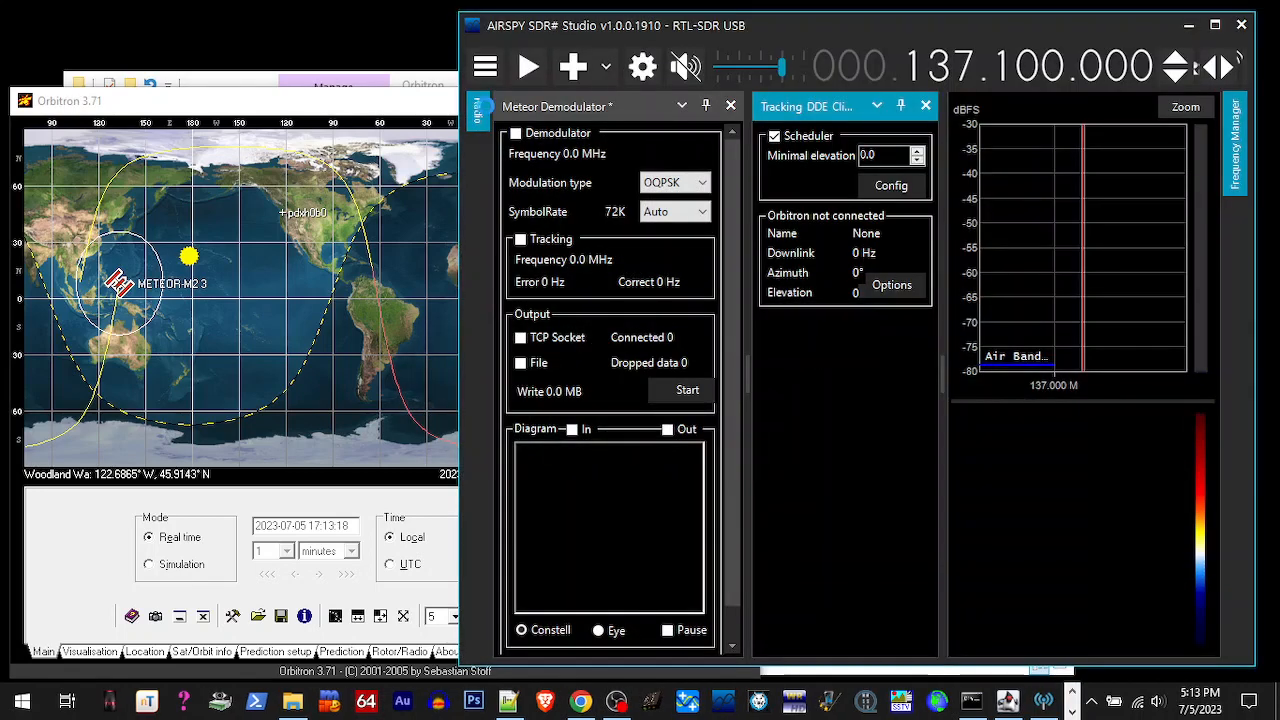
pyautogui.click(149, 564)
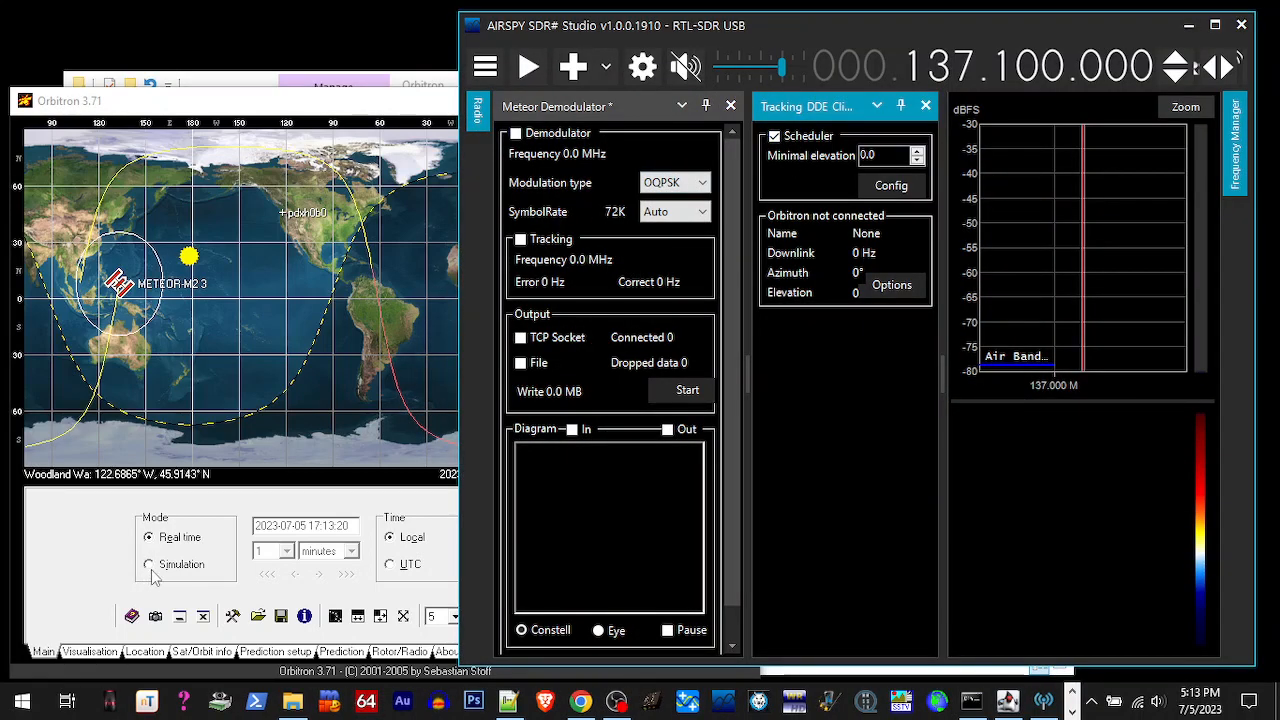
pyautogui.click(287, 553)
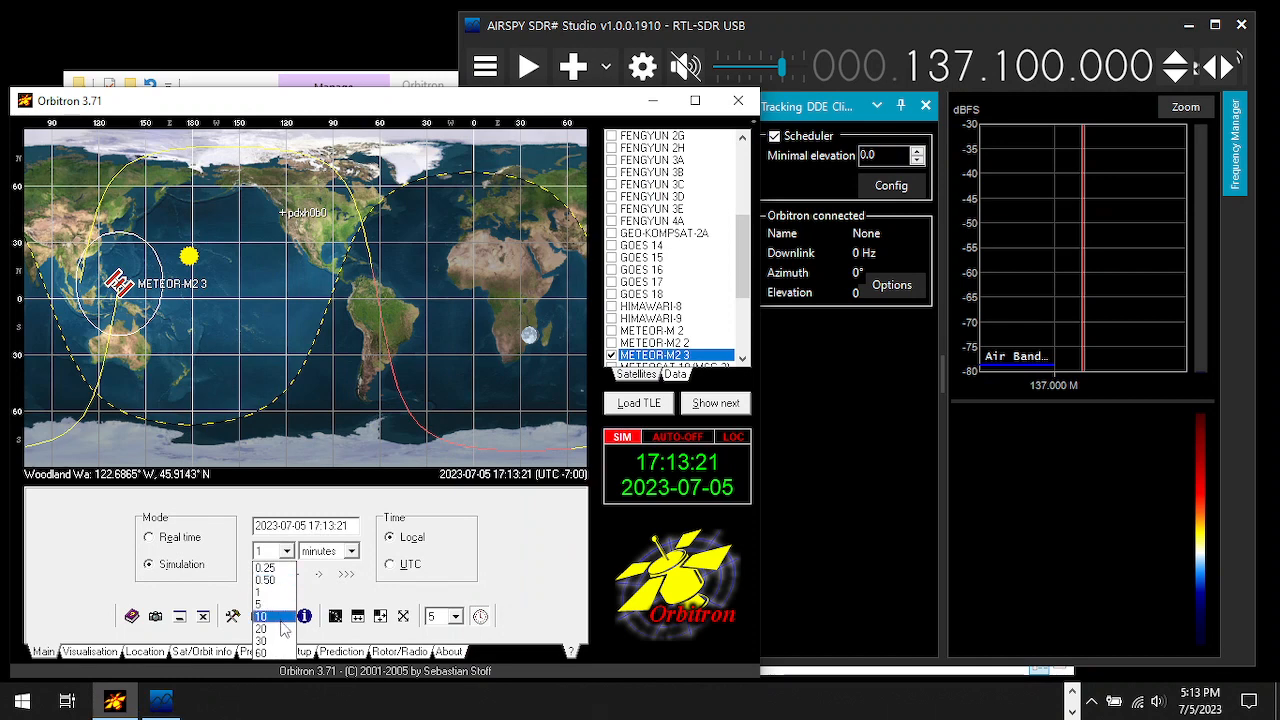
pyautogui.click(286, 618)
pyautogui.moveTo(318, 582); pyautogui.dragTo(327, 571)
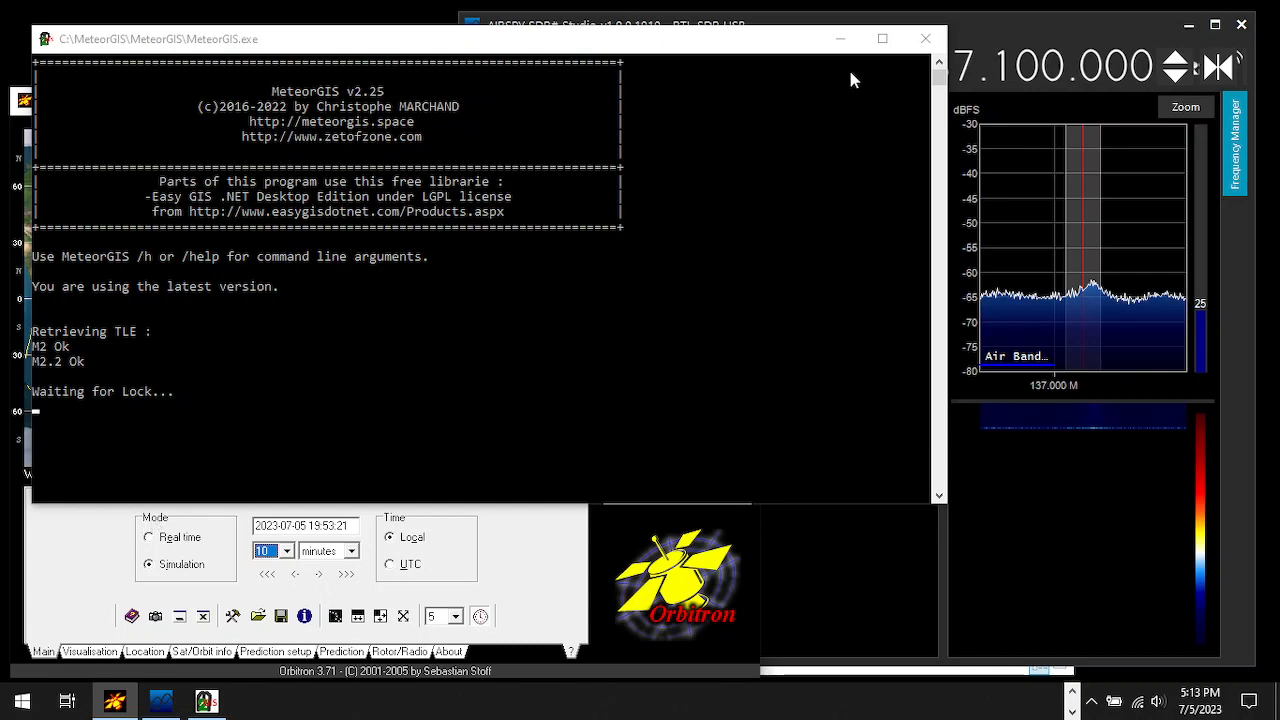
pyautogui.click(926, 38)
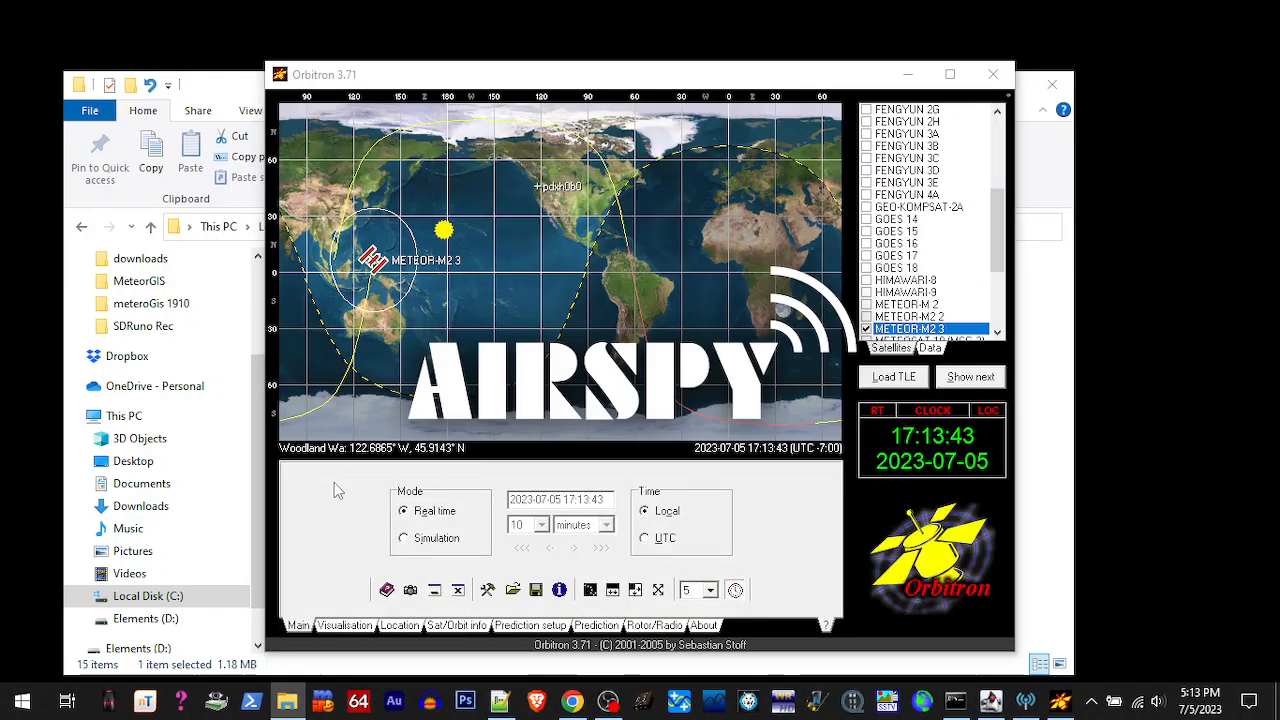
# Move the relaunched Orbitron window beside SDR#, and set it to simulation mode with a 5-minute time step
pyautogui.moveTo(526, 80); pyautogui.dragTo(280, 110)
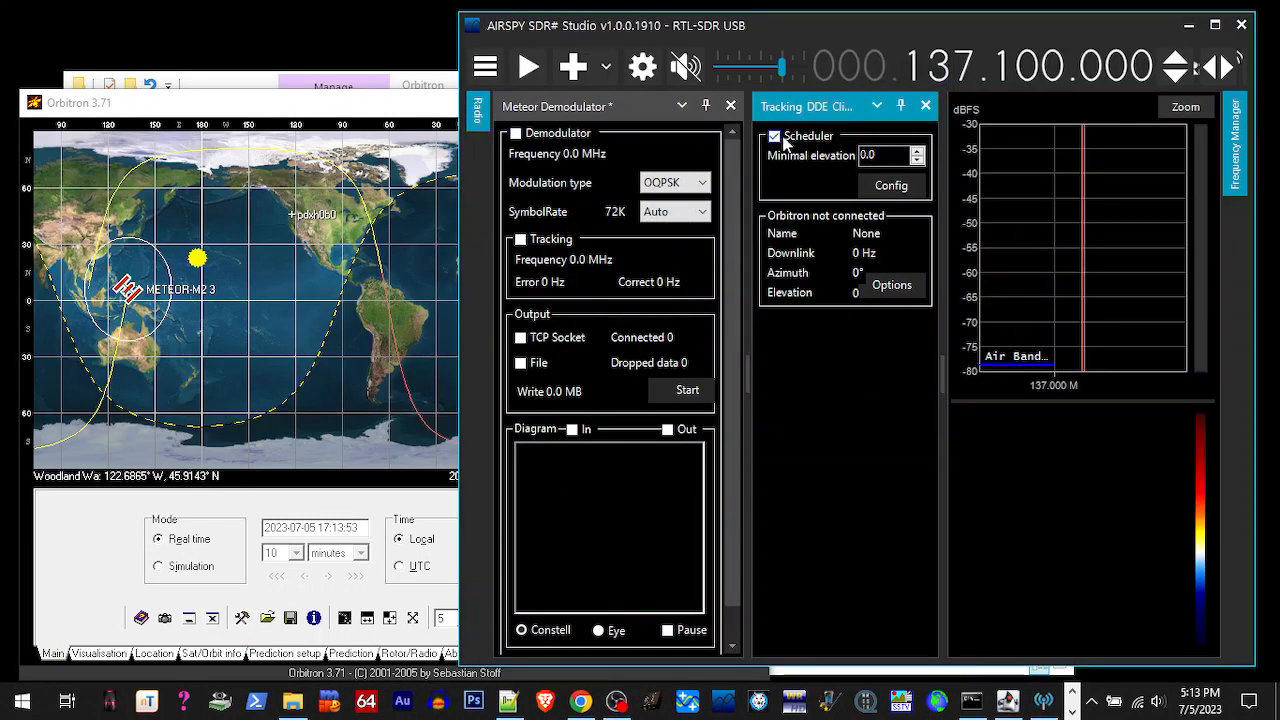
pyautogui.click(343, 113)
pyautogui.click(176, 567)
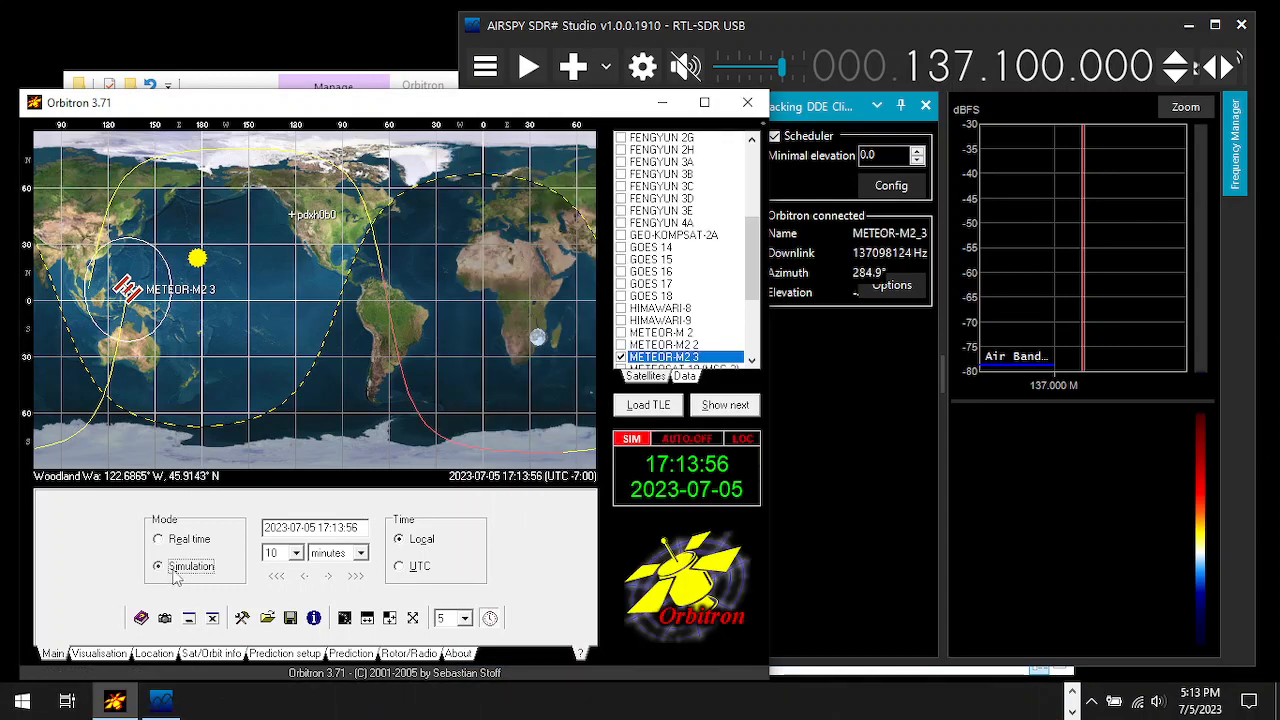
pyautogui.click(295, 553)
pyautogui.click(291, 601)
pyautogui.click(330, 577)
pyautogui.click(330, 577)
pyautogui.click(330, 577)
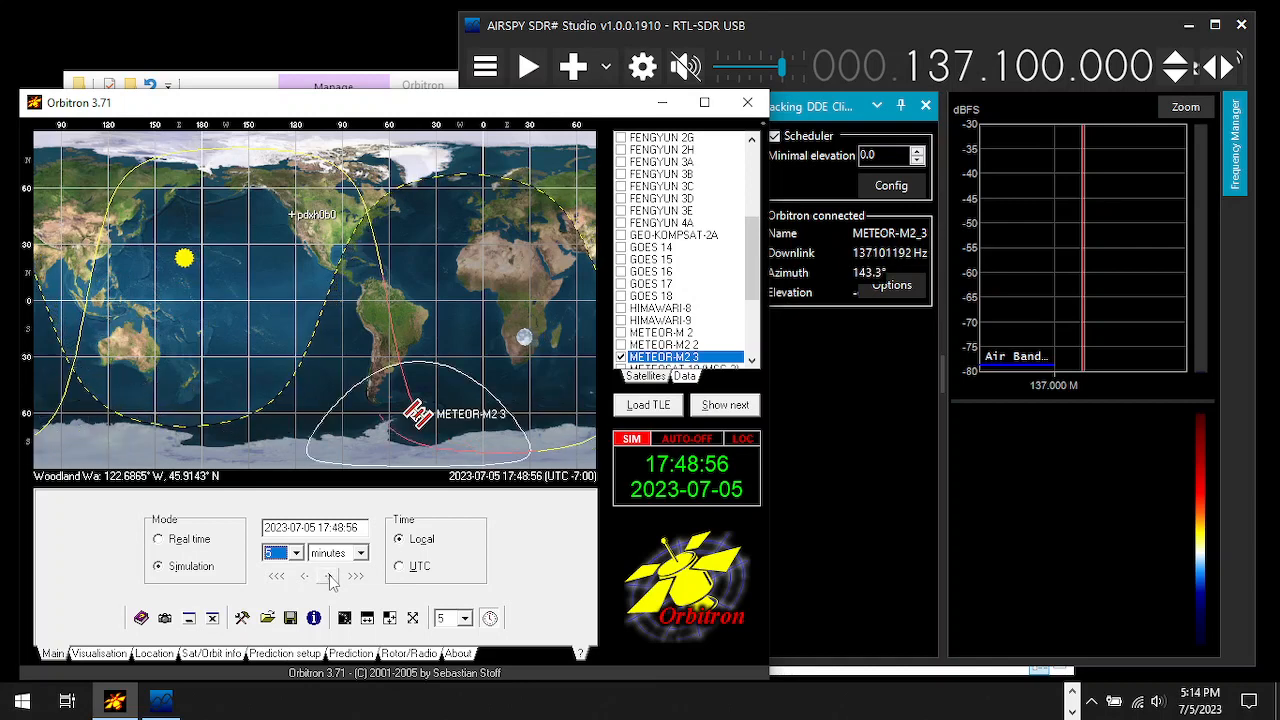
pyautogui.click(330, 577)
pyautogui.click(330, 577)
pyautogui.click(330, 577)
pyautogui.click(330, 577)
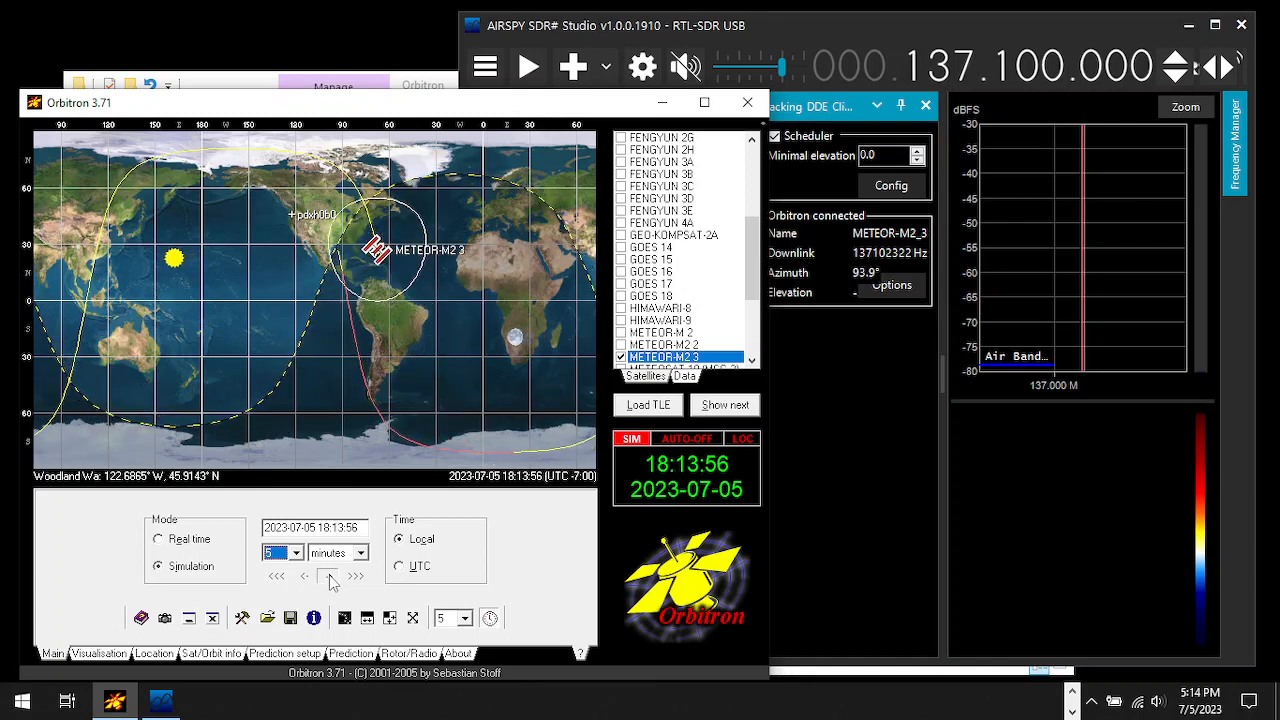
pyautogui.click(330, 577)
pyautogui.click(330, 577)
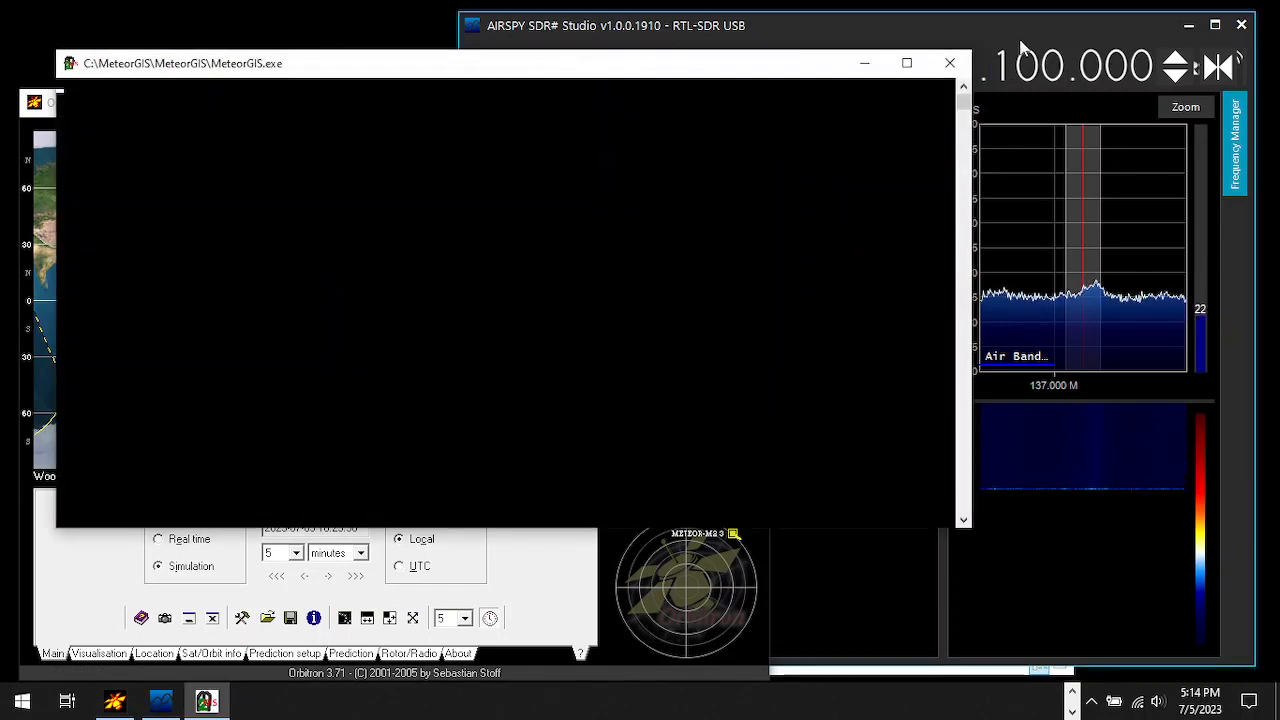
# Enable the TCP Socket and File outputs in SDR#'s Meteor Demodulator and start the output to MeteorGIS
pyautogui.click(1025, 33)
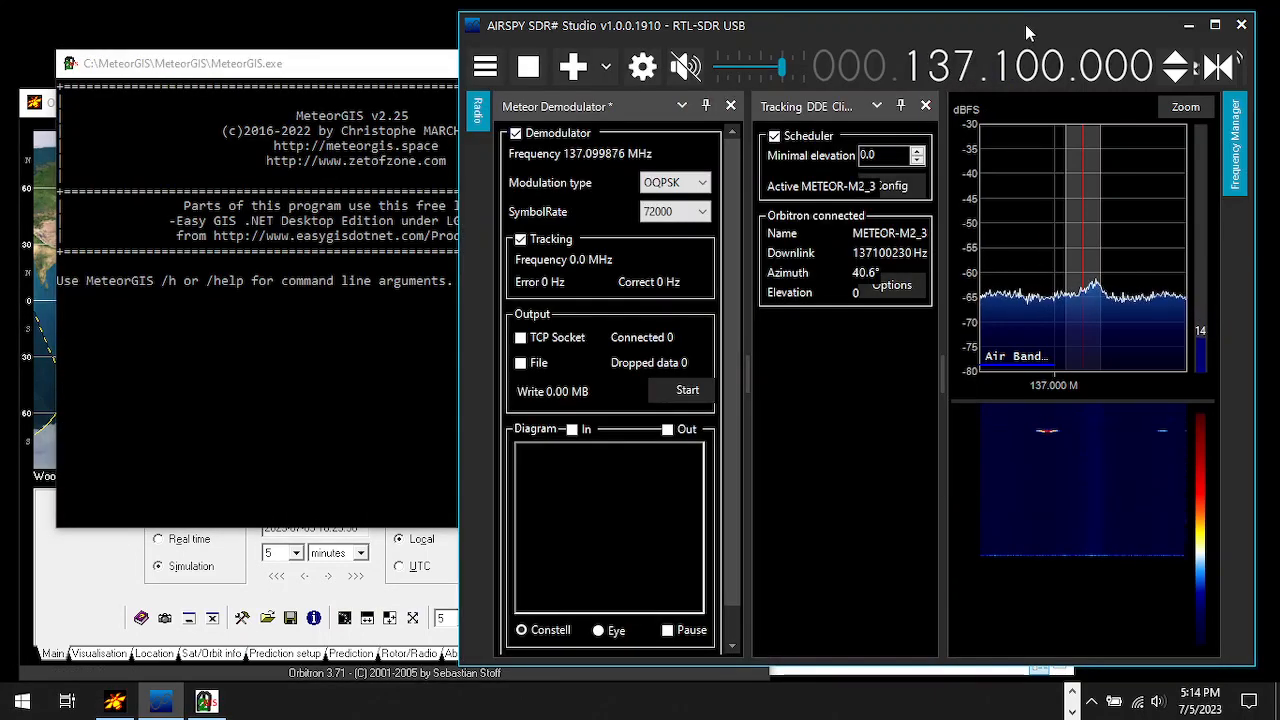
pyautogui.click(348, 67)
pyautogui.click(689, 45)
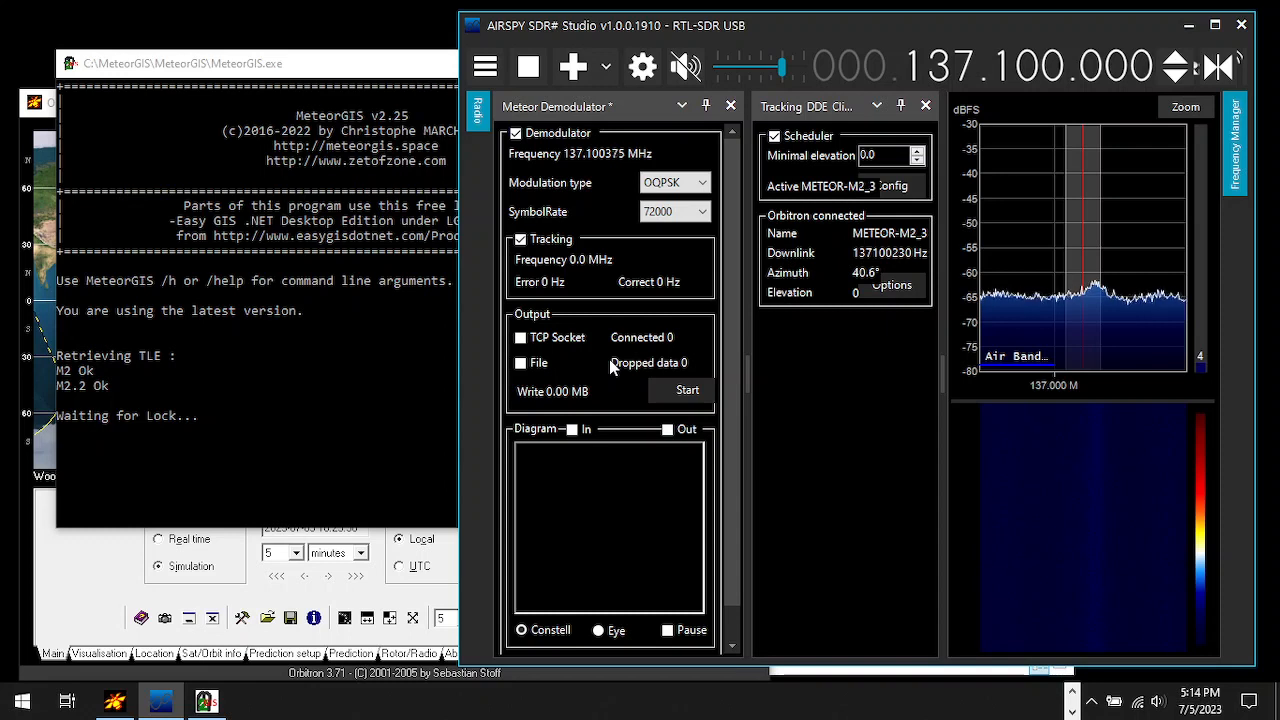
pyautogui.click(670, 392)
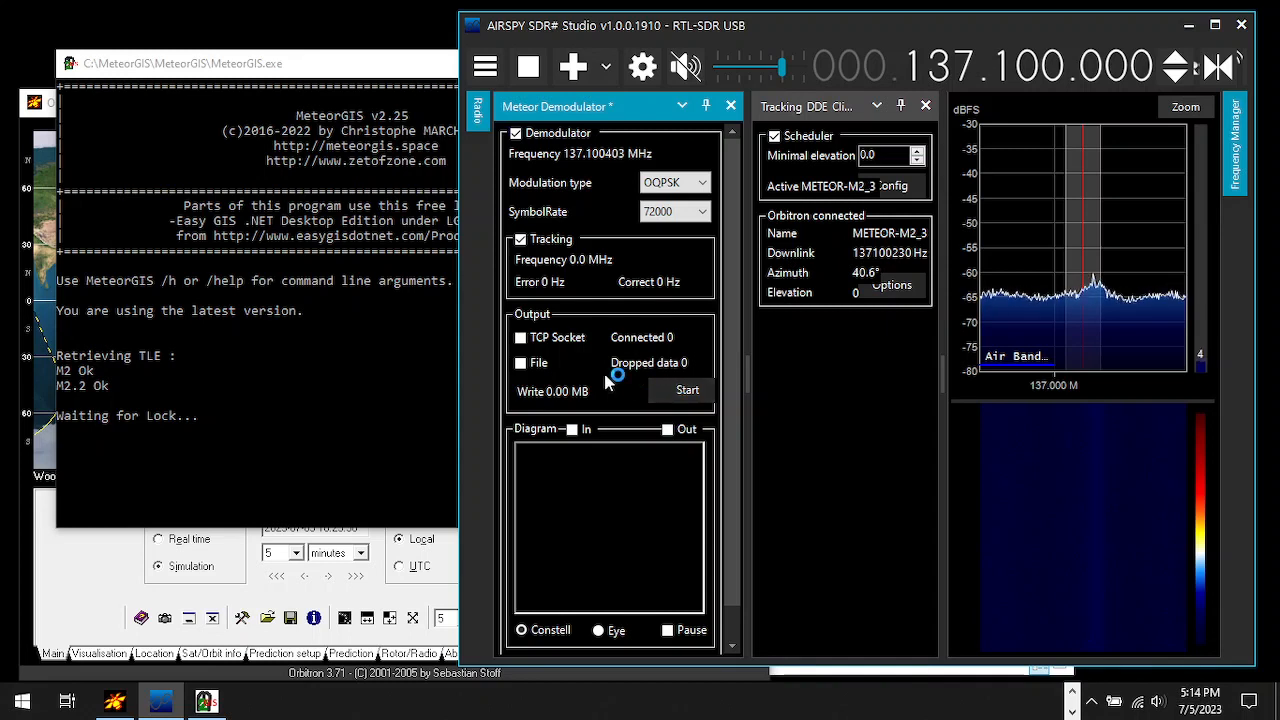
pyautogui.click(520, 337)
pyautogui.click(520, 363)
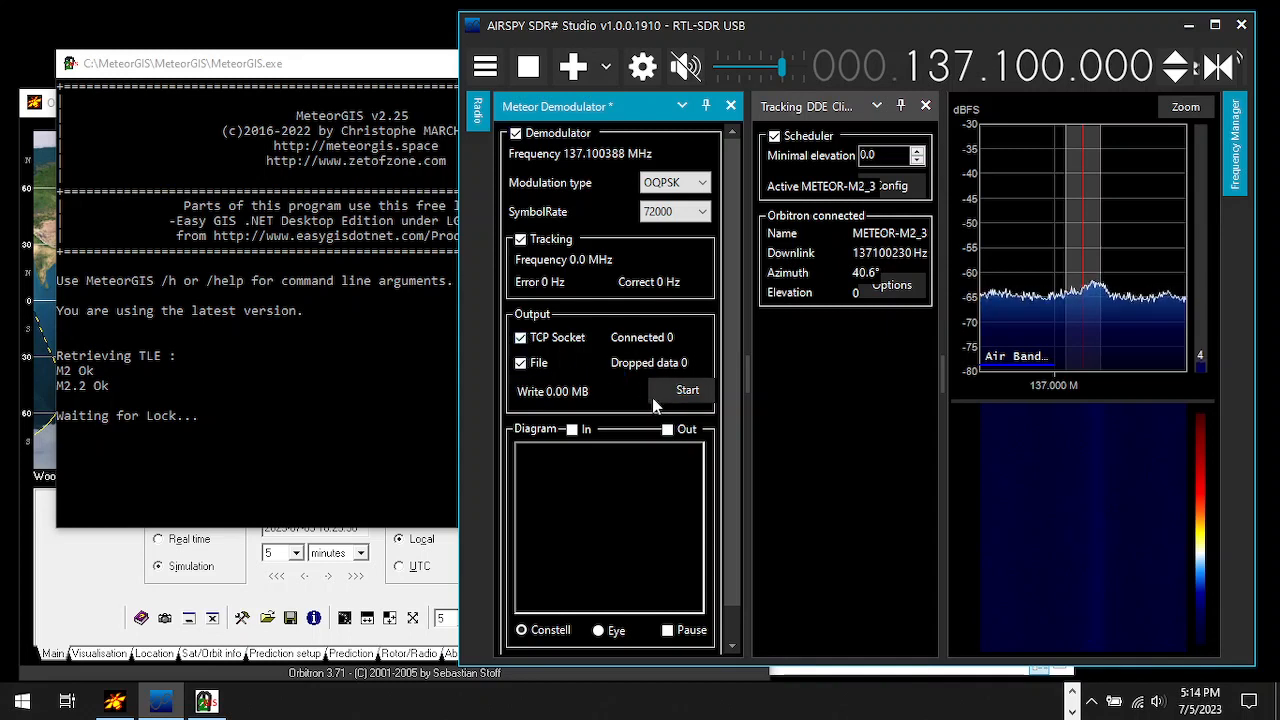
pyautogui.click(672, 394)
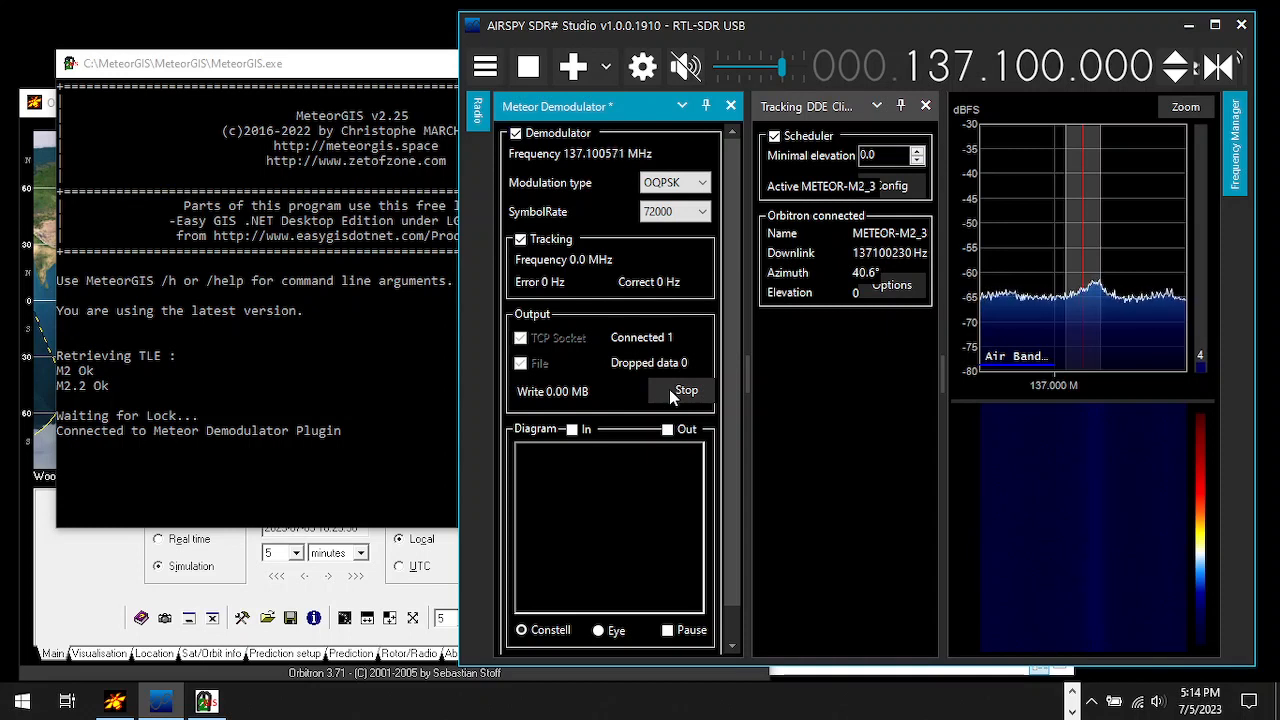
# Stop the SDR# receiver, and close SDR# and Orbitron
pyautogui.click(527, 68)
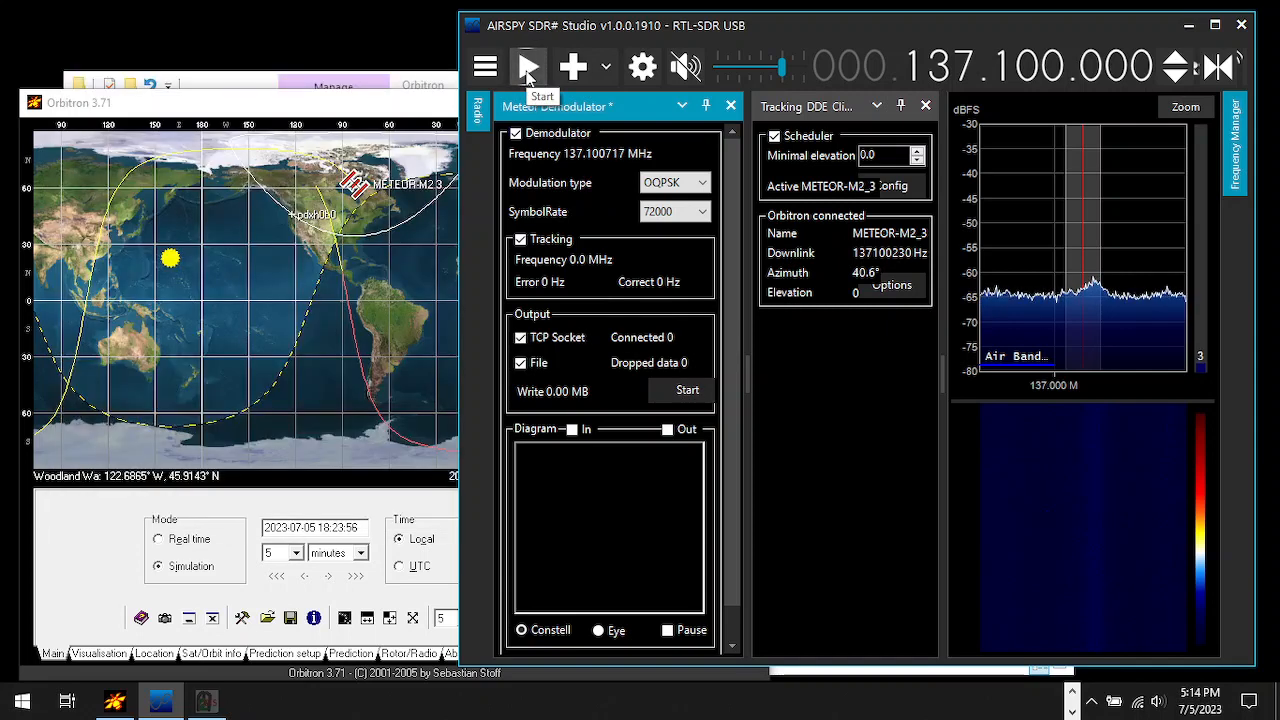
pyautogui.click(1240, 25)
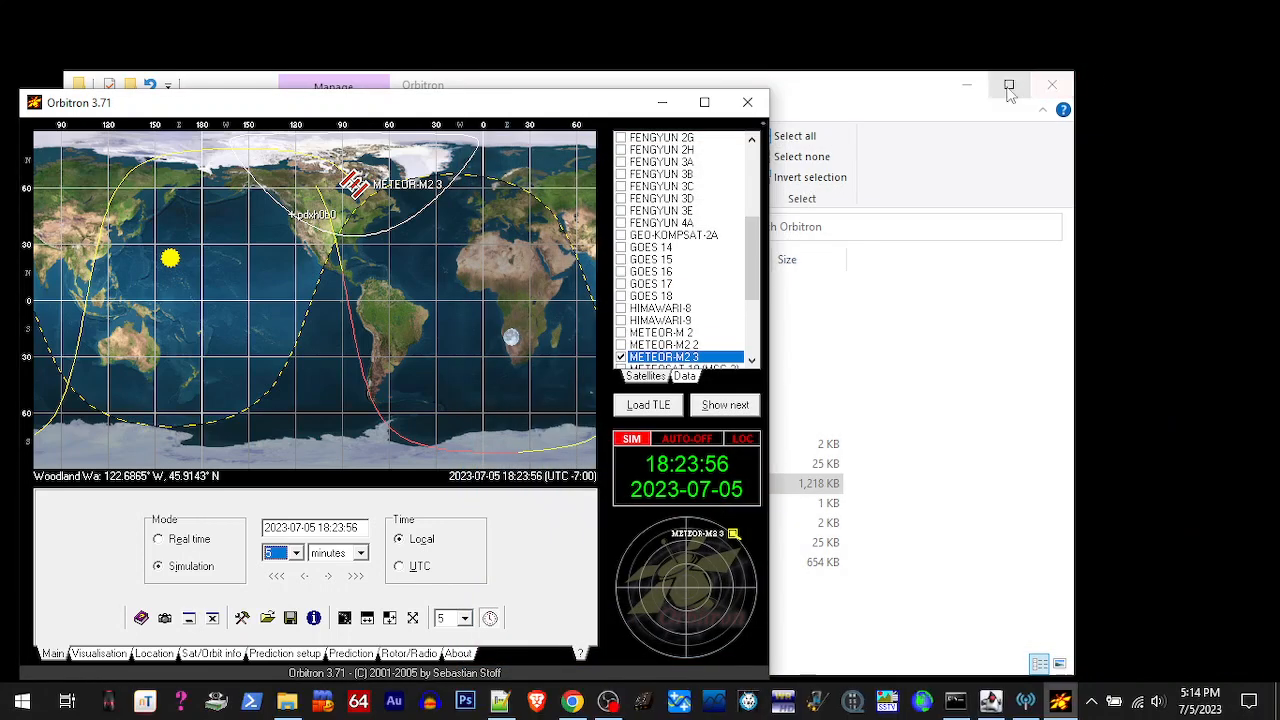
pyautogui.click(747, 104)
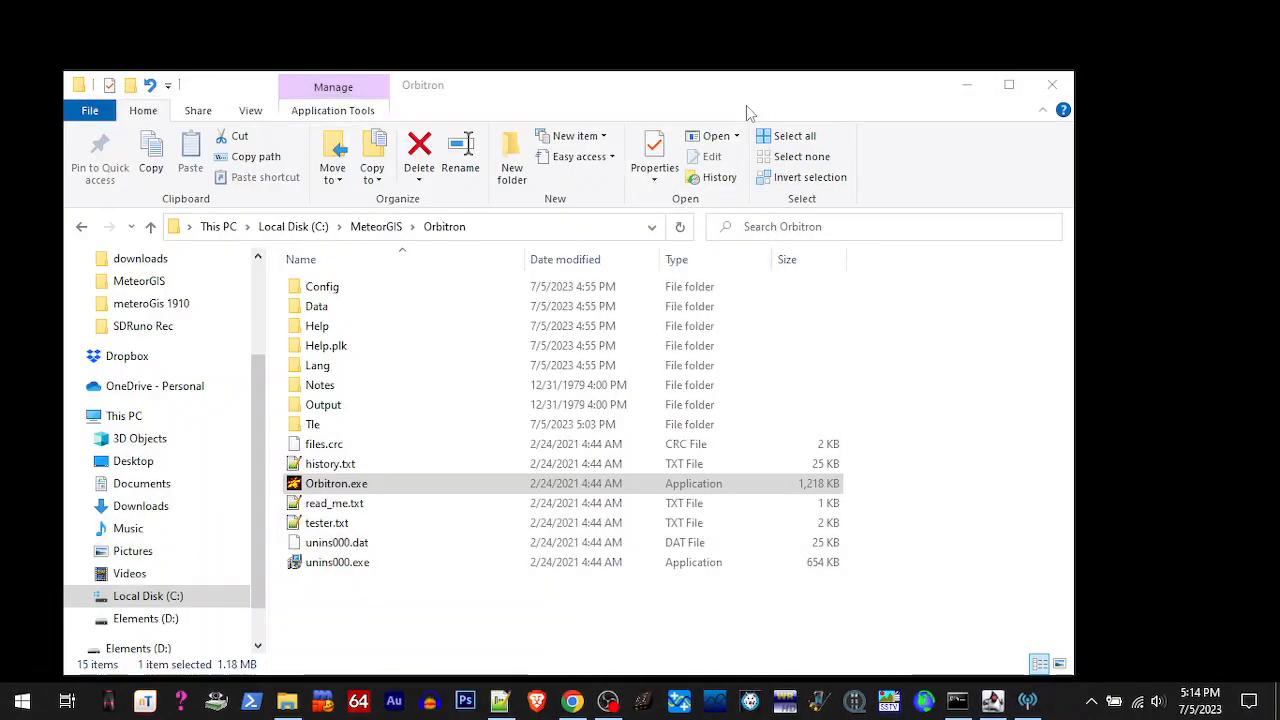